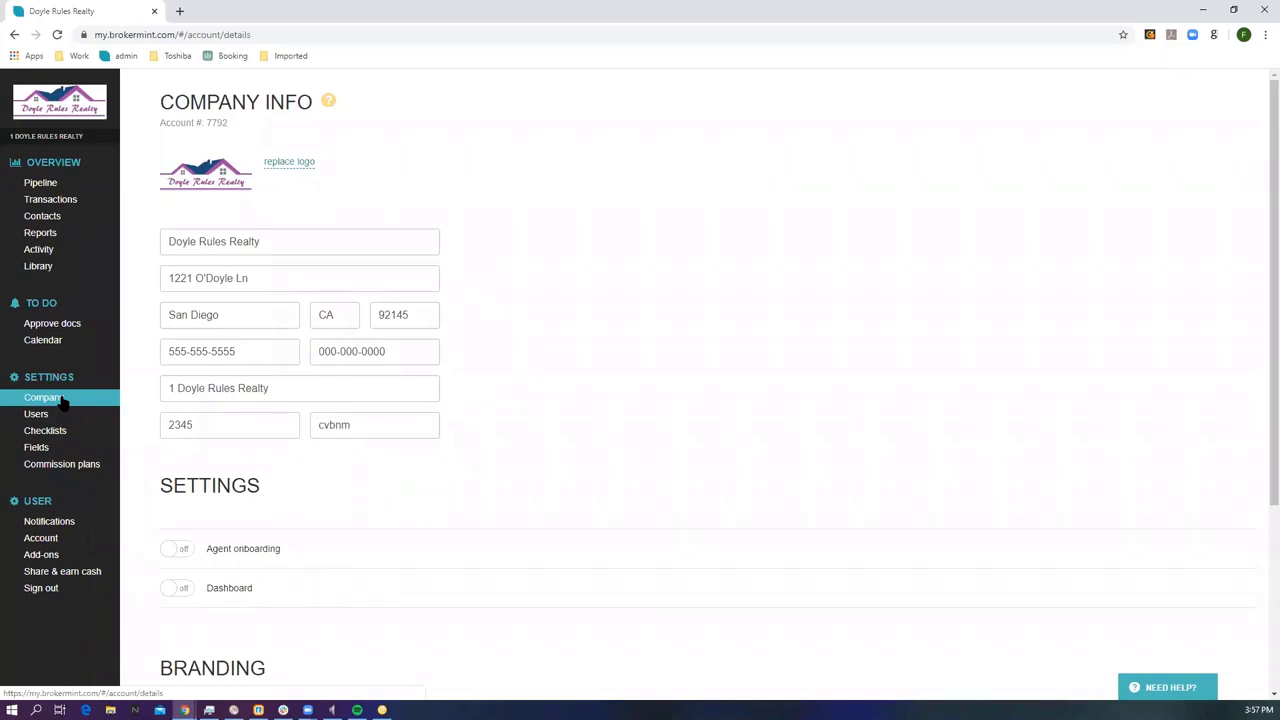
# Open the Users settings page listing the account's 7 active users.
pyautogui.click(48, 418)
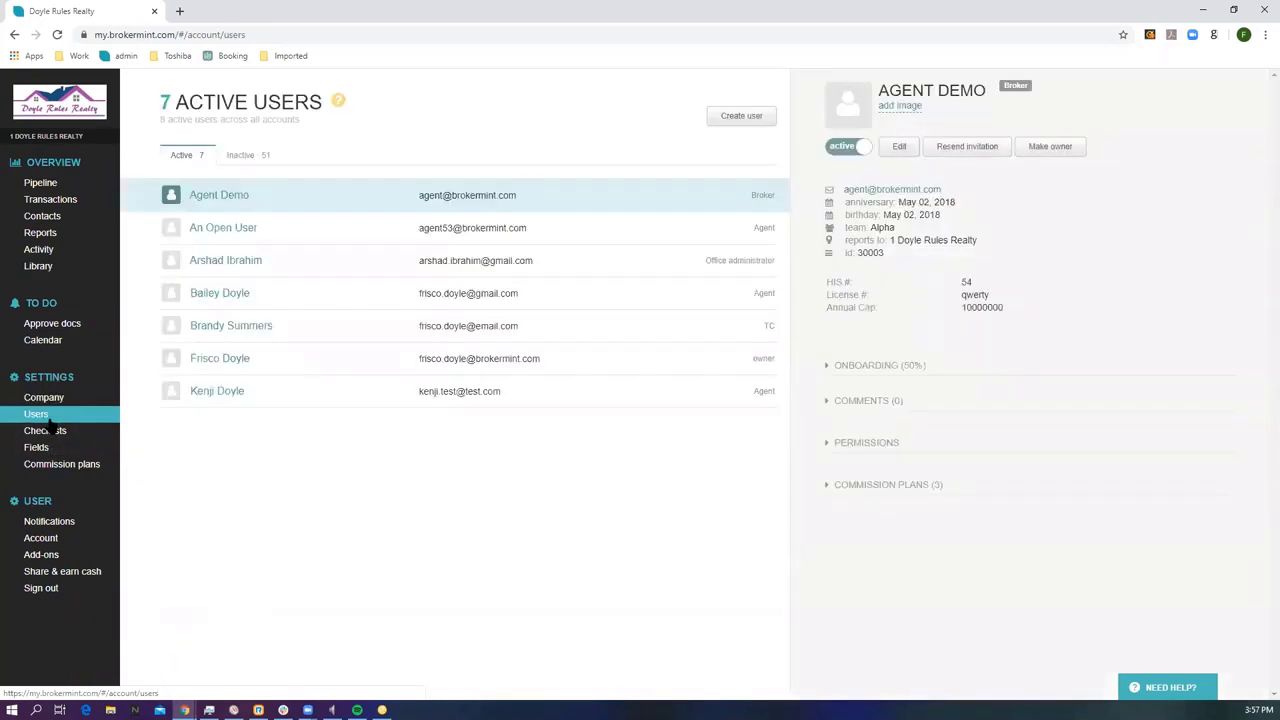
# Start a new user and fill in the first name, last name and email address.
pyautogui.click(741, 116)
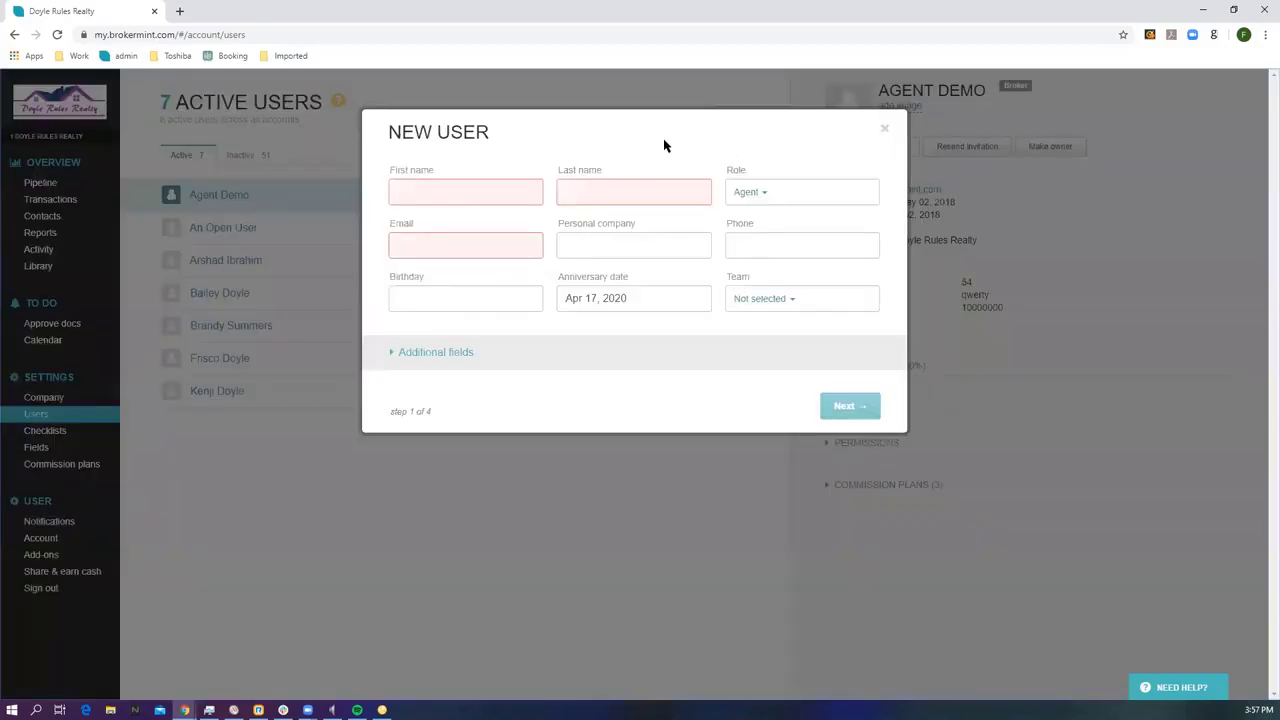
pyautogui.click(435, 186)
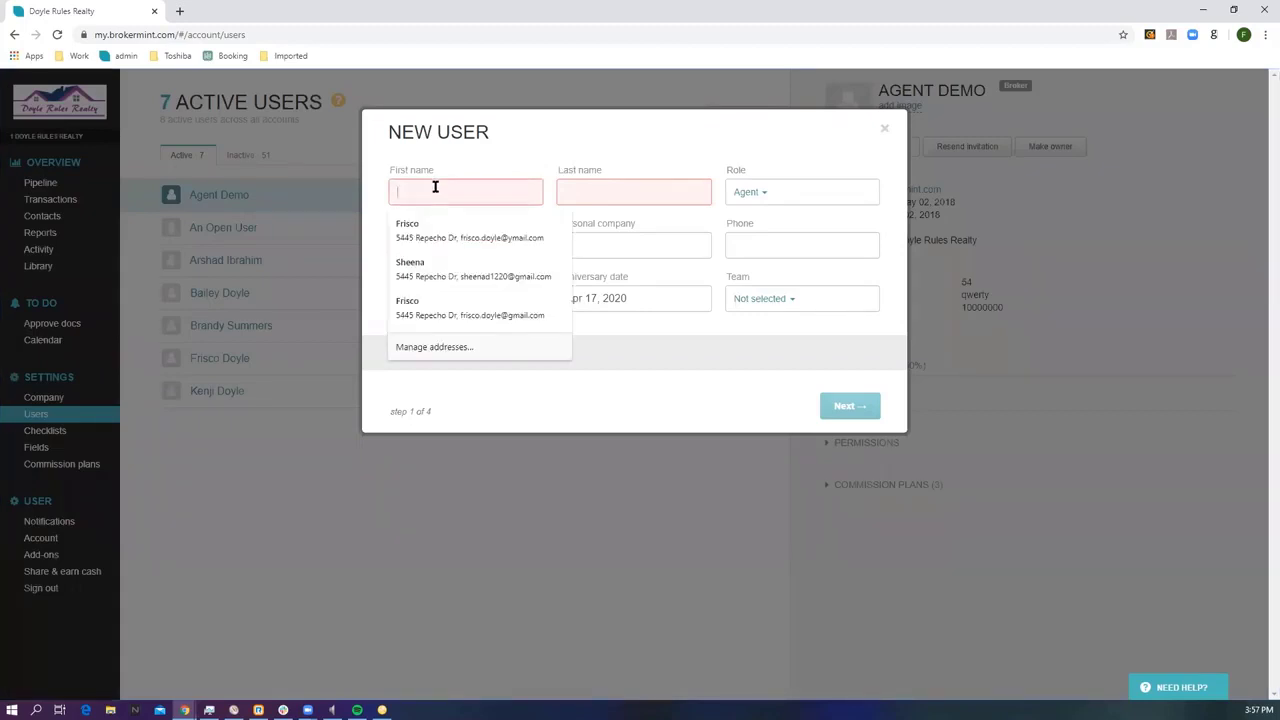
pyautogui.write('John')
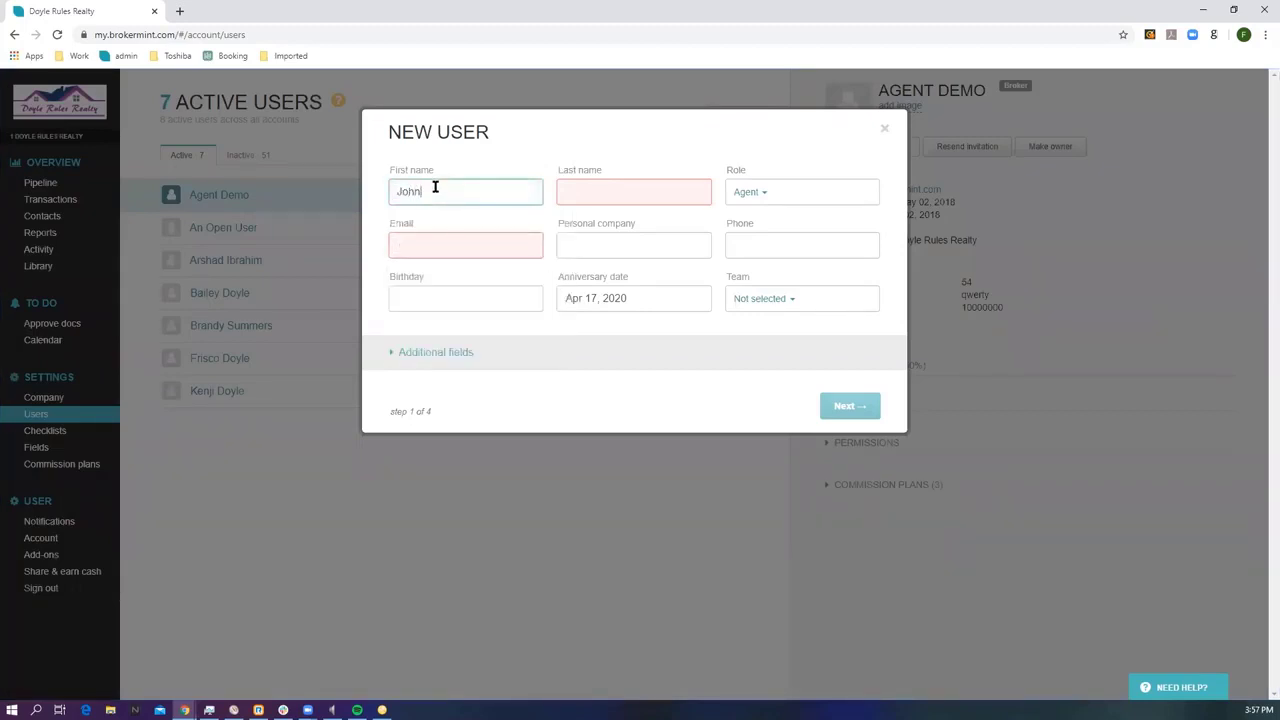
pyautogui.click(567, 186)
pyautogui.write('Agent')
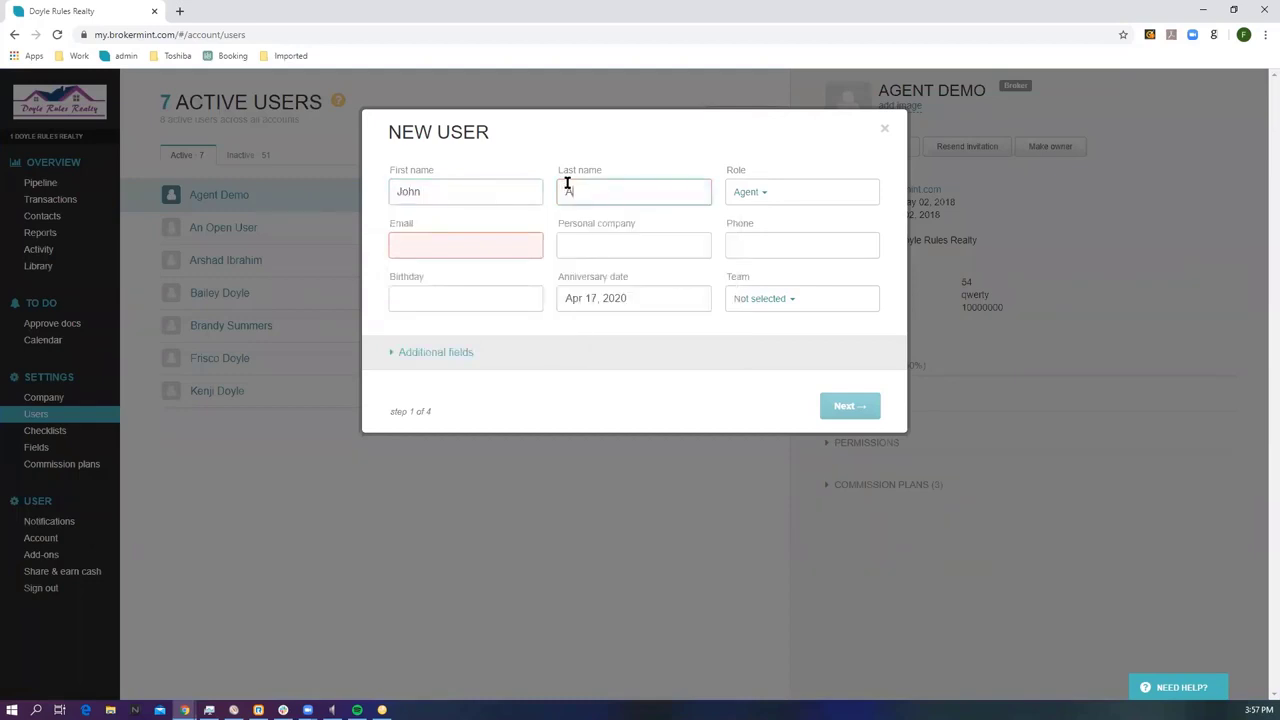
pyautogui.click(482, 243)
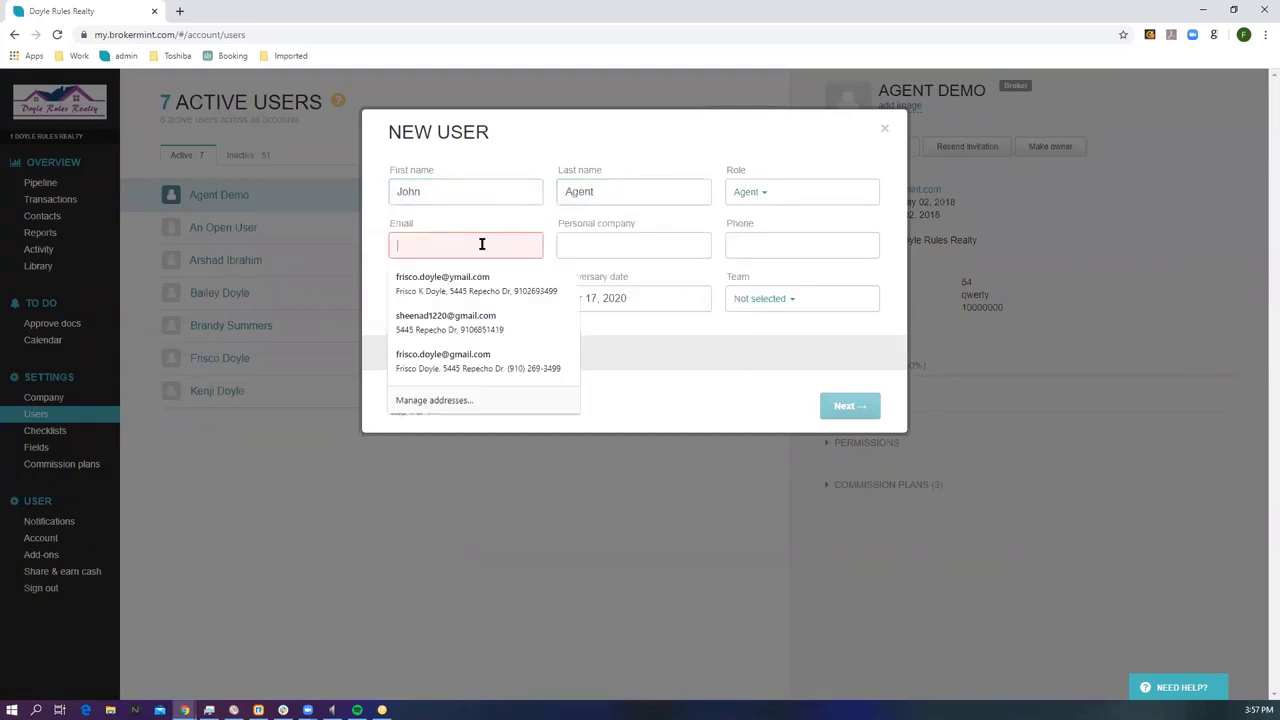
pyautogui.write('john')
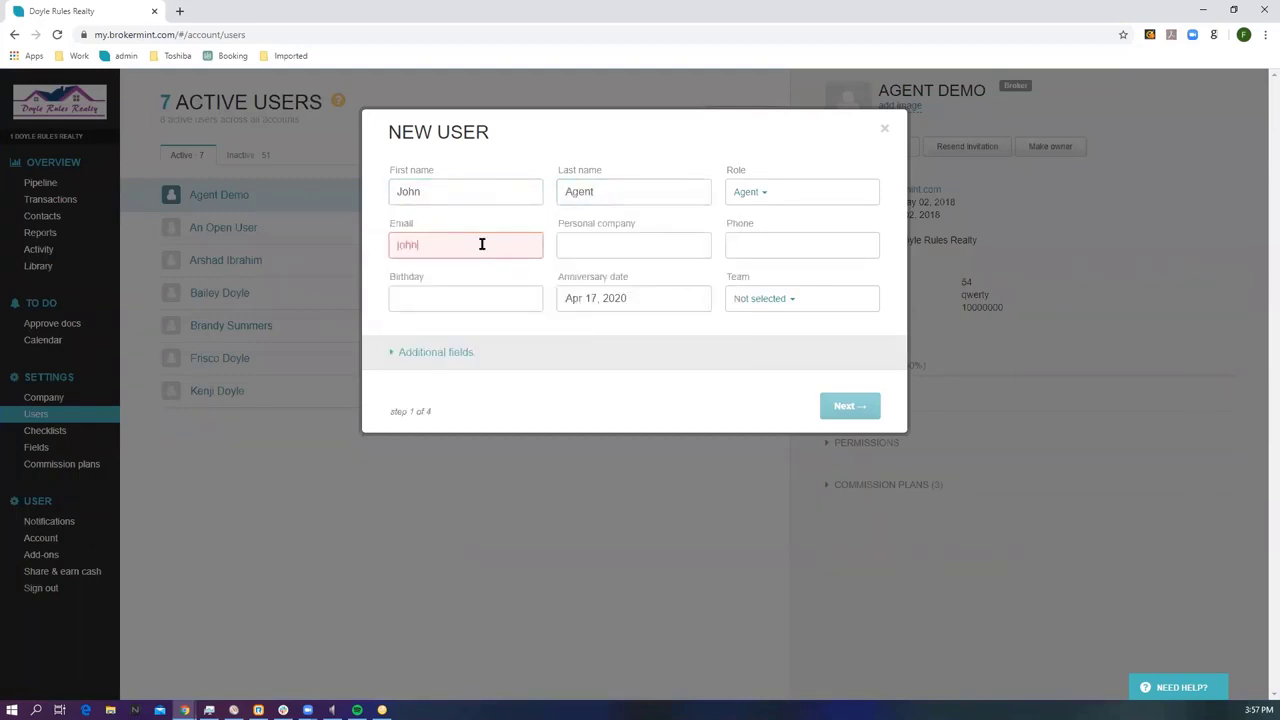
pyautogui.write('agent@test.com')
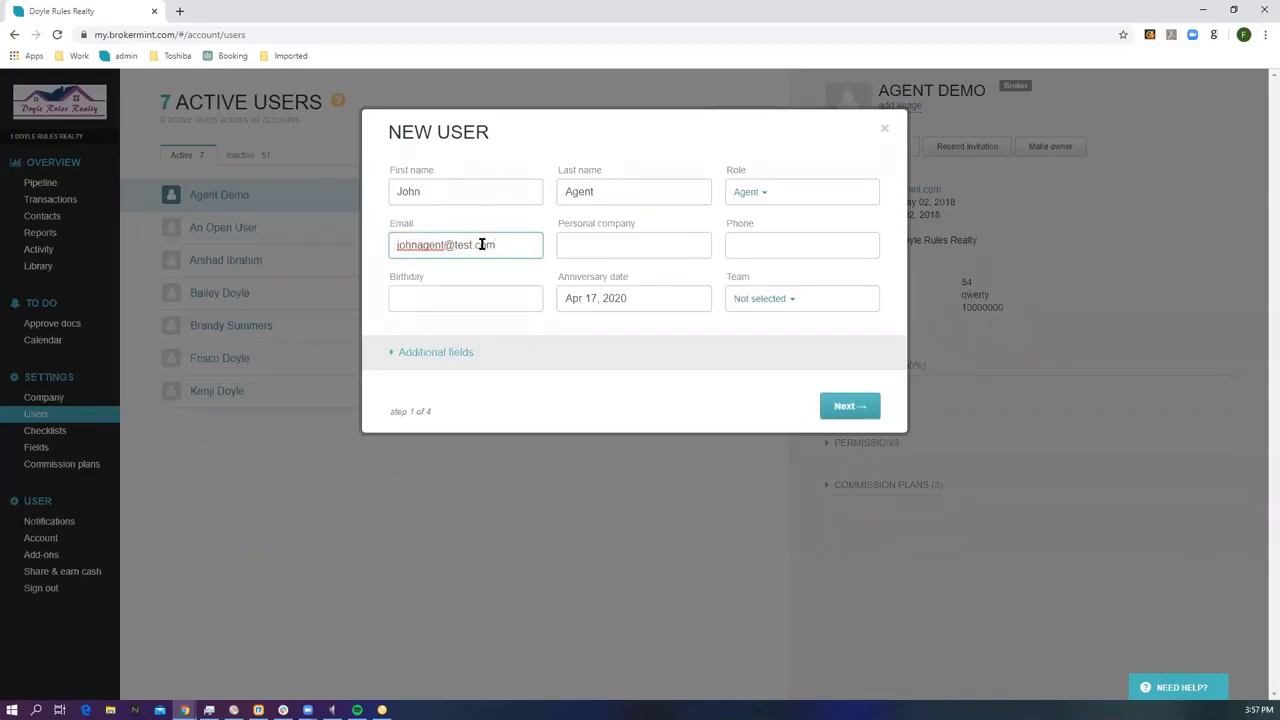
# Continue past Permissions and Commission Plans and create the agent with a welcome email.
pyautogui.click(846, 408)
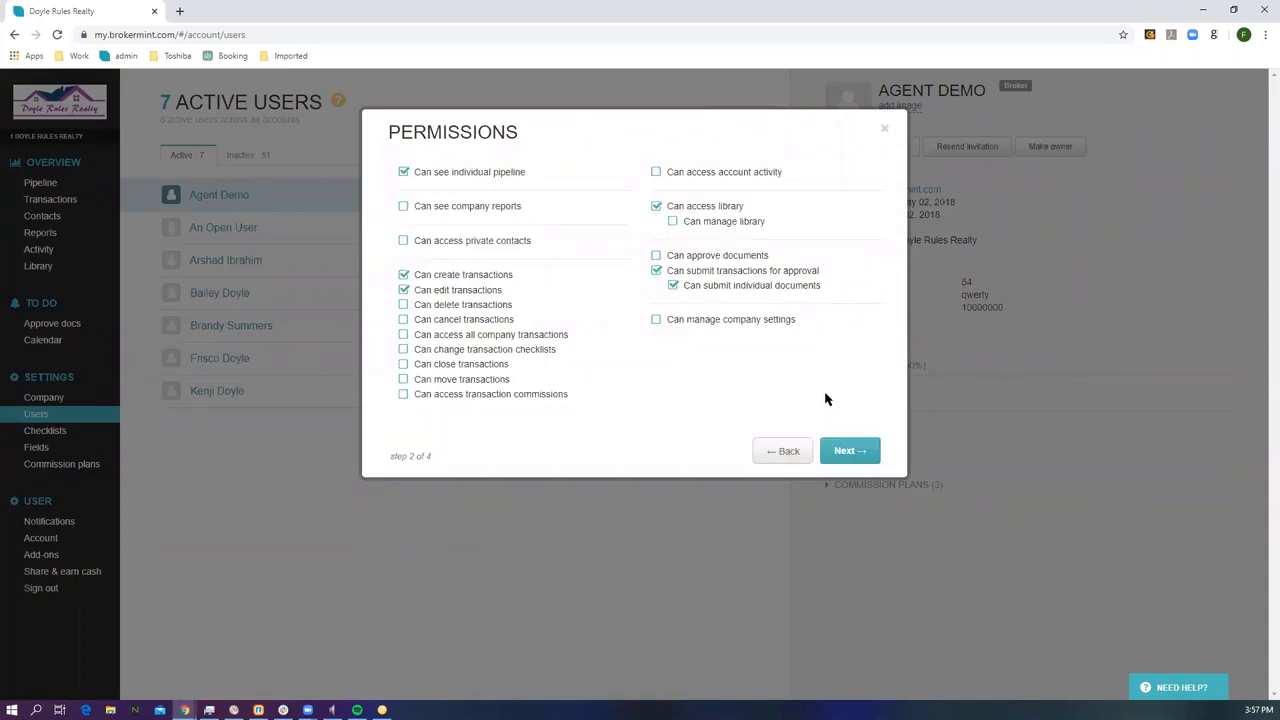
pyautogui.click(845, 450)
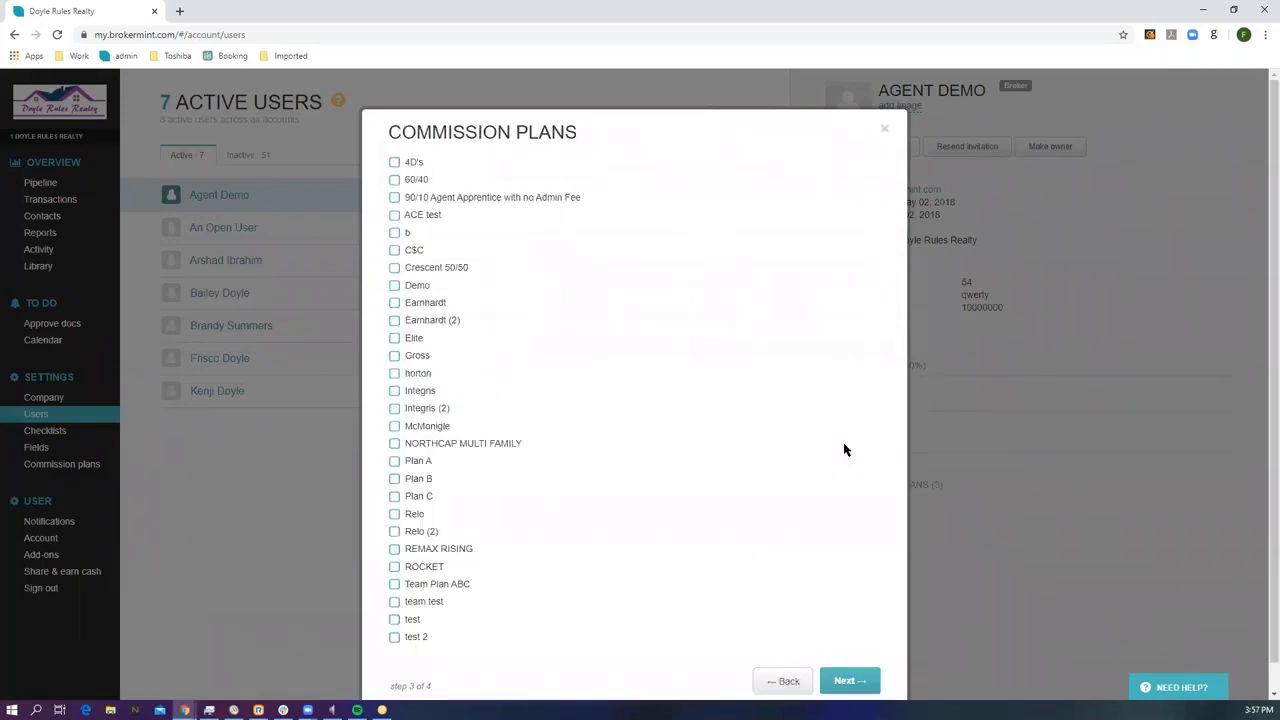
pyautogui.click(847, 681)
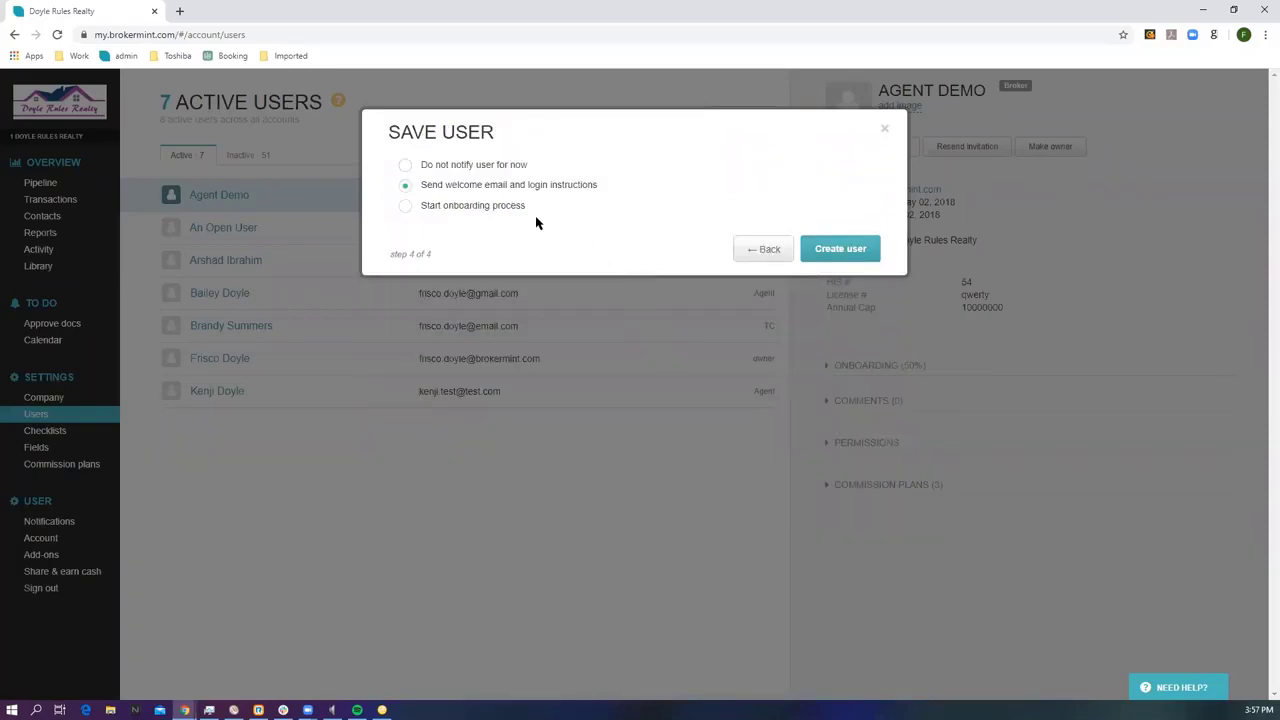
pyautogui.click(840, 250)
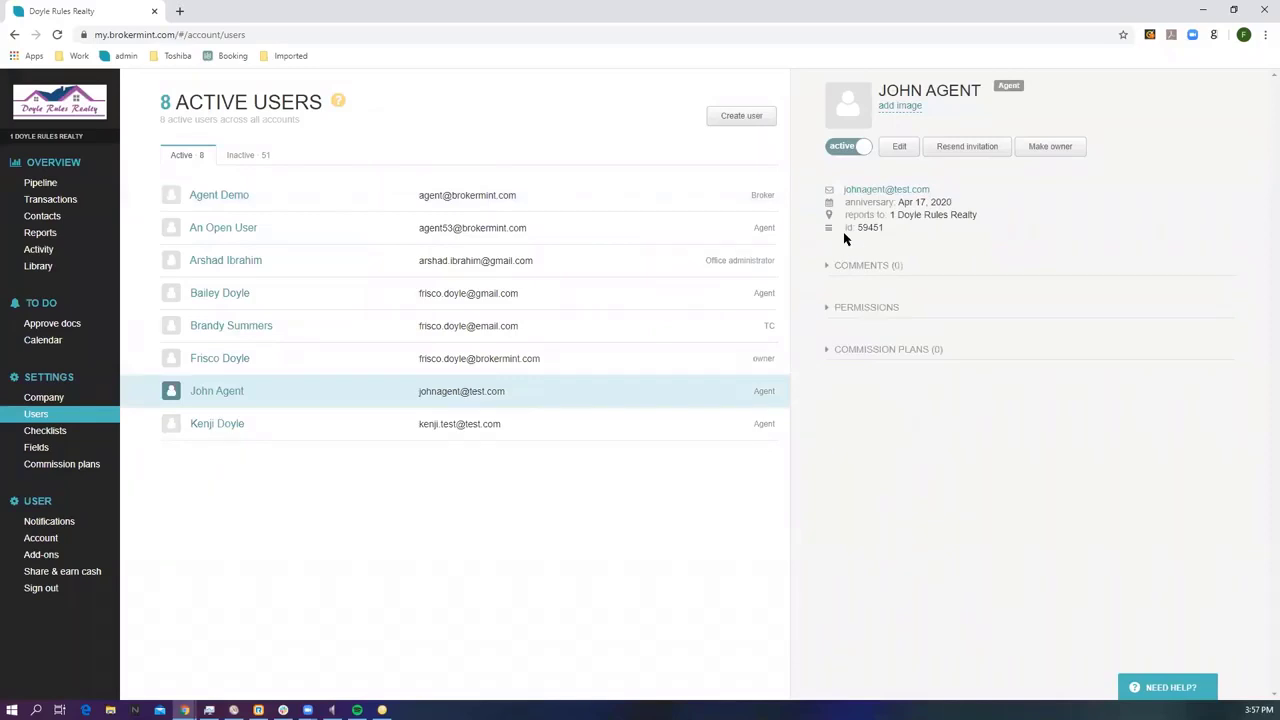
# Set the new agent user to inactive and show the Checklists settings.
pyautogui.click(851, 150)
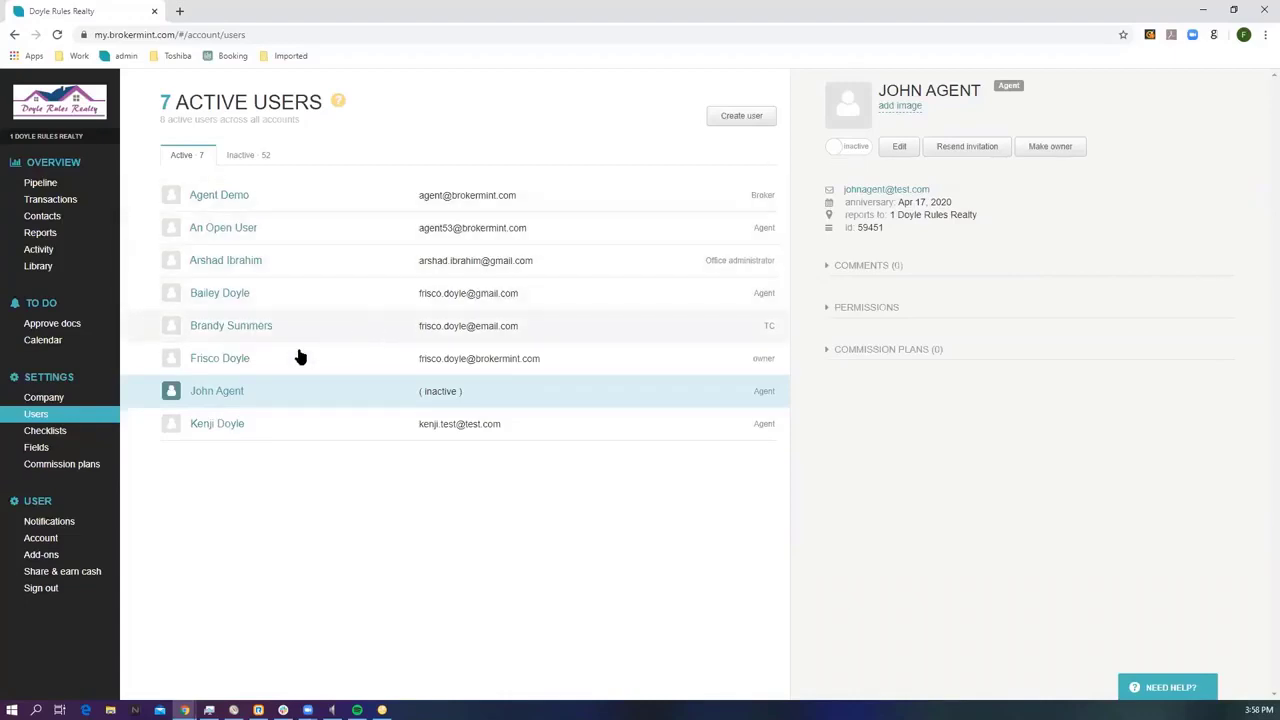
pyautogui.click(89, 431)
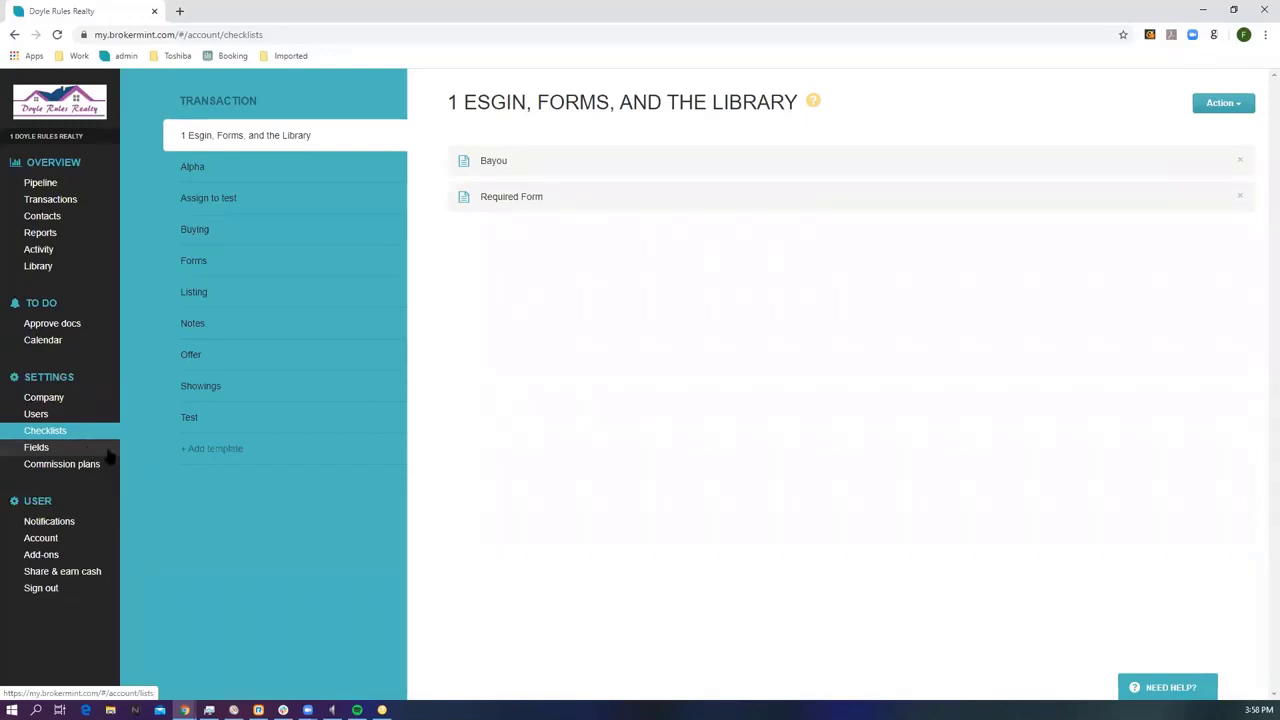
# Dismiss an unused new checklist template and view the Listing template's tasks.
pyautogui.click(223, 456)
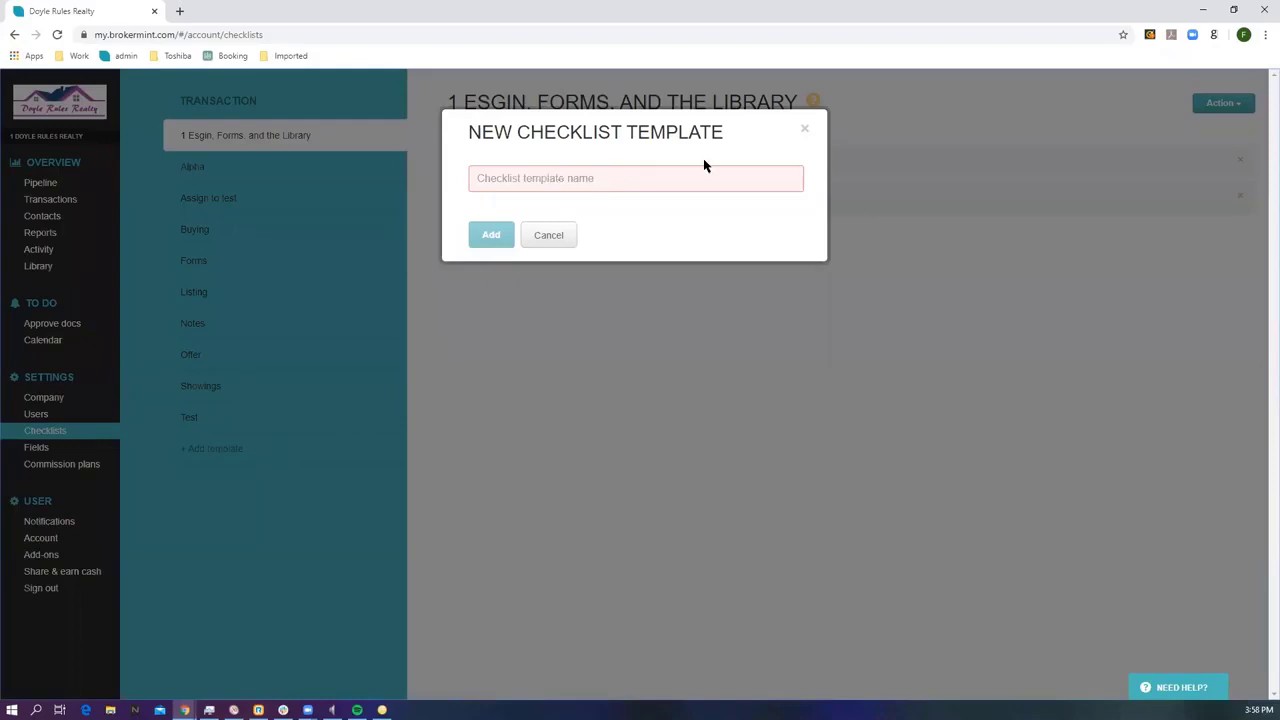
pyautogui.click(799, 132)
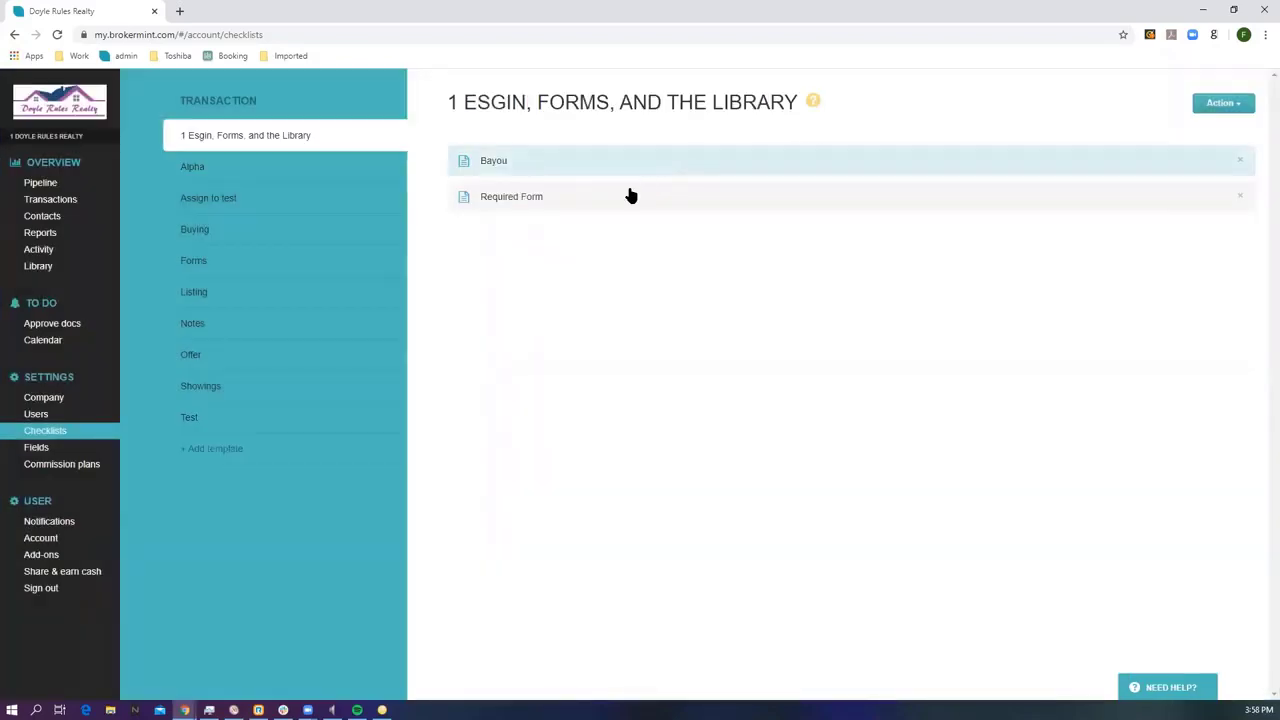
pyautogui.click(315, 296)
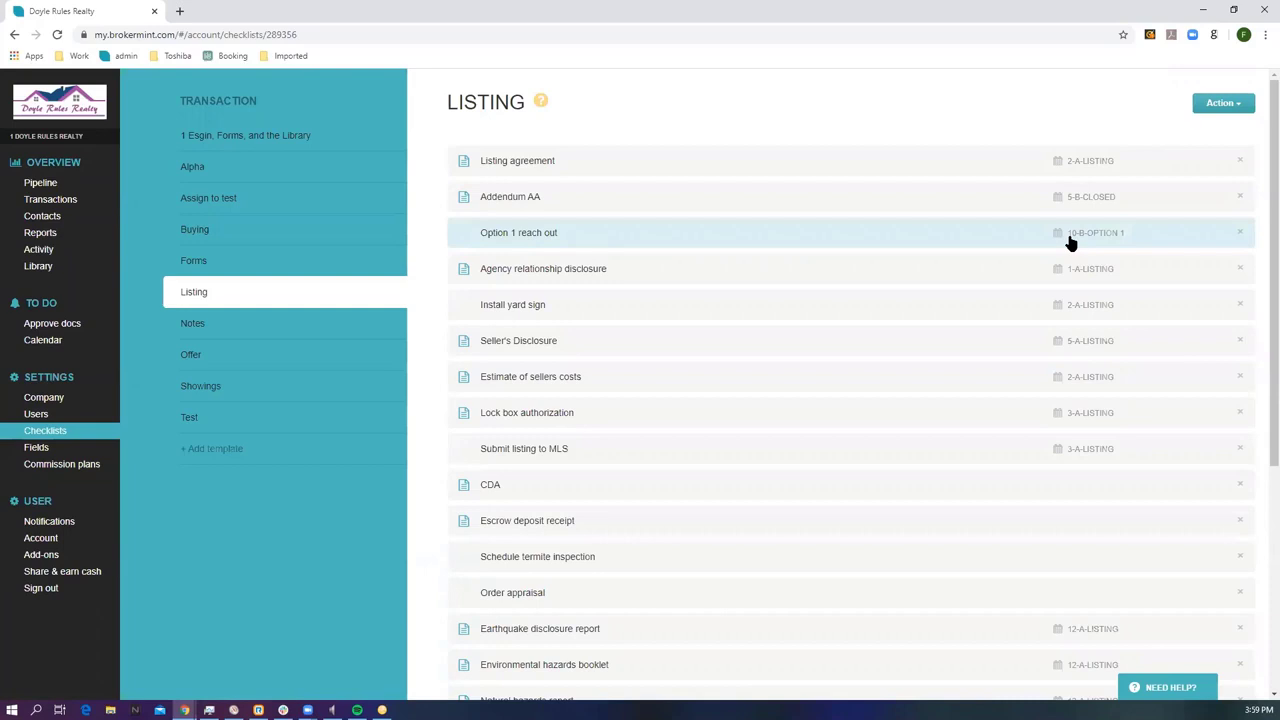
pyautogui.click(960, 212)
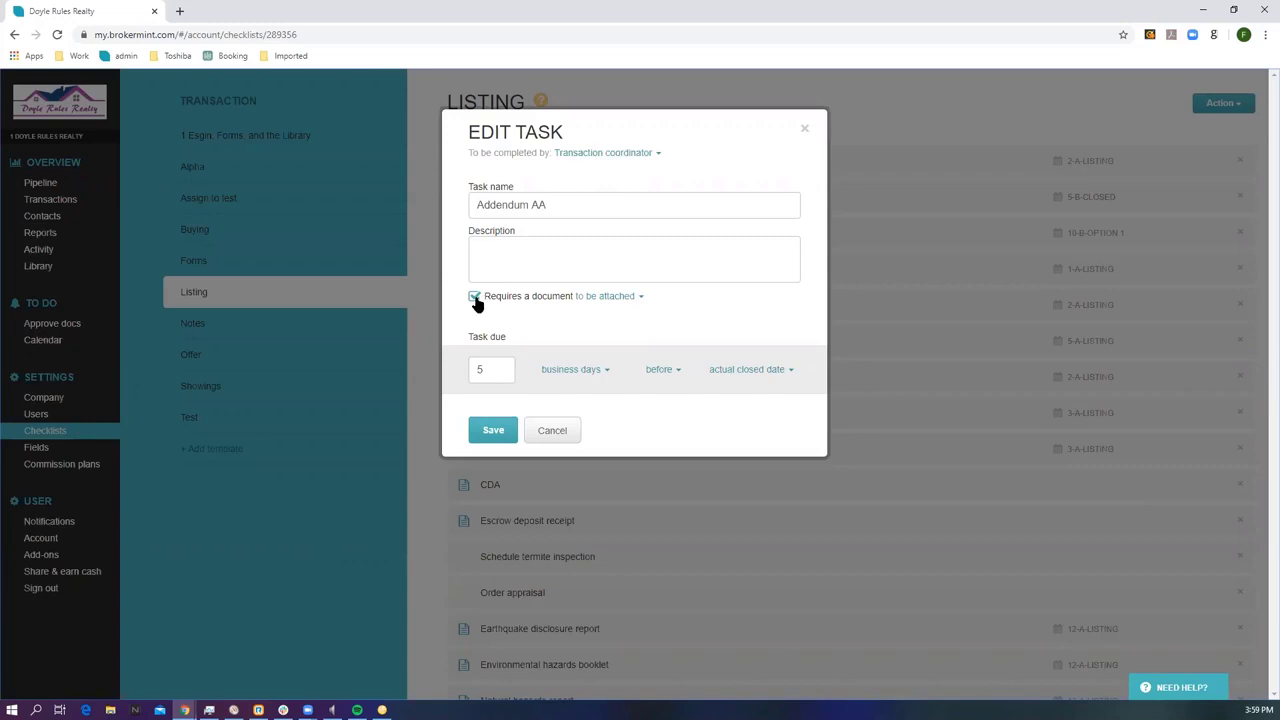
pyautogui.click(476, 304)
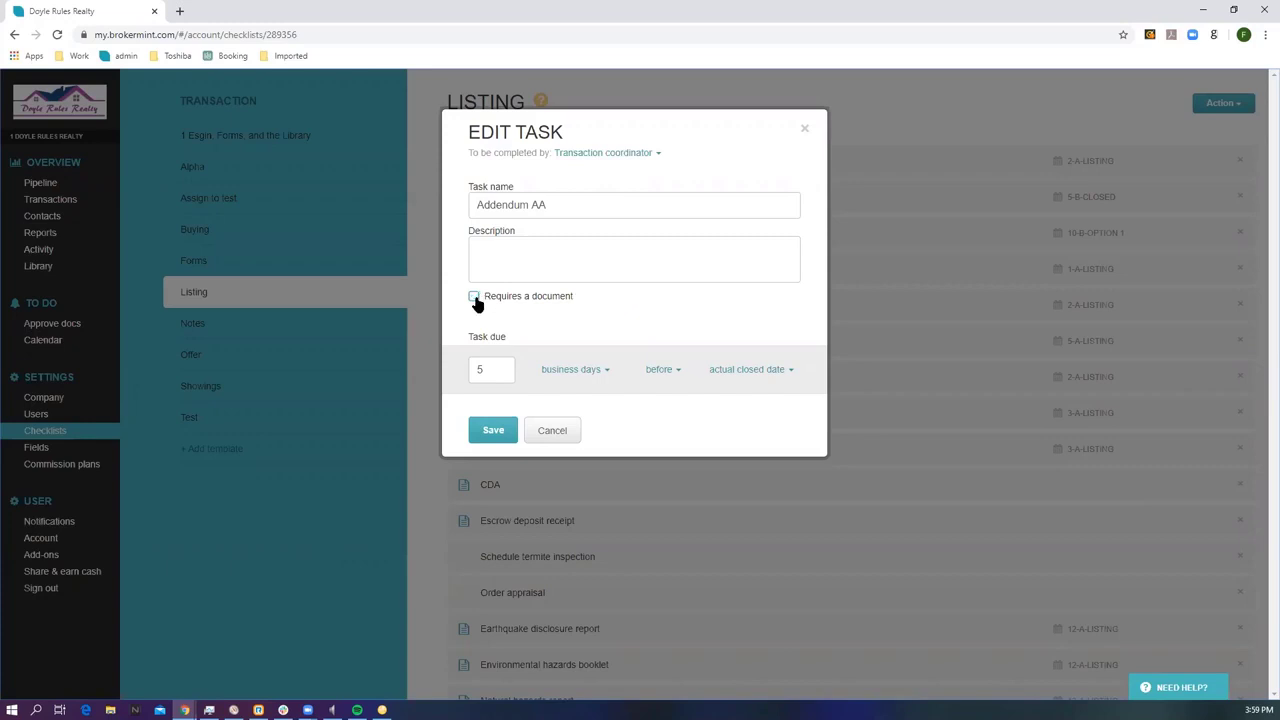
pyautogui.doubleClick(481, 369)
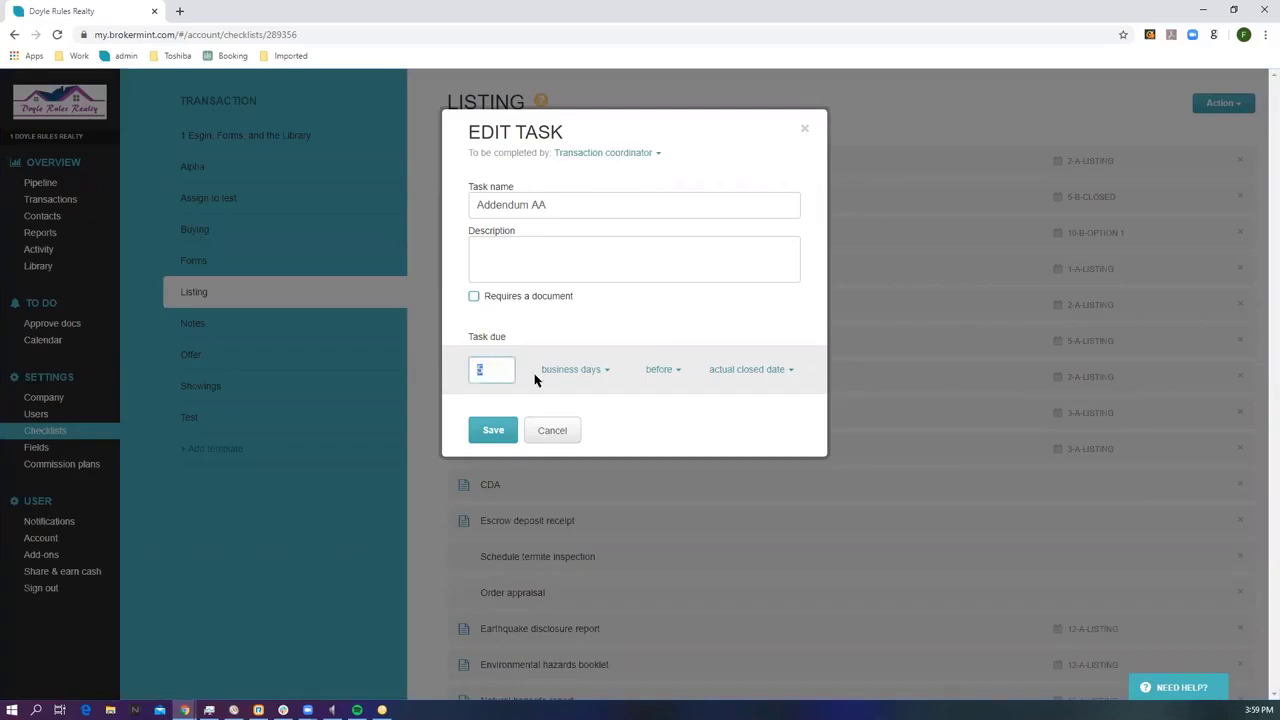
pyautogui.click(580, 370)
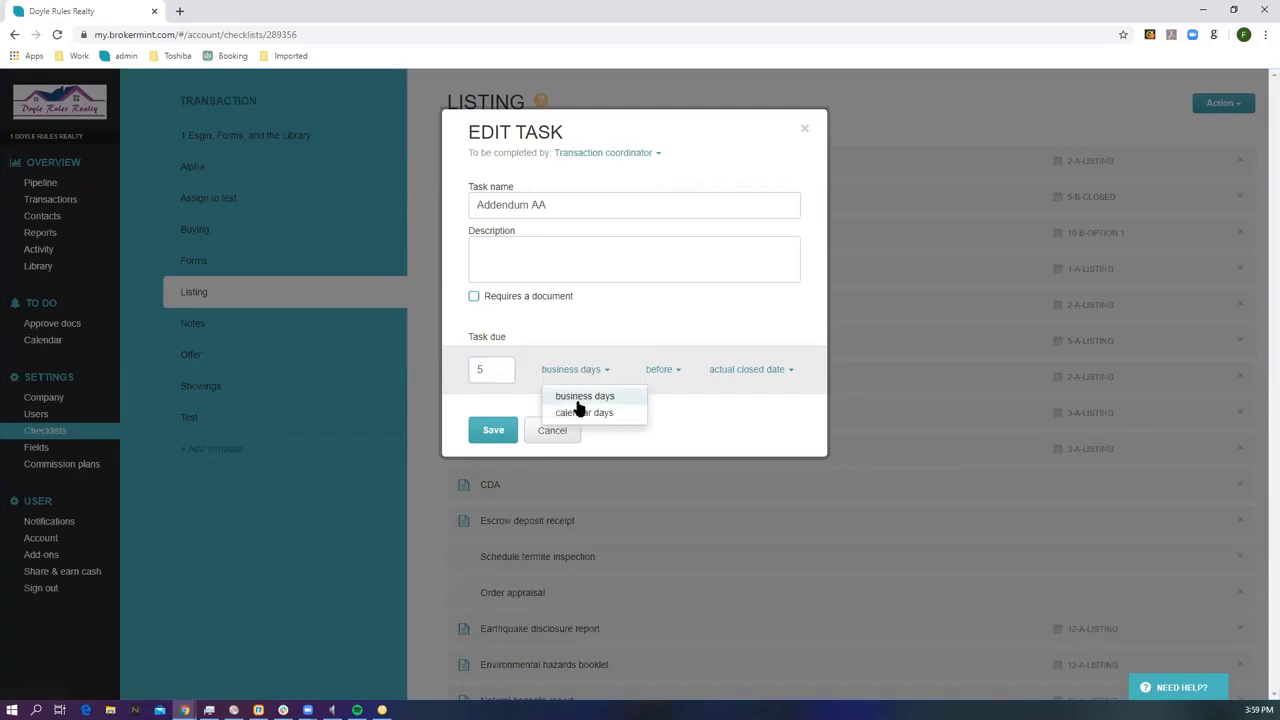
pyautogui.click(659, 371)
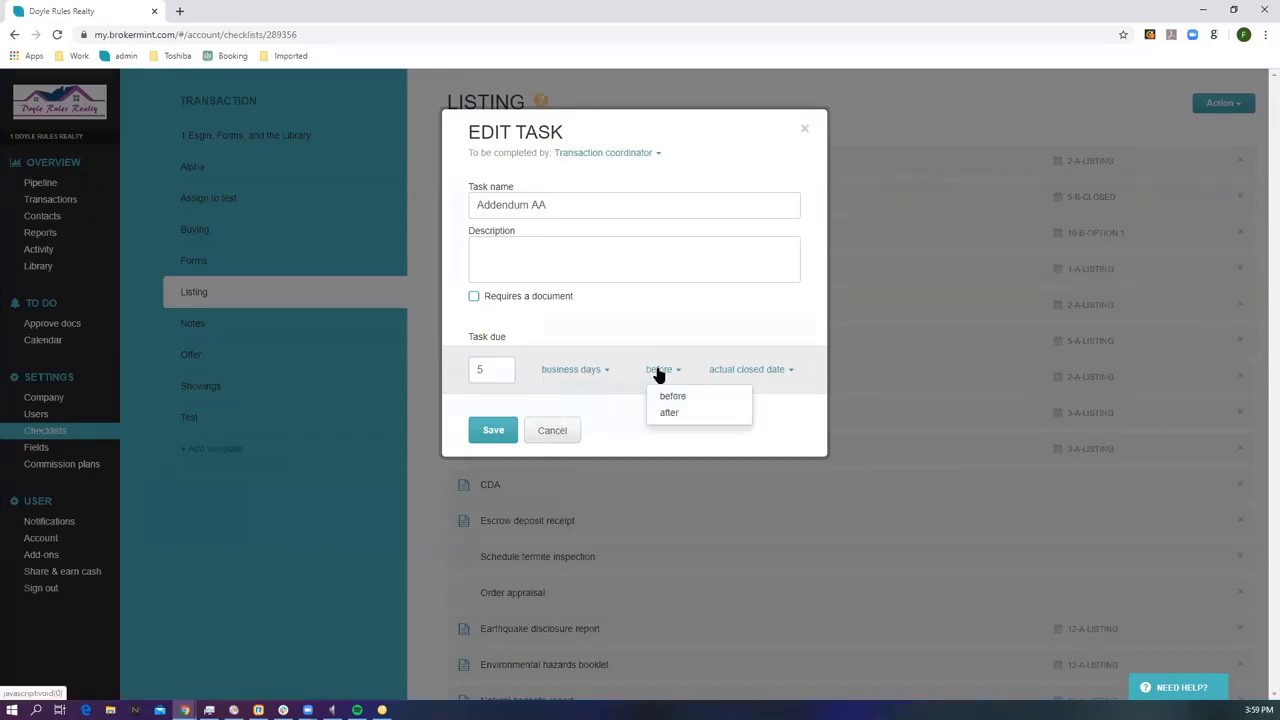
pyautogui.click(663, 378)
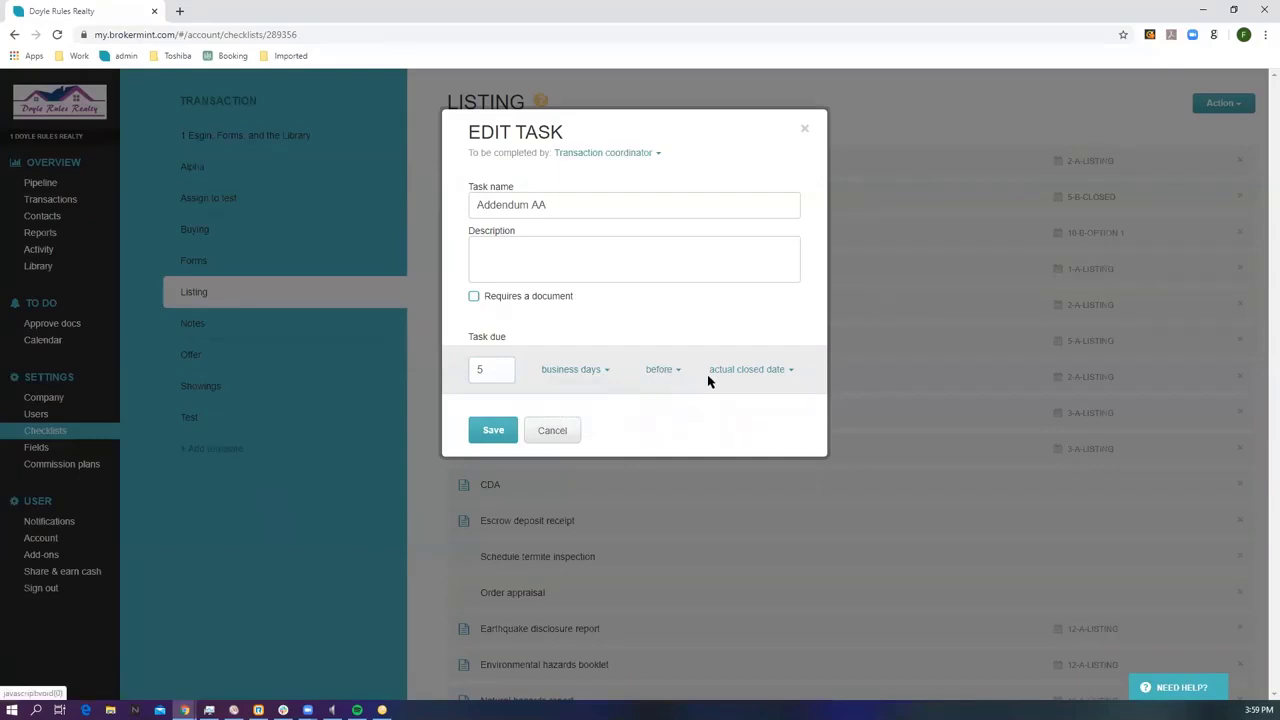
pyautogui.click(744, 374)
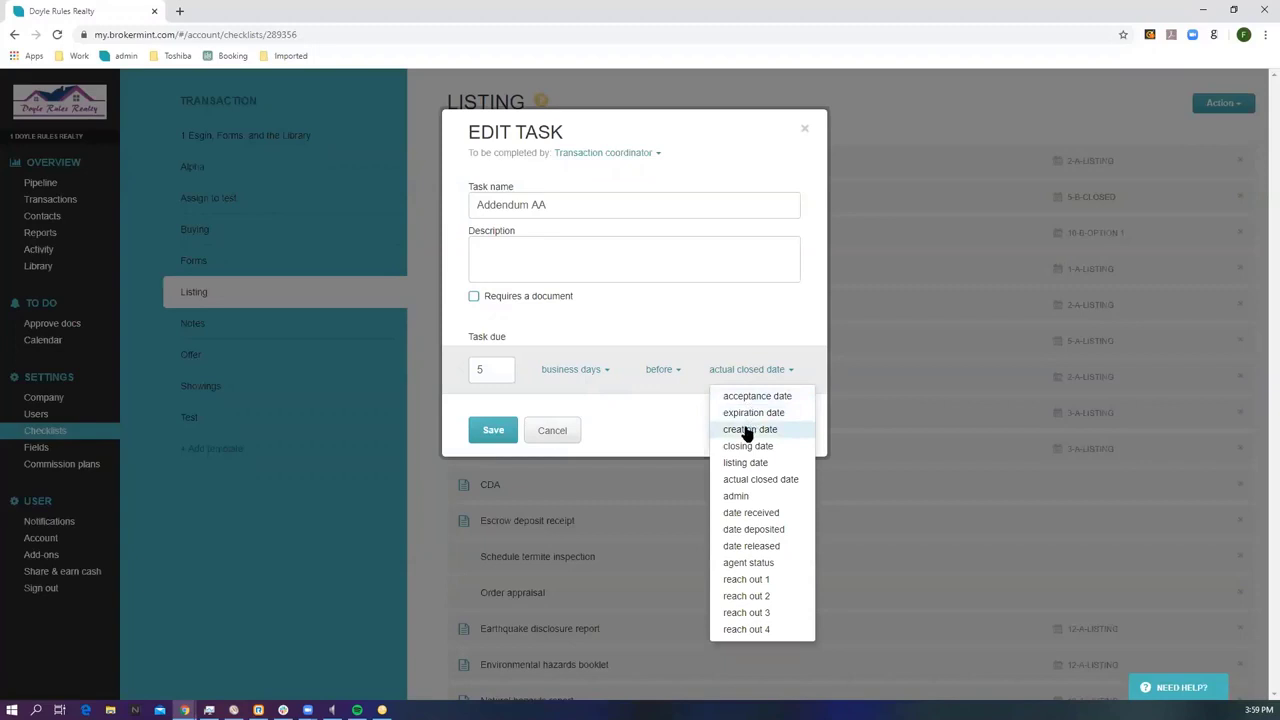
pyautogui.click(805, 130)
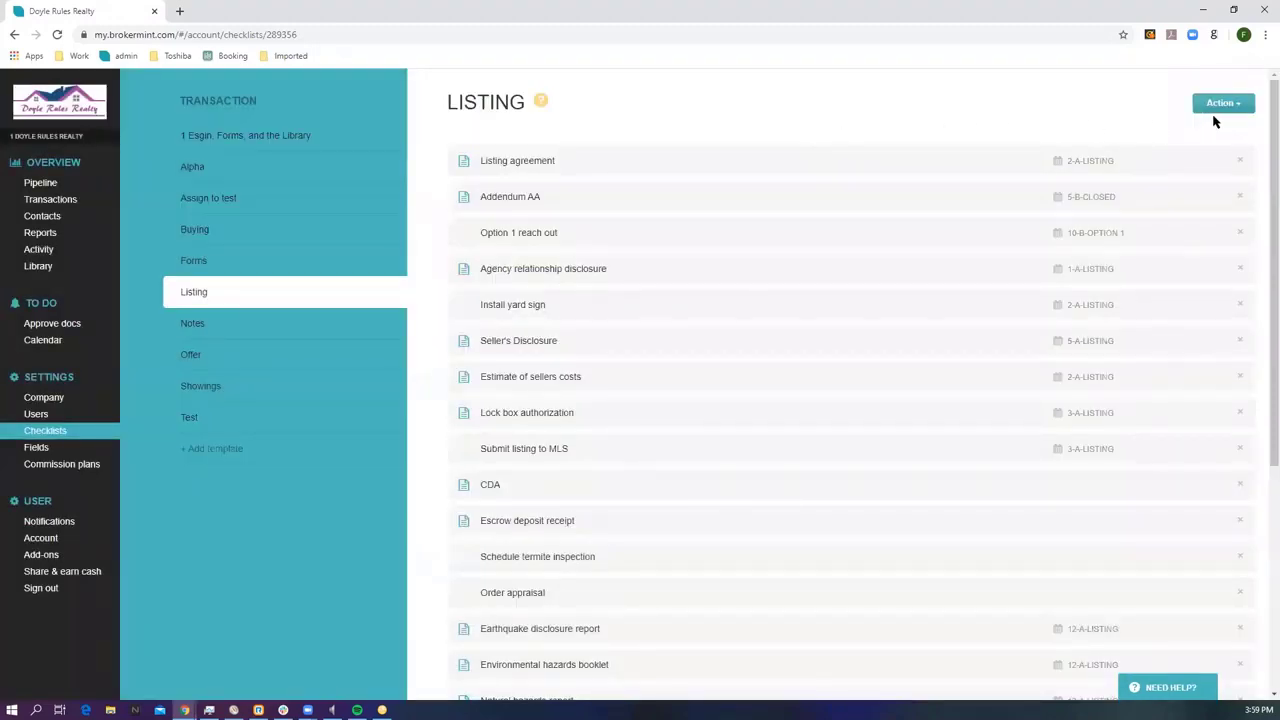
# Cancel an unused new task on the Listing template, then show the Transaction fields settings.
pyautogui.click(1240, 112)
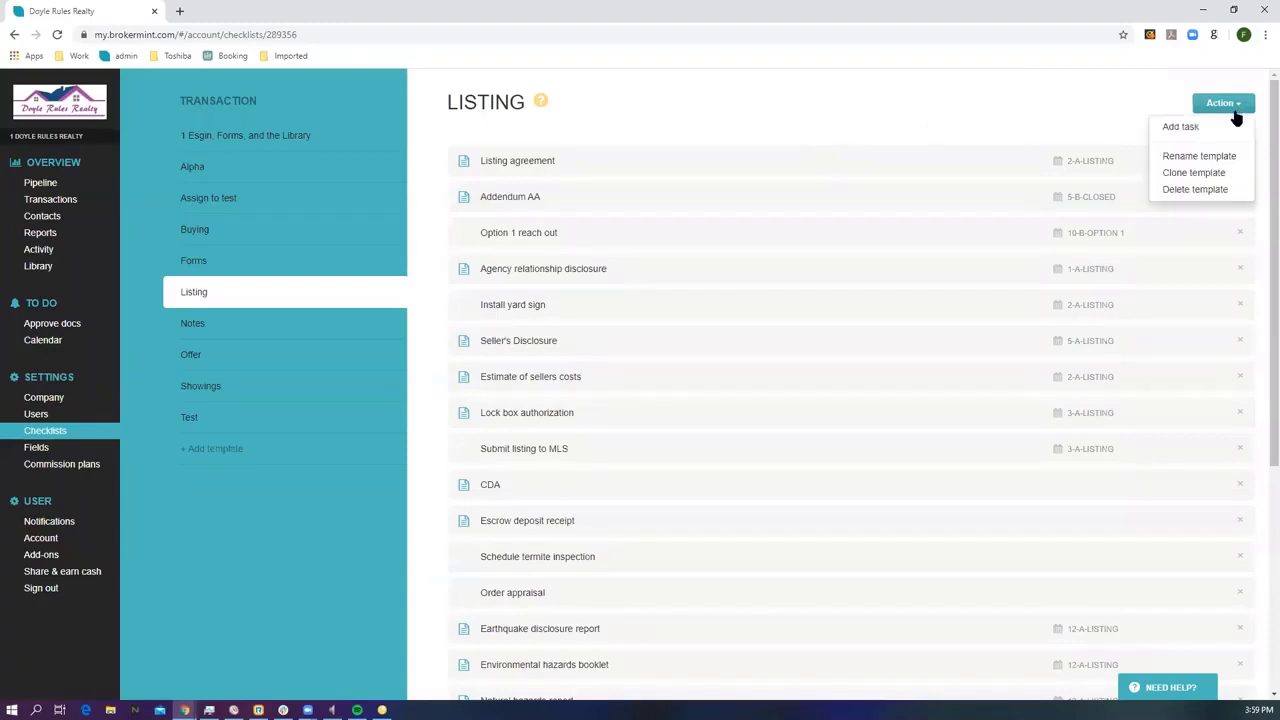
pyautogui.click(1183, 130)
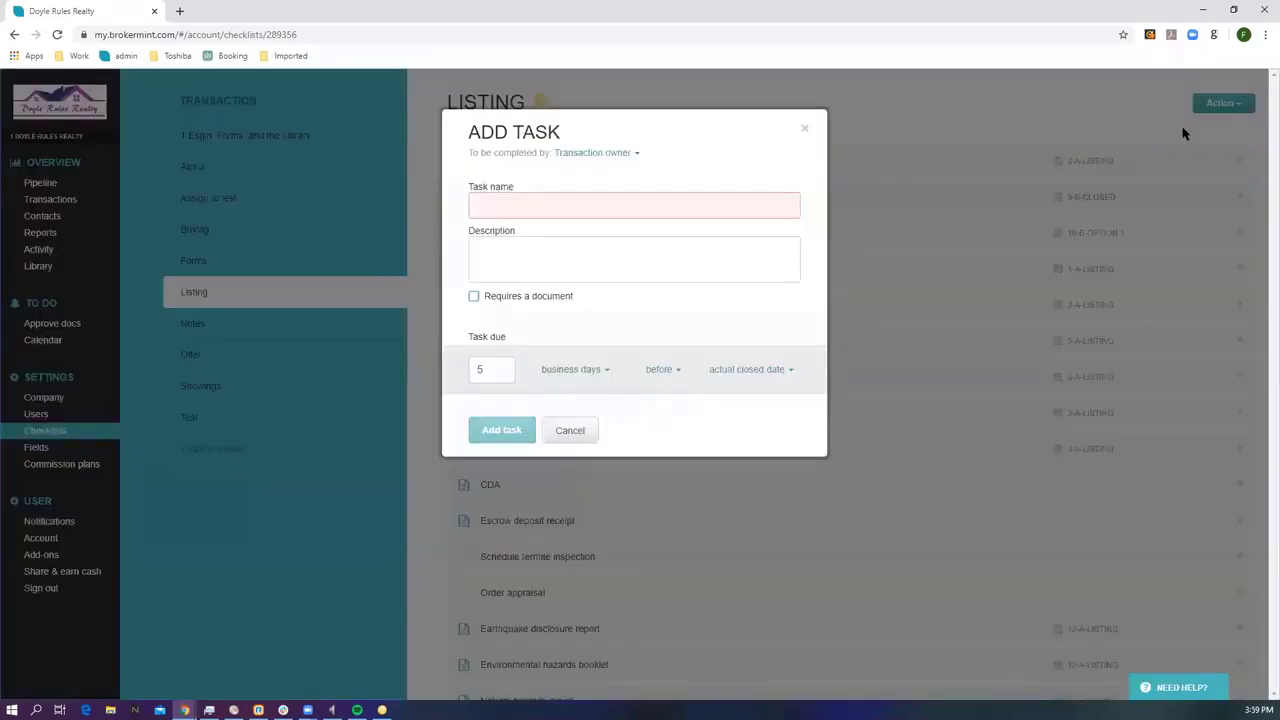
pyautogui.click(805, 130)
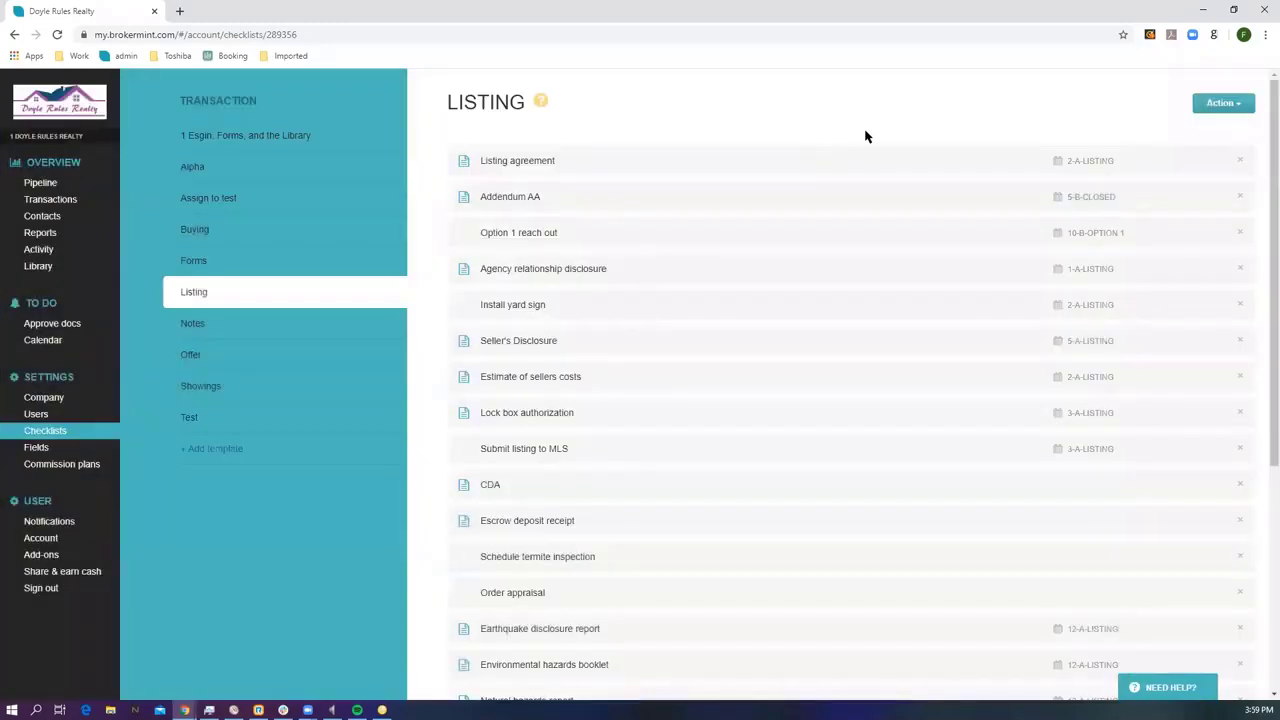
pyautogui.click(1236, 105)
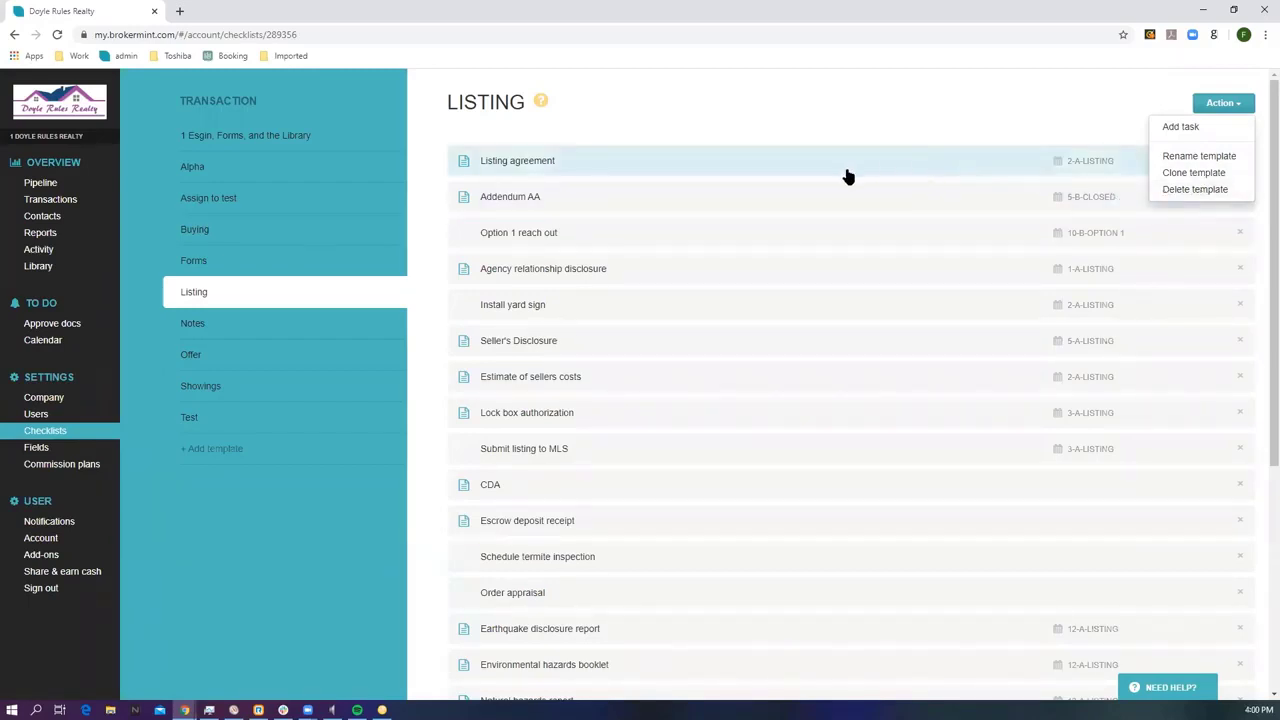
pyautogui.click(37, 448)
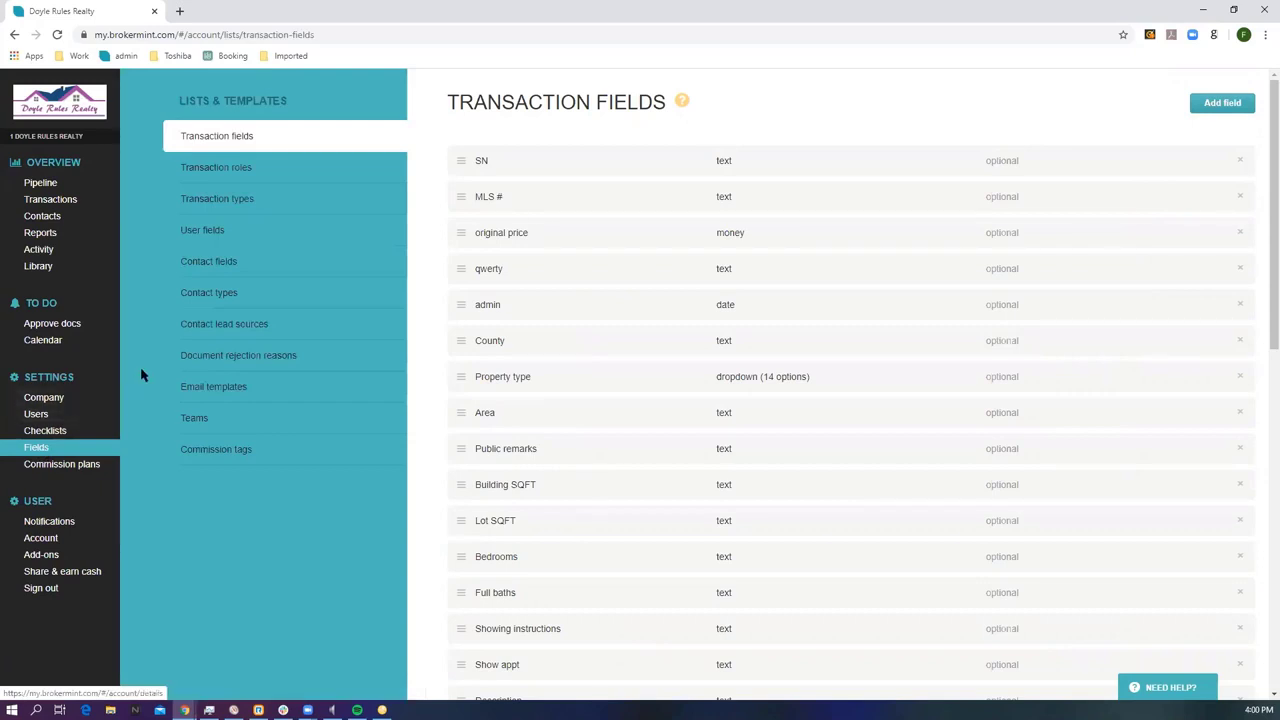
# Add a transaction field named 'New Field' of type dropdown with the option 'Yes'.
pyautogui.click(530, 168)
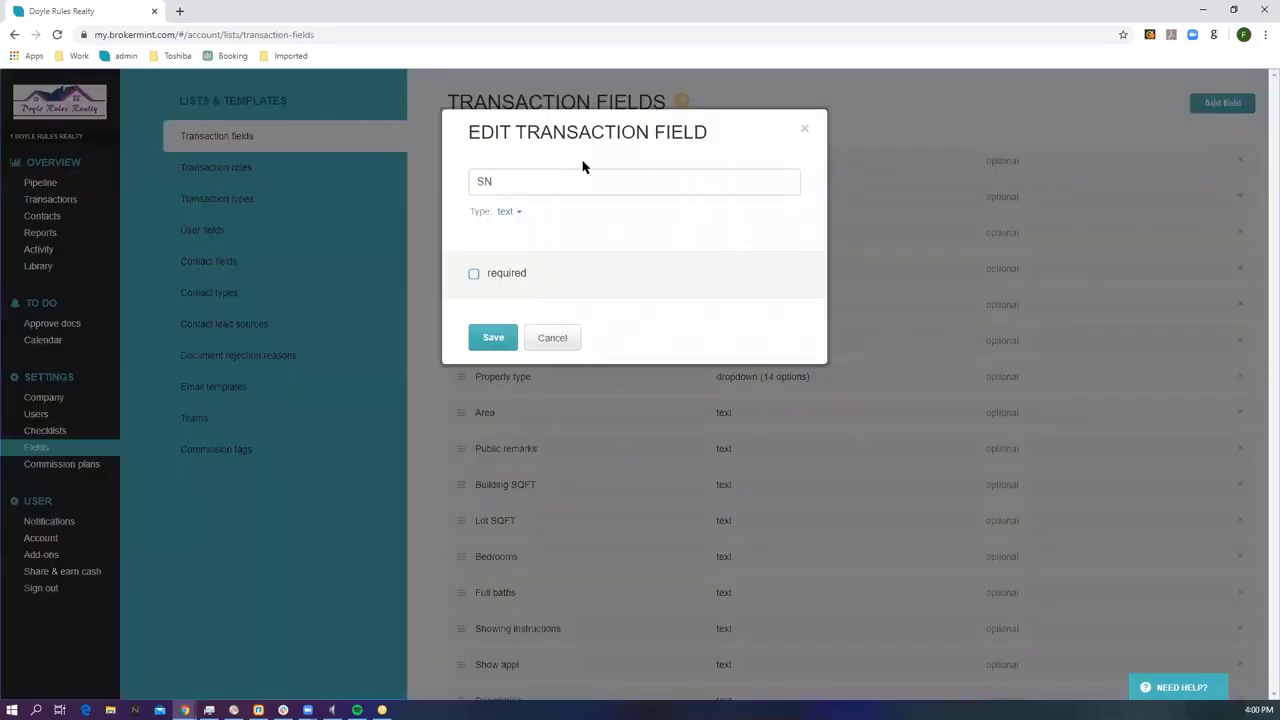
pyautogui.click(807, 132)
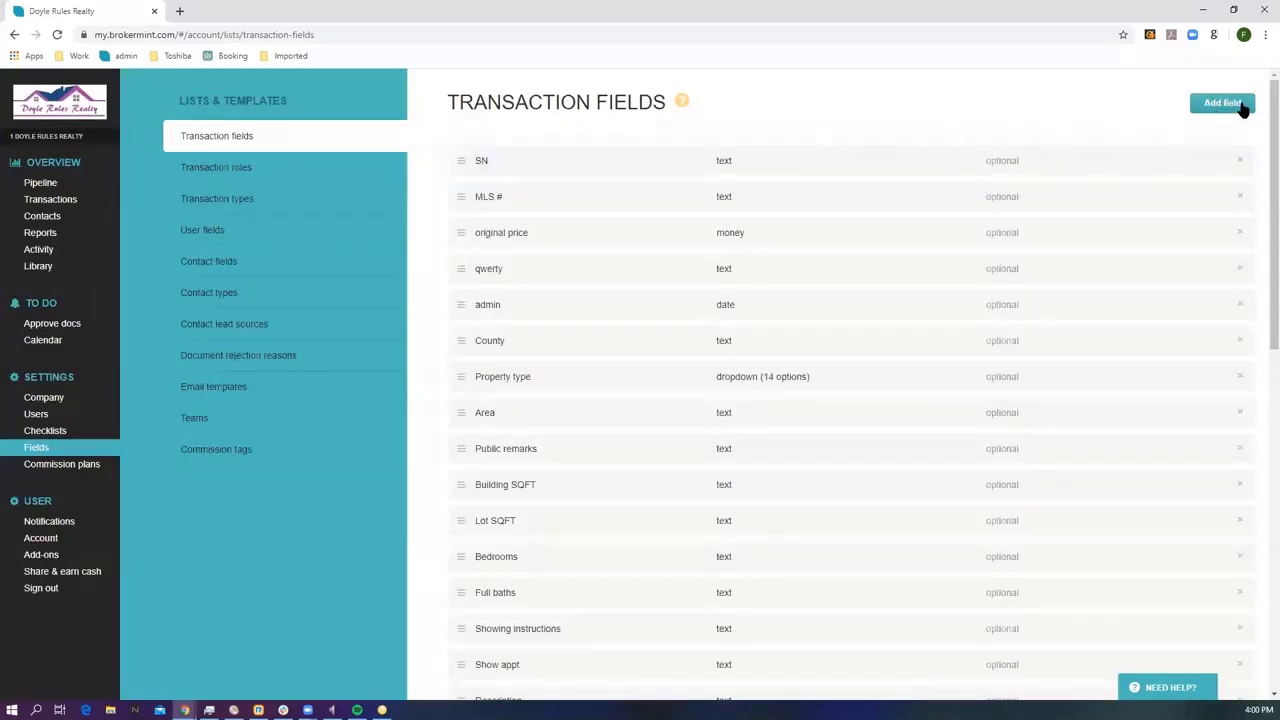
pyautogui.click(1230, 112)
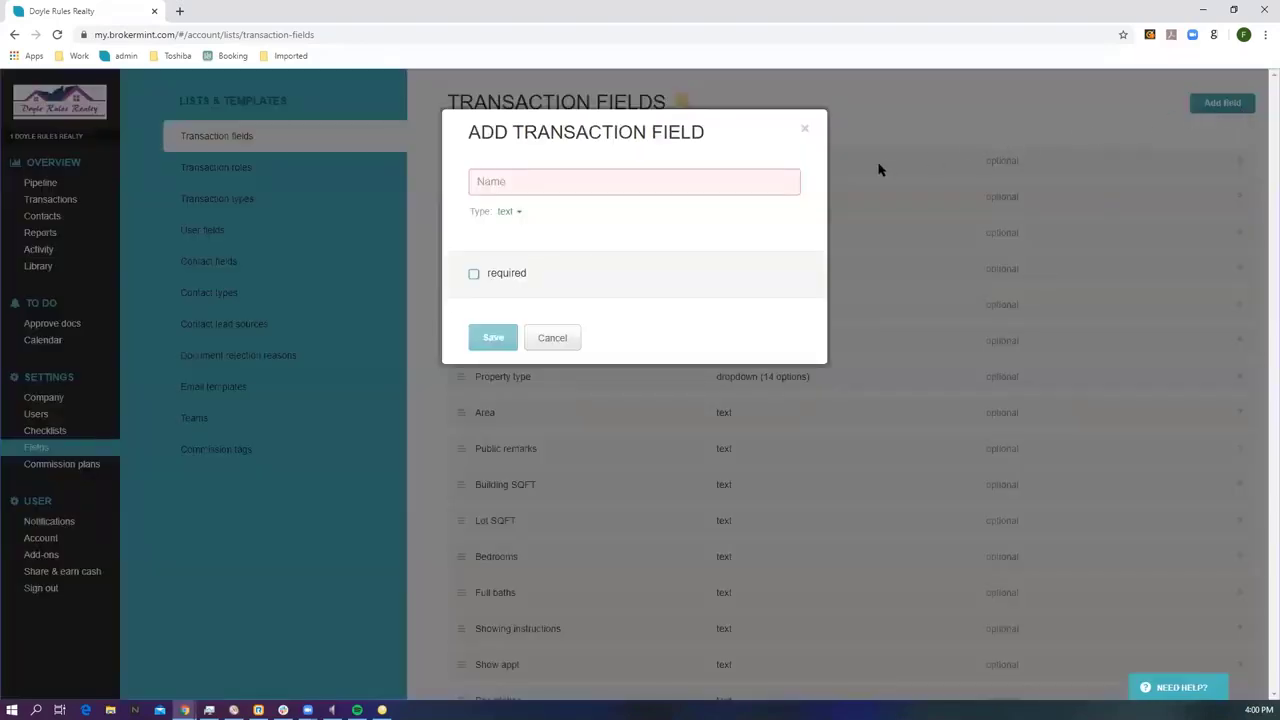
pyautogui.click(527, 181)
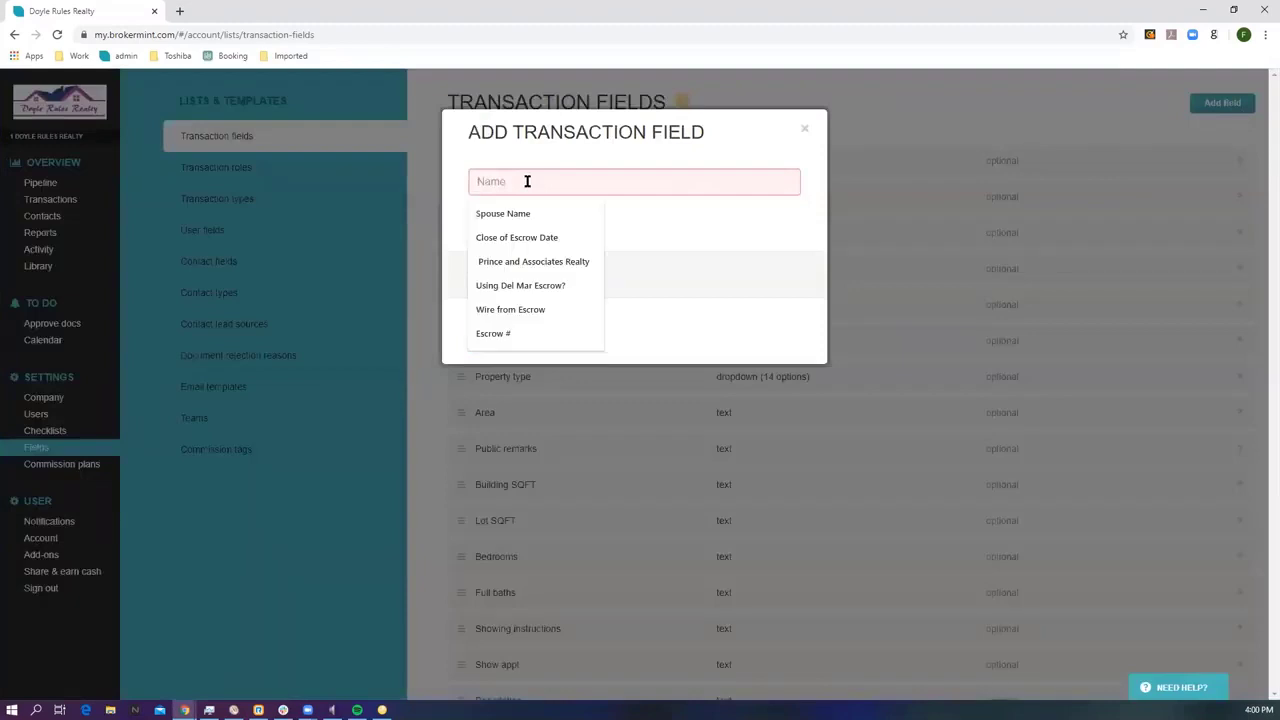
pyautogui.write('Ne')
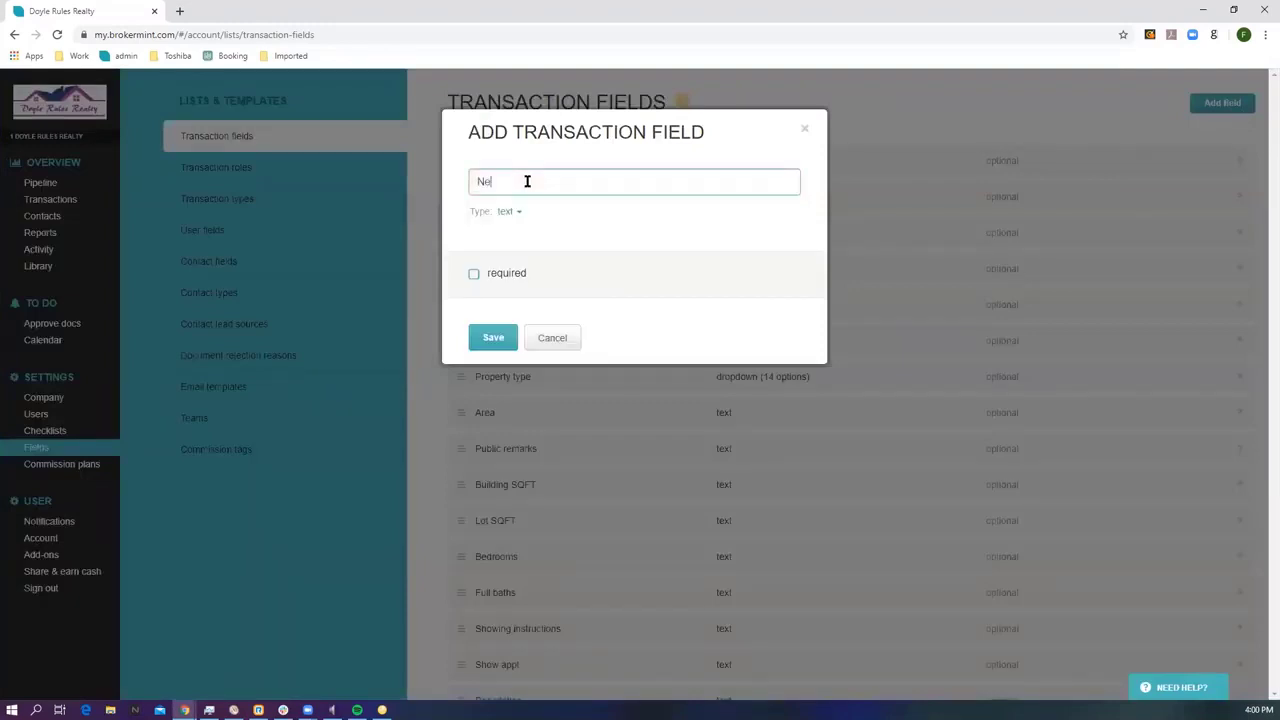
pyautogui.write('w Field')
pyautogui.click(509, 215)
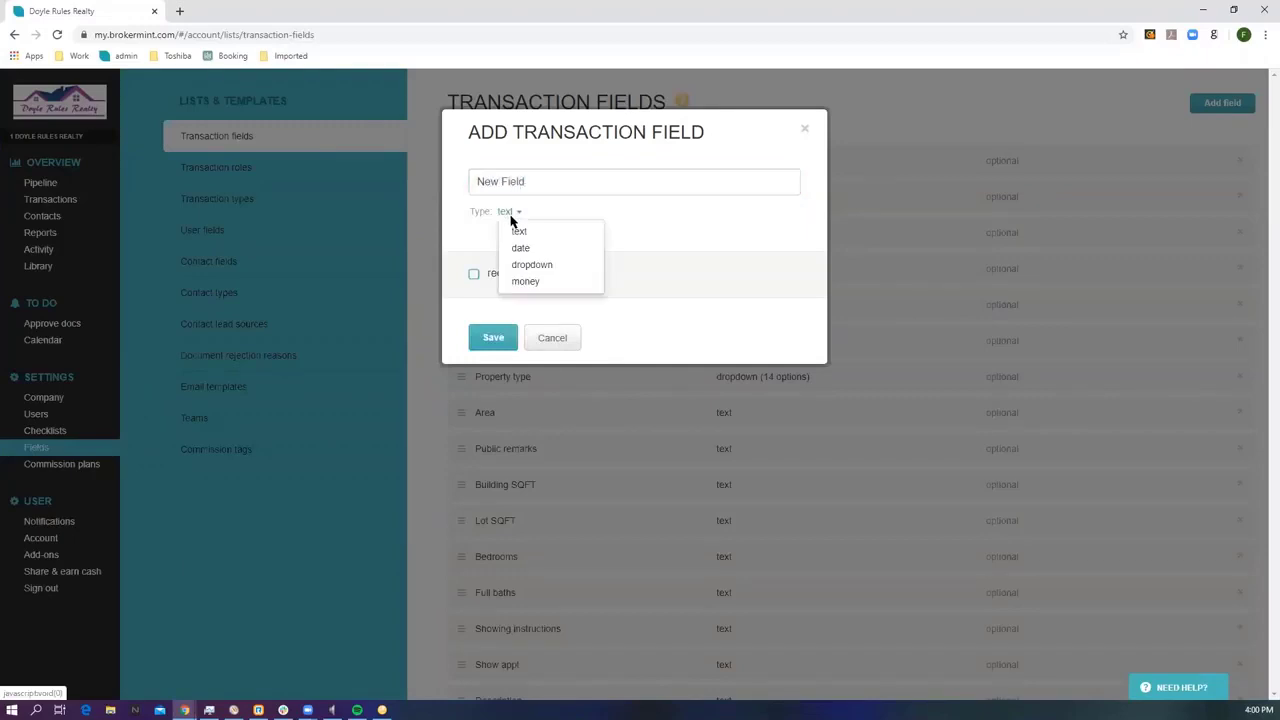
pyautogui.click(514, 264)
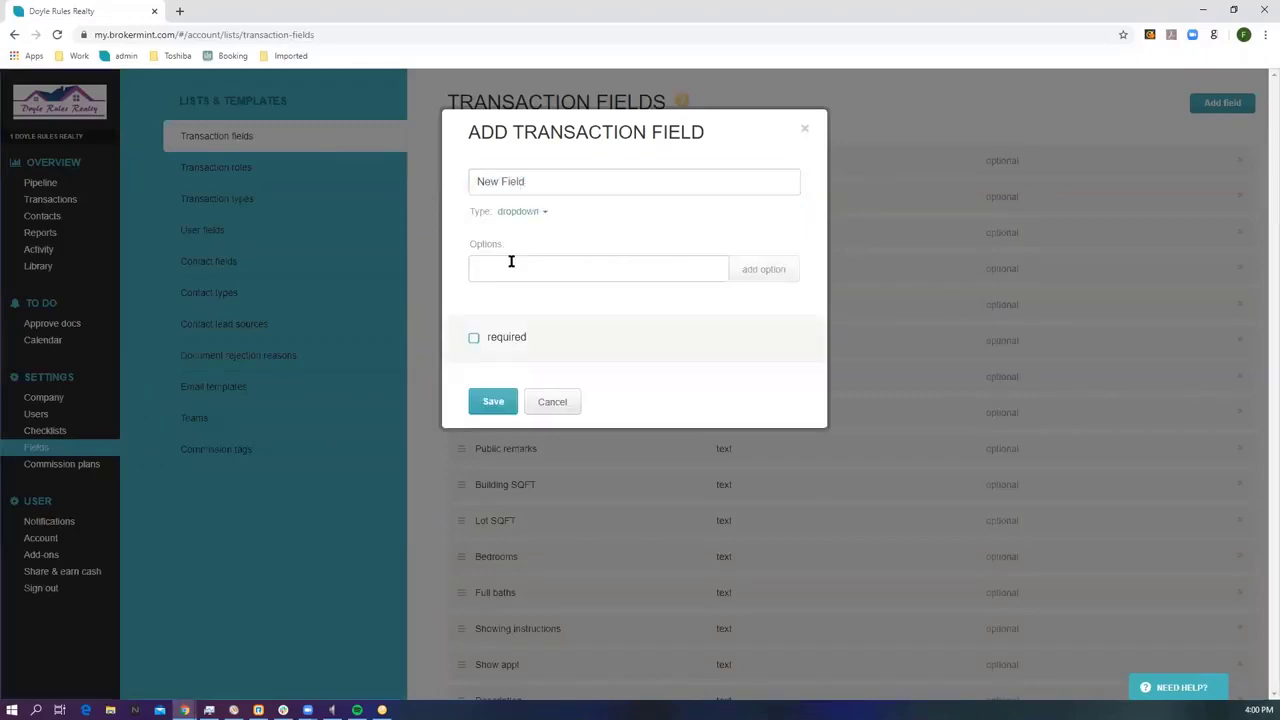
pyautogui.click(511, 261)
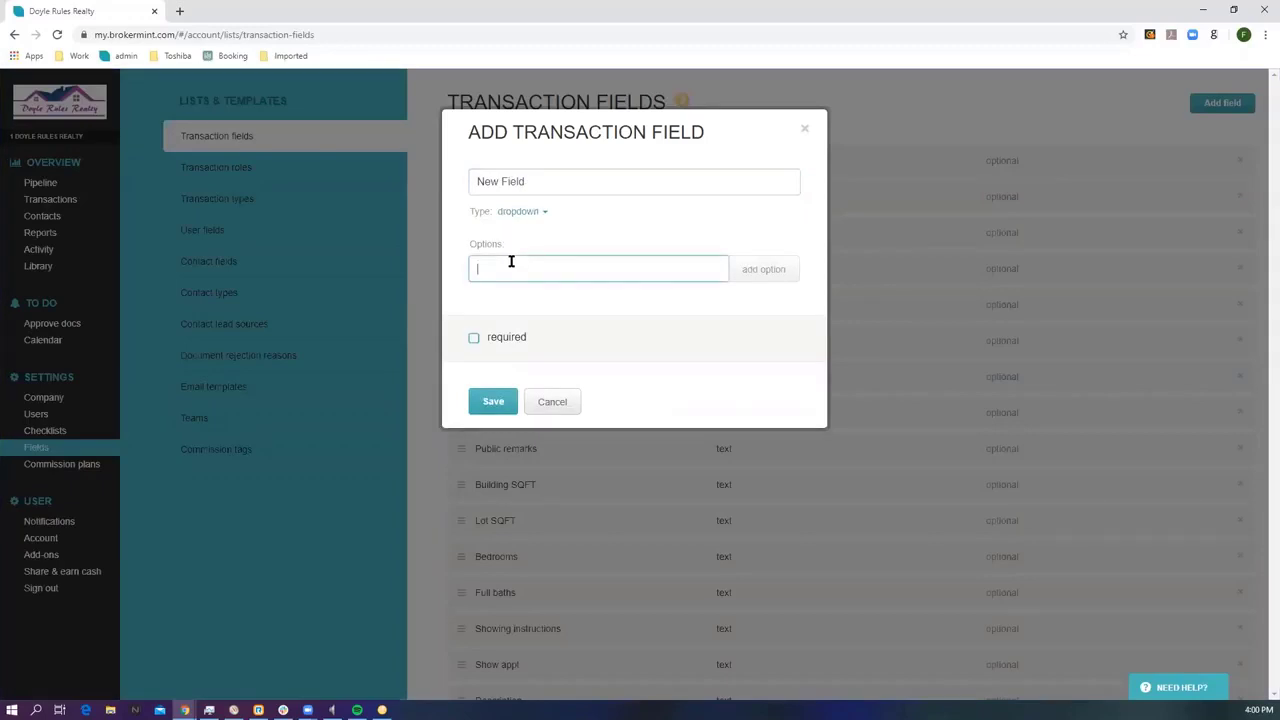
pyautogui.write('Yes')
pyautogui.click(760, 271)
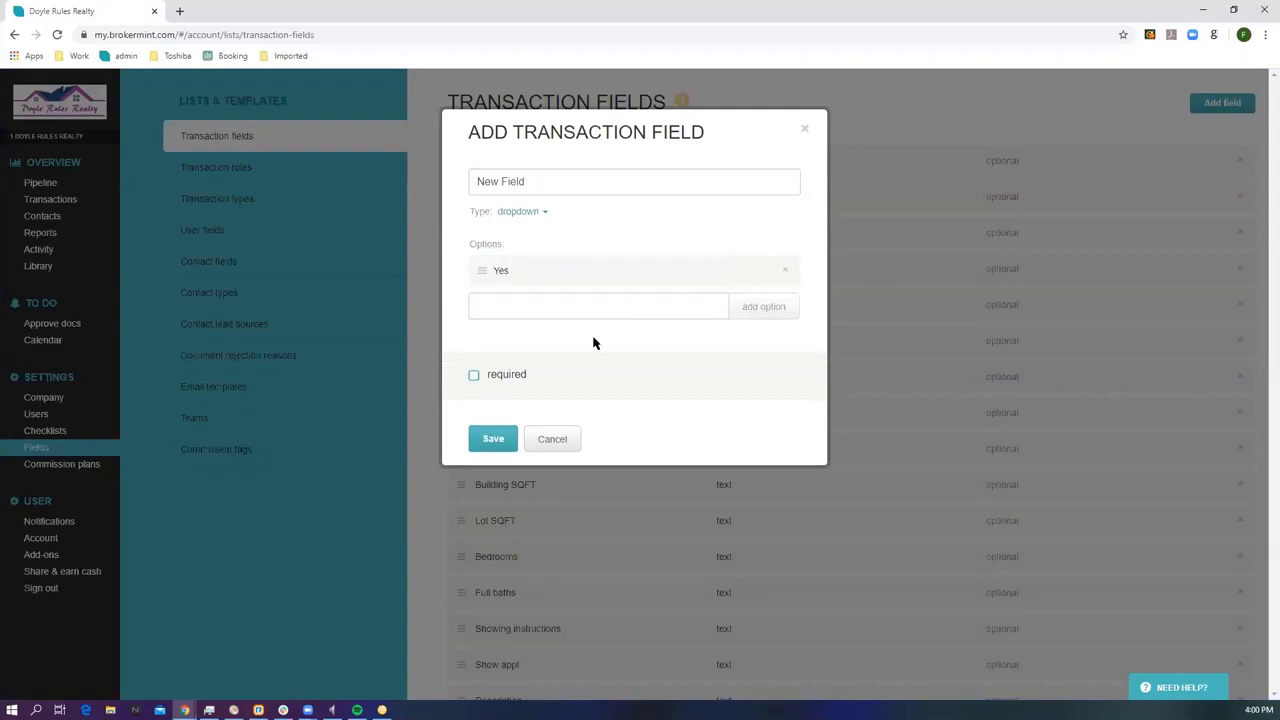
# Make New Field required once the transaction status is Pending, and save it.
pyautogui.click(475, 377)
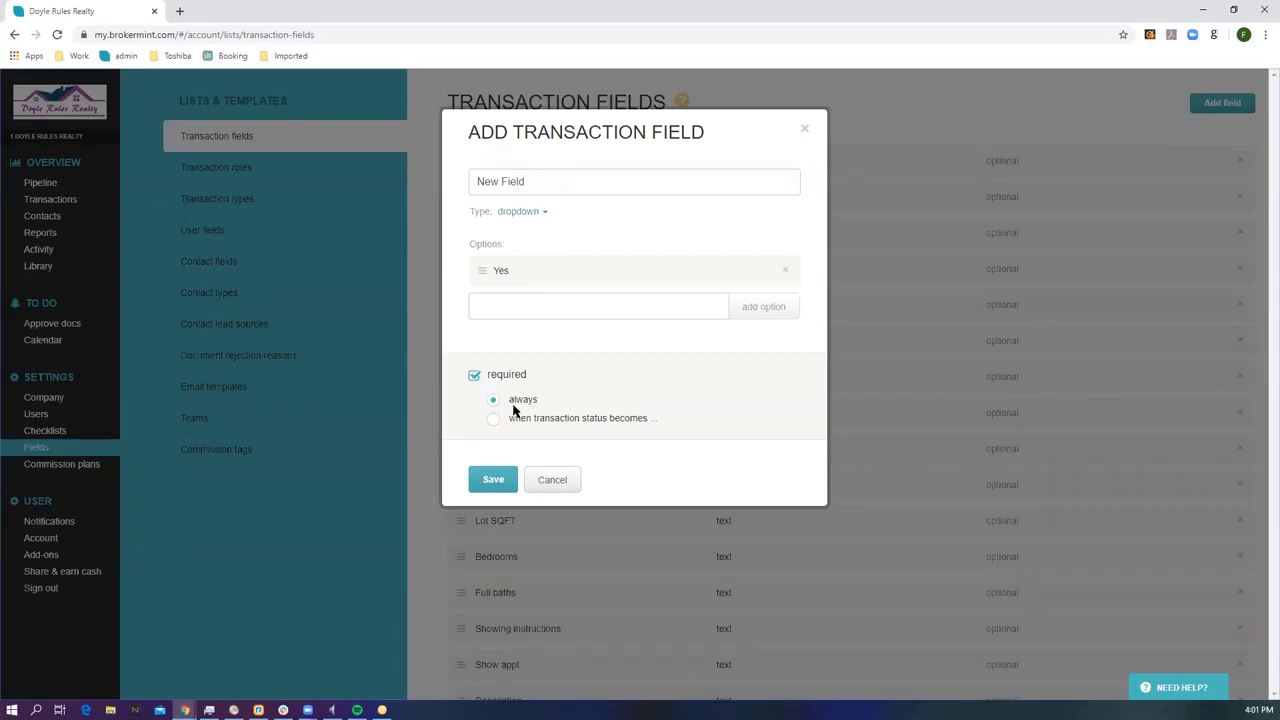
pyautogui.click(493, 421)
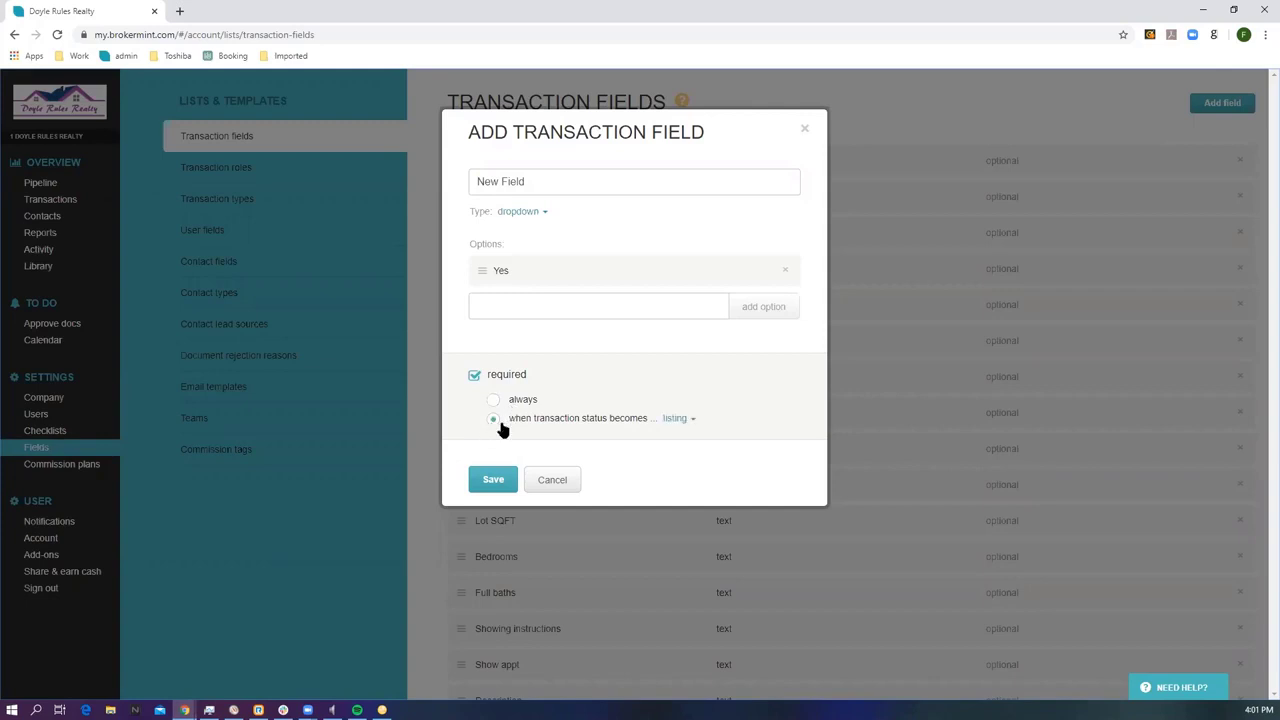
pyautogui.click(675, 421)
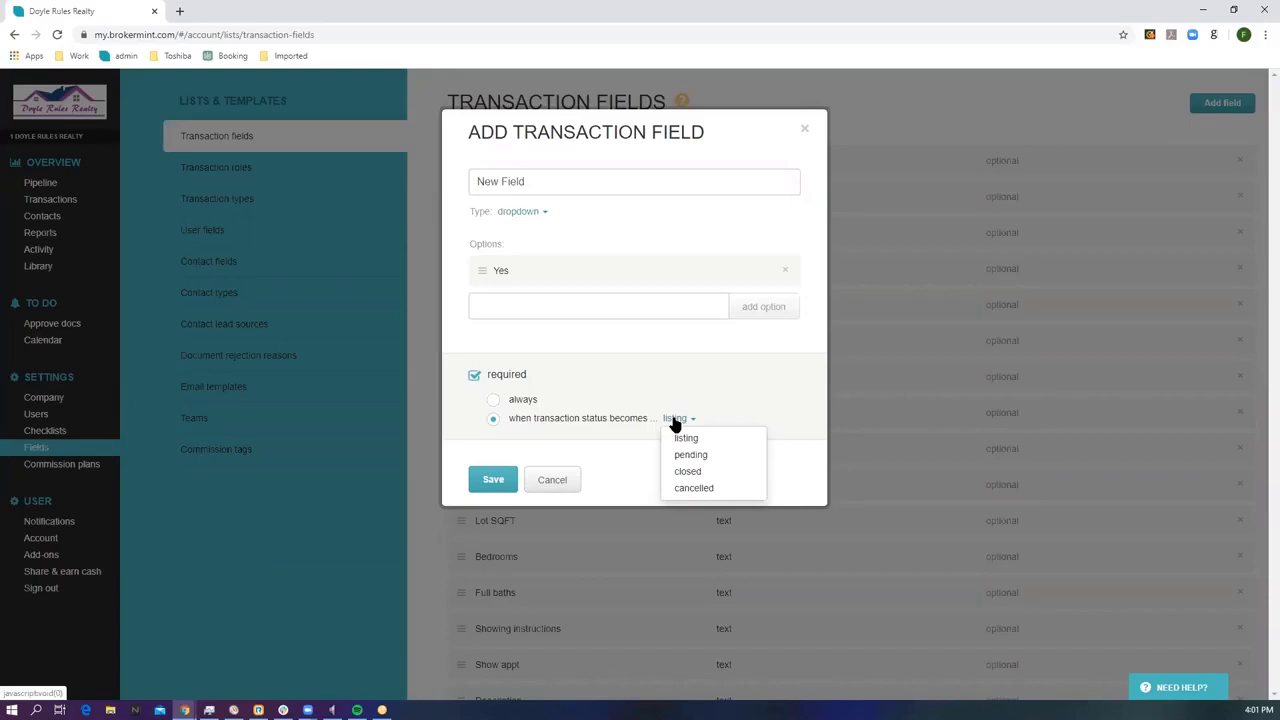
pyautogui.click(688, 456)
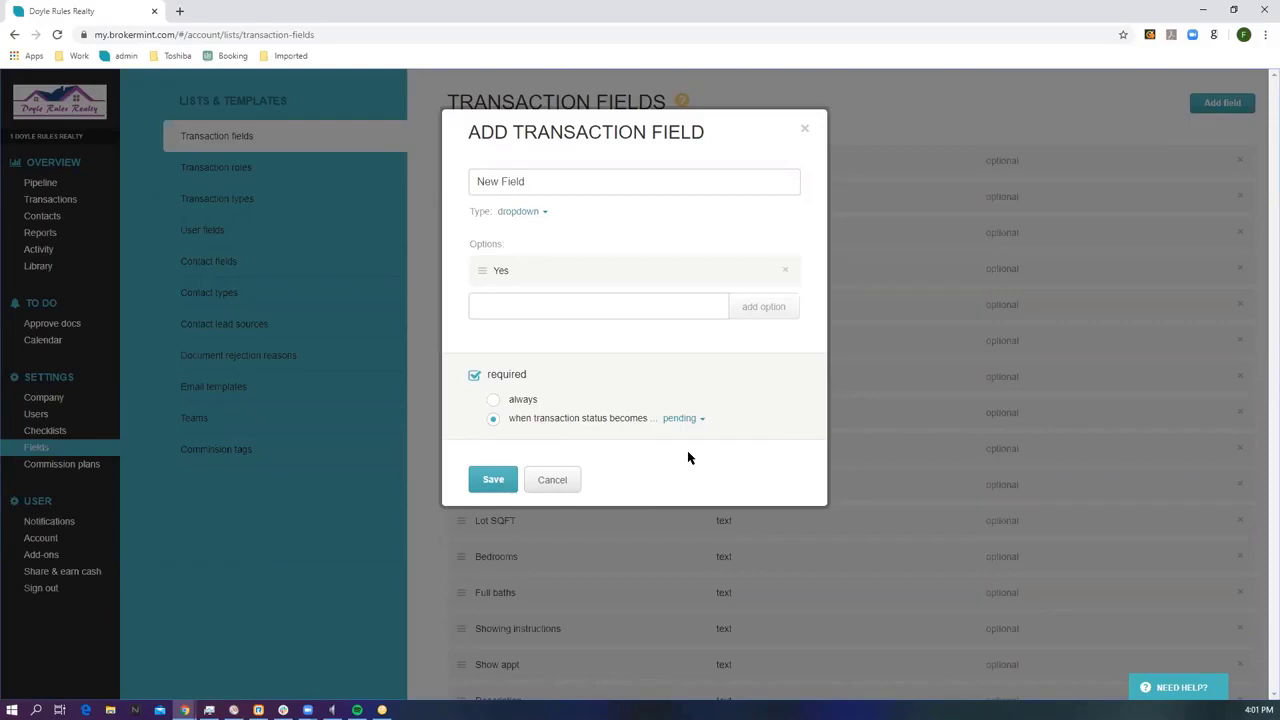
pyautogui.click(684, 420)
pyautogui.click(683, 434)
pyautogui.click(676, 420)
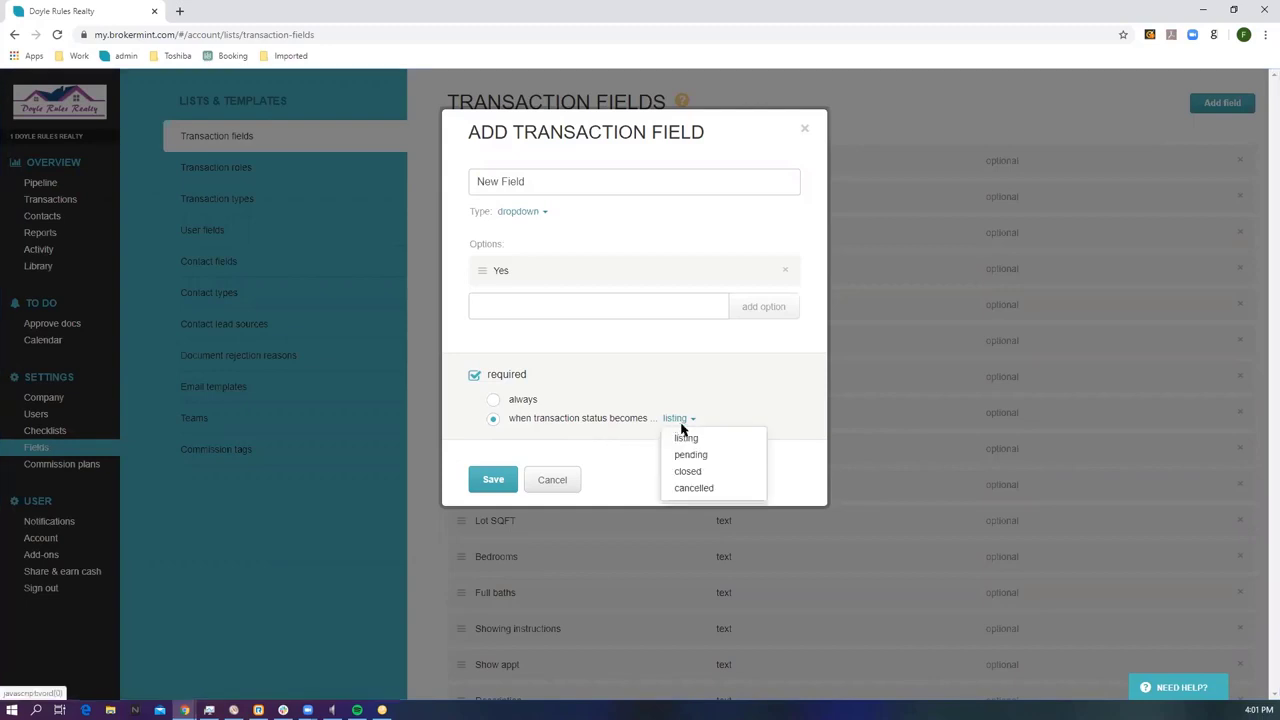
pyautogui.click(689, 456)
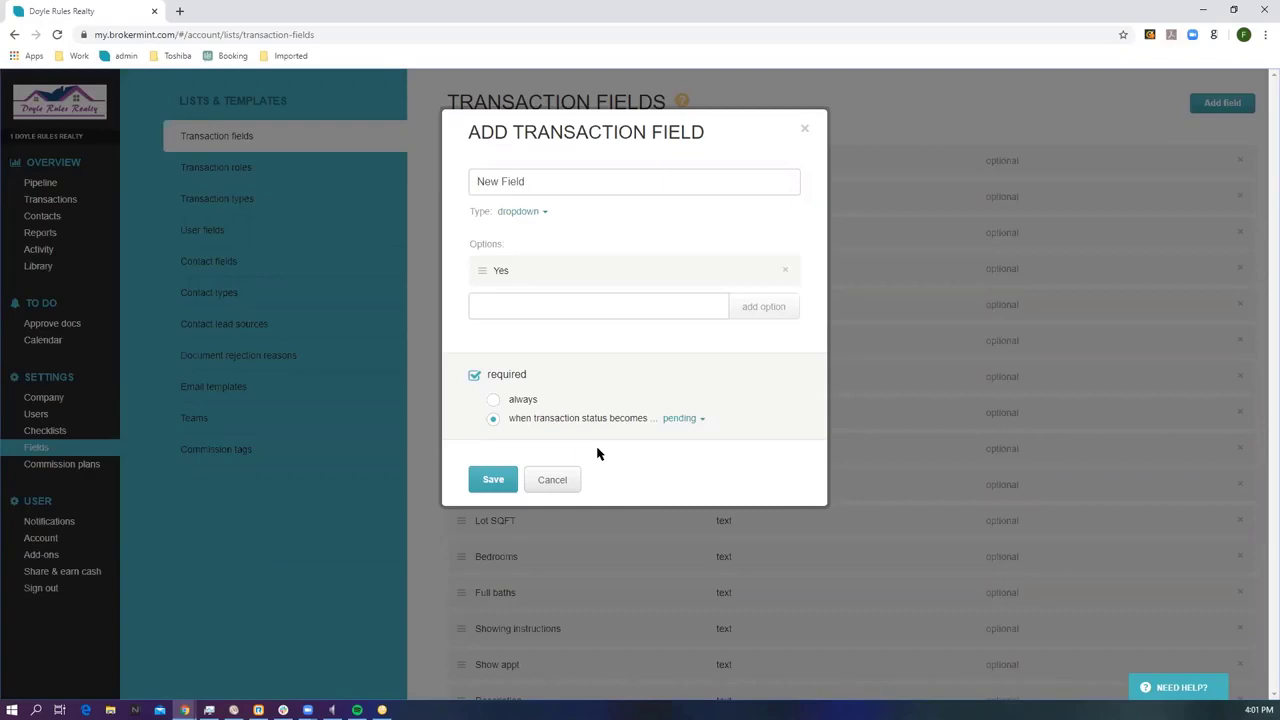
pyautogui.click(492, 479)
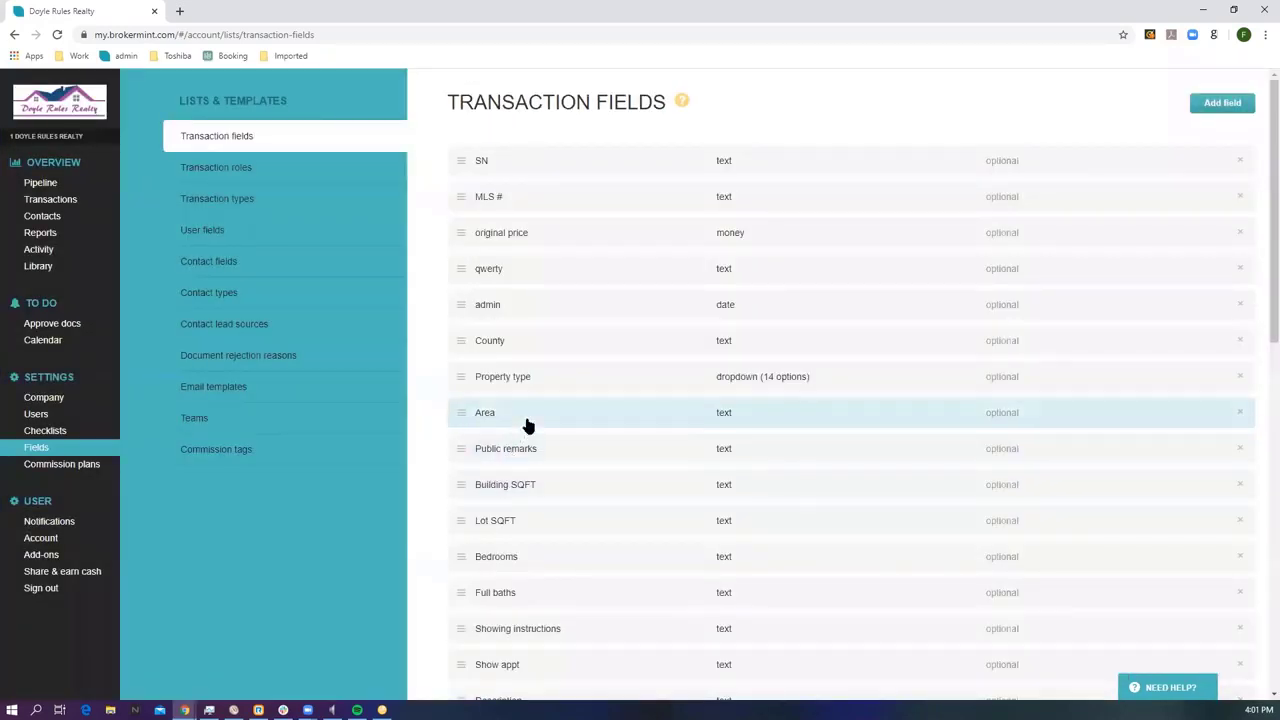
# Move New Field up to sit below Lot SQFT, then go to Commission plans.
pyautogui.scroll(-10, 526, 423)
pyautogui.scroll(-1, 498, 430)
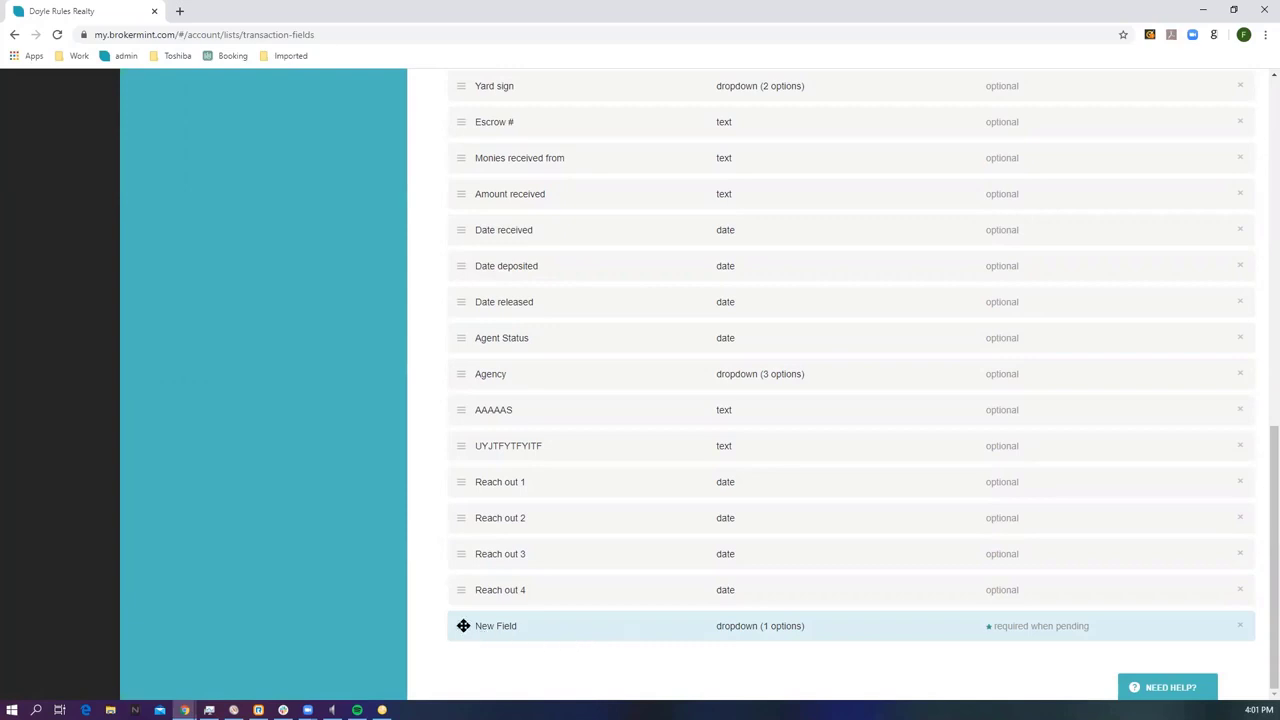
pyautogui.moveTo(462, 626); pyautogui.dragTo(452, 95)
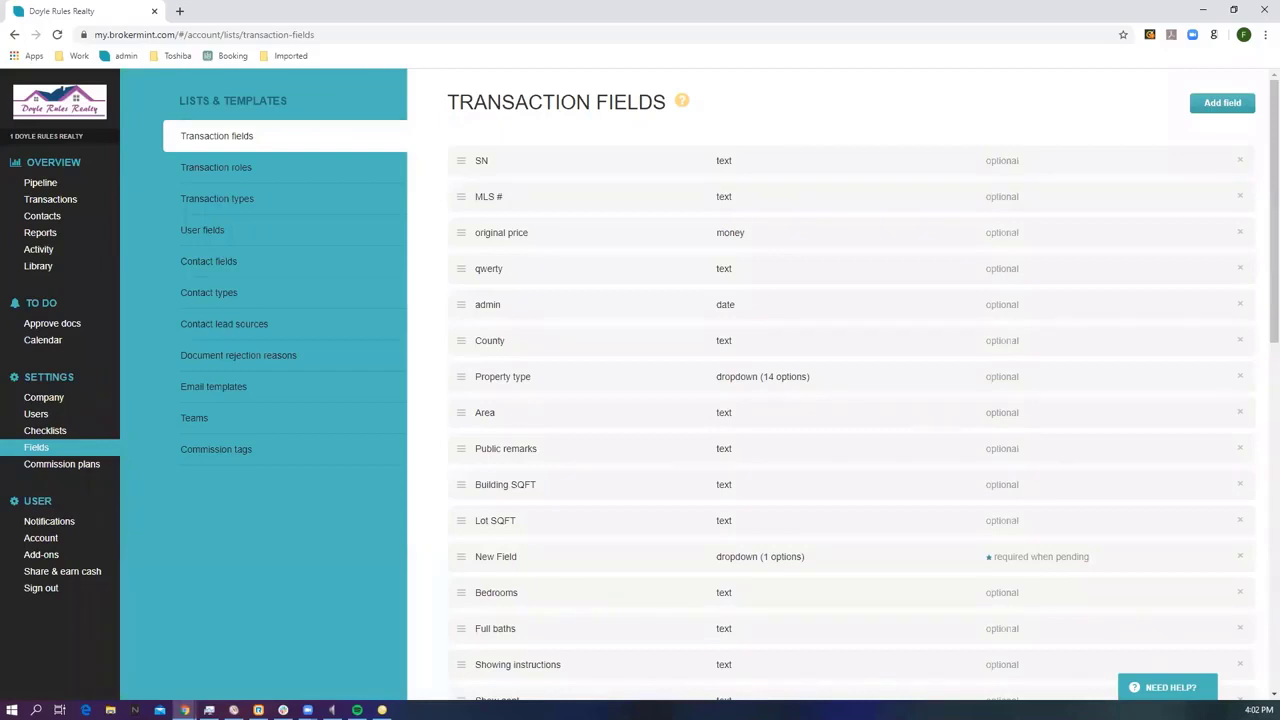
pyautogui.click(76, 470)
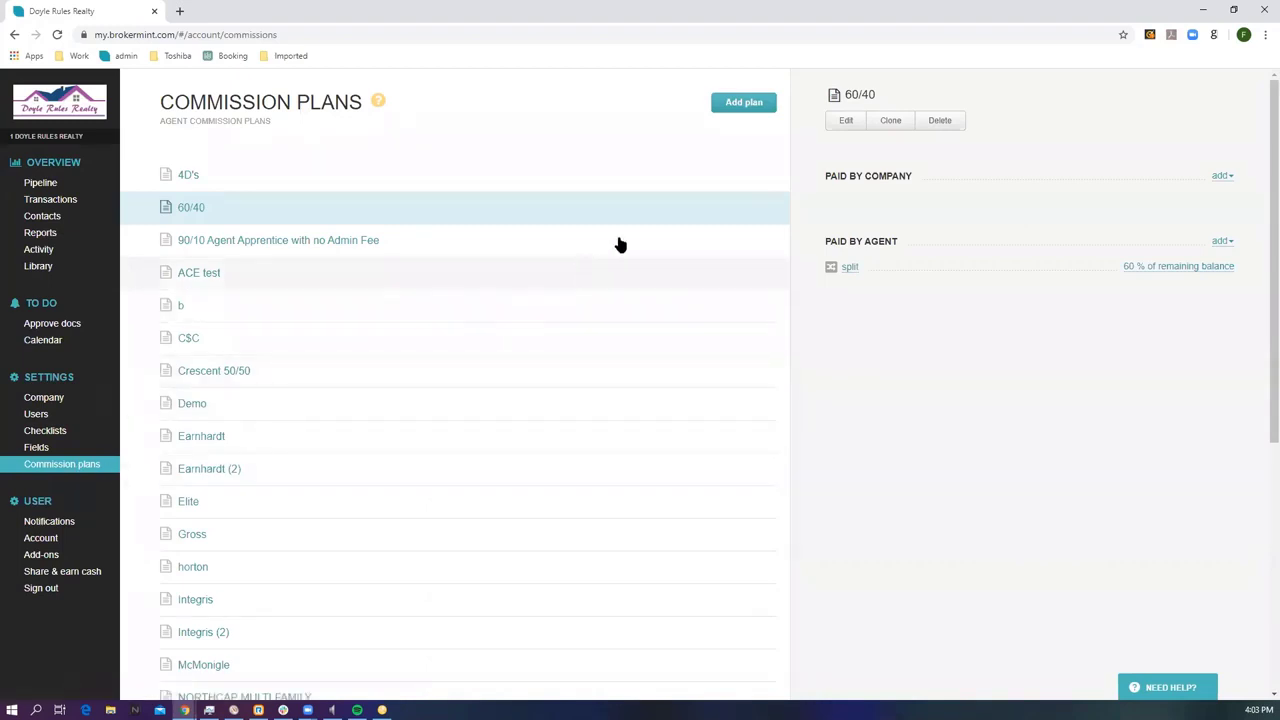
# Create a commission plan named 'New Plan'.
pyautogui.click(743, 104)
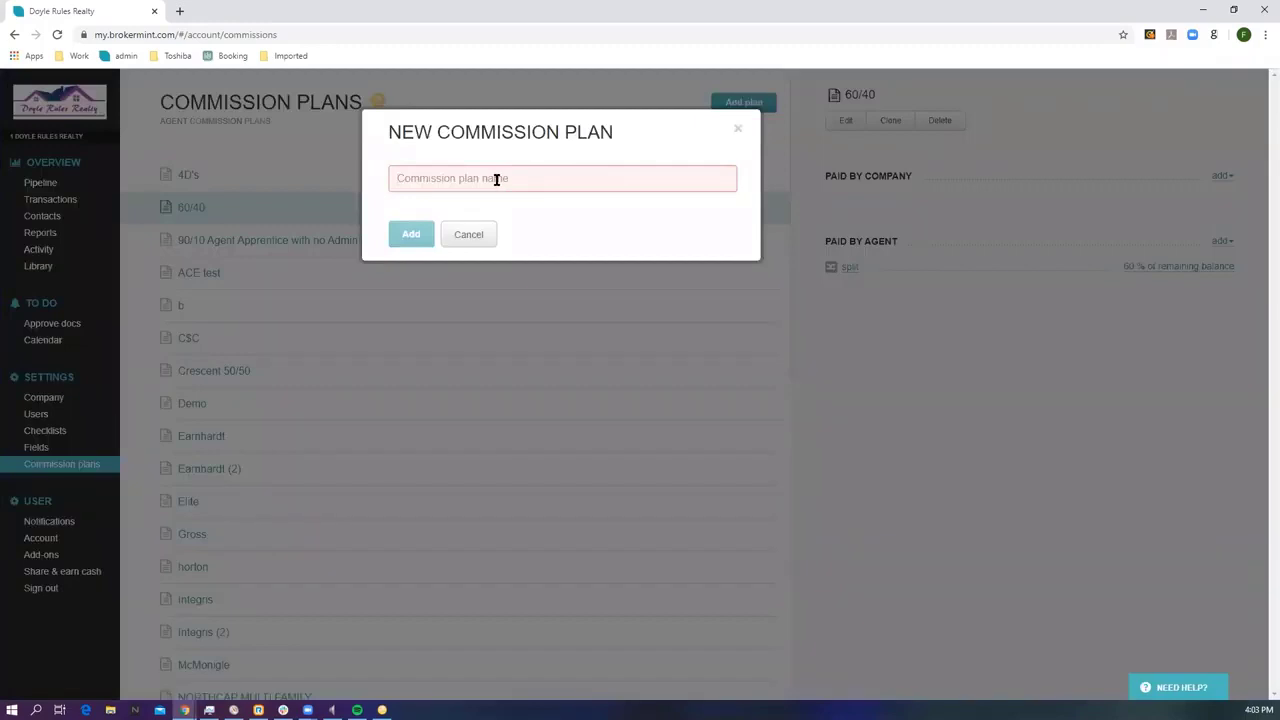
pyautogui.write('New')
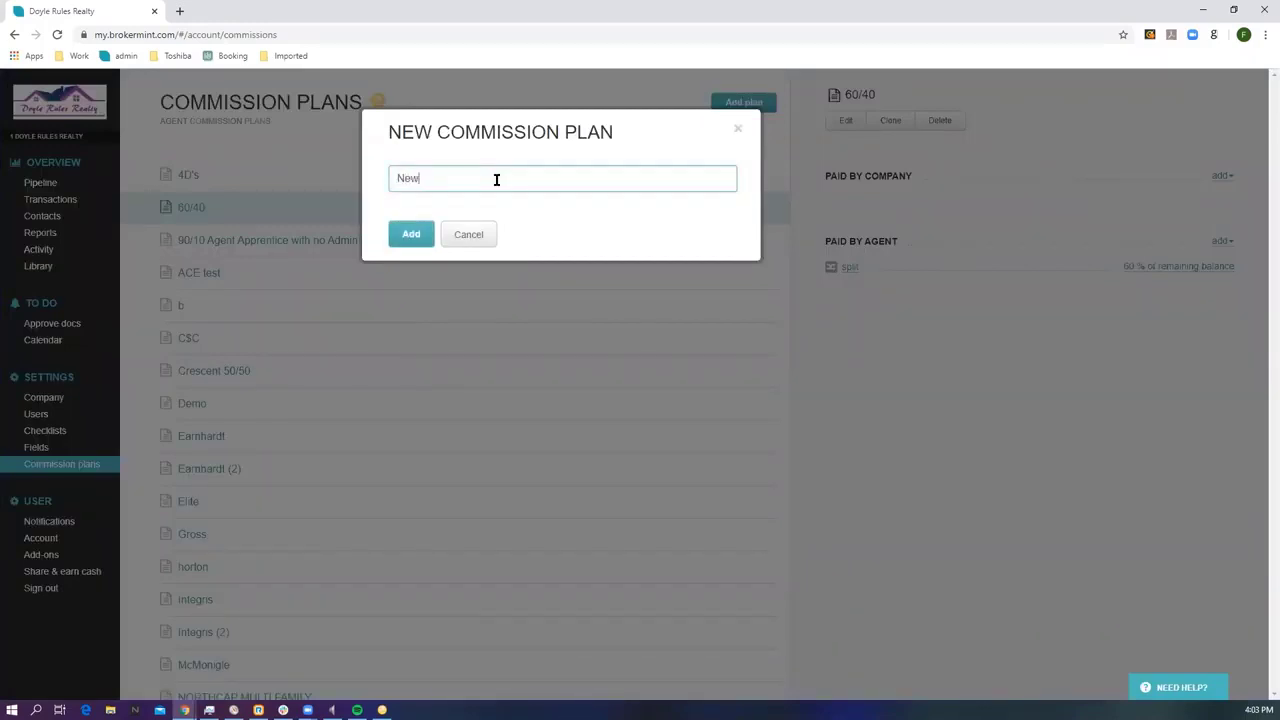
pyautogui.write(' Plan')
pyautogui.click(416, 238)
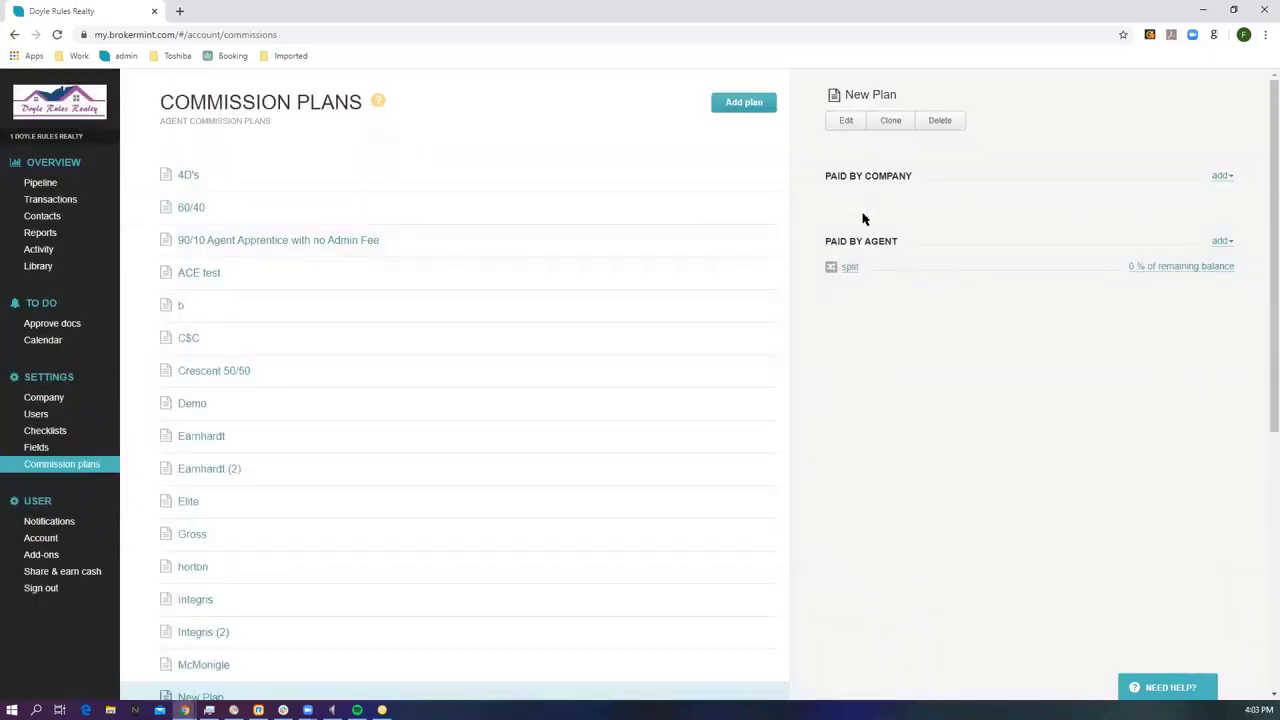
# Set New Plan's agent-paid split to 60% of the remaining balance.
pyautogui.click(1222, 176)
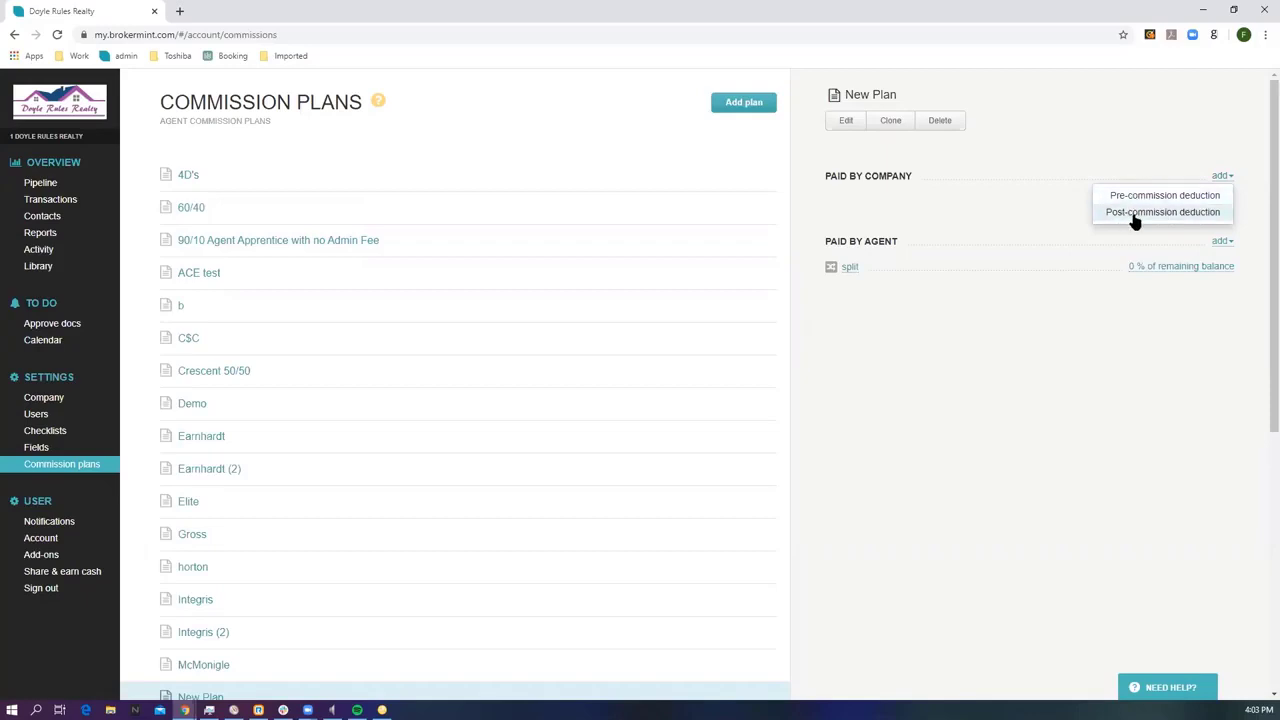
pyautogui.click(1057, 219)
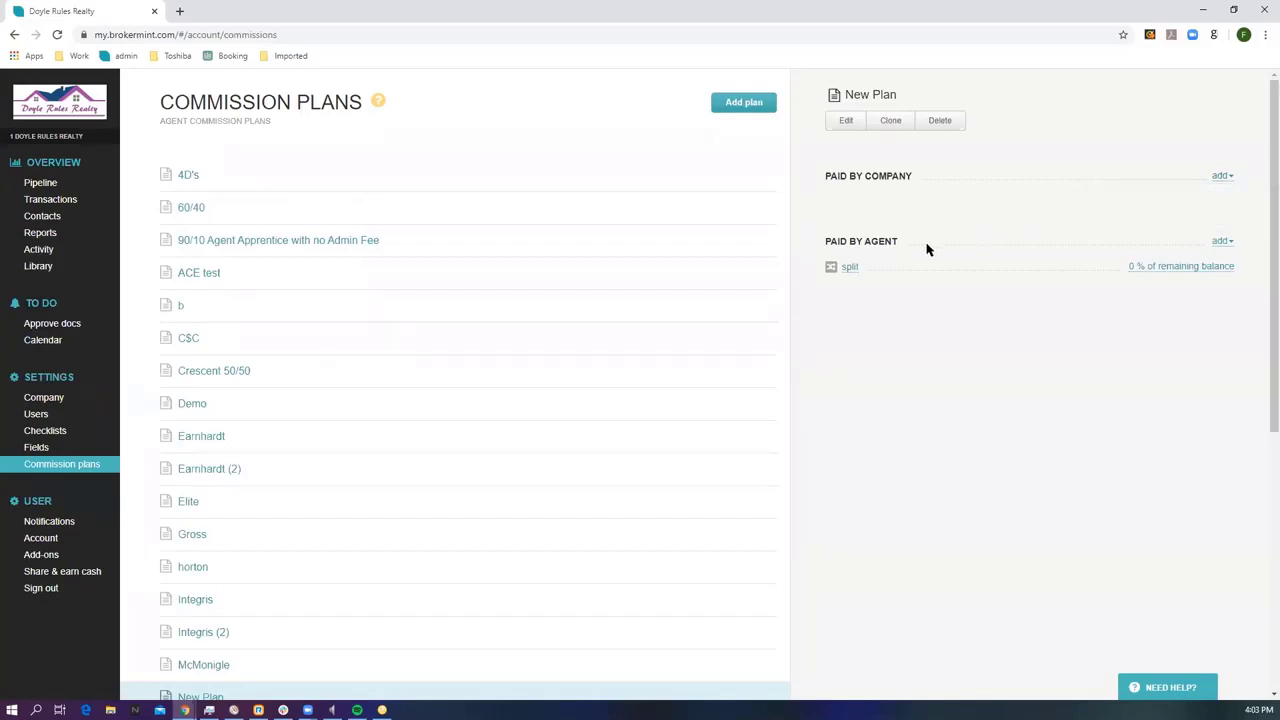
pyautogui.click(1220, 242)
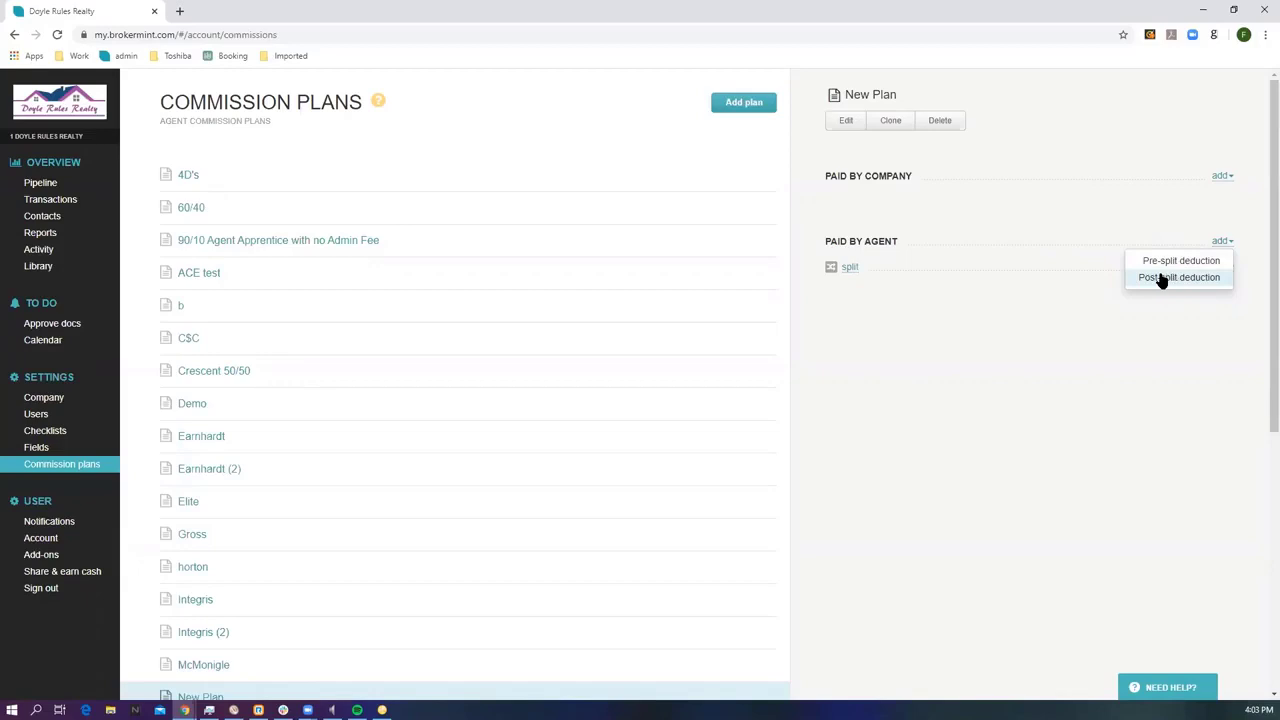
pyautogui.click(849, 270)
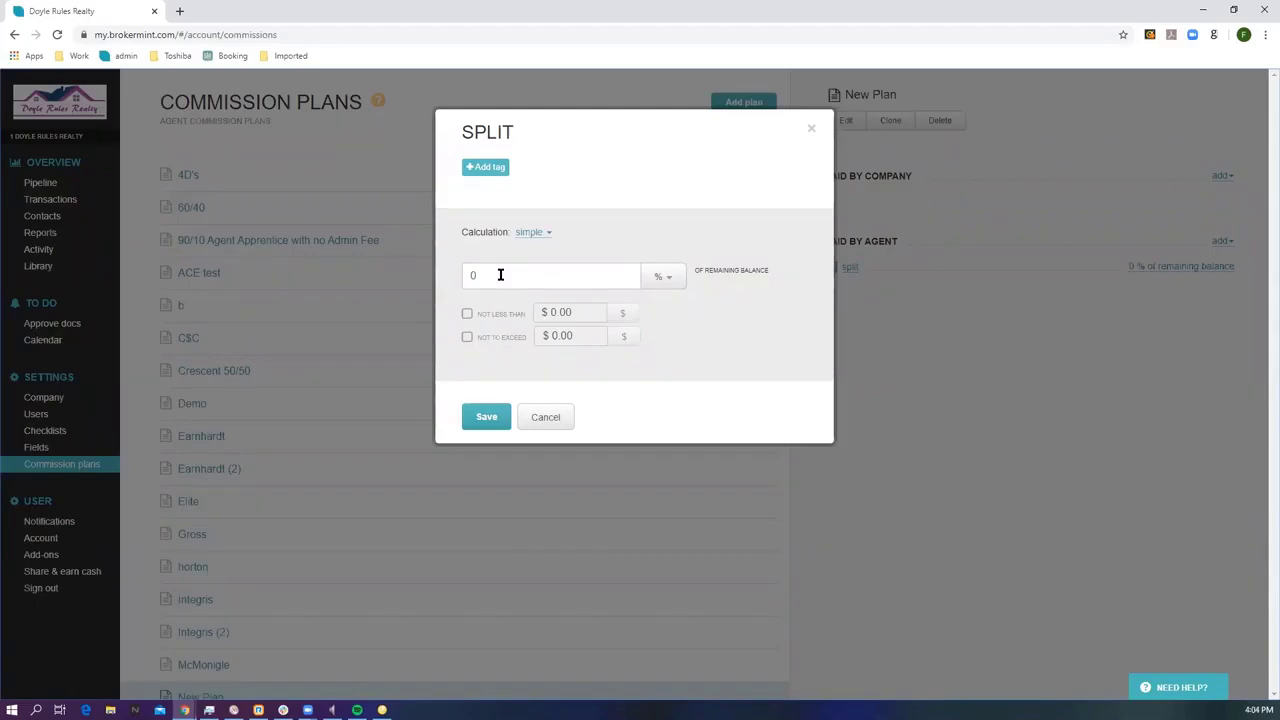
pyautogui.moveTo(486, 275); pyautogui.dragTo(463, 275)
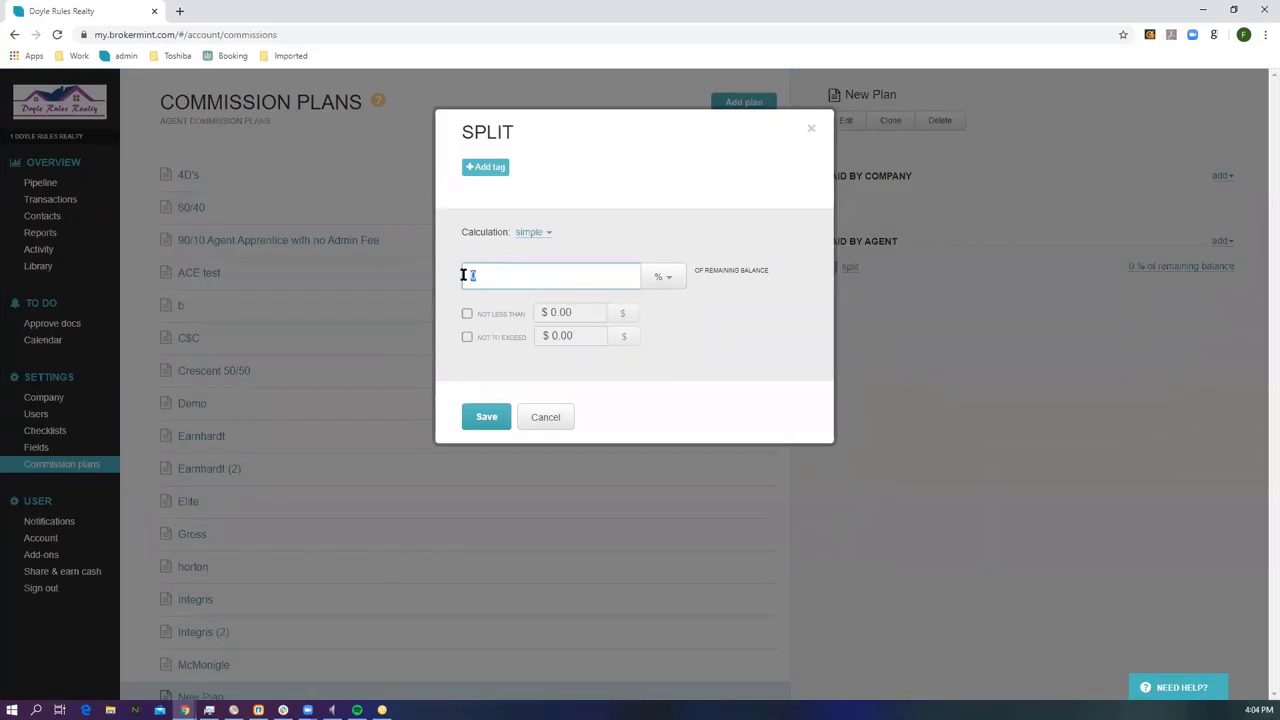
pyautogui.write('60')
pyautogui.click(483, 420)
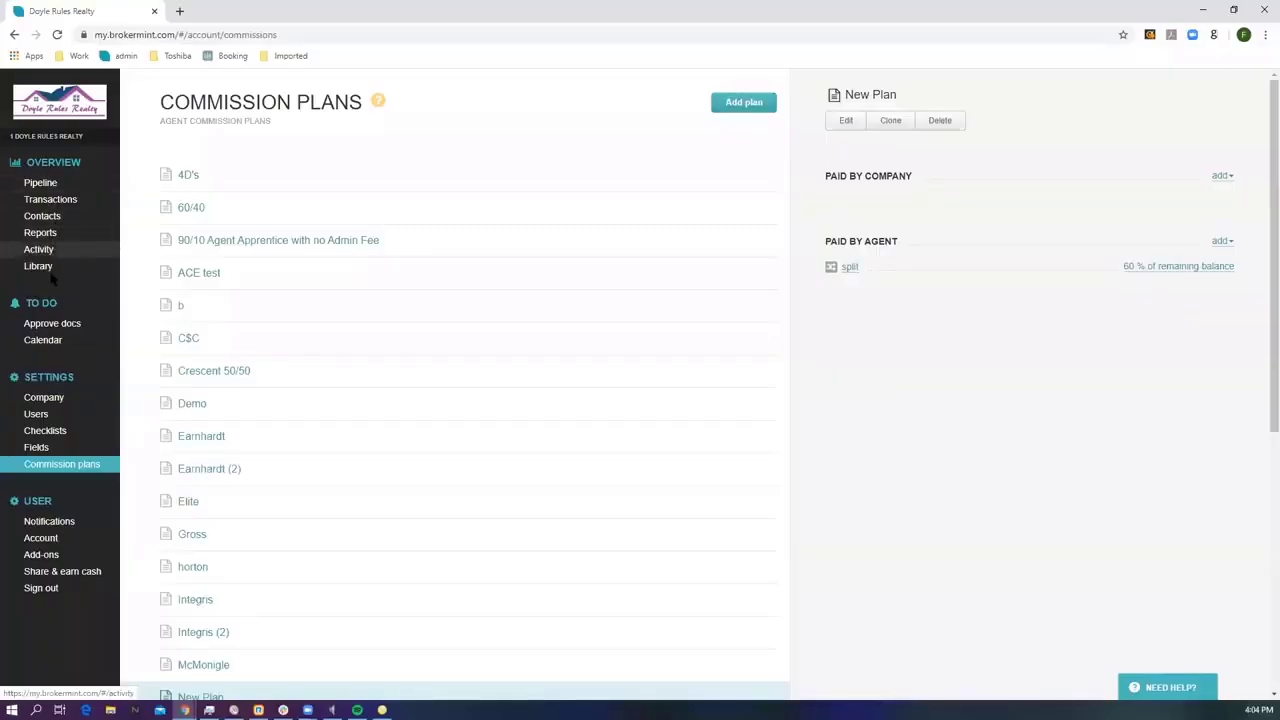
# Assign New Plan to the last agent, remove it again, then show Notifications.
pyautogui.click(46, 419)
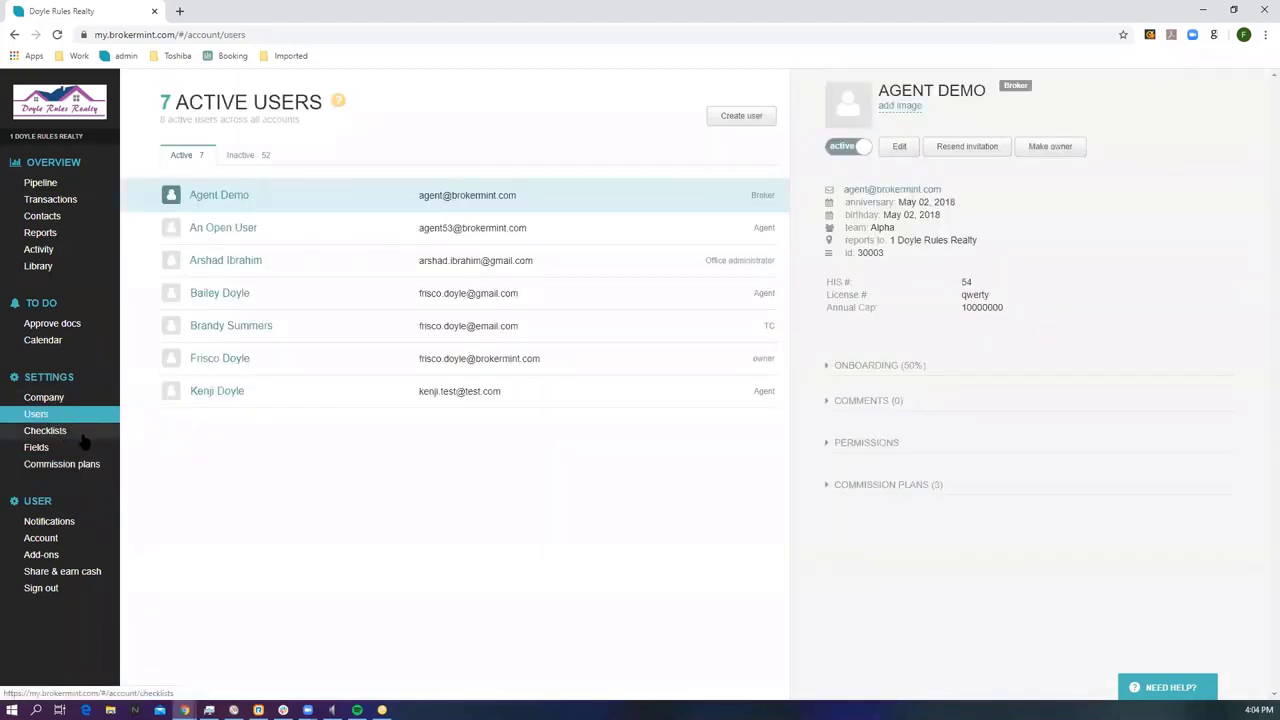
pyautogui.click(436, 403)
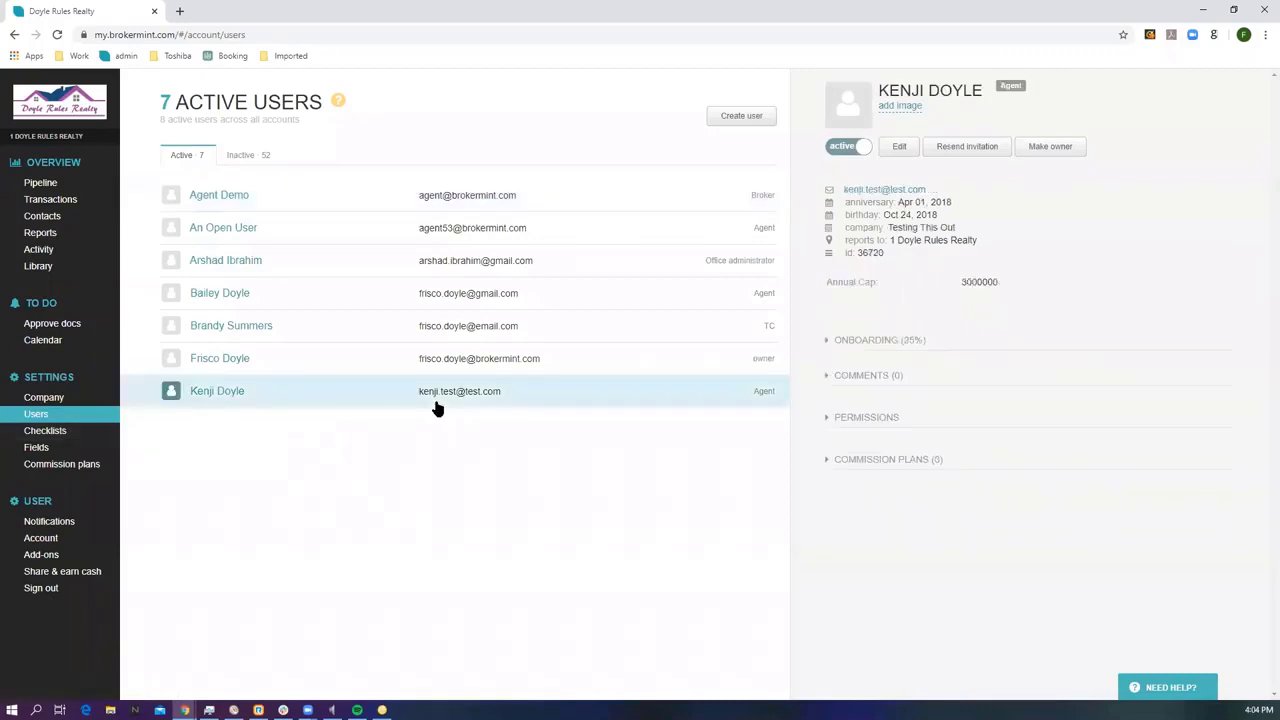
pyautogui.click(876, 467)
pyautogui.click(870, 494)
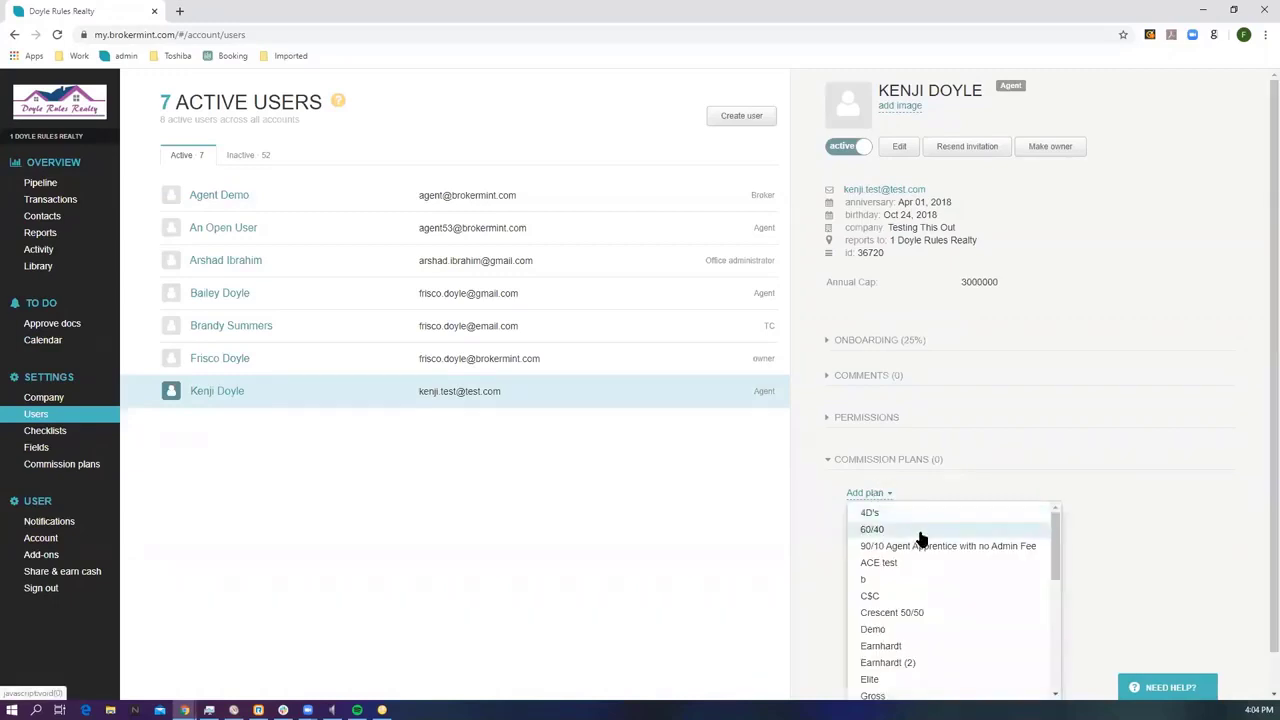
pyautogui.scroll(-3, 920, 540)
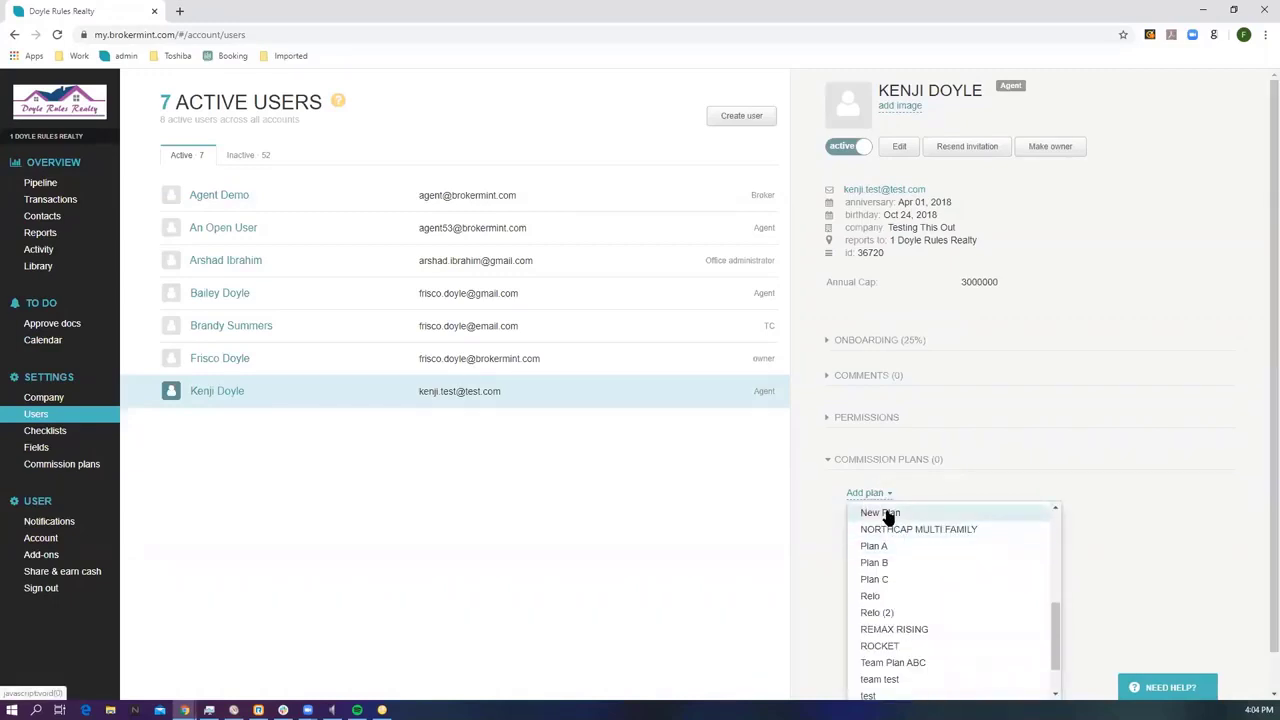
pyautogui.click(886, 515)
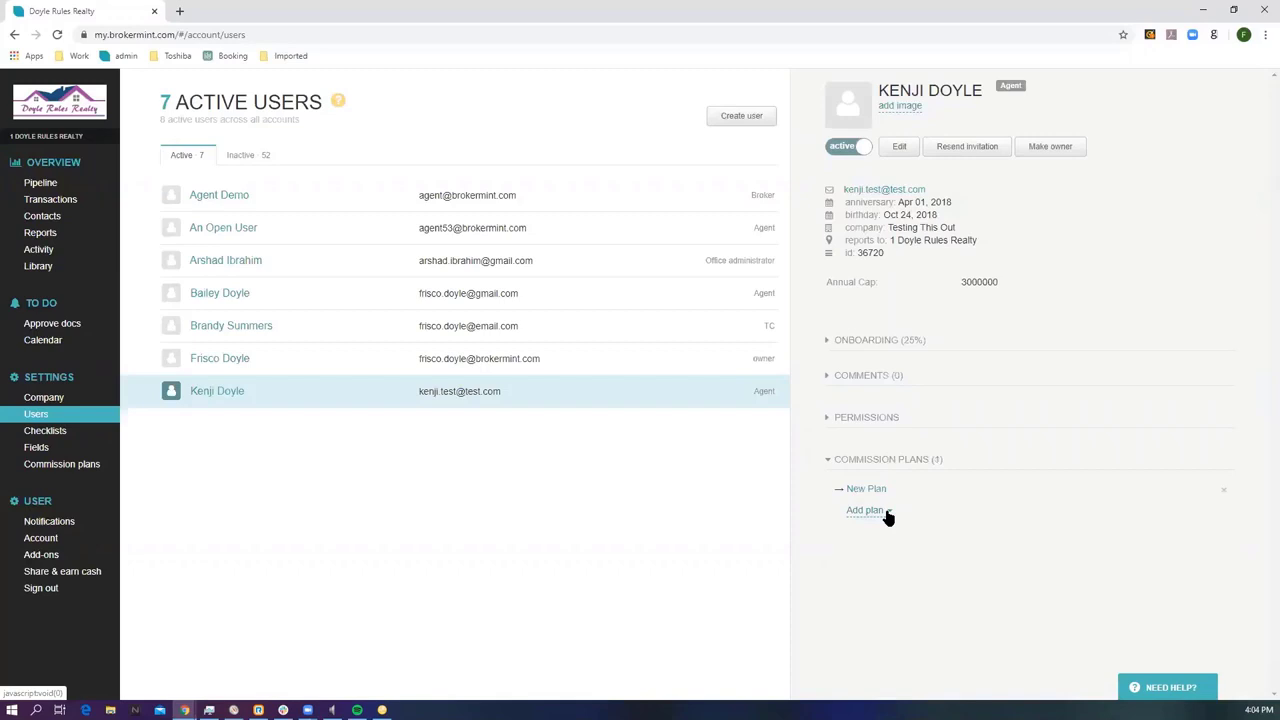
pyautogui.click(1225, 491)
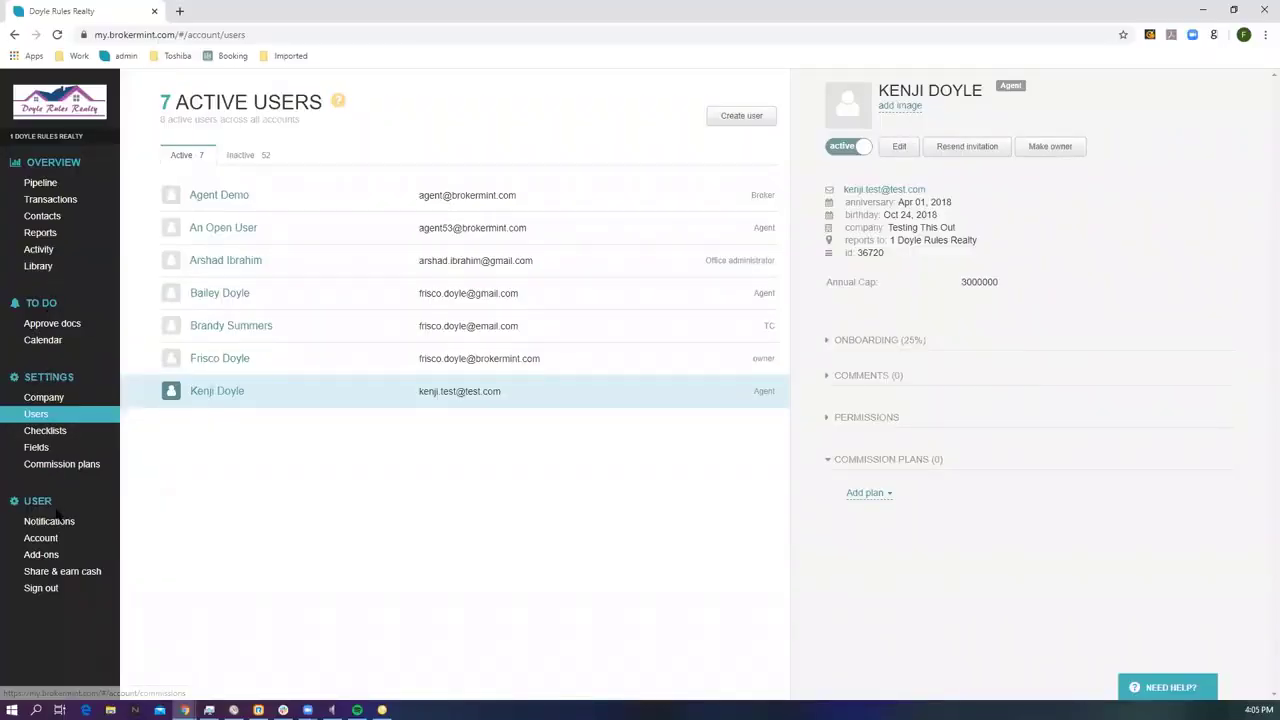
pyautogui.click(52, 521)
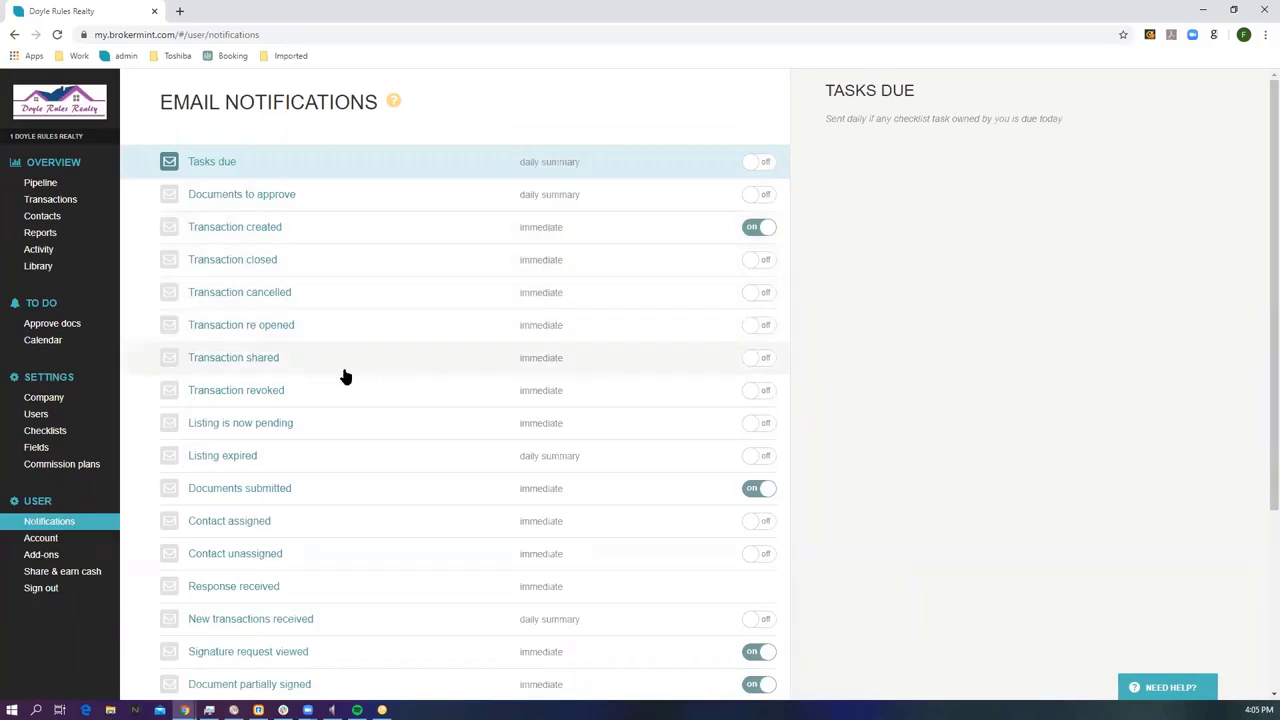
# Check the Transaction revoked notification, then list the 16 active transactions.
pyautogui.click(279, 400)
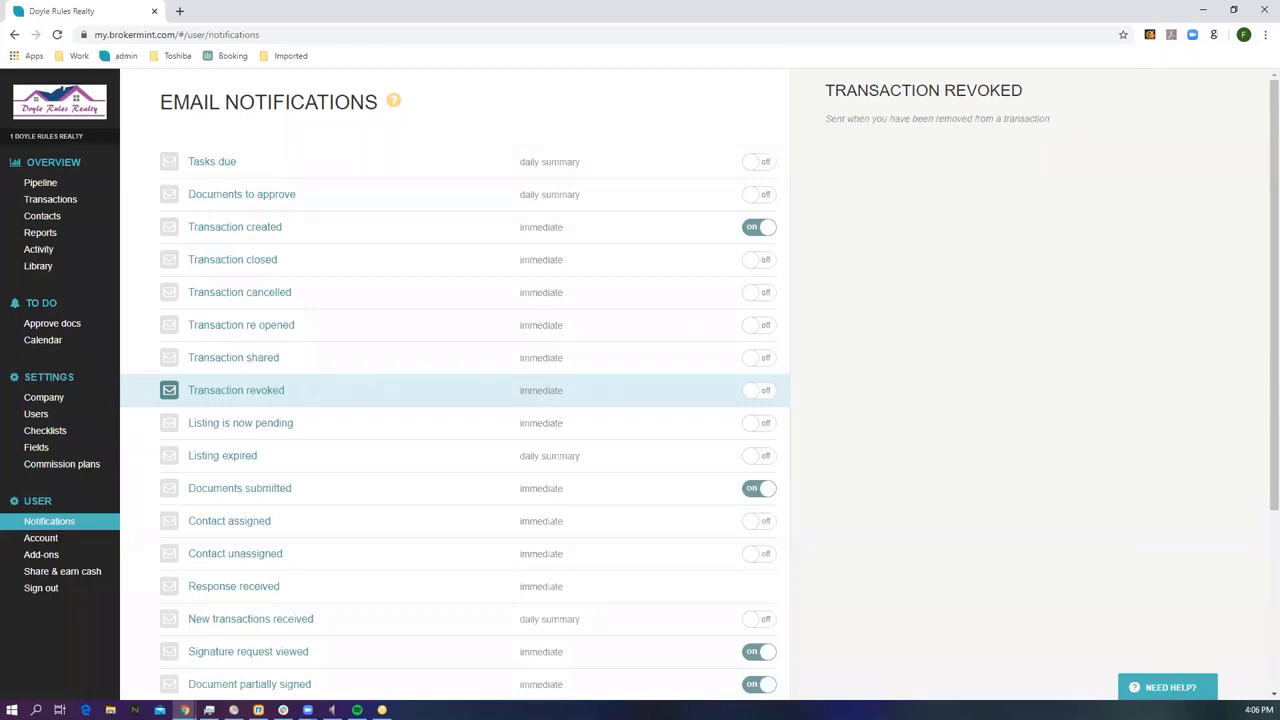
pyautogui.click(50, 199)
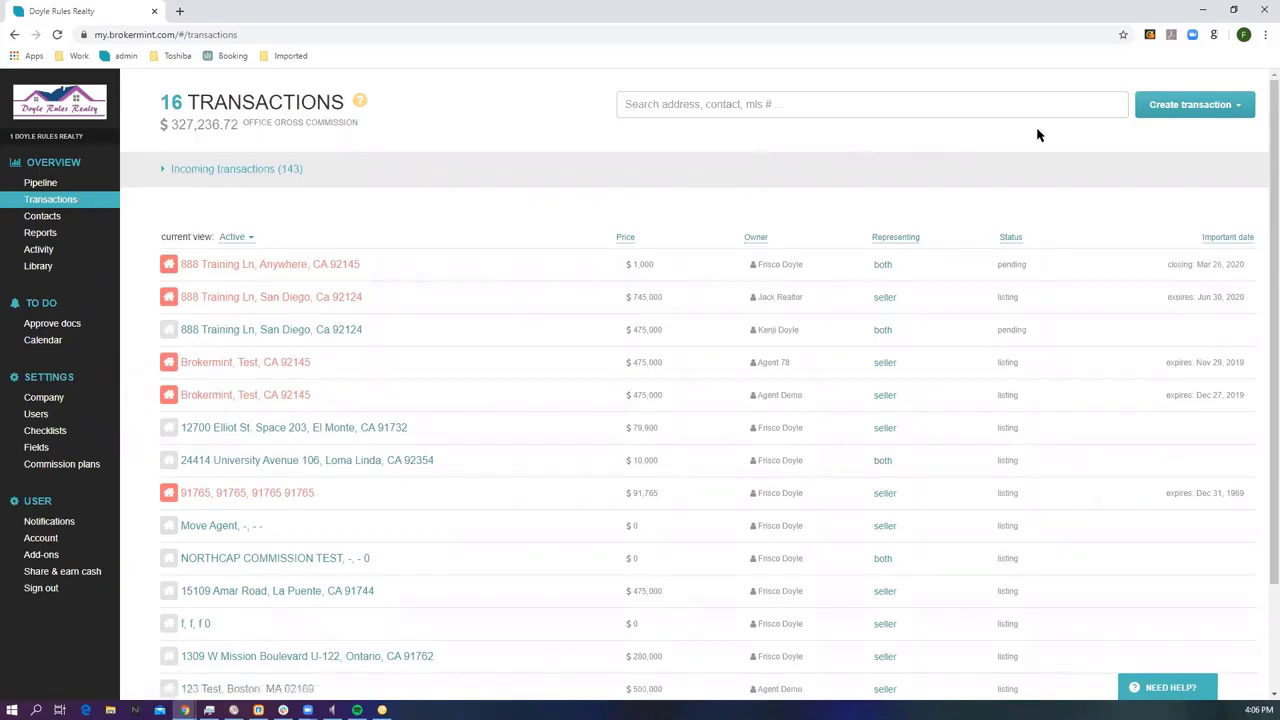
# Start a new Land transaction, switching status from Pending back to Listing.
pyautogui.click(1160, 117)
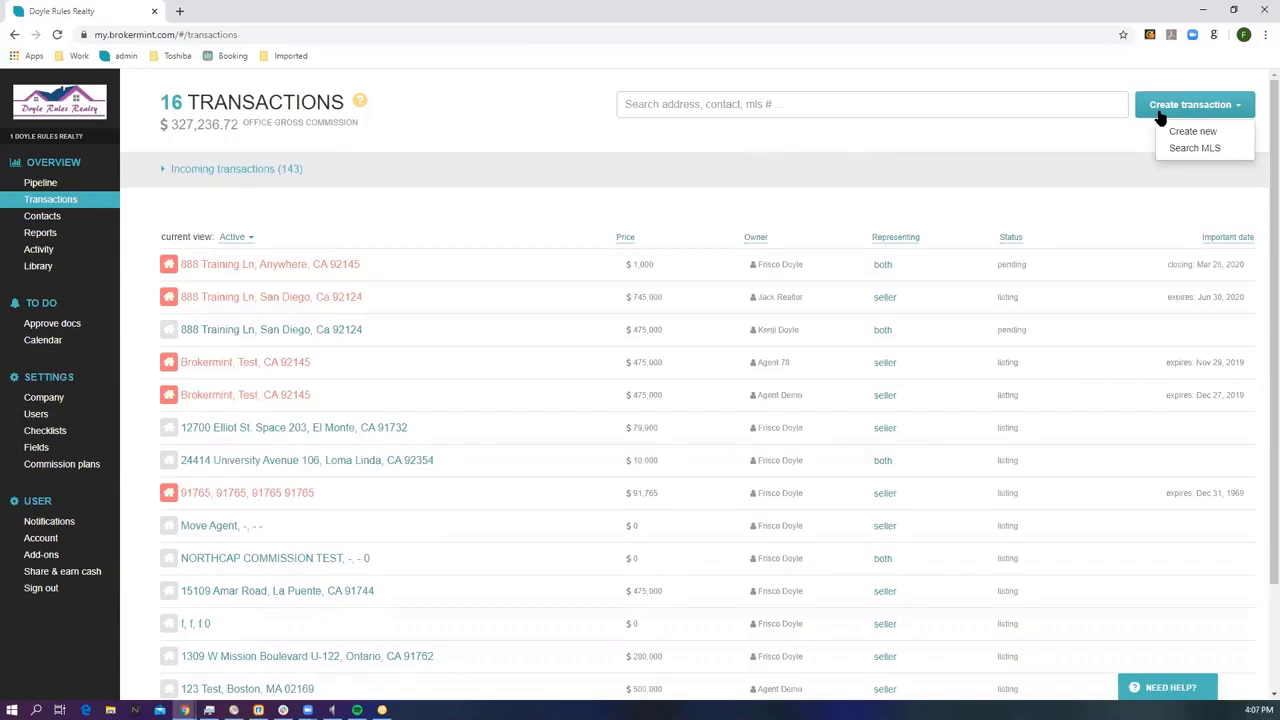
pyautogui.click(1175, 137)
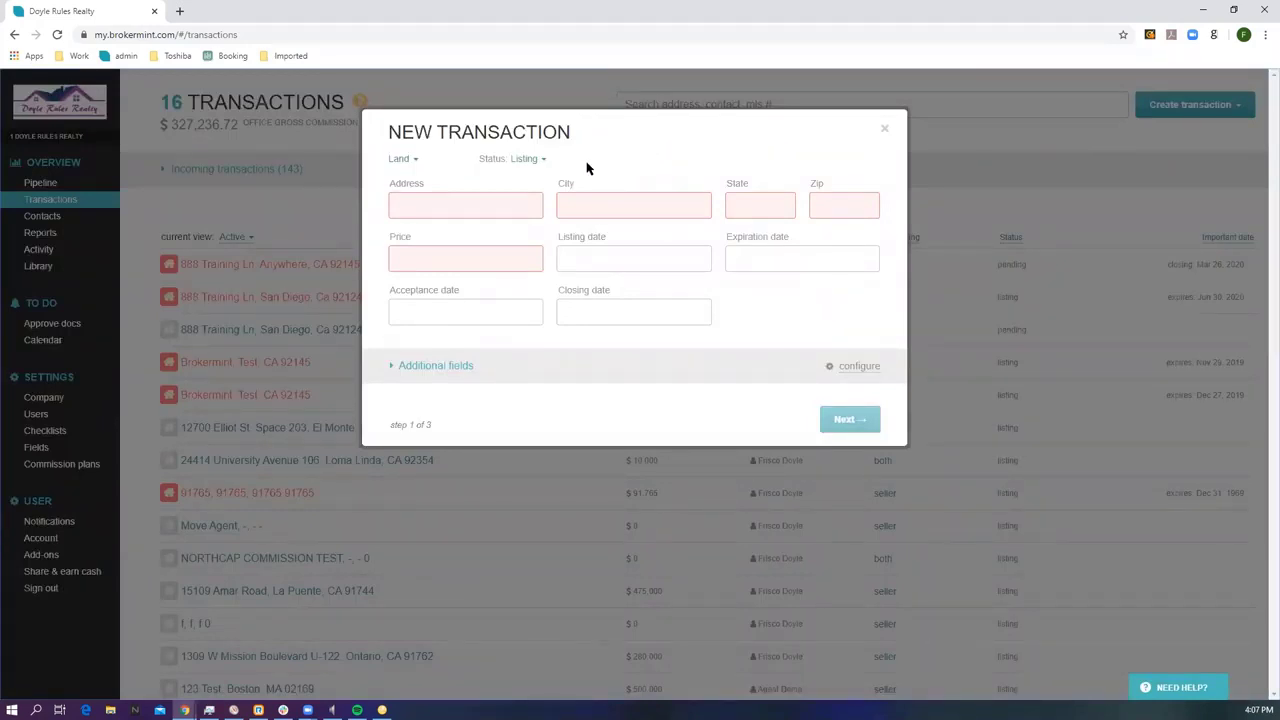
pyautogui.click(403, 162)
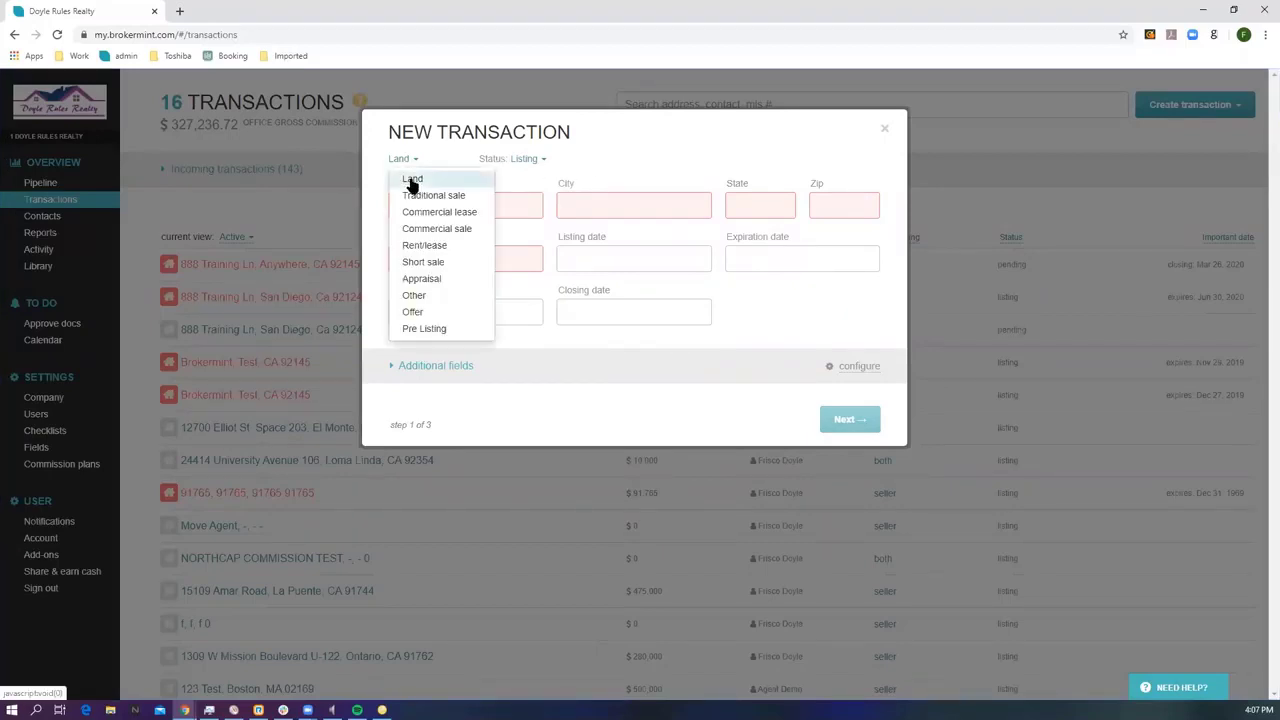
pyautogui.click(541, 162)
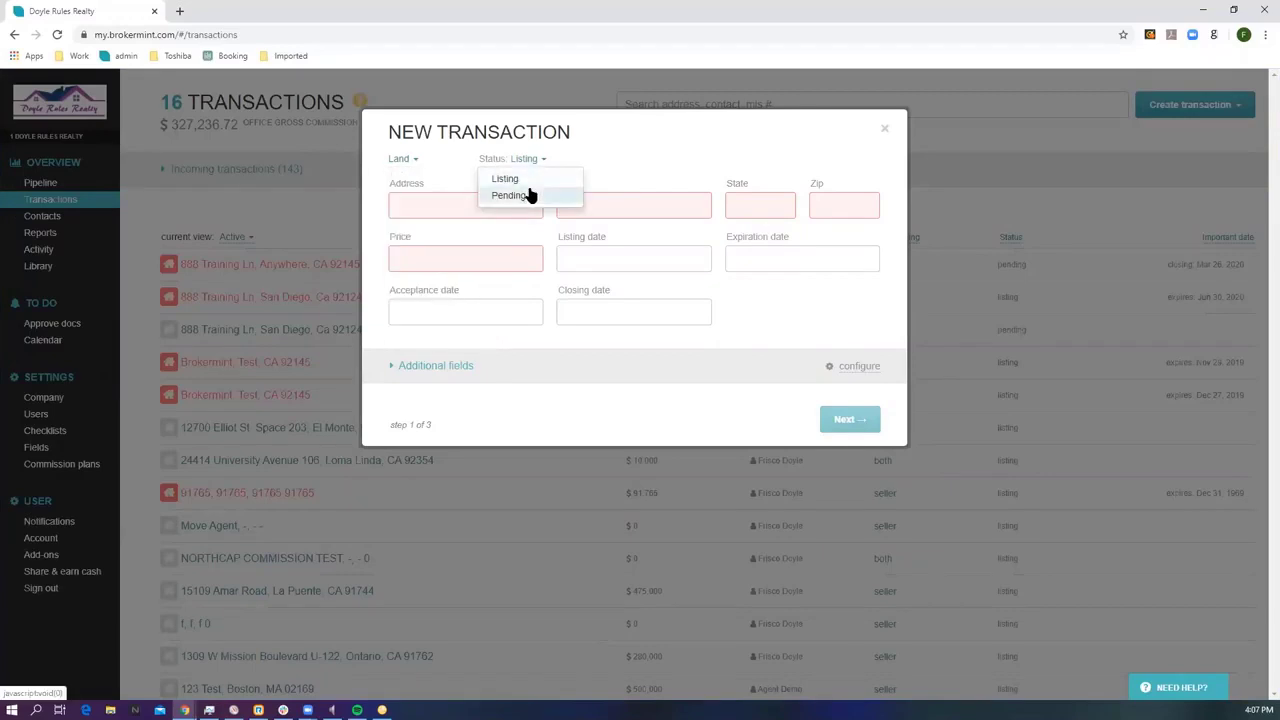
pyautogui.click(520, 195)
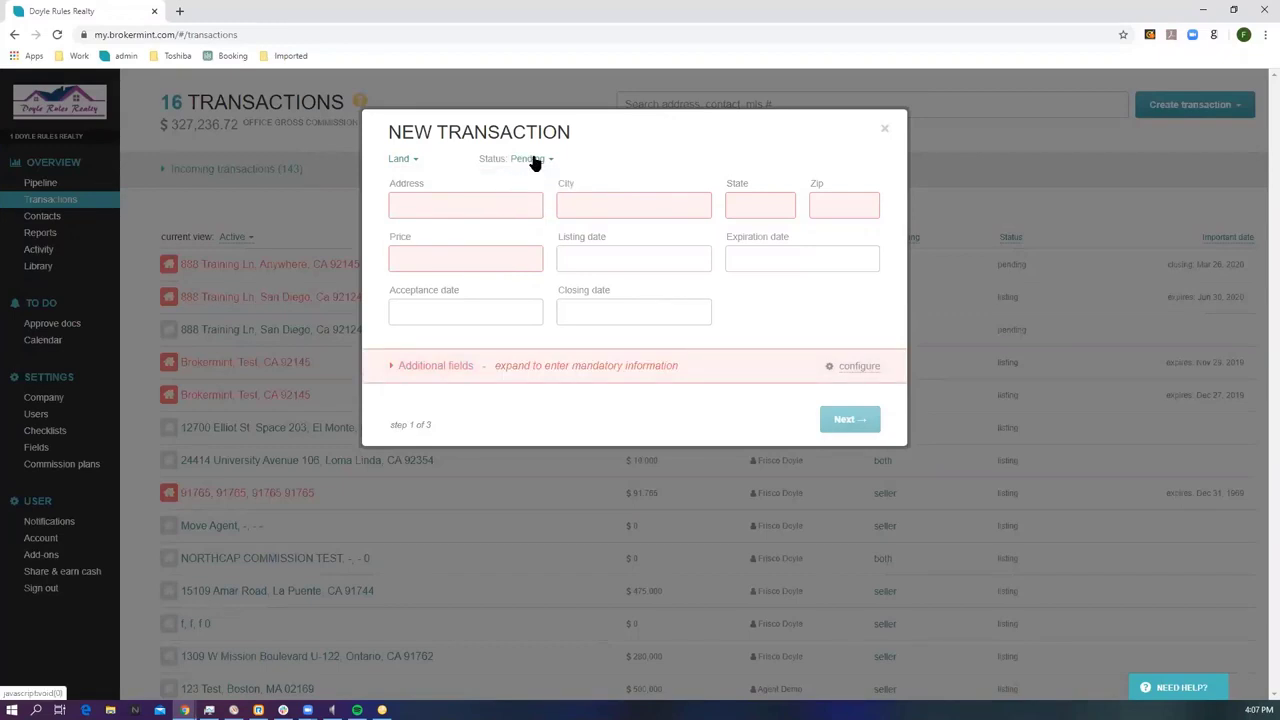
pyautogui.click(535, 160)
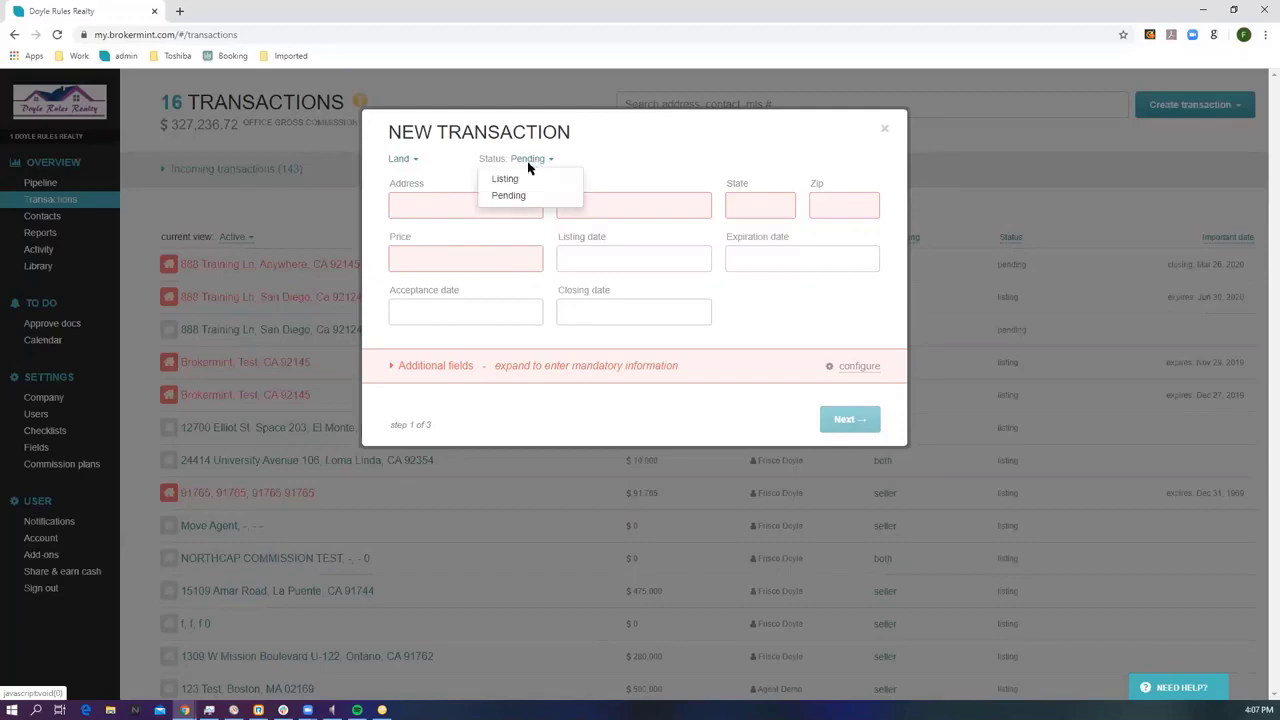
pyautogui.click(510, 179)
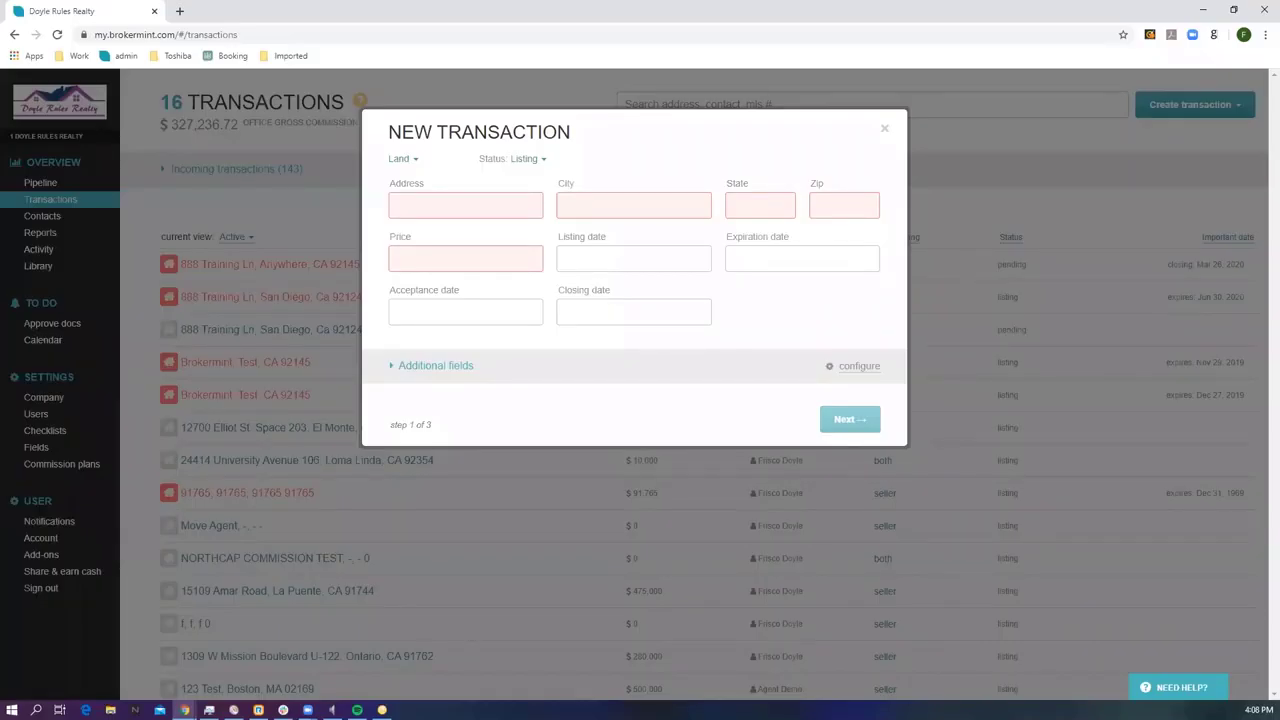
pyautogui.click(401, 203)
# Fill in the 888 Training Ln, San Diego address and a $475,000 price.
pyautogui.click(410, 279)
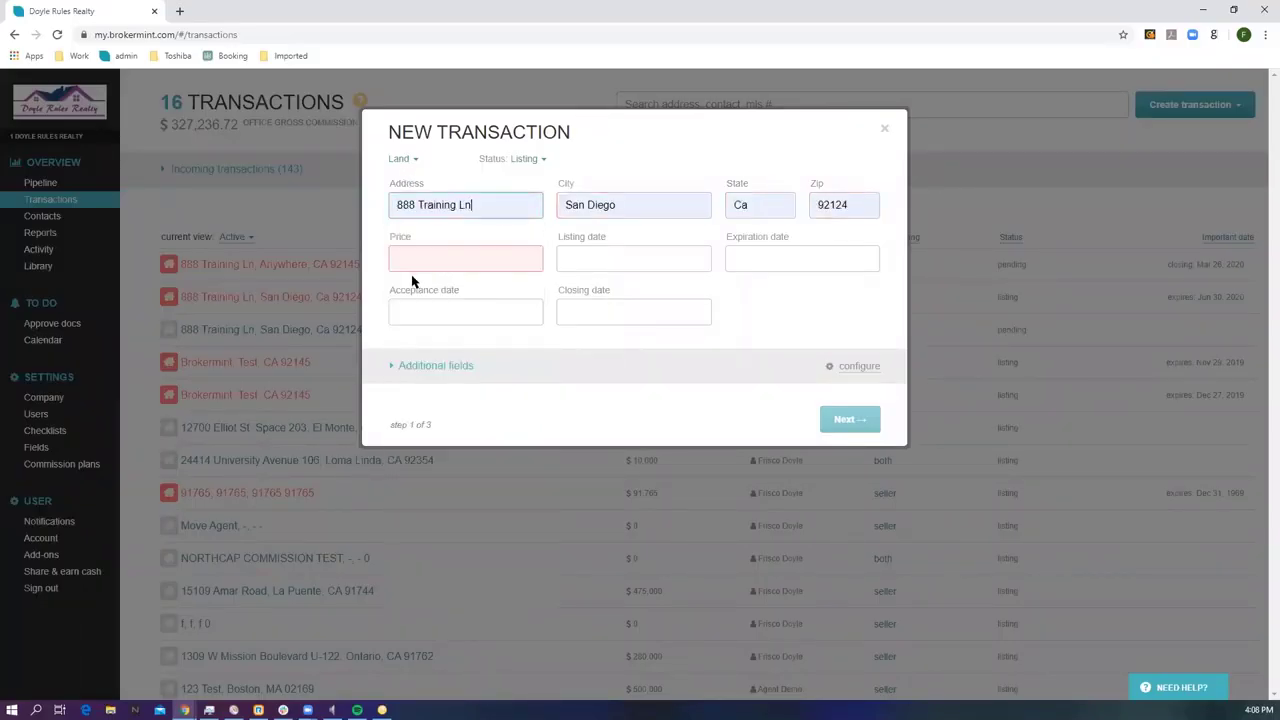
pyautogui.click(421, 251)
pyautogui.write('475000')
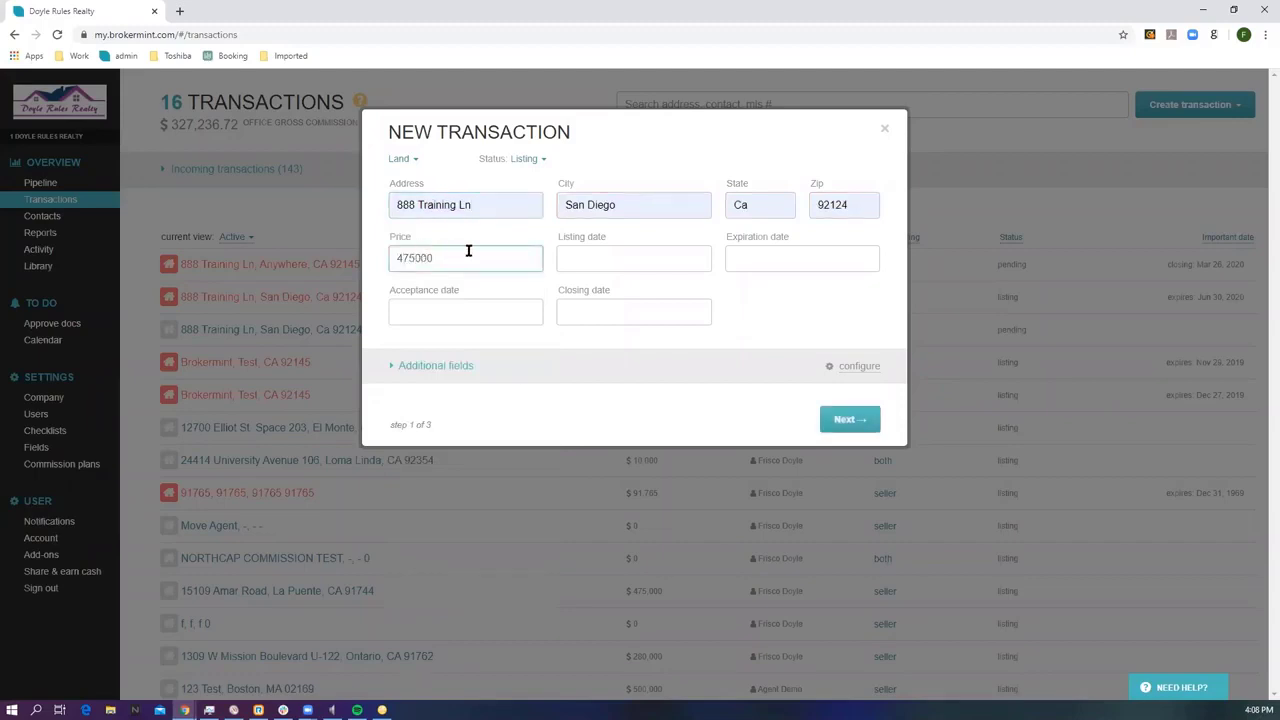
# Set the listing date to Apr 17 and expiration to Jul 30, 2020, then continue.
pyautogui.click(595, 256)
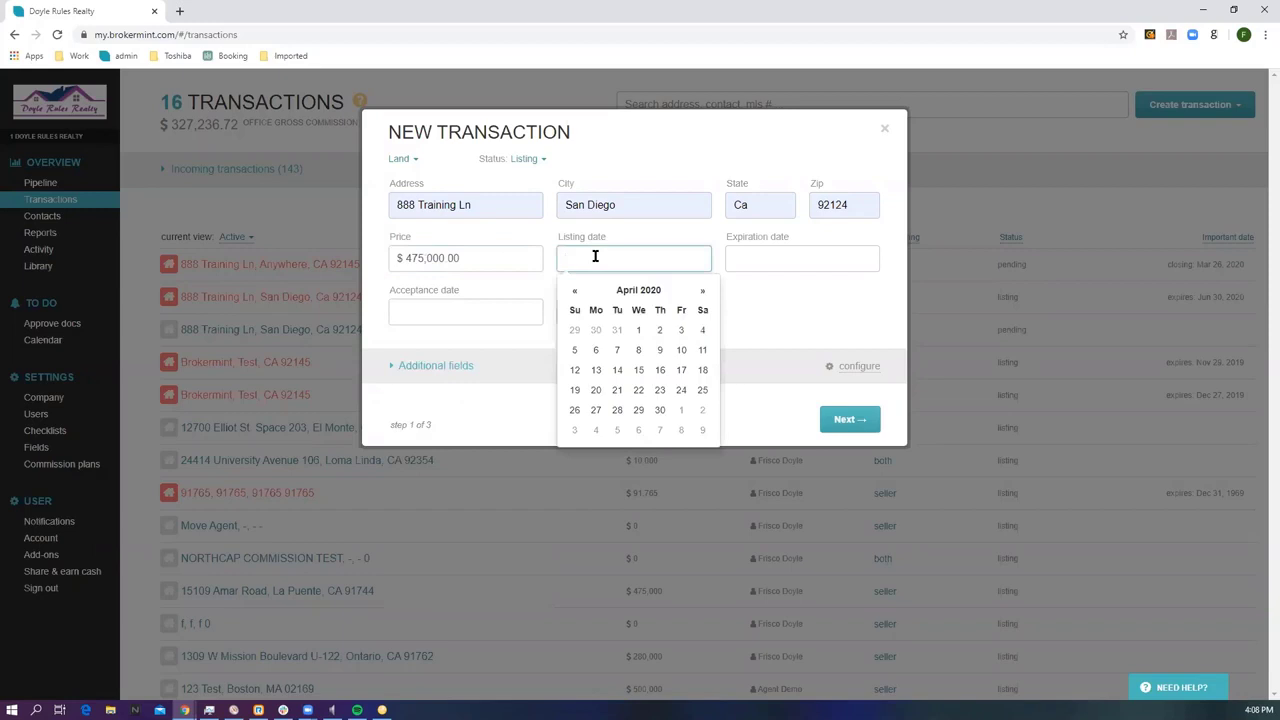
pyautogui.write('t')
pyautogui.click(771, 257)
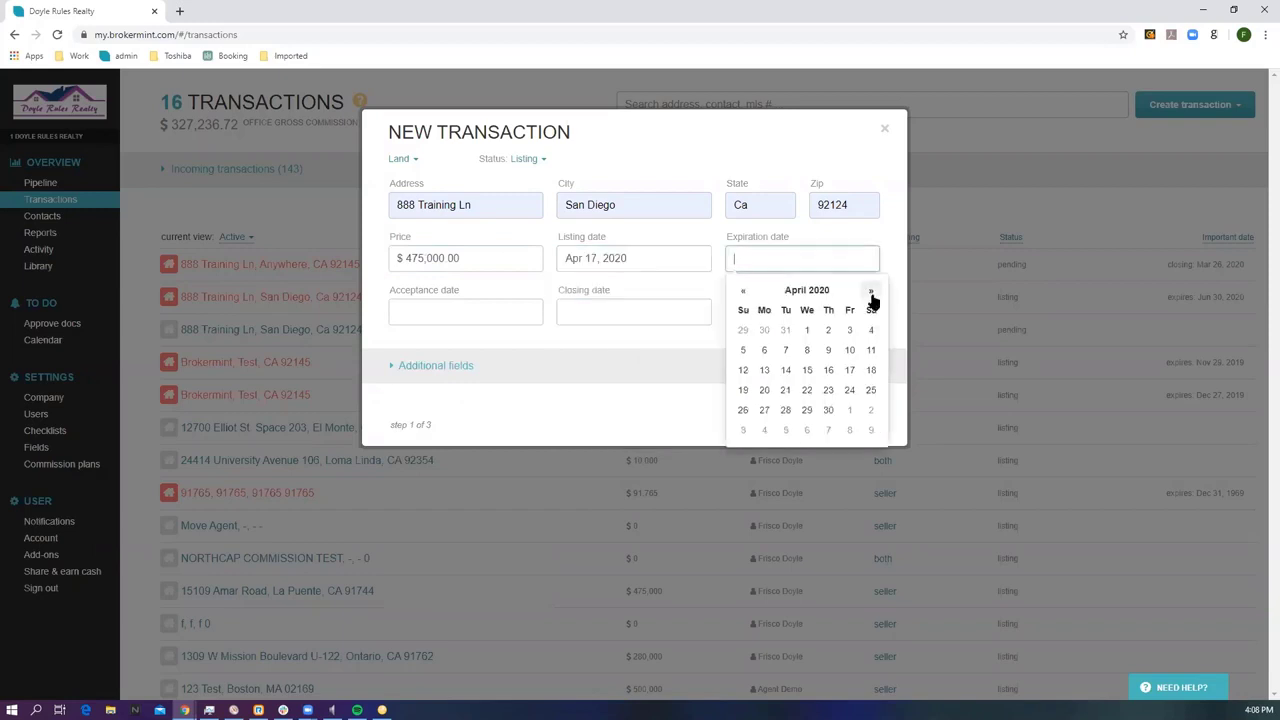
pyautogui.click(871, 292)
pyautogui.click(871, 292)
pyautogui.click(871, 292)
pyautogui.click(830, 411)
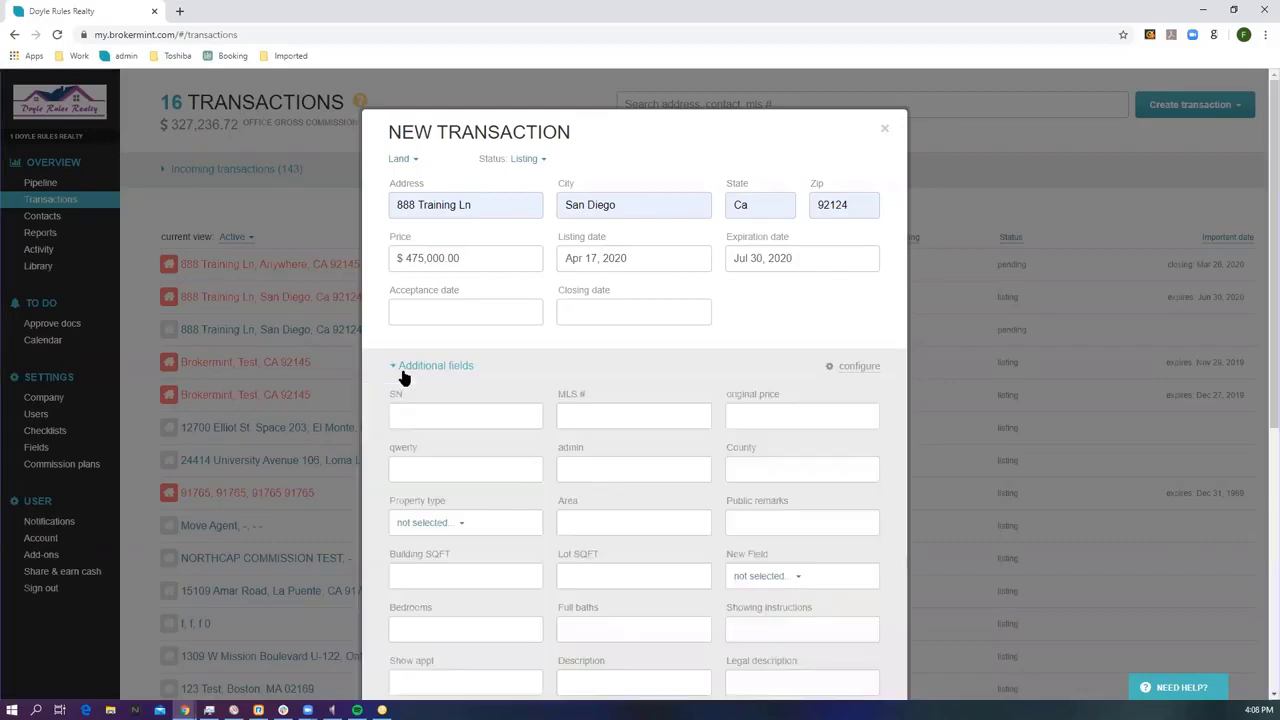
pyautogui.scroll(-1, 403, 377)
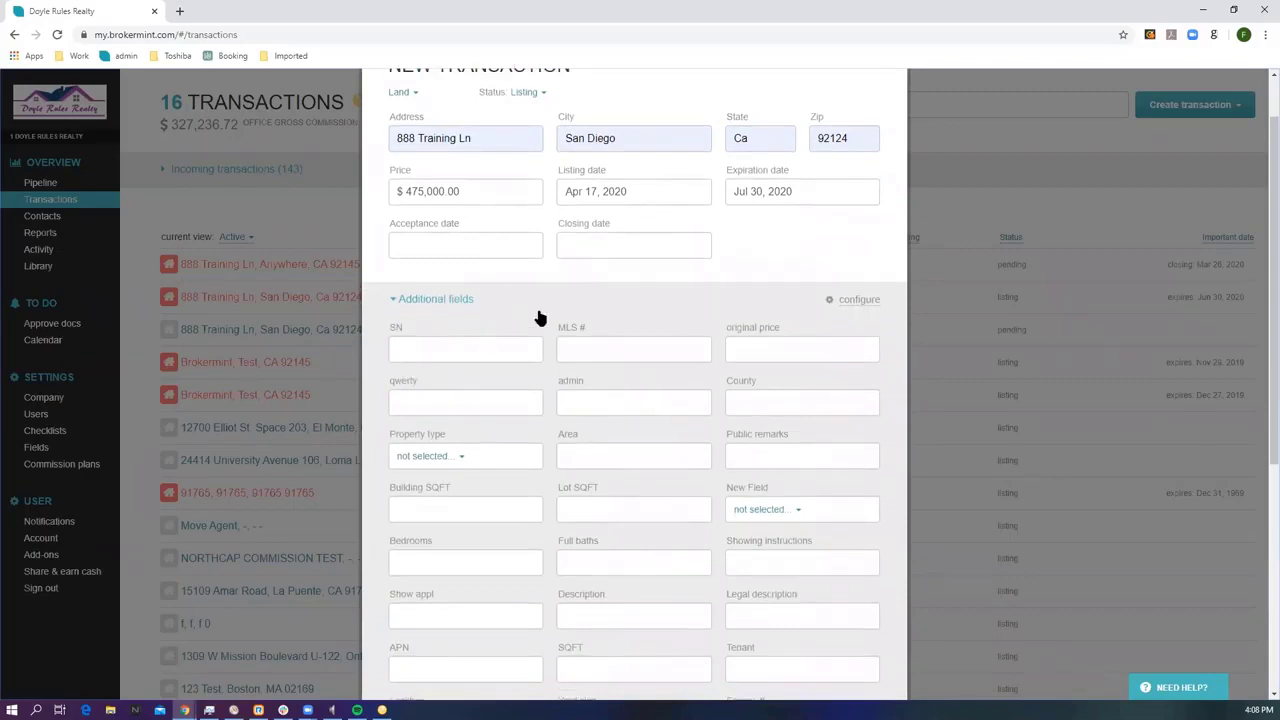
pyautogui.click(572, 299)
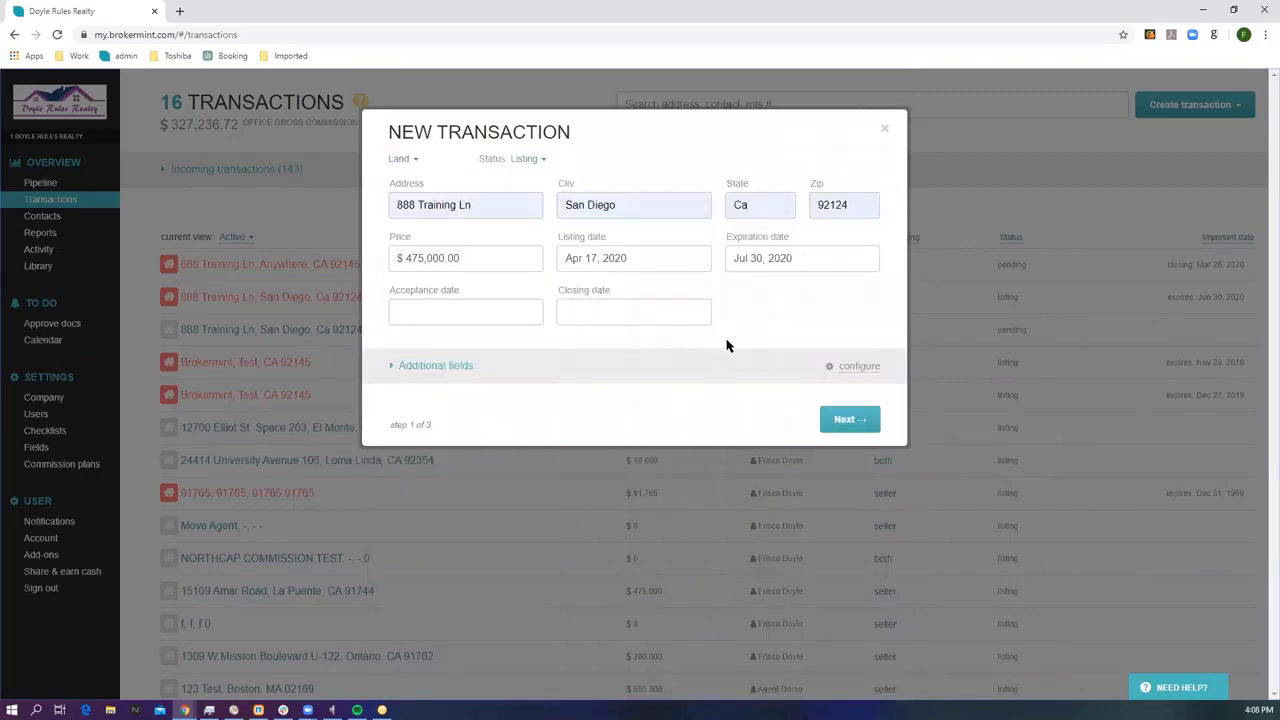
pyautogui.click(838, 420)
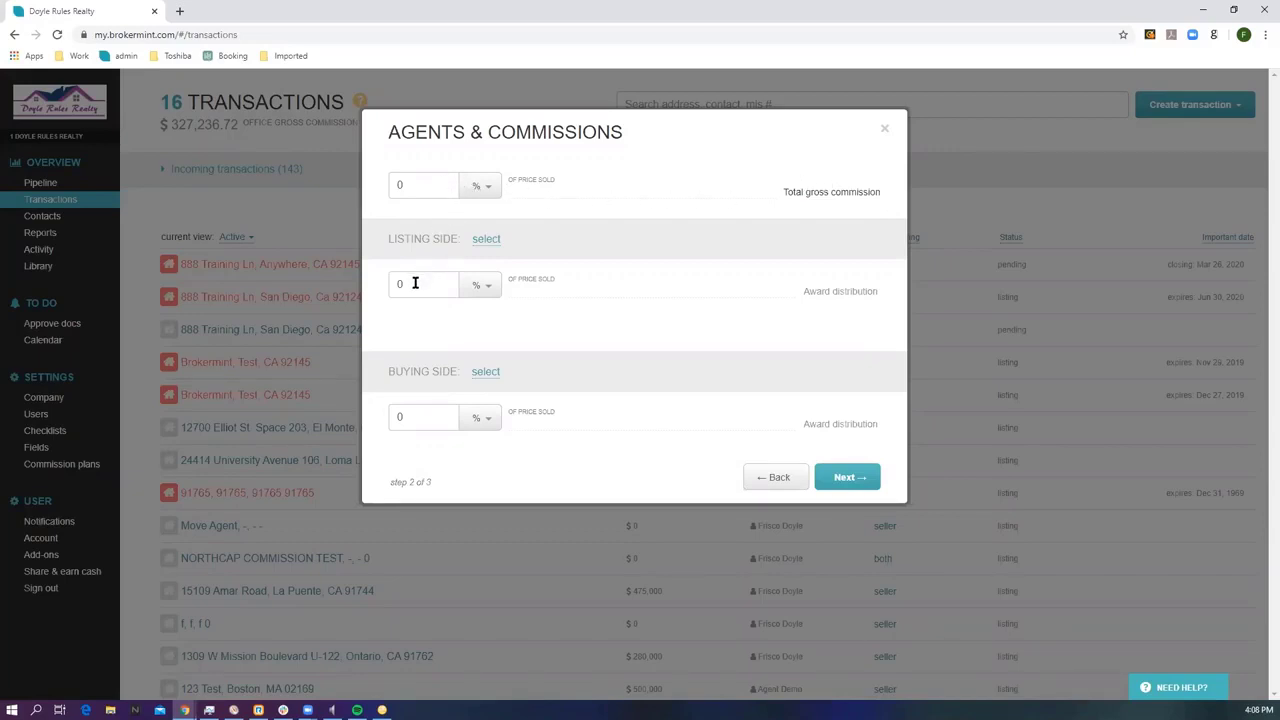
# Enter 3% listing, 3% buying and 6% total commission; select Doyle Rules Realty for the listing side.
pyautogui.moveTo(415, 284); pyautogui.dragTo(390, 290)
pyautogui.write('3')
pyautogui.click(401, 409)
pyautogui.write('3')
pyautogui.click(400, 186)
pyautogui.write('6')
pyautogui.click(486, 243)
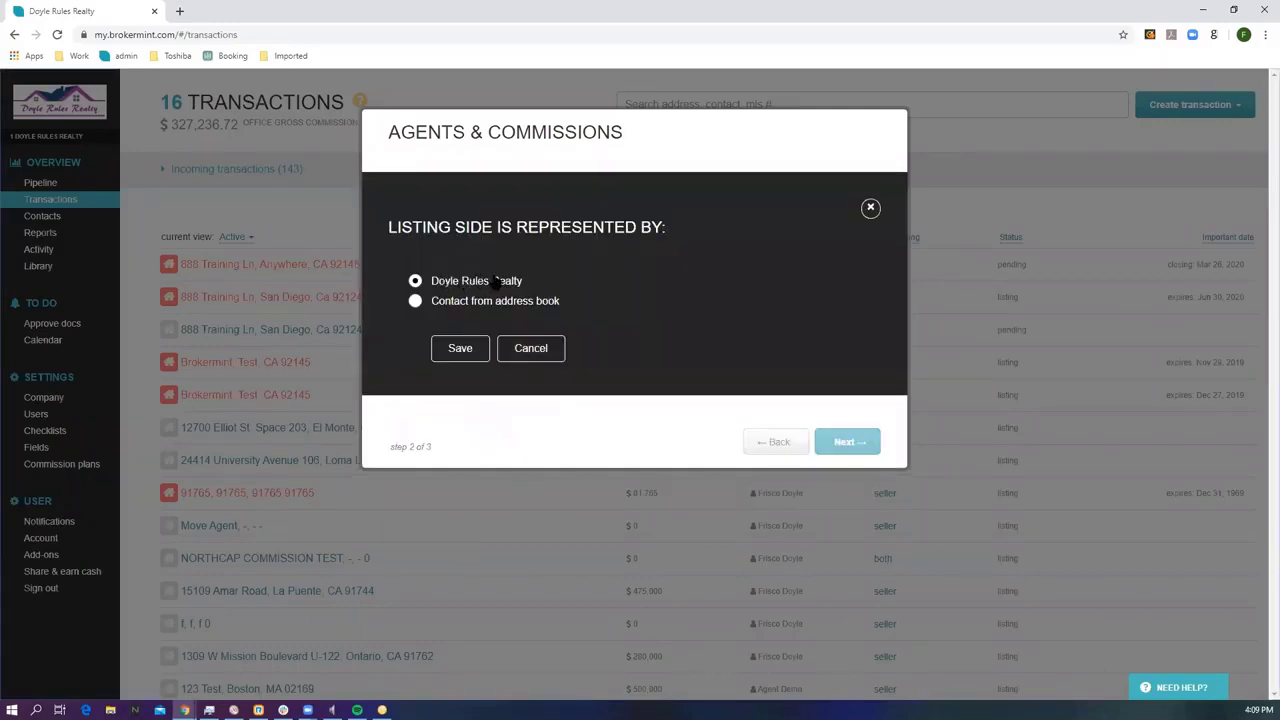
pyautogui.click(459, 349)
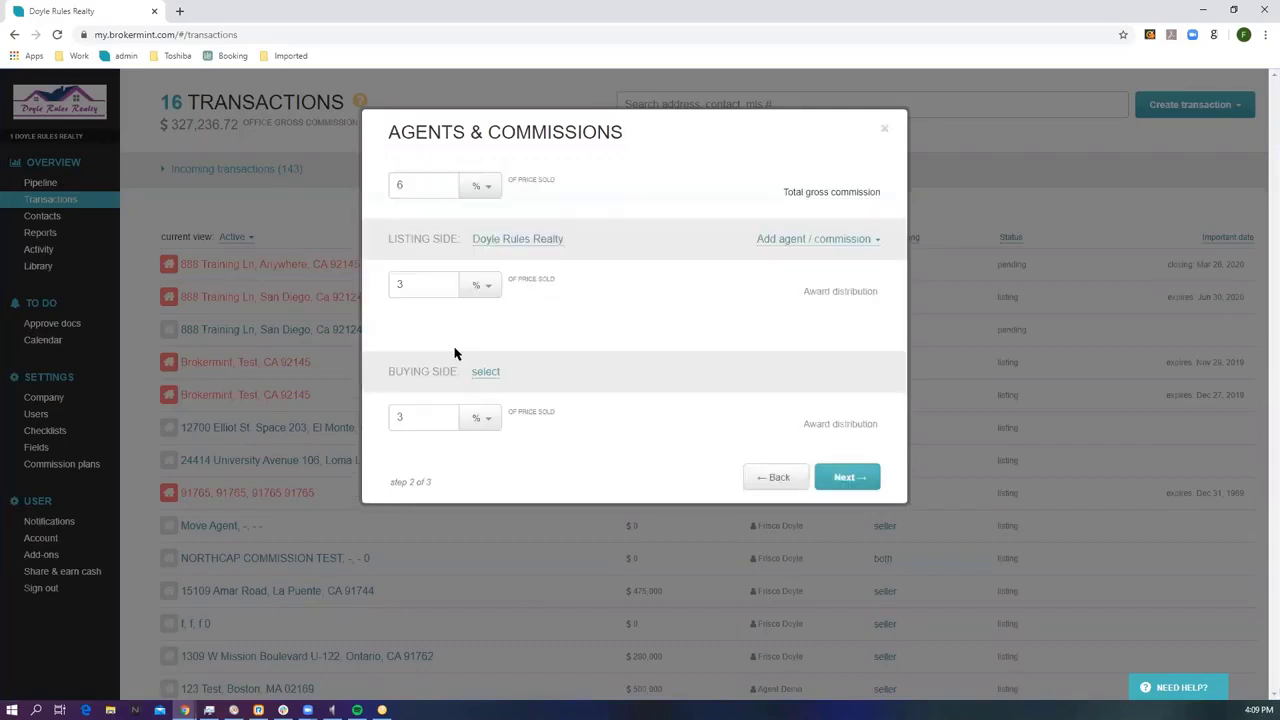
pyautogui.click(808, 246)
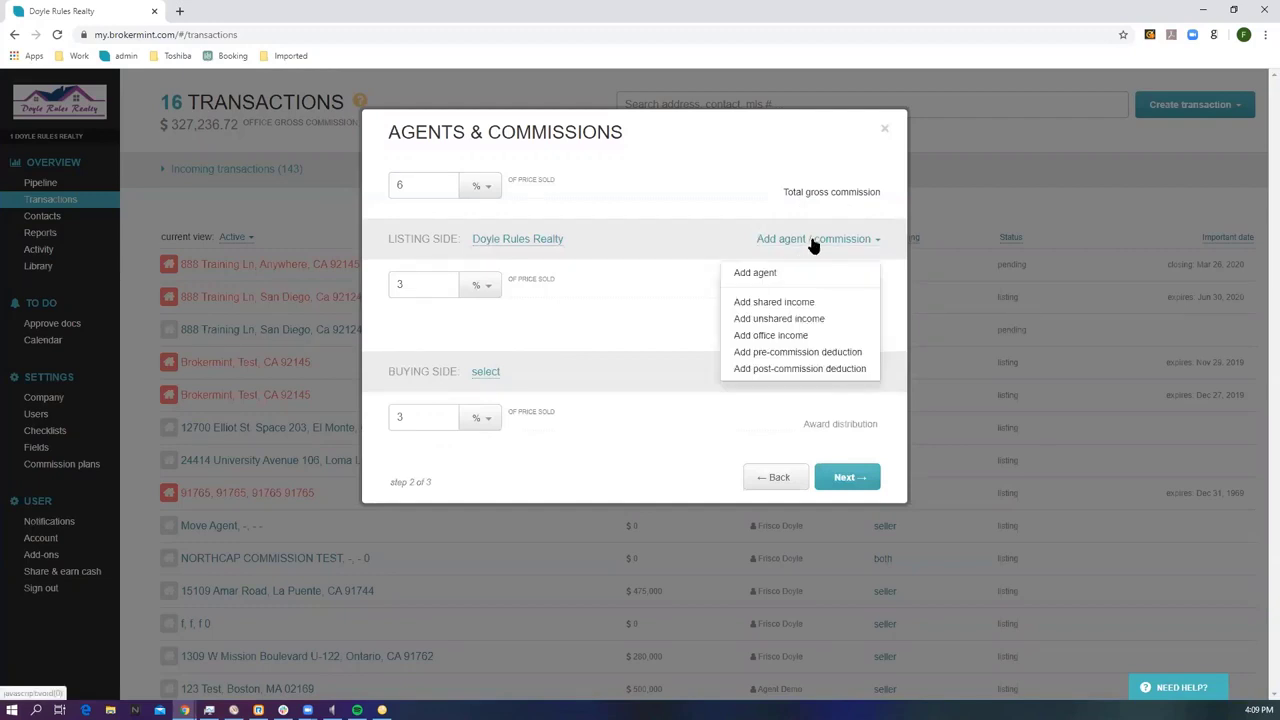
pyautogui.click(758, 273)
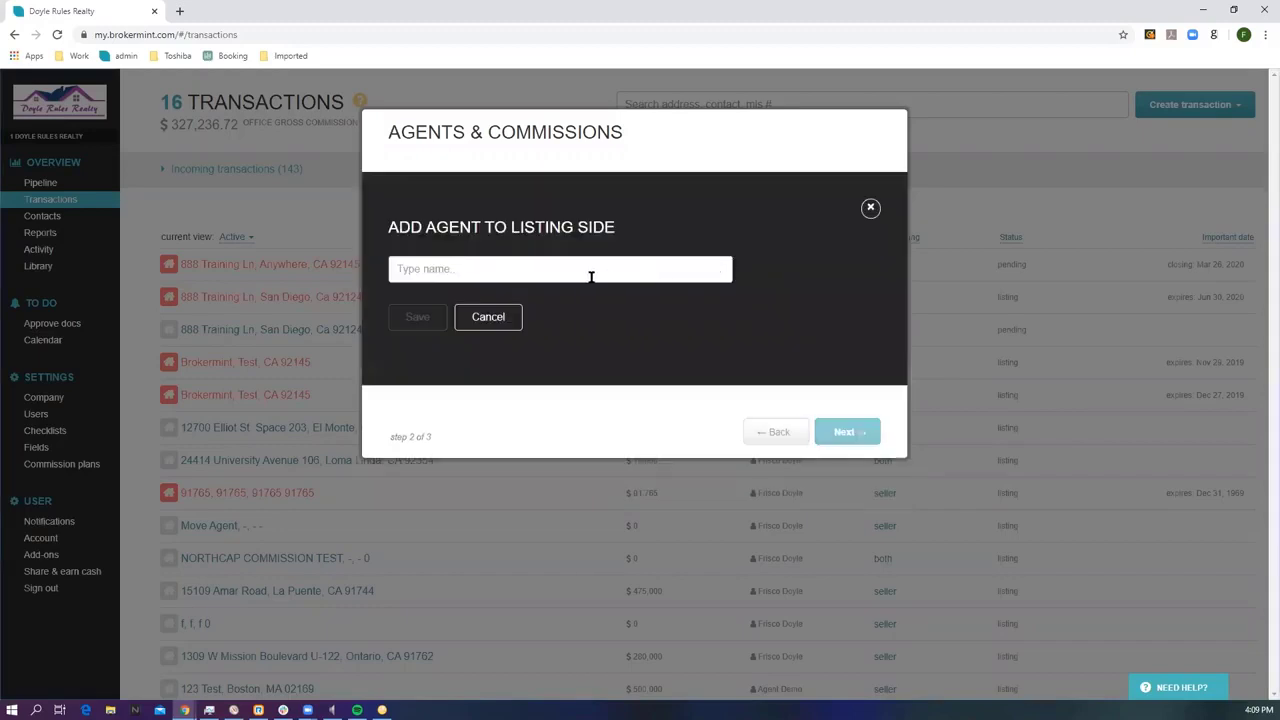
pyautogui.click(447, 266)
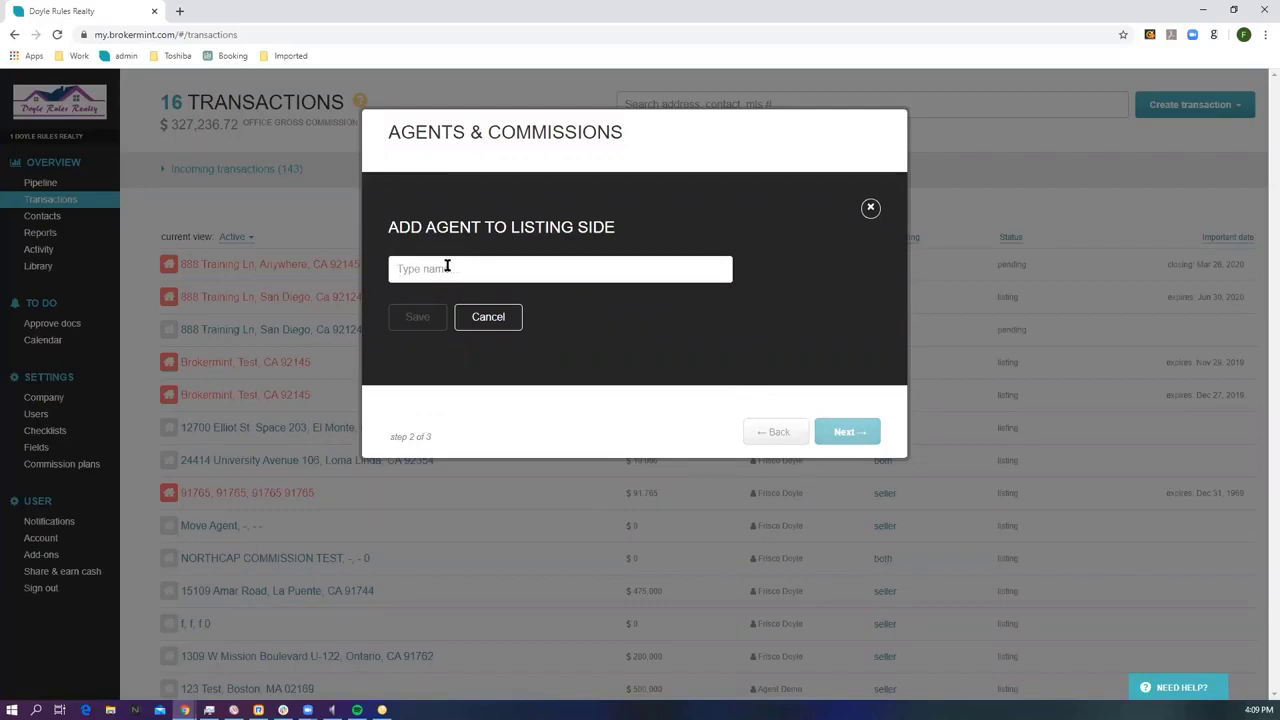
pyautogui.write('john')
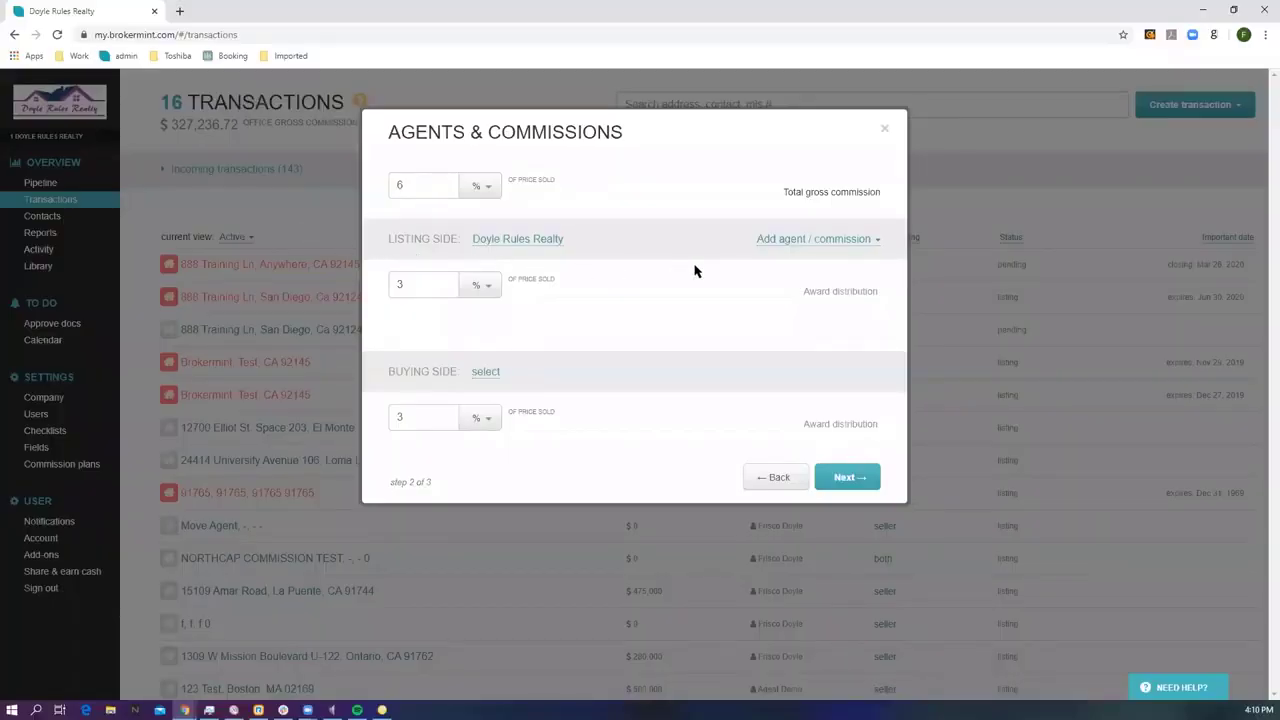
# Add the searched agent to the listing side on the test 2 commission plan and continue.
pyautogui.click(789, 246)
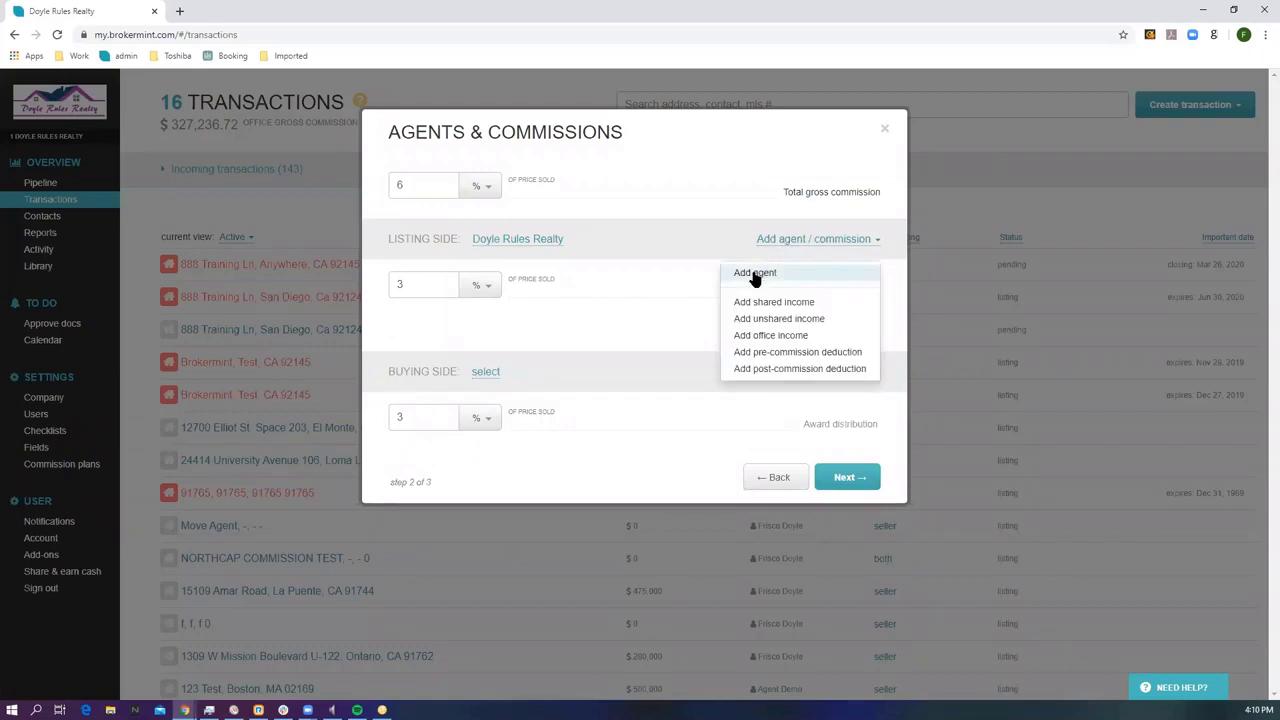
pyautogui.click(755, 275)
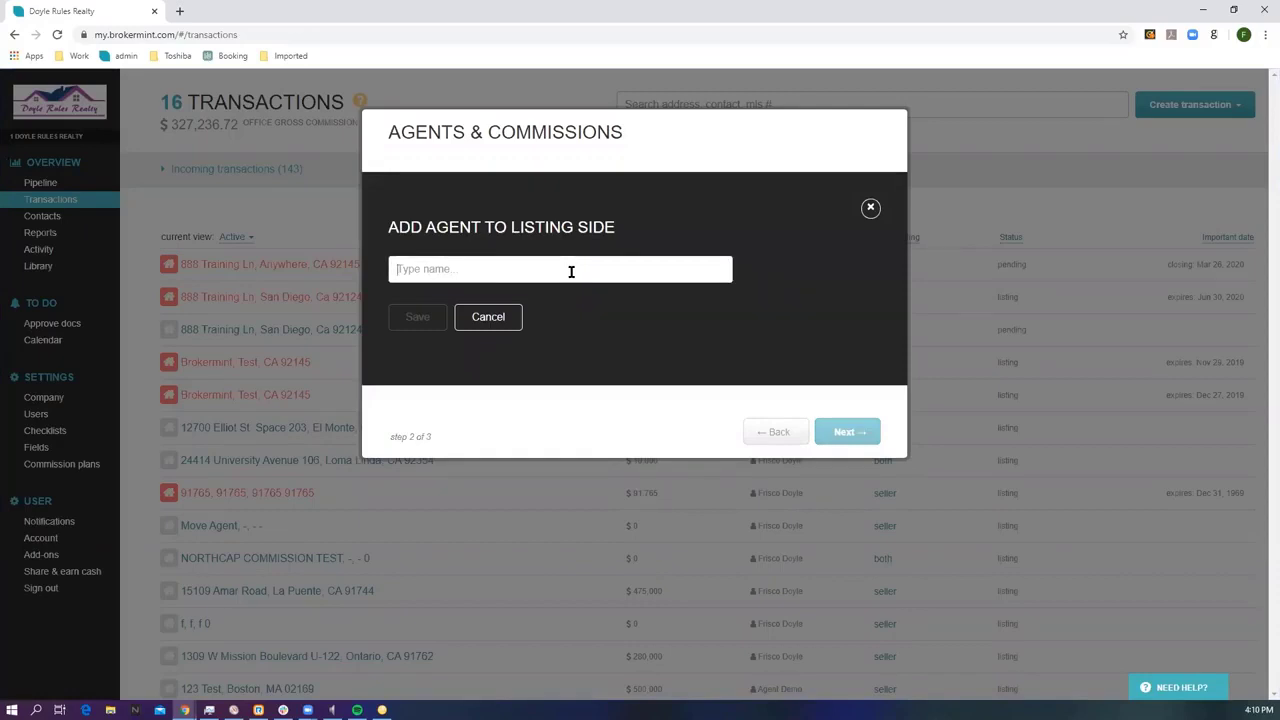
pyautogui.write('fri')
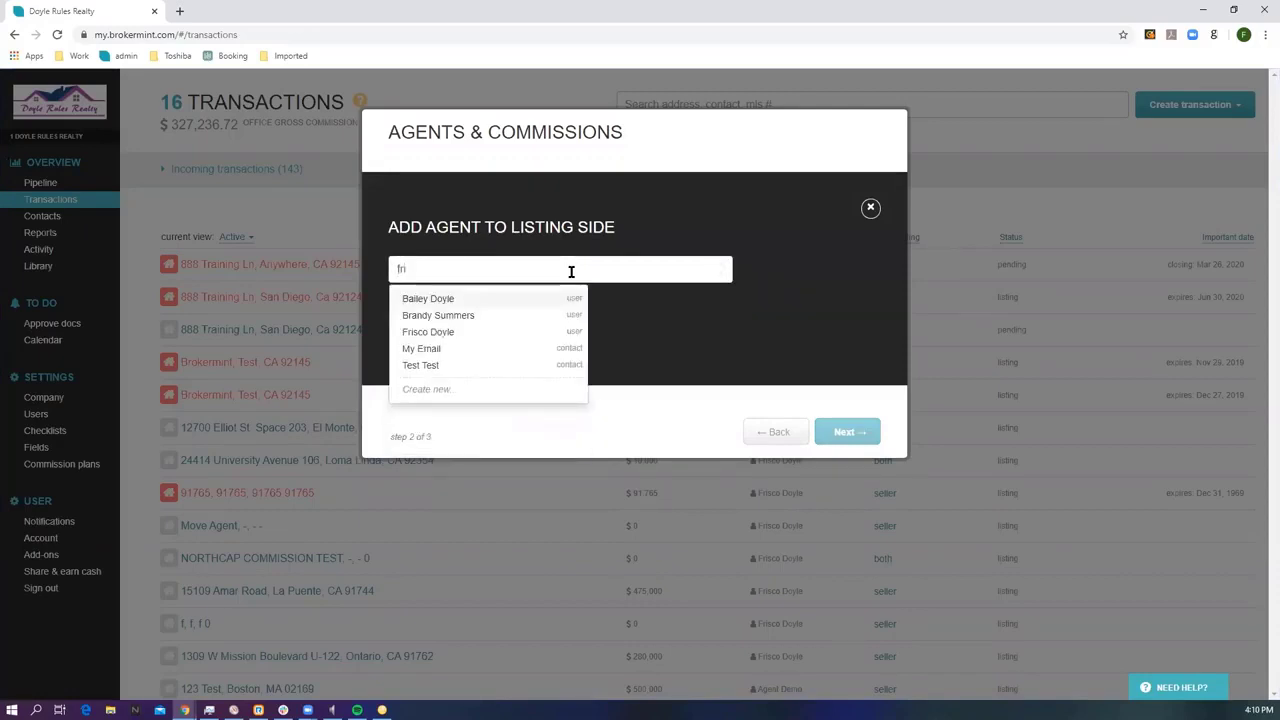
pyautogui.click(449, 331)
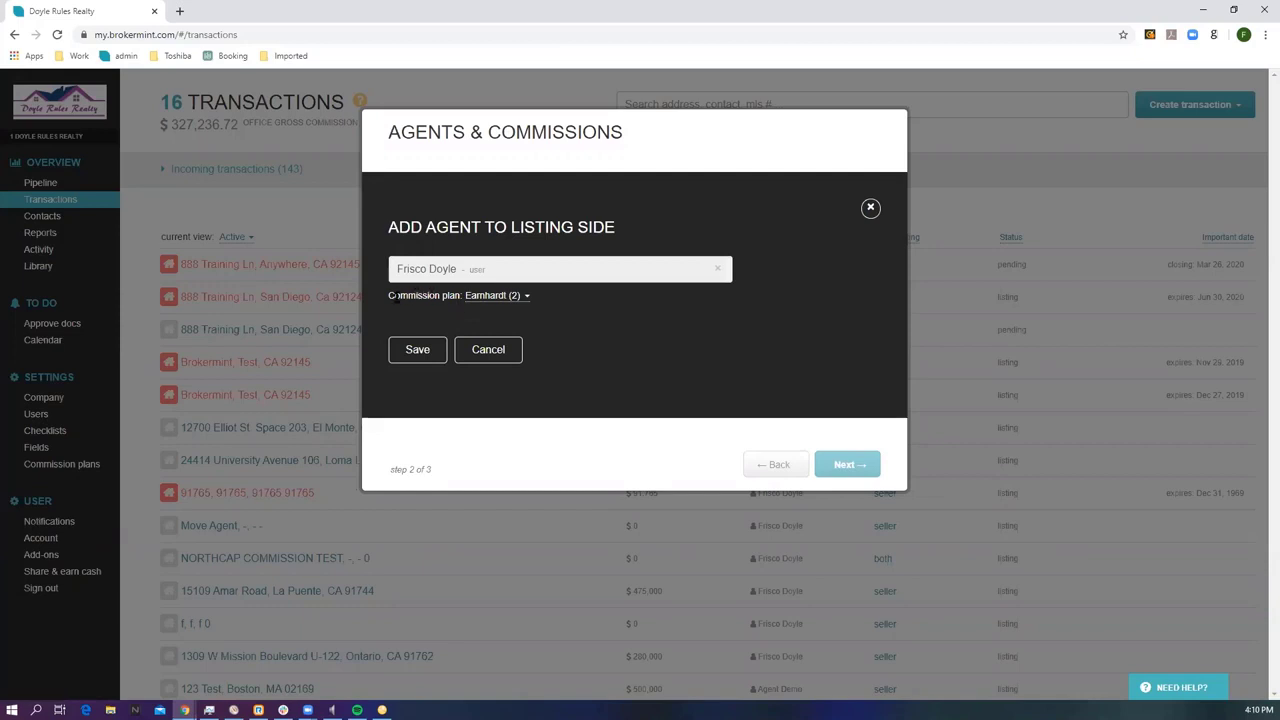
pyautogui.click(480, 298)
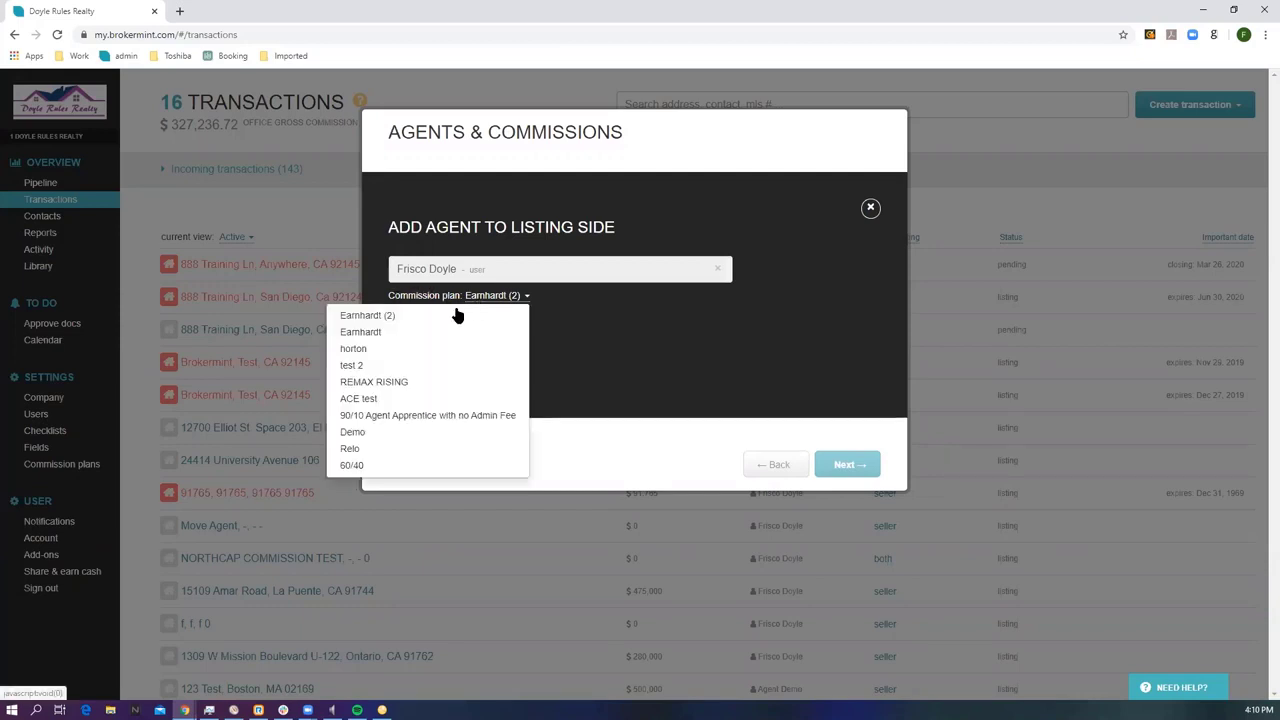
pyautogui.click(360, 366)
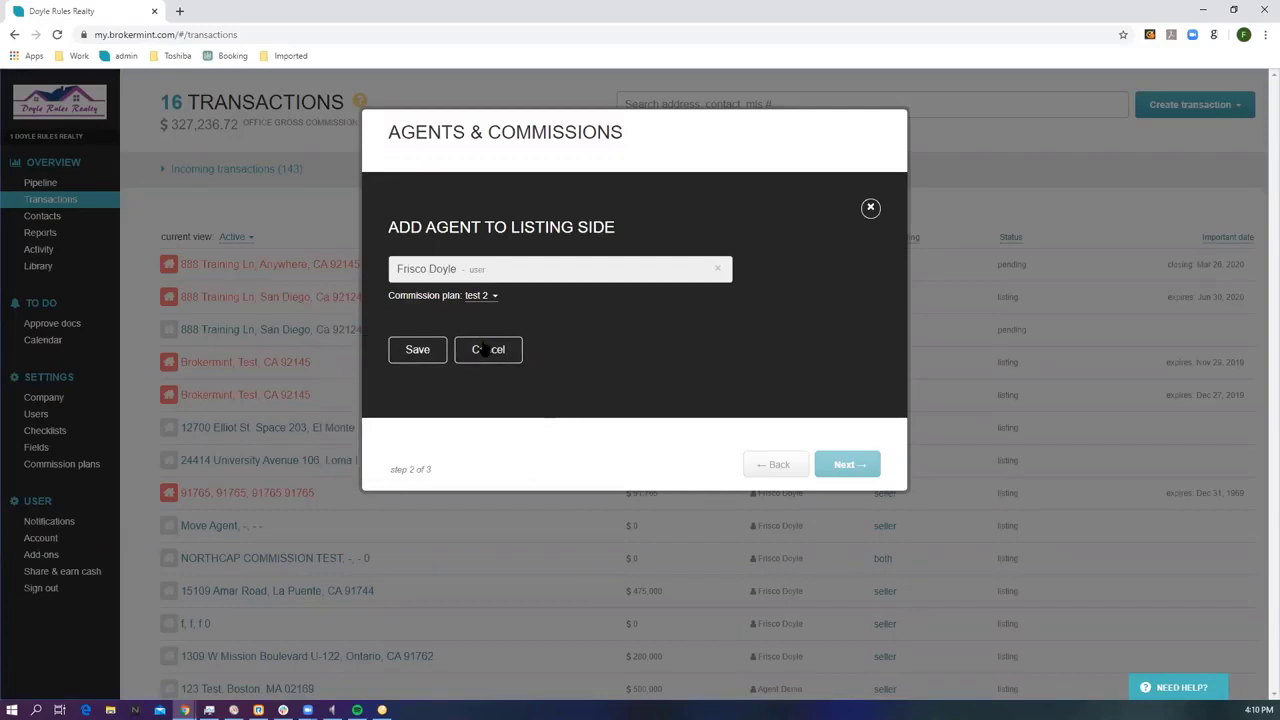
pyautogui.click(419, 350)
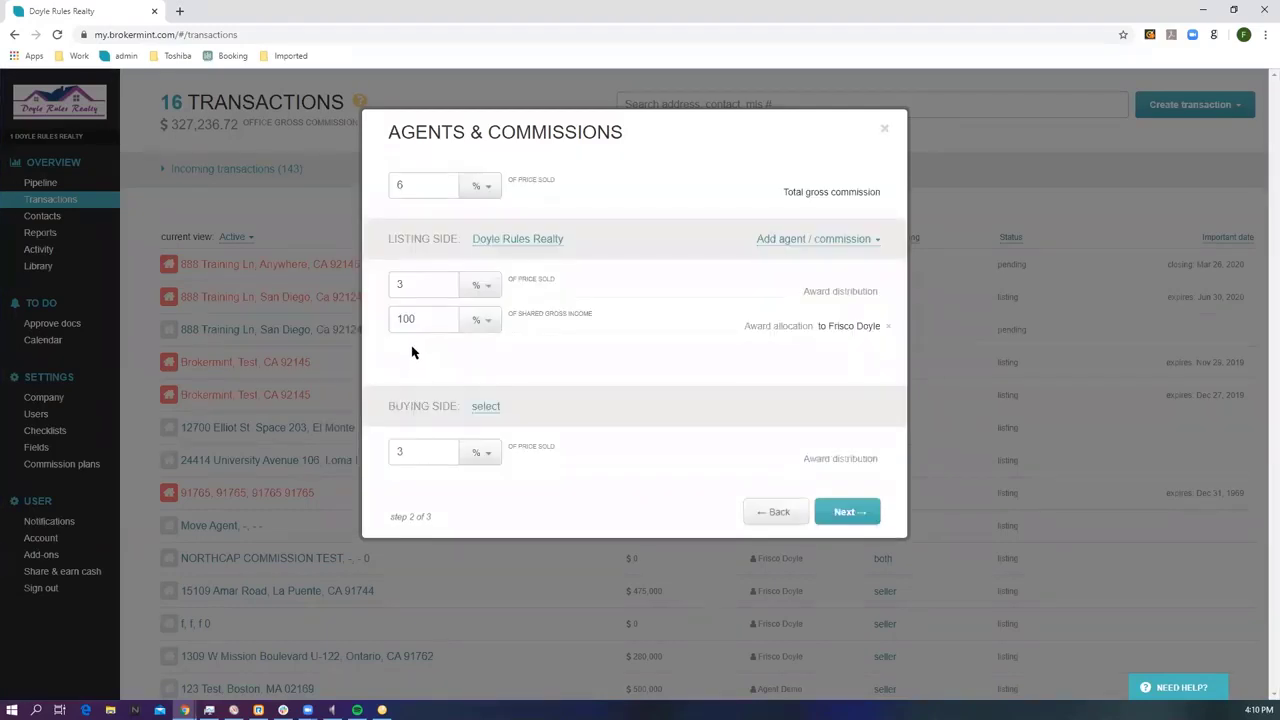
pyautogui.click(847, 512)
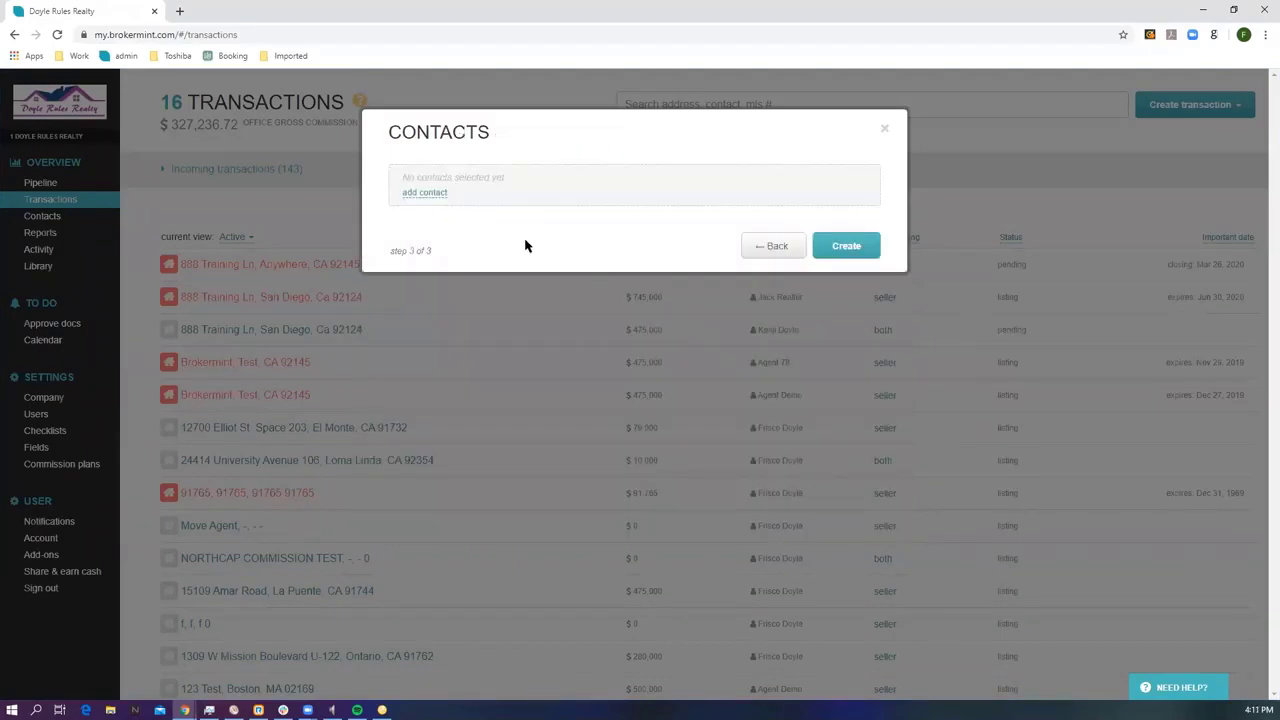
# Add a Seller contact and start creating a new contact named testr.
pyautogui.click(426, 193)
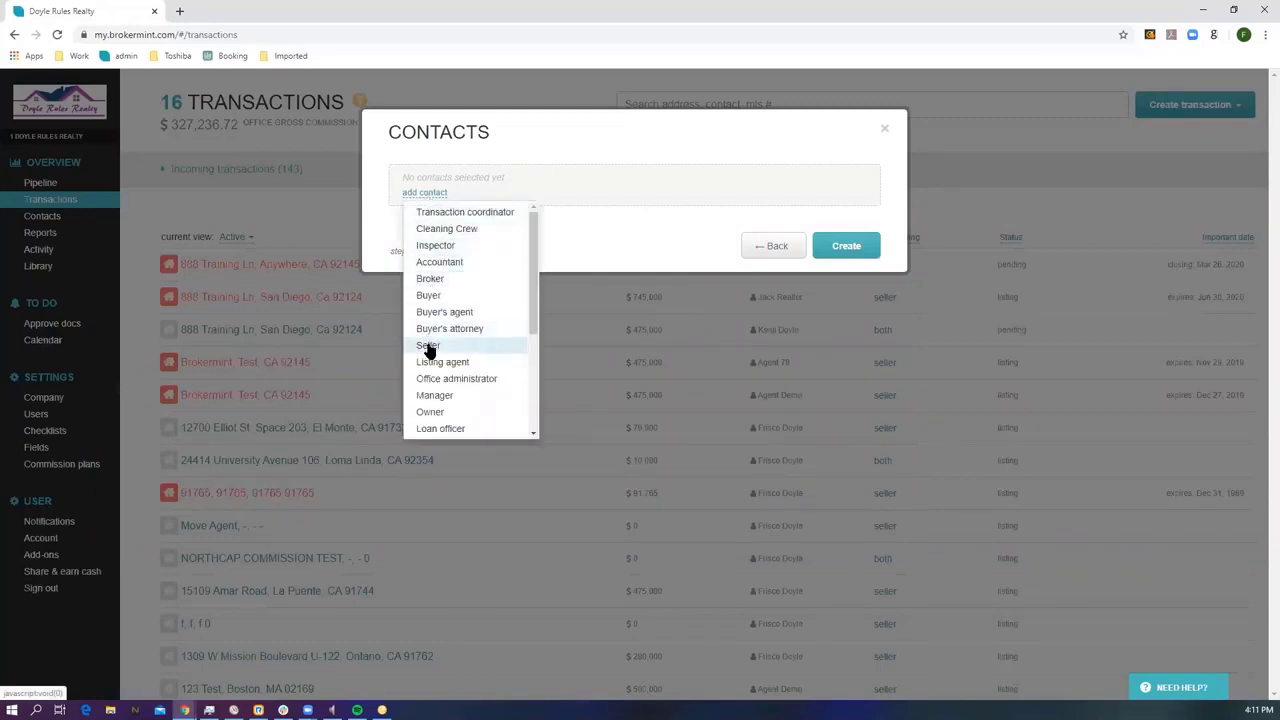
pyautogui.click(428, 345)
pyautogui.click(431, 182)
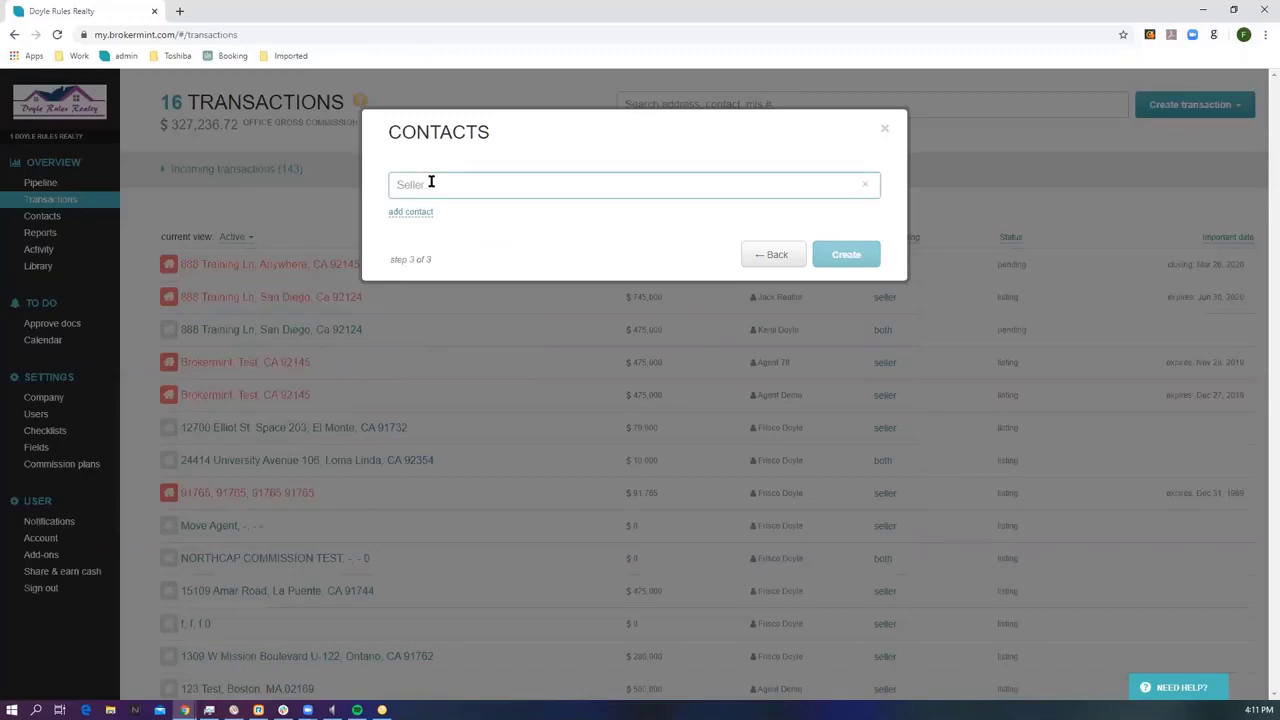
pyautogui.write('test')
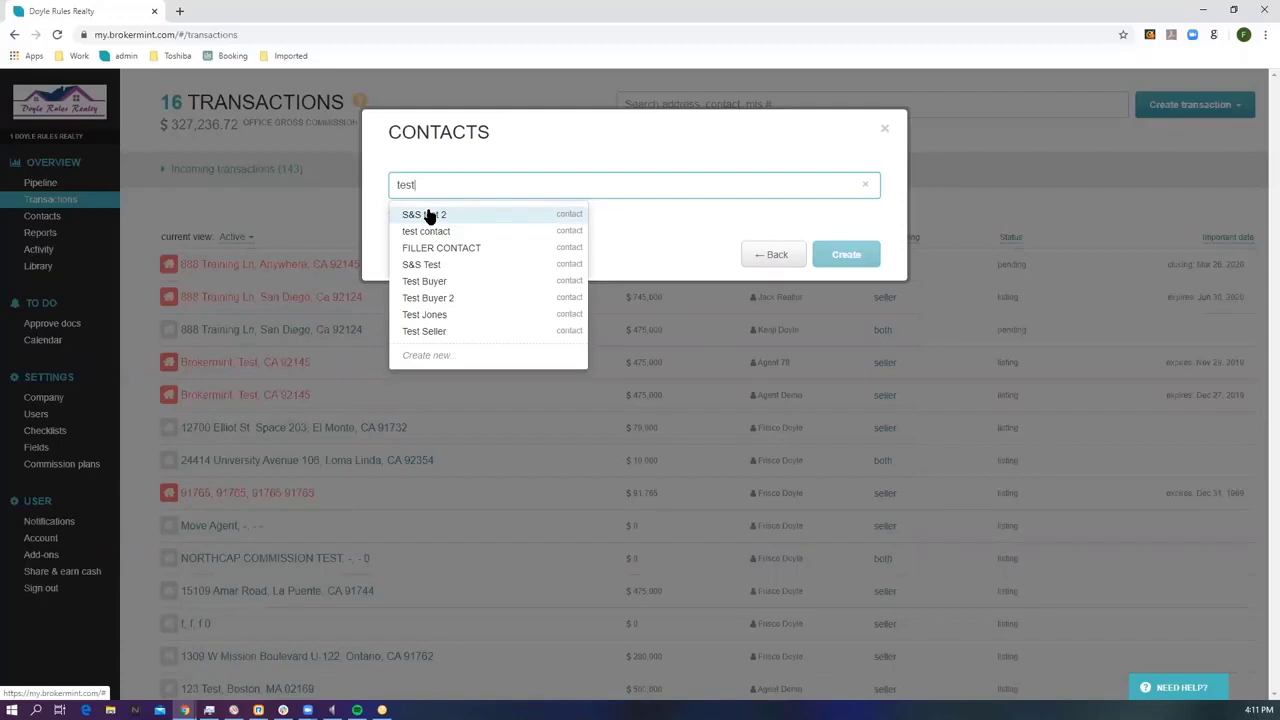
pyautogui.write('r')
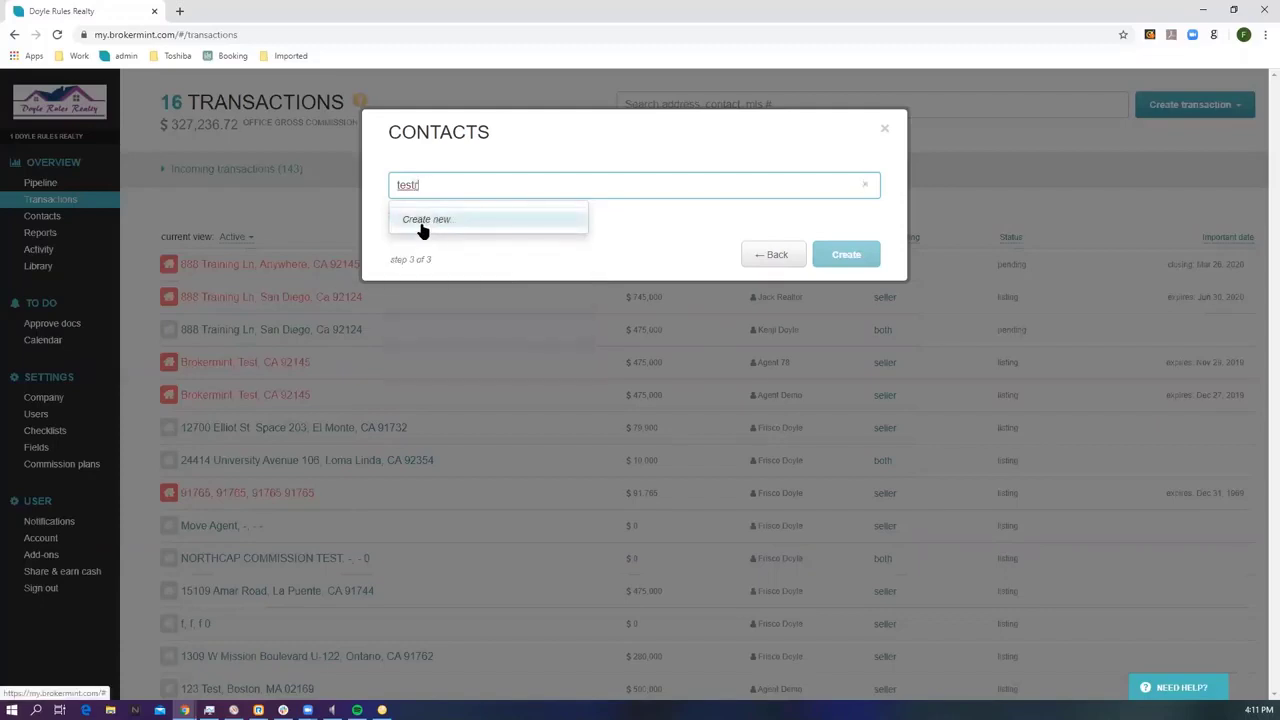
pyautogui.click(436, 226)
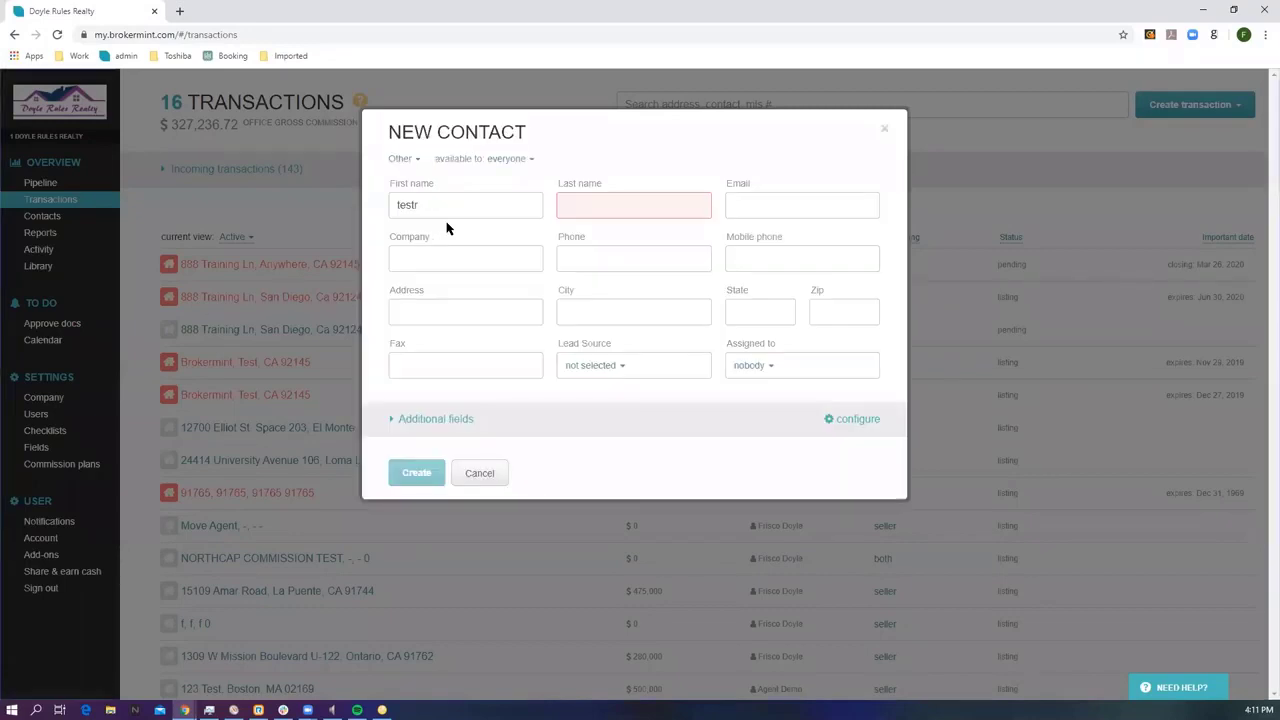
# Abandon the new contact form, remove the empty seller entry and create the transaction.
pyautogui.click(400, 160)
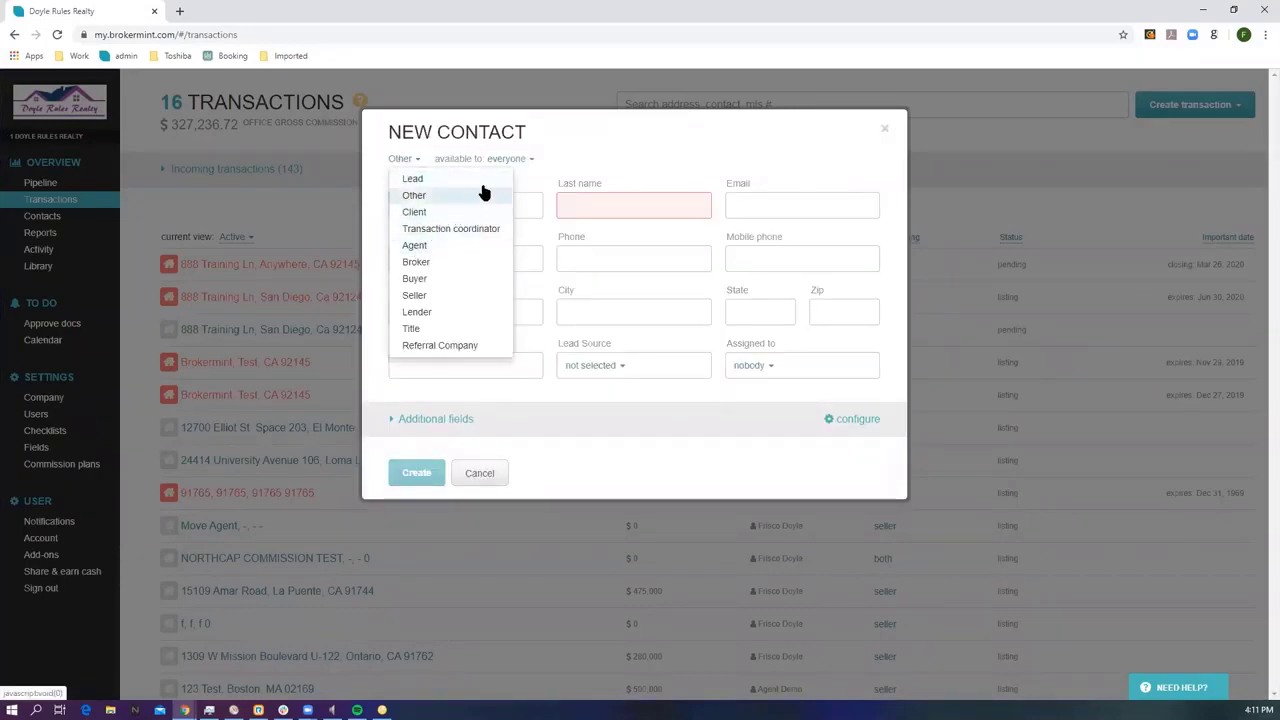
pyautogui.click(518, 160)
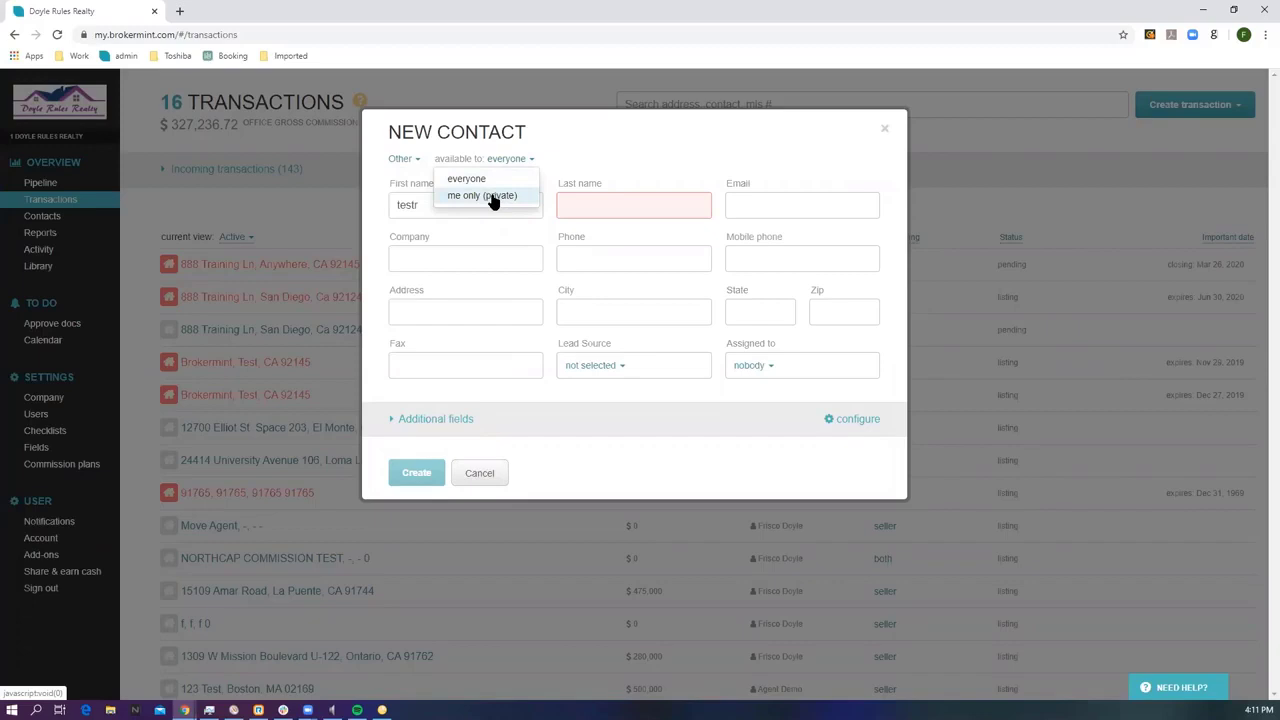
pyautogui.click(603, 163)
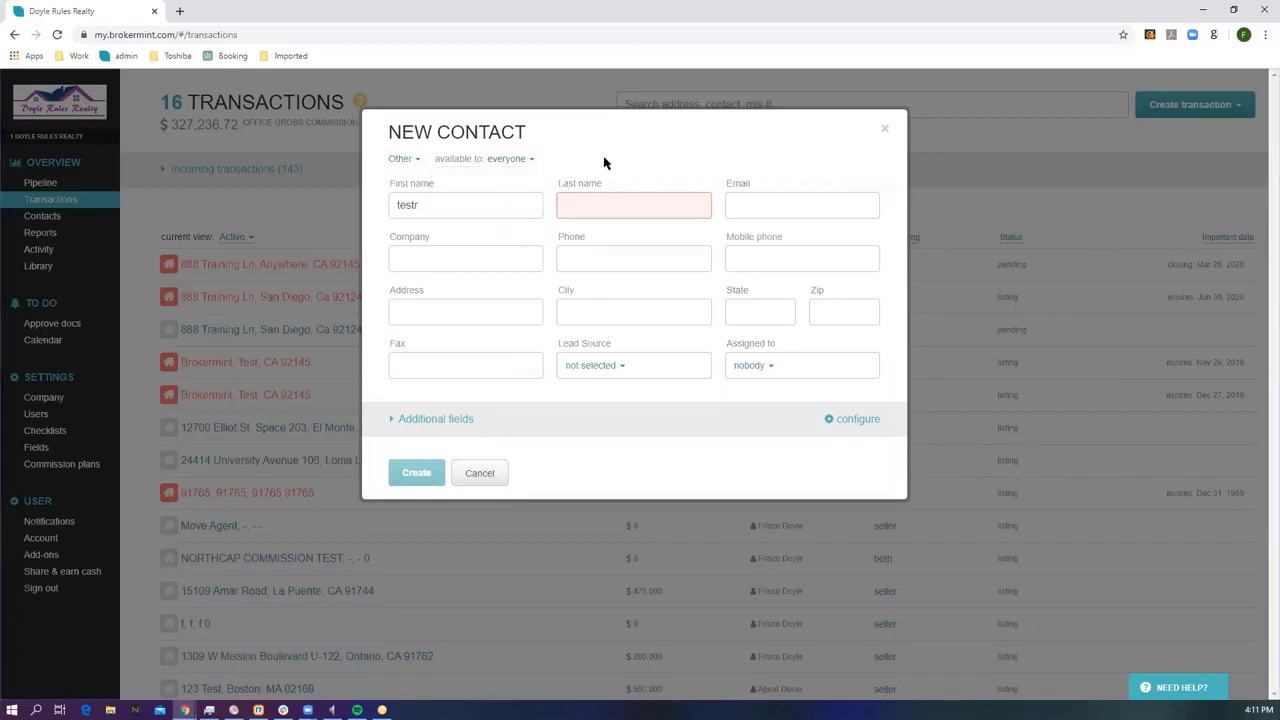
pyautogui.click(480, 474)
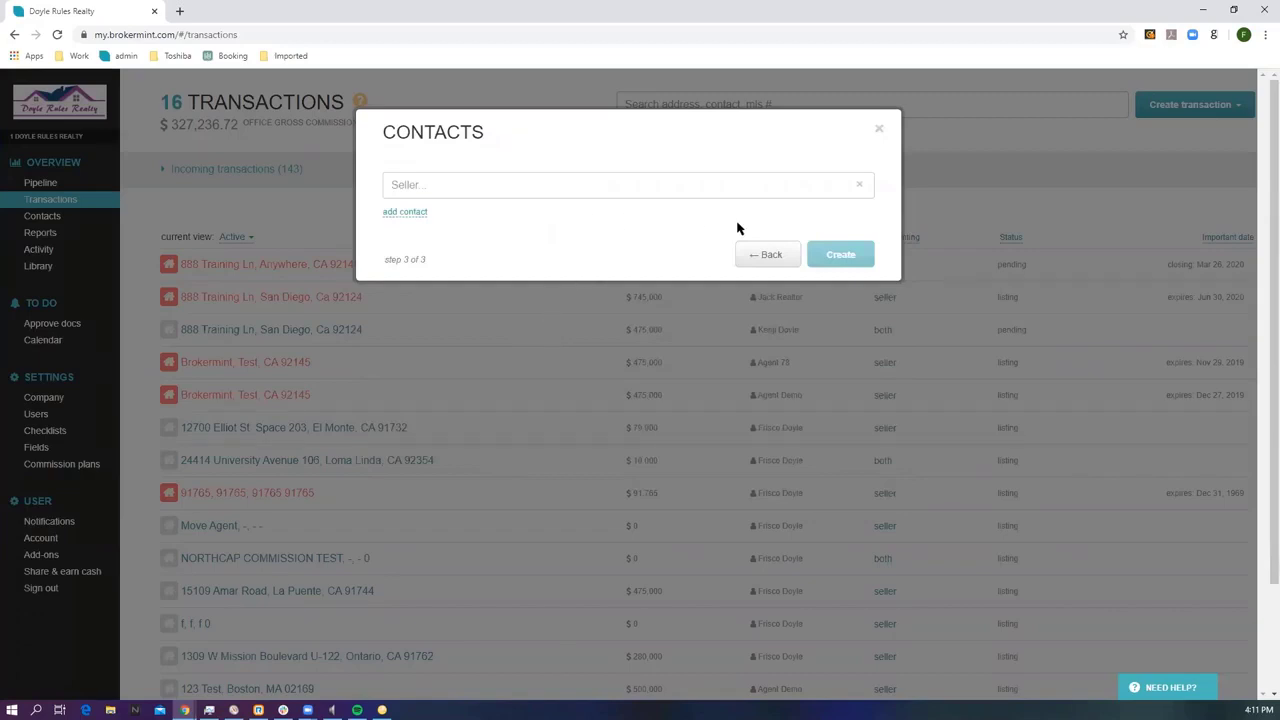
pyautogui.click(861, 186)
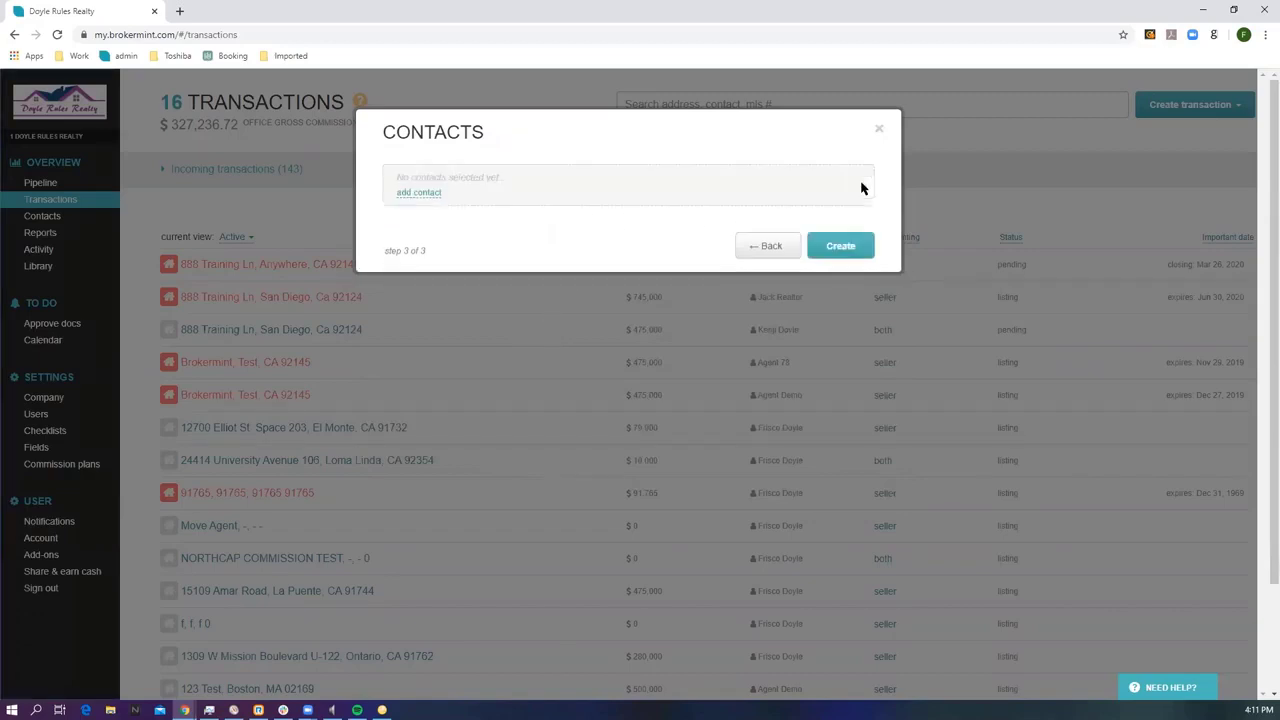
pyautogui.click(847, 247)
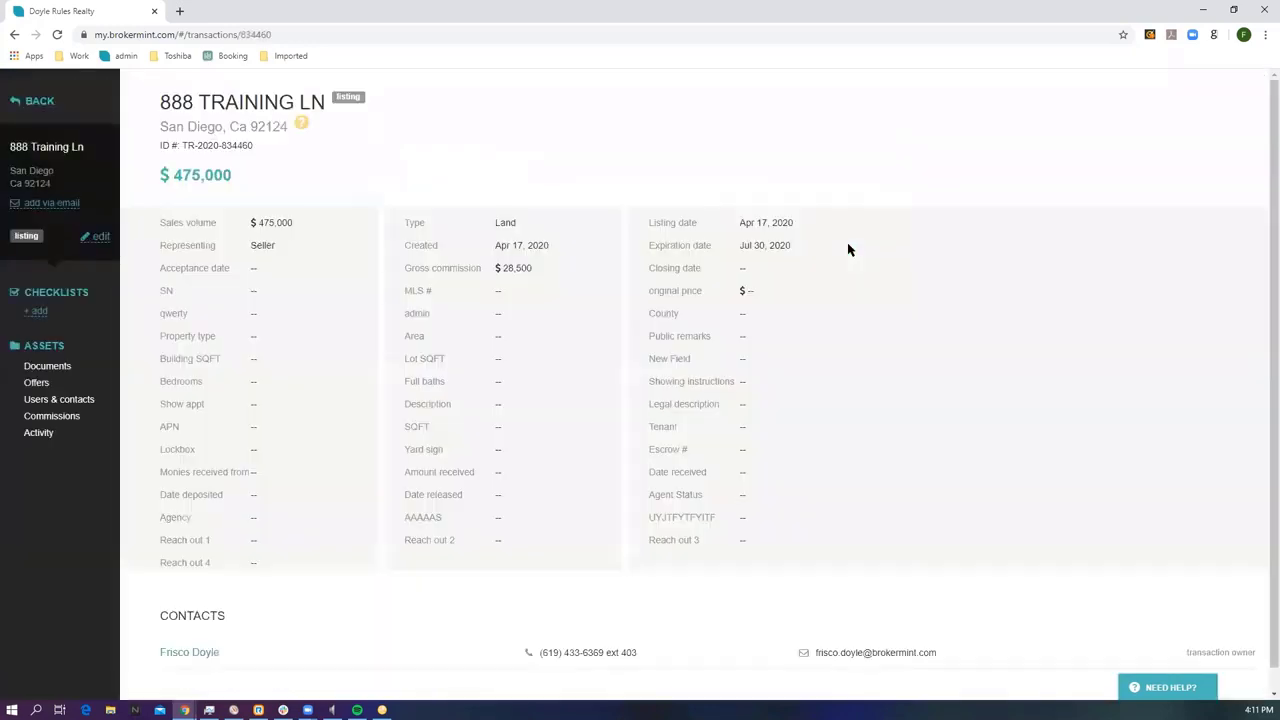
# Add the Listing checklist template with a transaction coordinator chosen from the user suggestions.
pyautogui.click(38, 312)
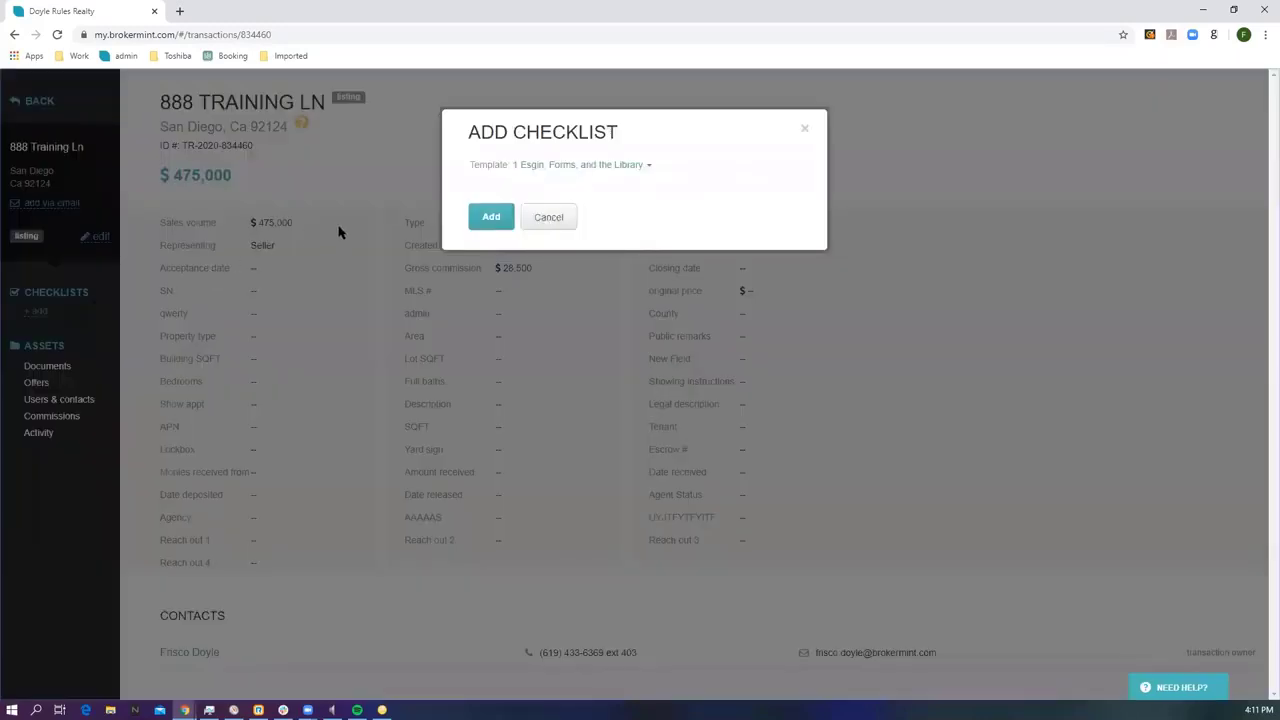
pyautogui.click(579, 167)
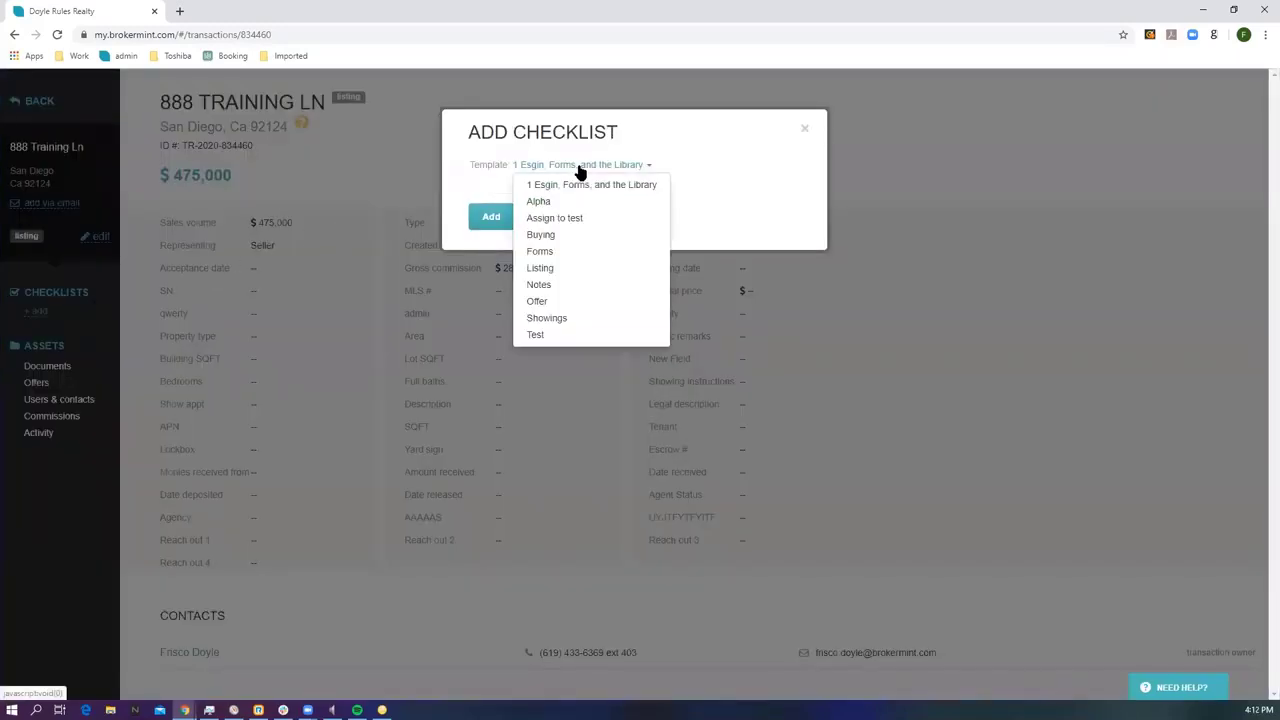
pyautogui.click(540, 270)
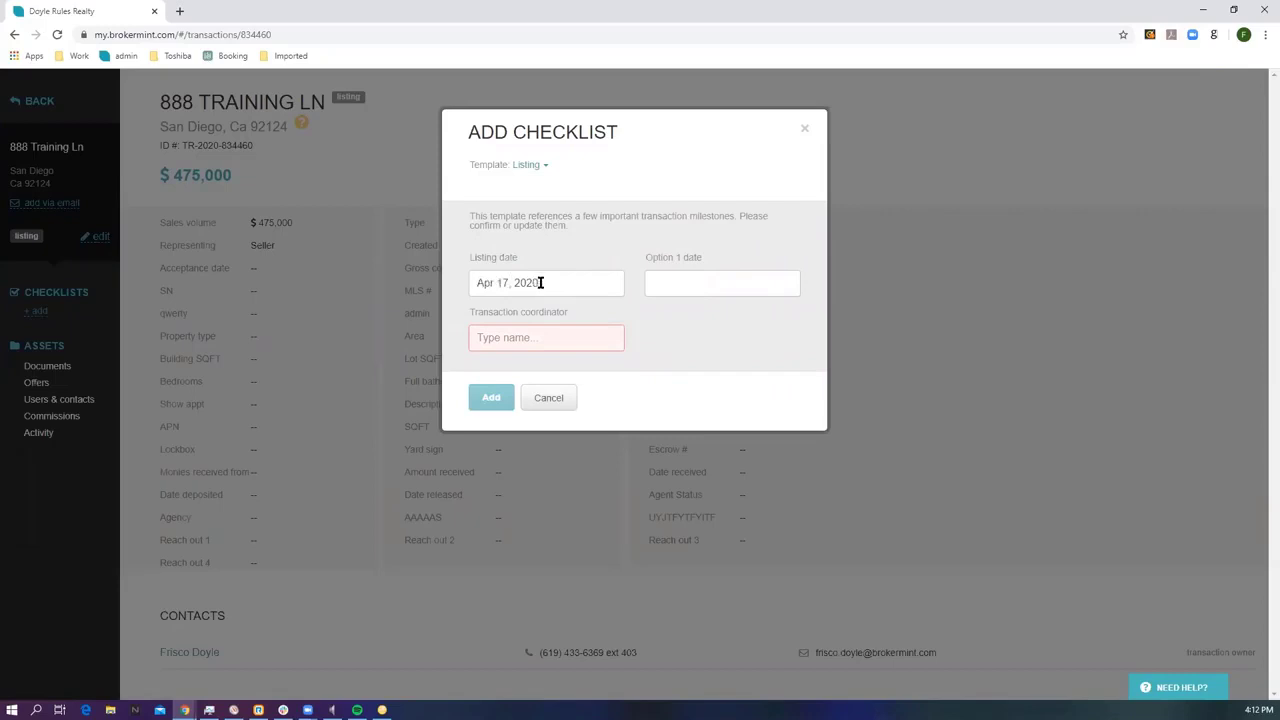
pyautogui.click(504, 338)
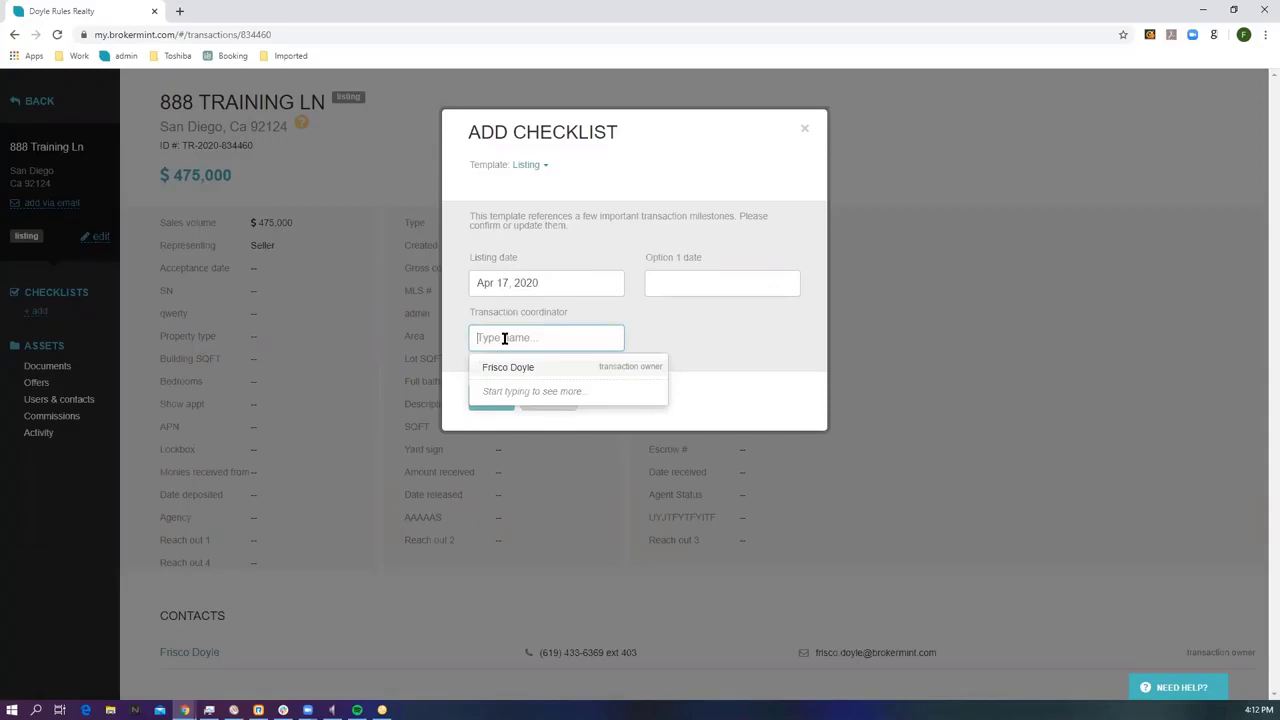
pyautogui.write('br')
pyautogui.click(512, 367)
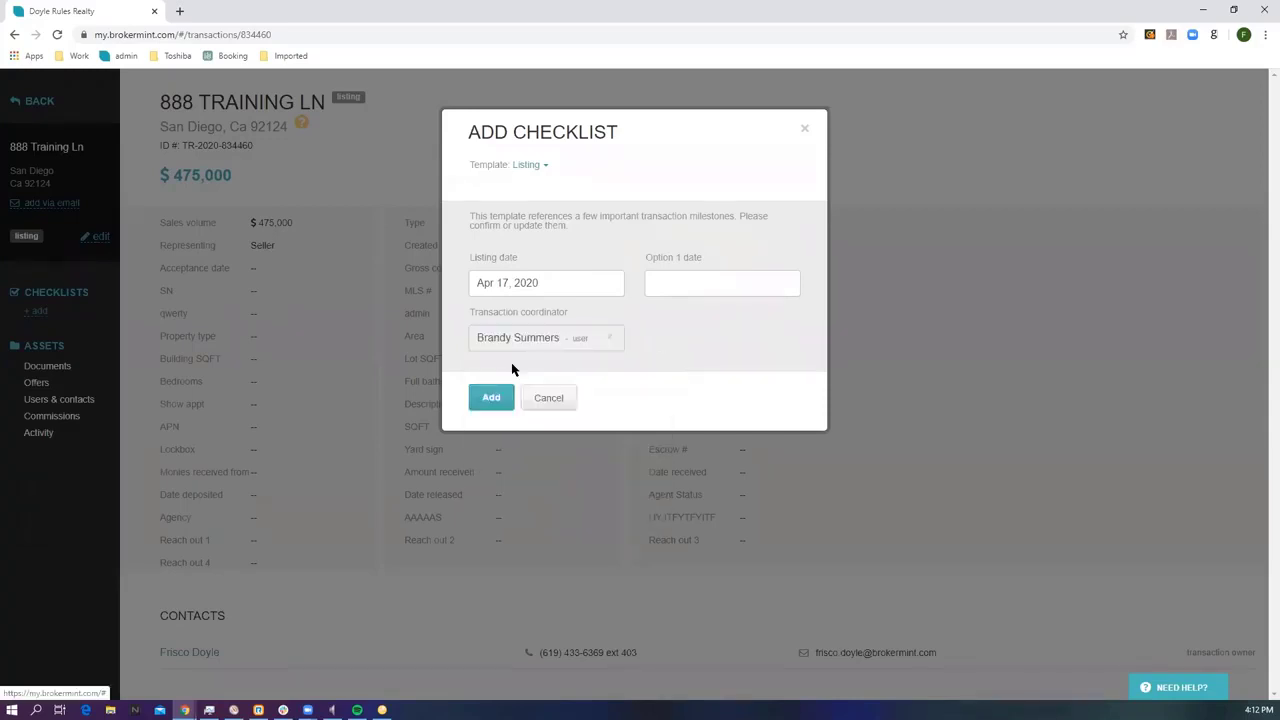
pyautogui.click(494, 400)
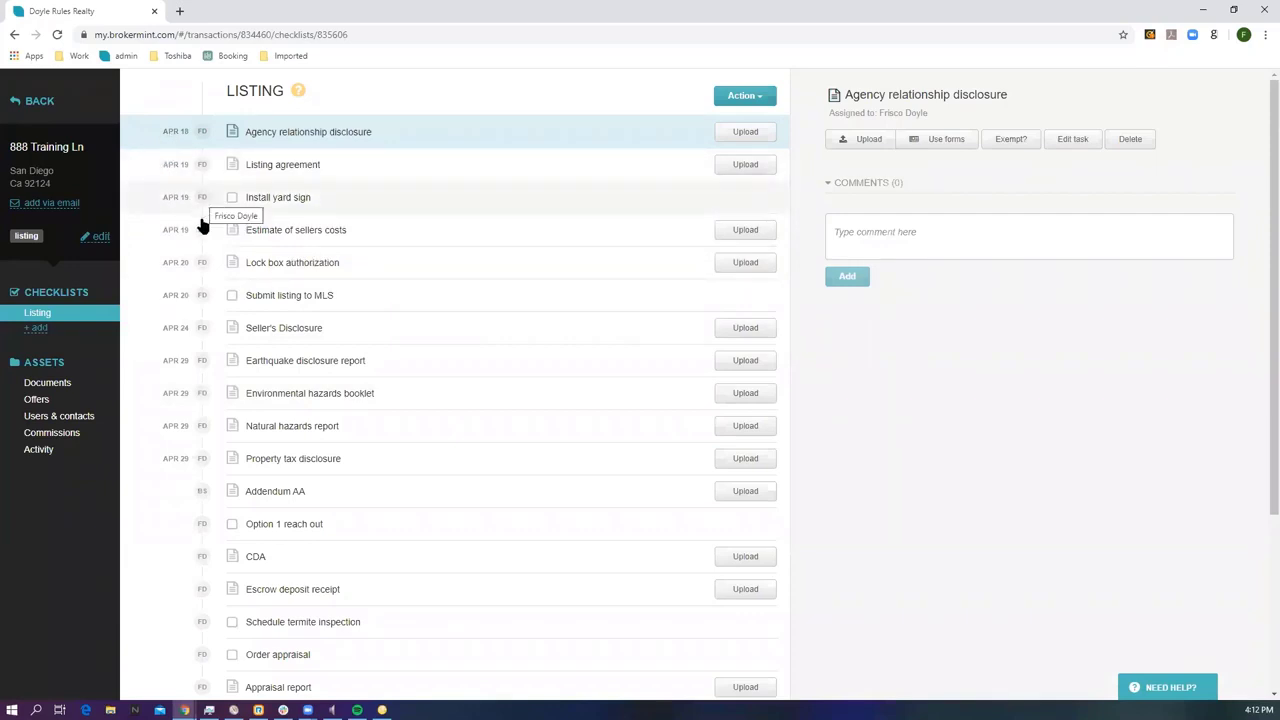
# Check off Option 1 reach out and Submit listing to MLS; upload TEST DOC - Copy (2) to Agency relationship disclosure.
pyautogui.click(231, 525)
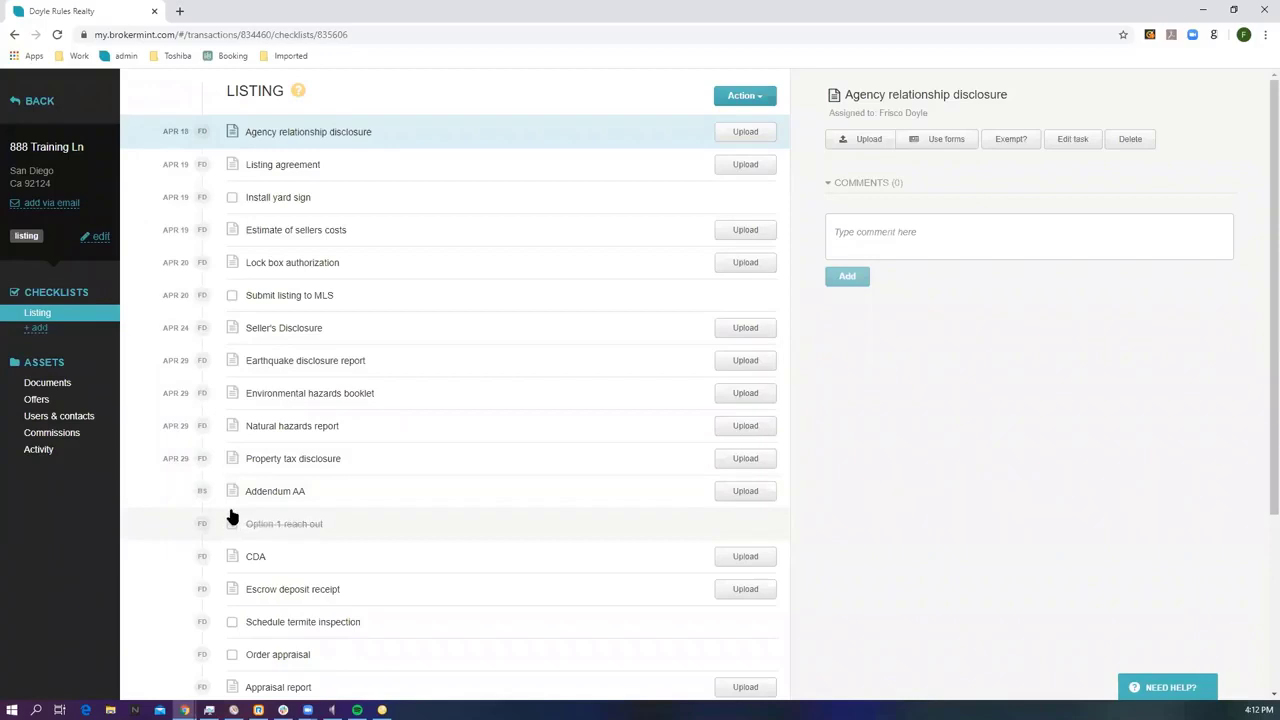
pyautogui.click(231, 297)
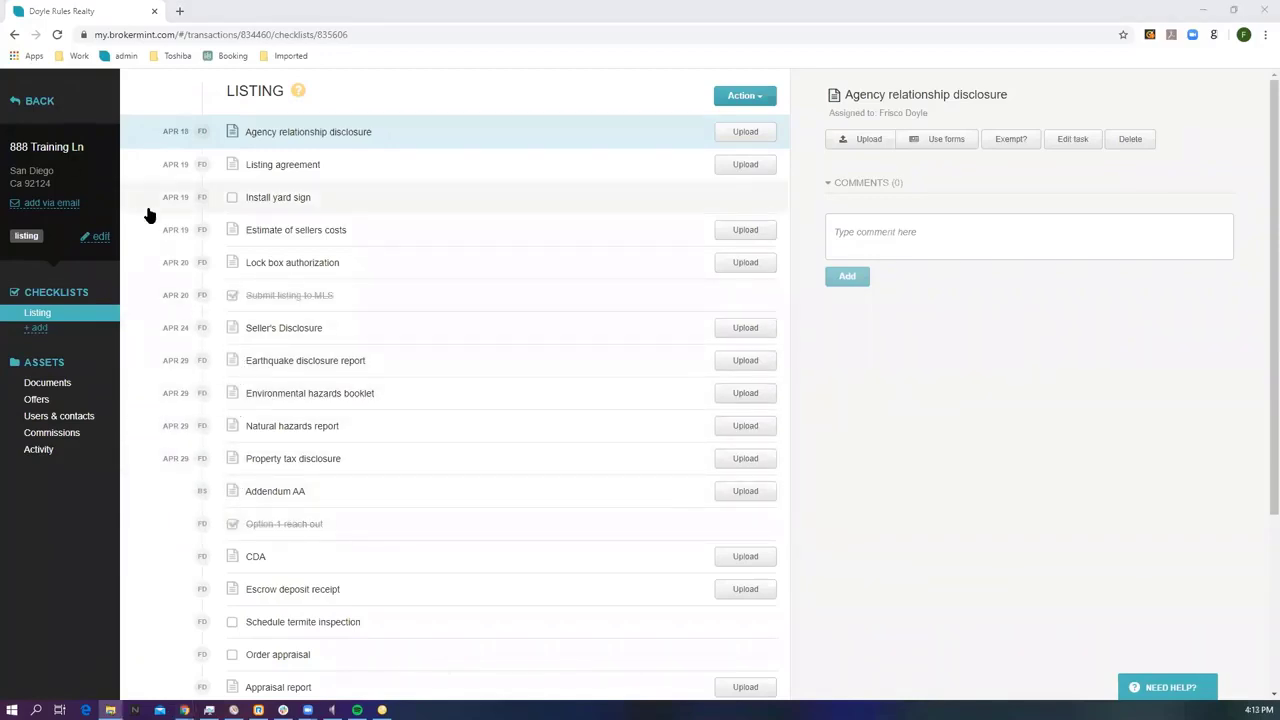
pyautogui.click(745, 133)
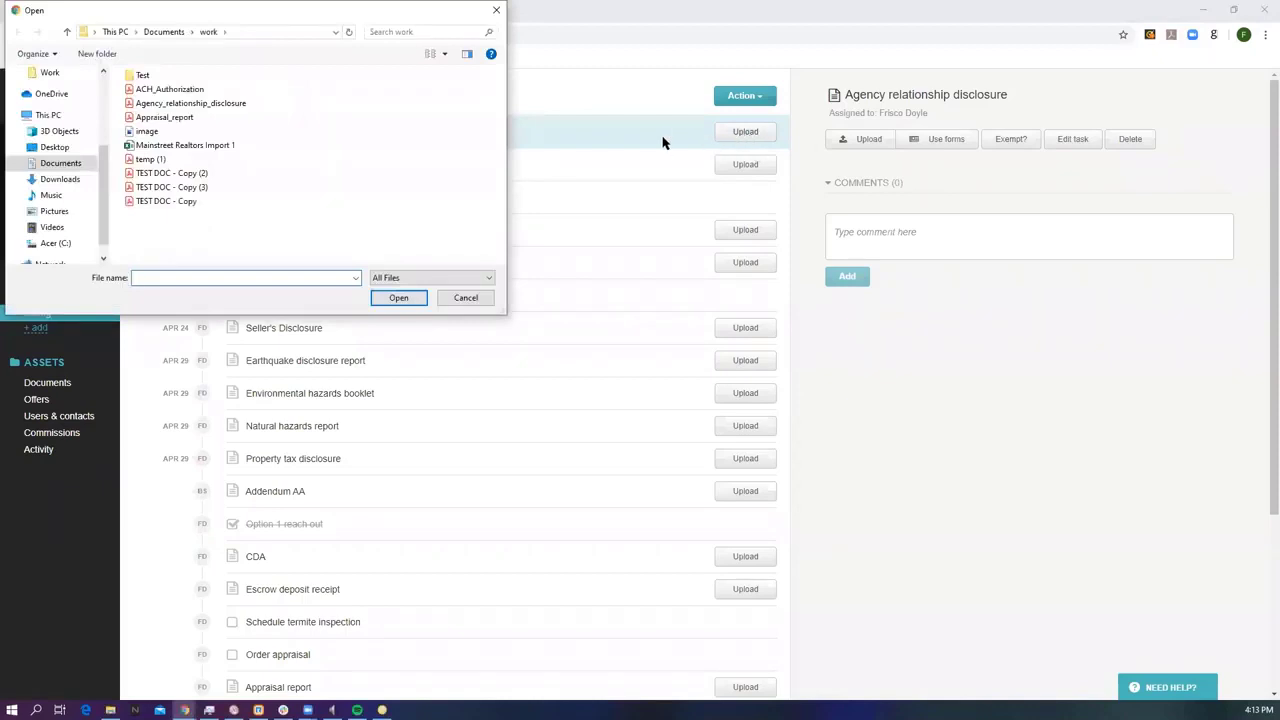
pyautogui.click(172, 175)
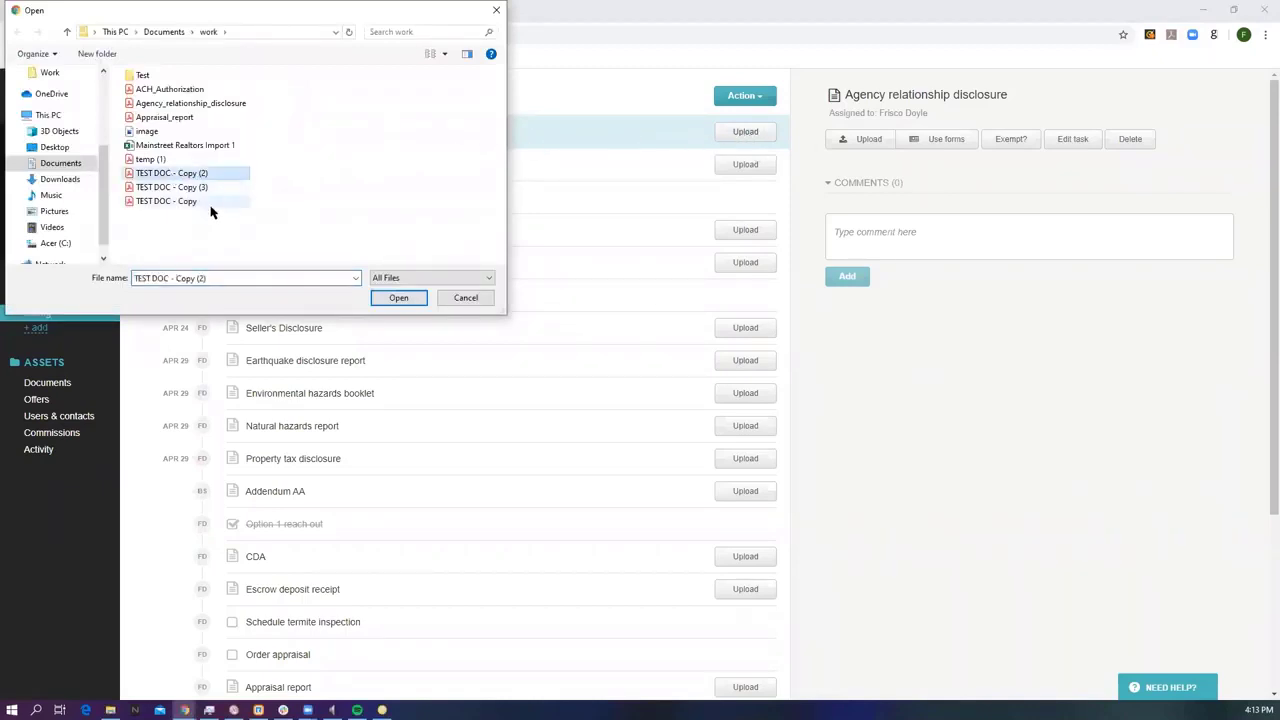
pyautogui.click(400, 300)
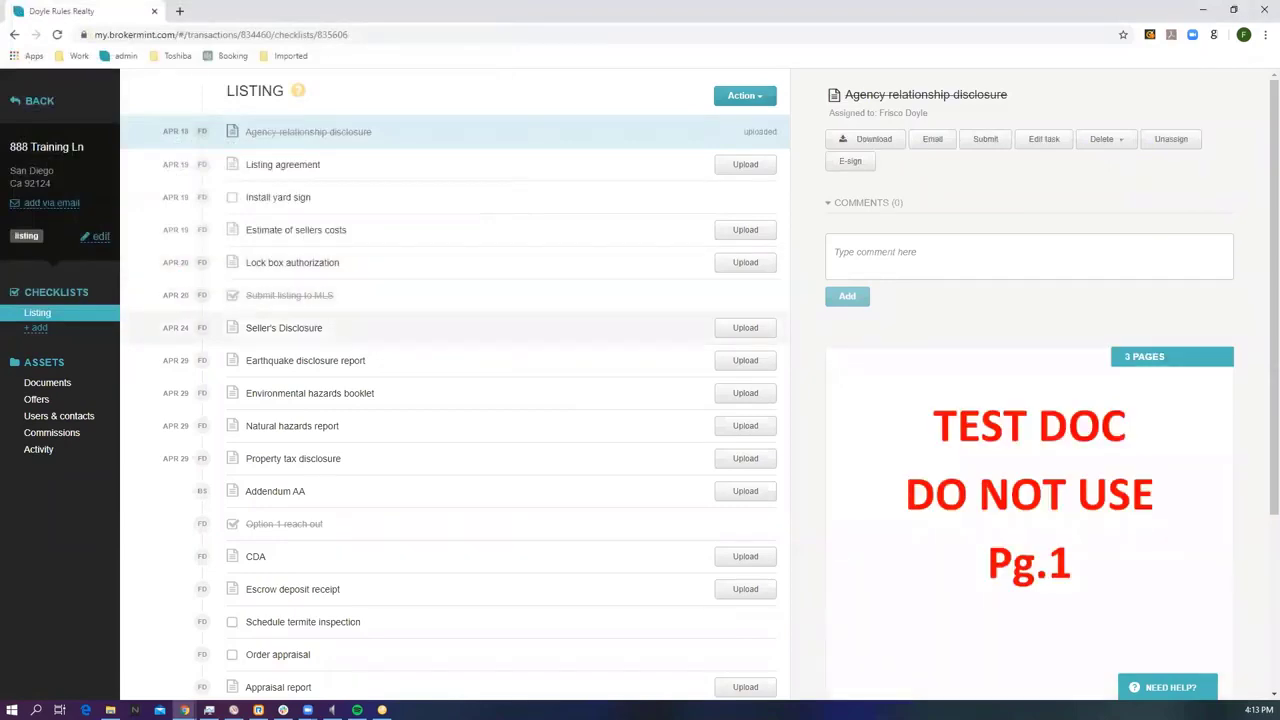
pyautogui.click(110, 710)
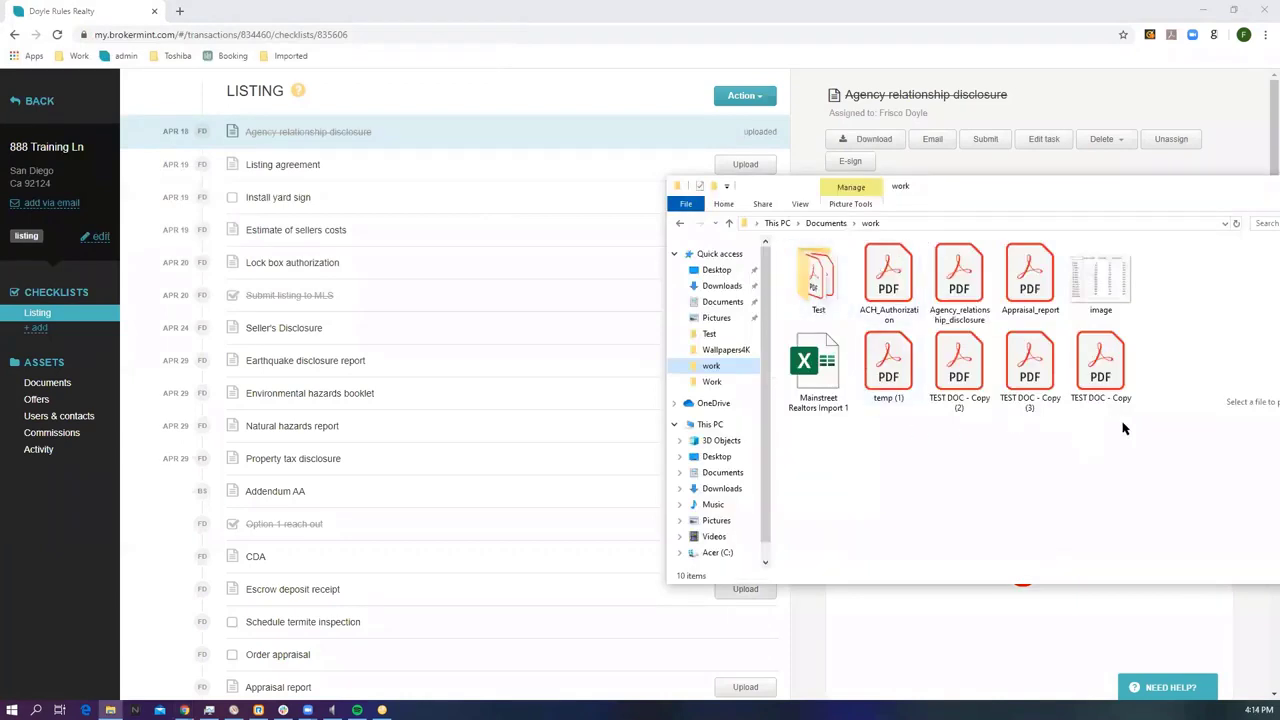
# Drag the four selected PDFs from File Explorer onto Brokermint and close the upload summary.
pyautogui.moveTo(1123, 424); pyautogui.dragTo(1035, 365)
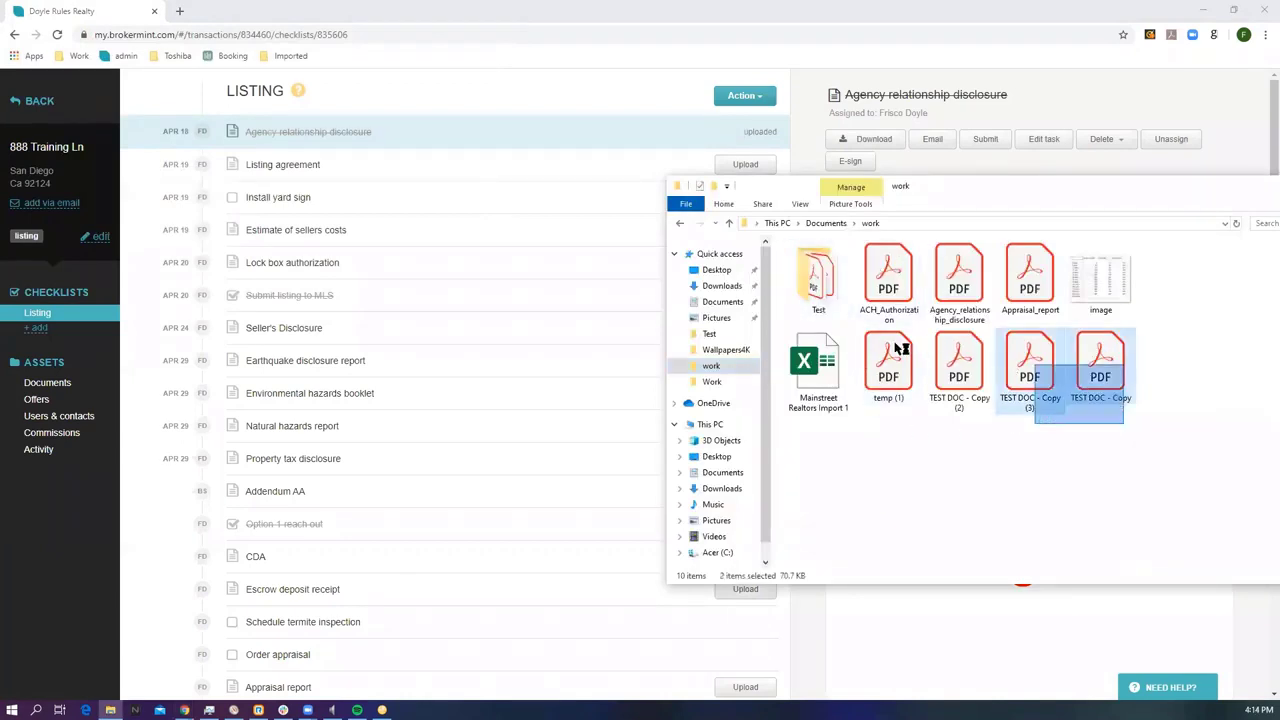
pyautogui.moveTo(897, 347); pyautogui.dragTo(601, 353)
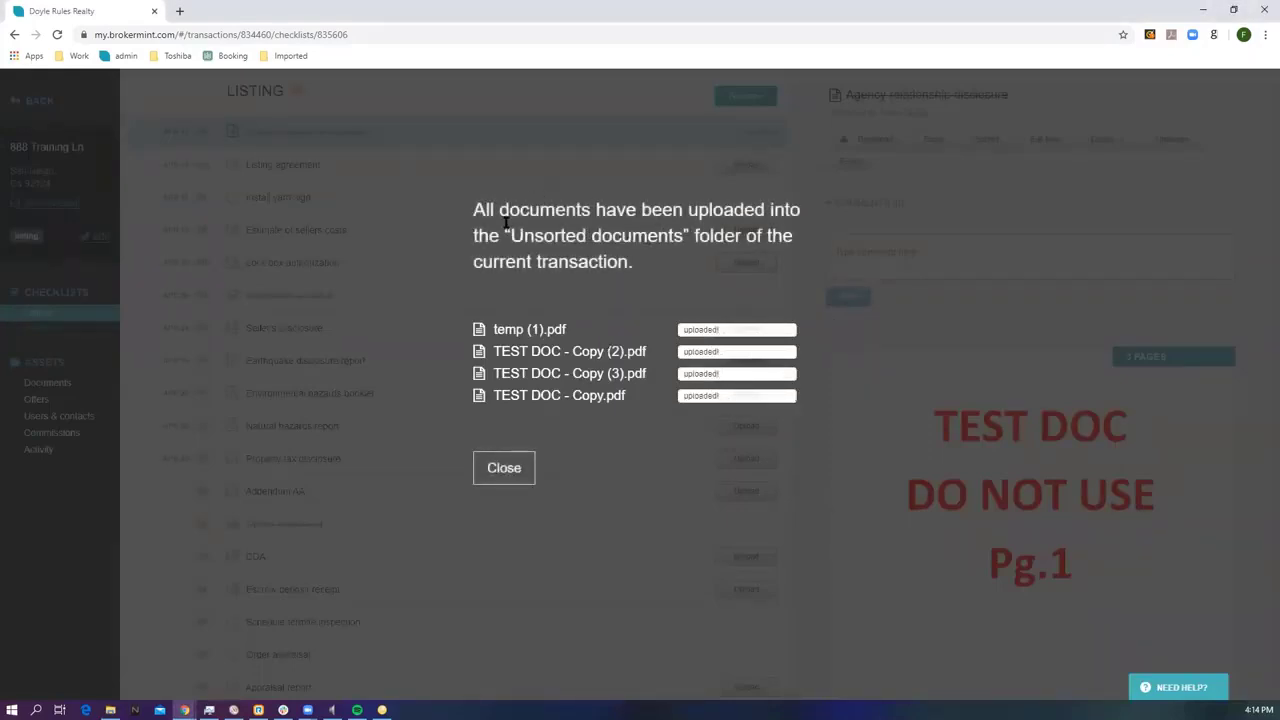
pyautogui.click(504, 467)
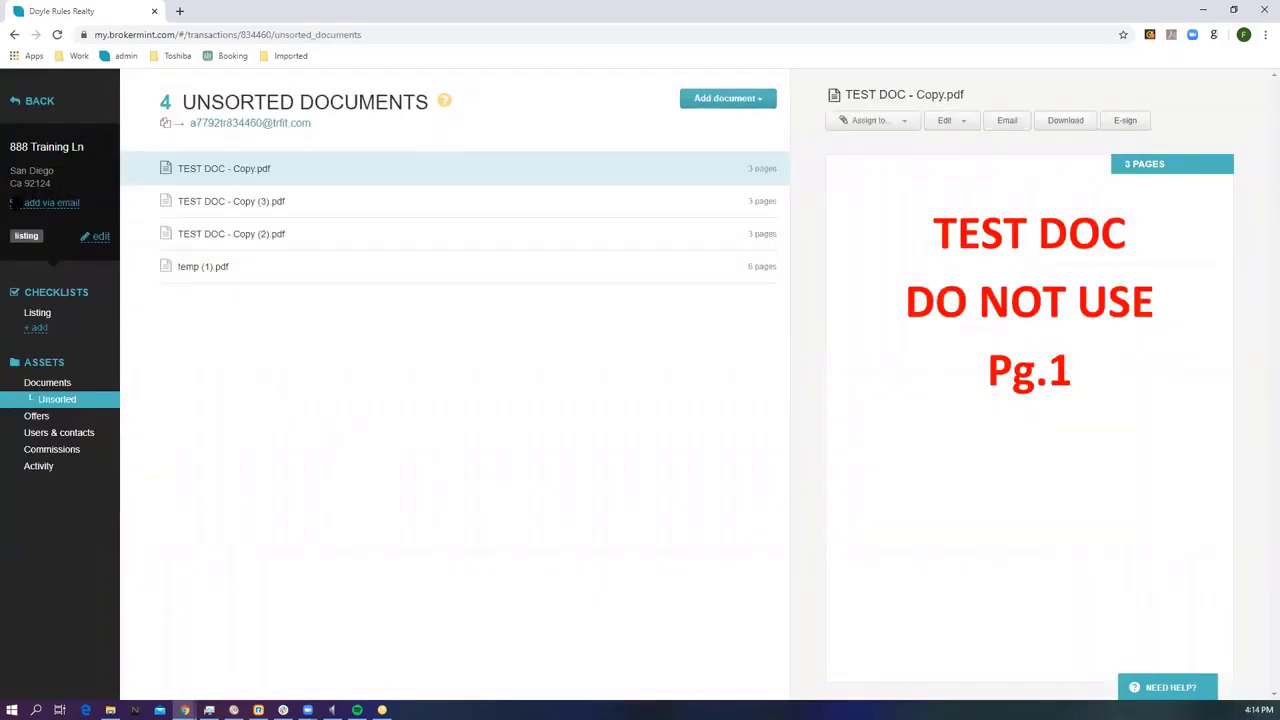
pyautogui.click(50, 204)
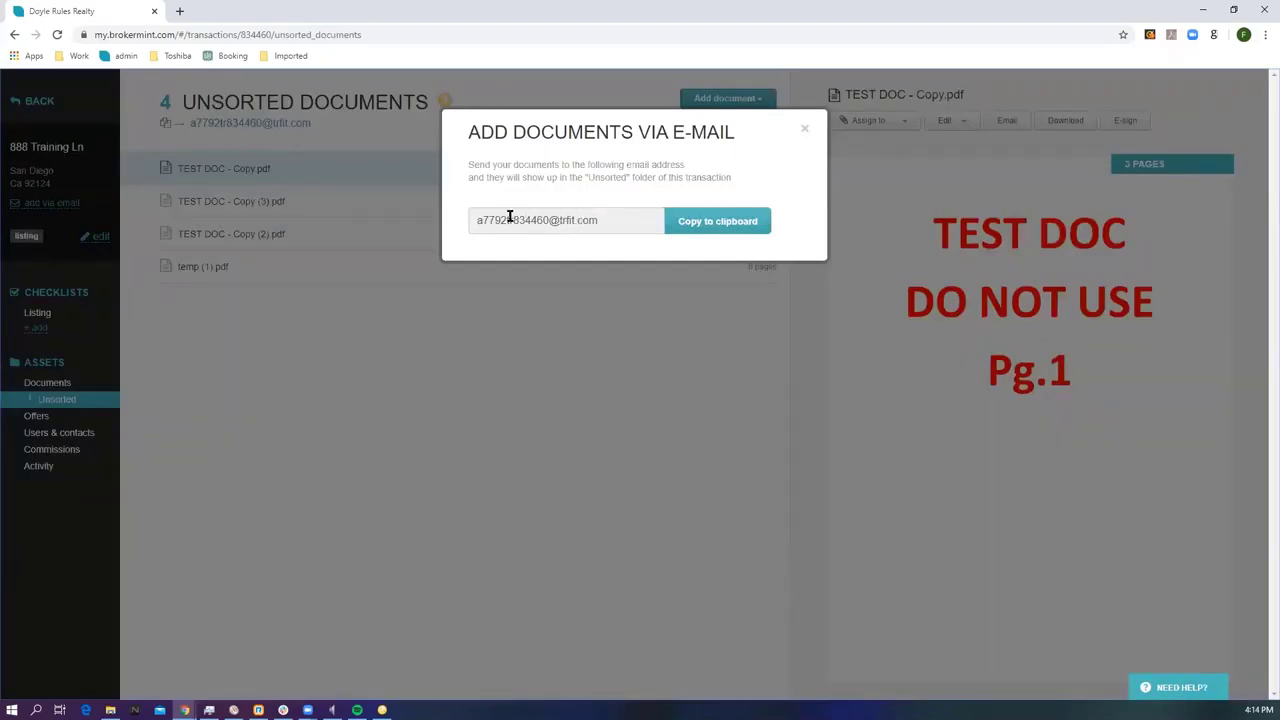
pyautogui.click(805, 131)
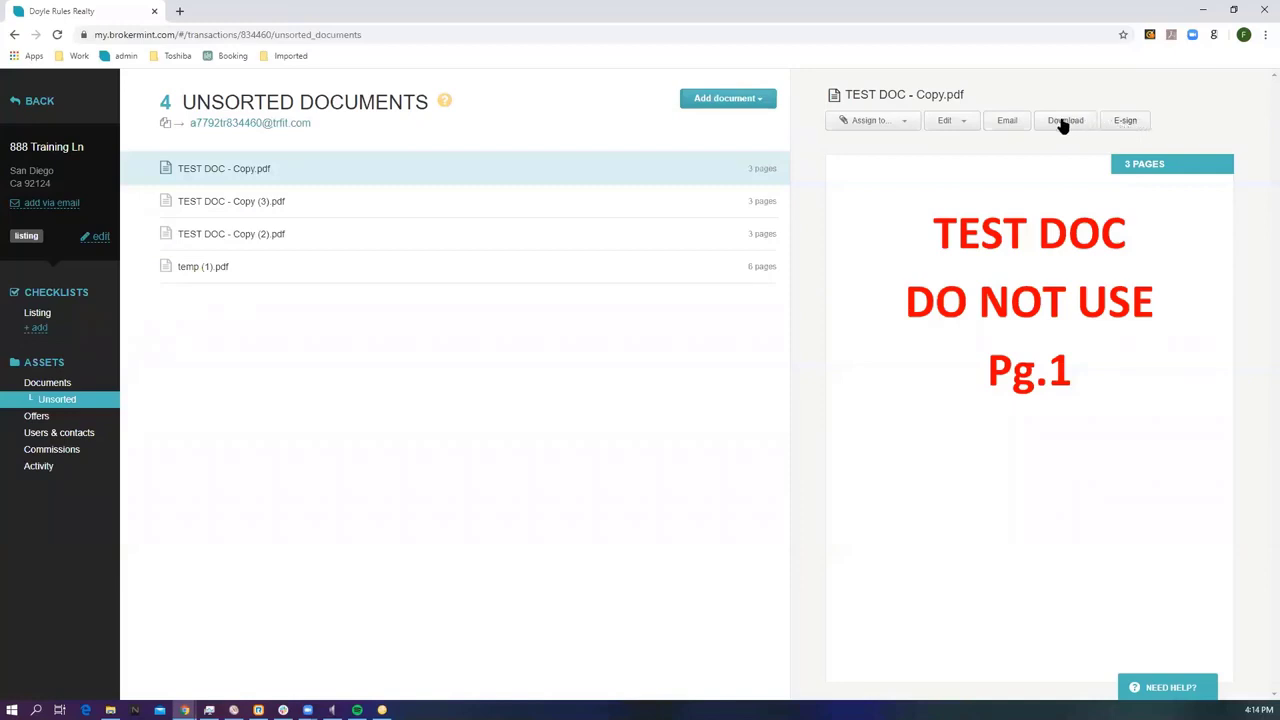
pyautogui.click(965, 124)
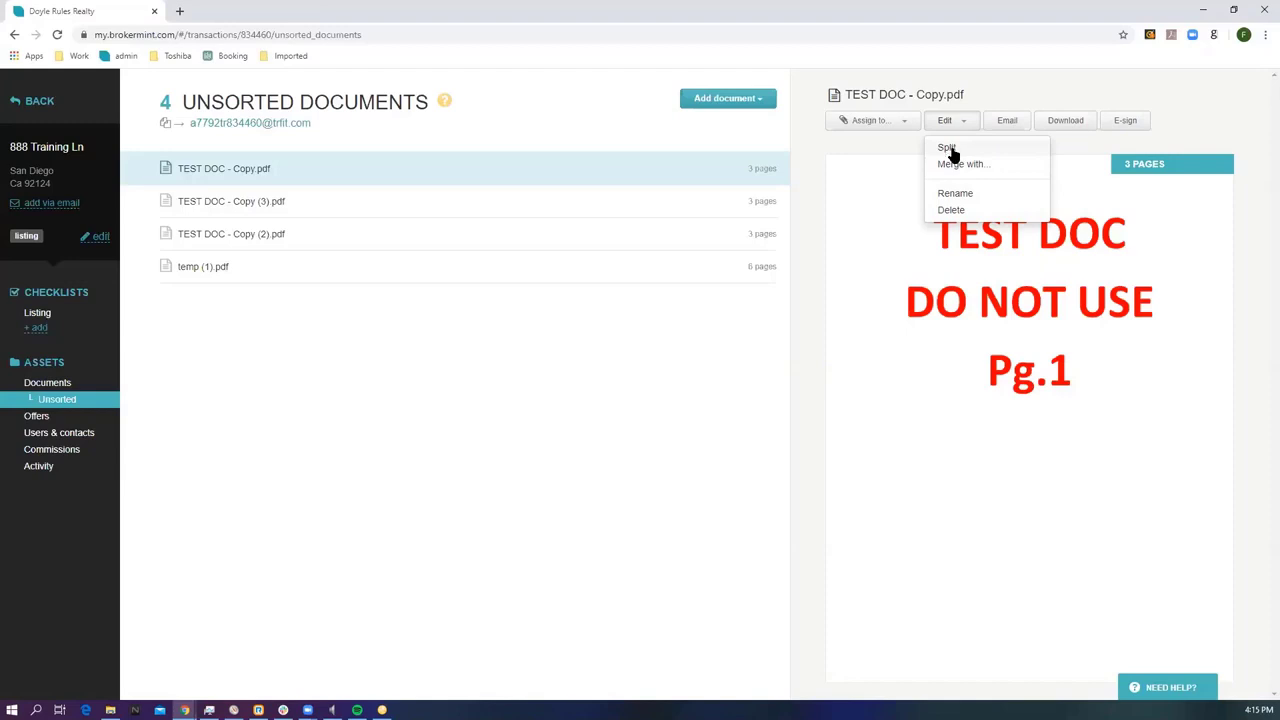
pyautogui.click(952, 166)
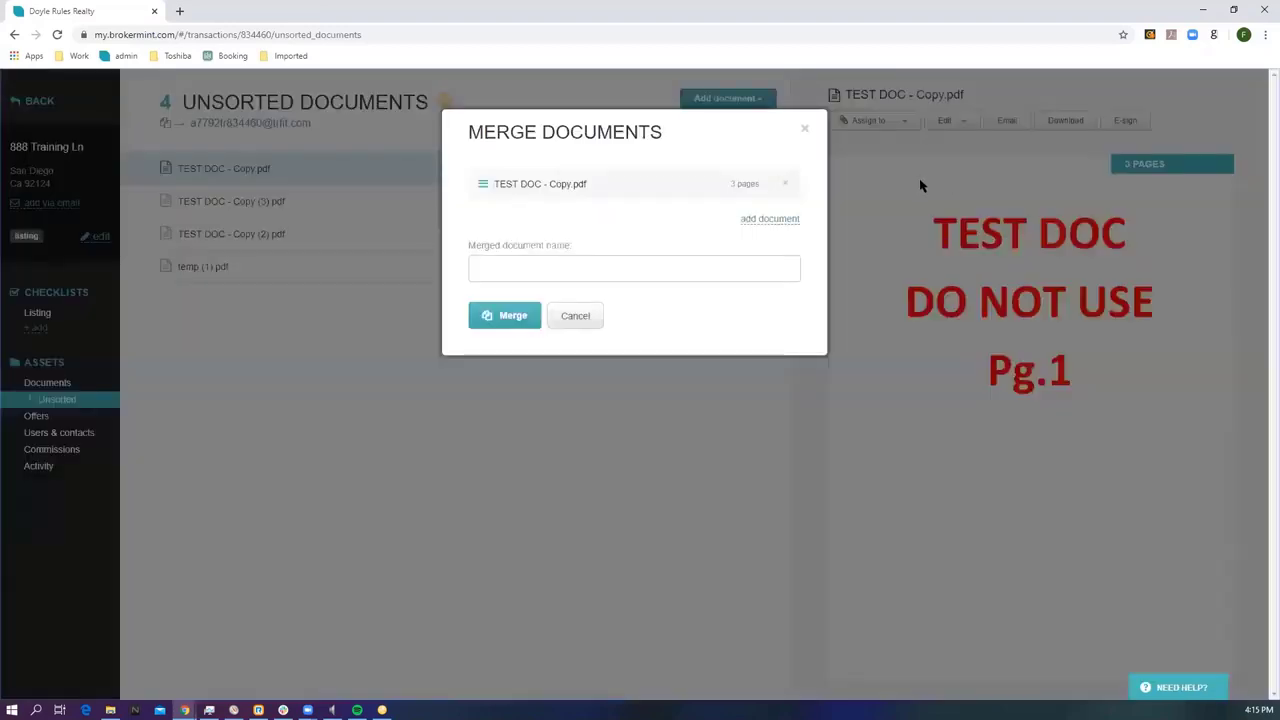
pyautogui.click(762, 220)
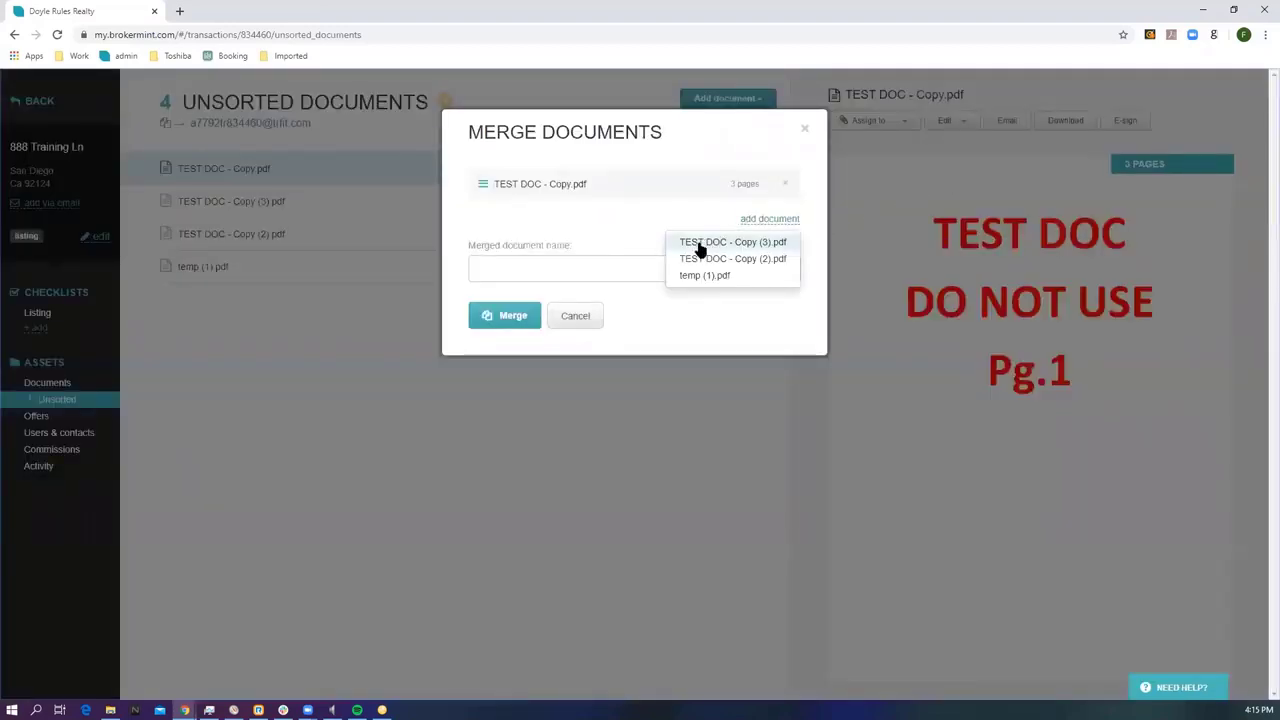
pyautogui.click(703, 242)
pyautogui.click(756, 256)
pyautogui.click(714, 285)
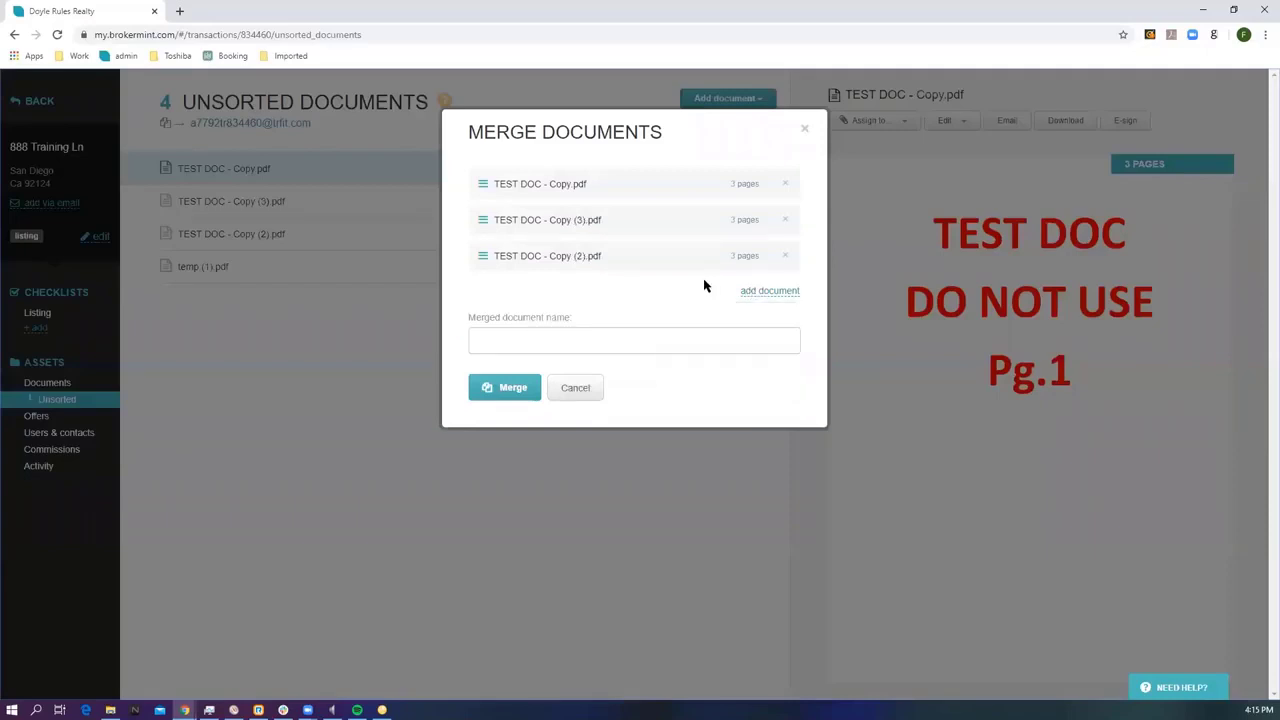
pyautogui.click(553, 333)
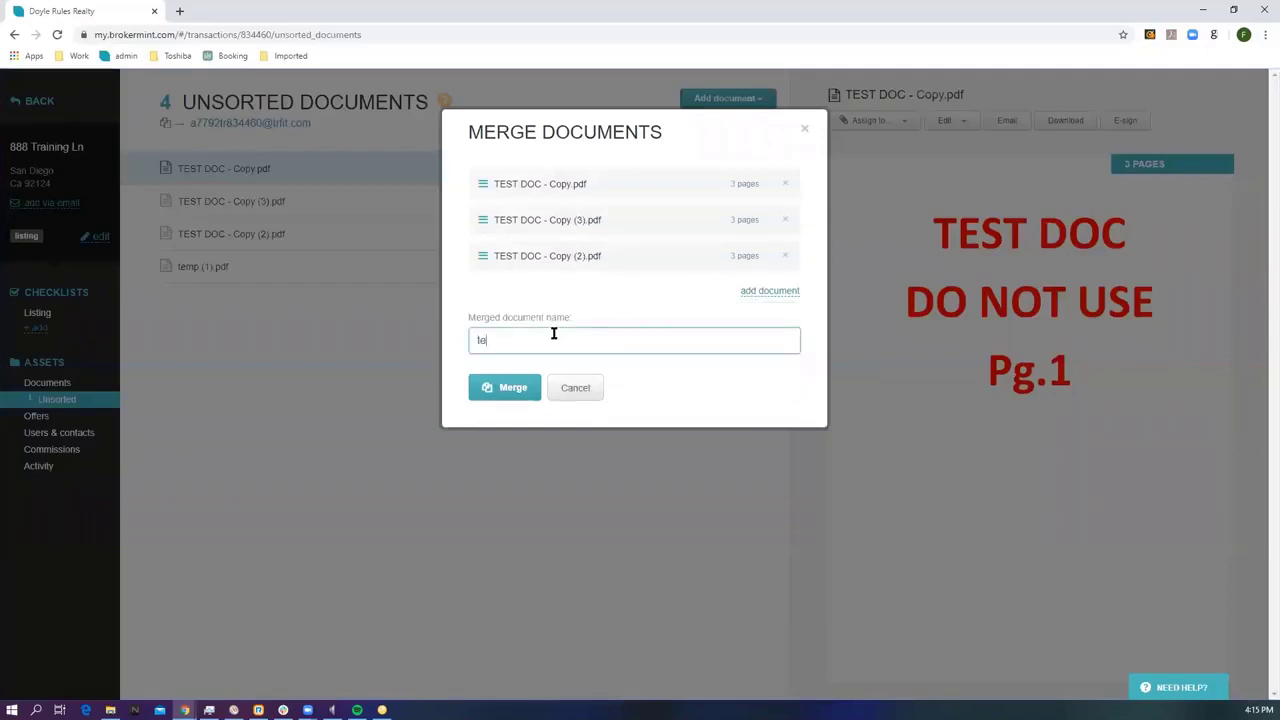
pyautogui.click(511, 392)
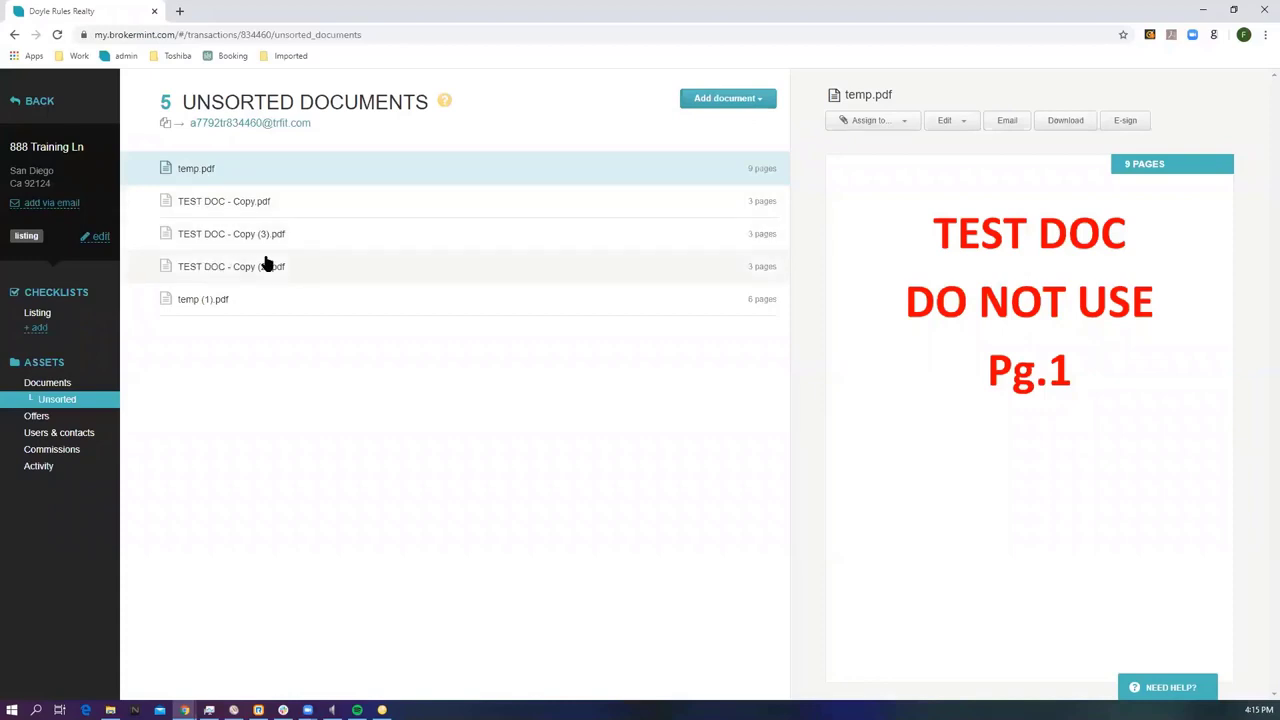
# Start splitting temp.pdf and assign pages 1–4 to Listing agreement.
pyautogui.click(960, 124)
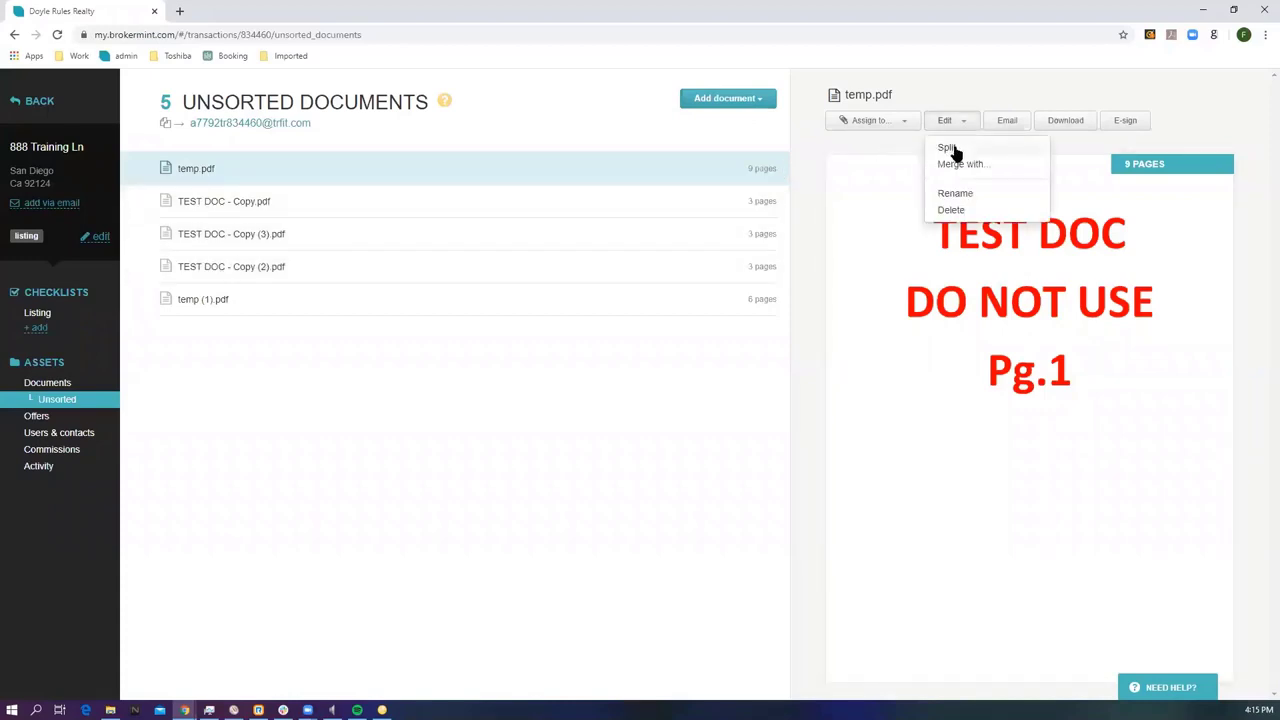
pyautogui.click(948, 148)
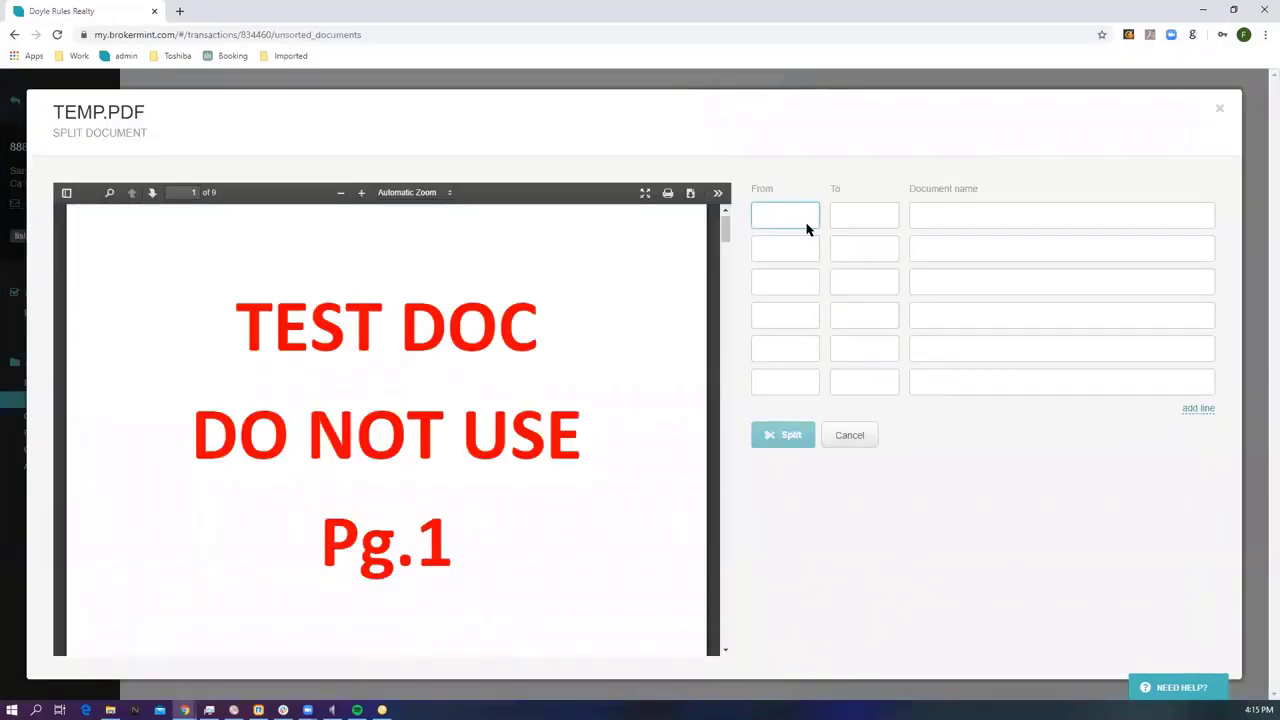
pyautogui.write('1')
pyautogui.click(871, 214)
pyautogui.write('4')
pyautogui.click(932, 214)
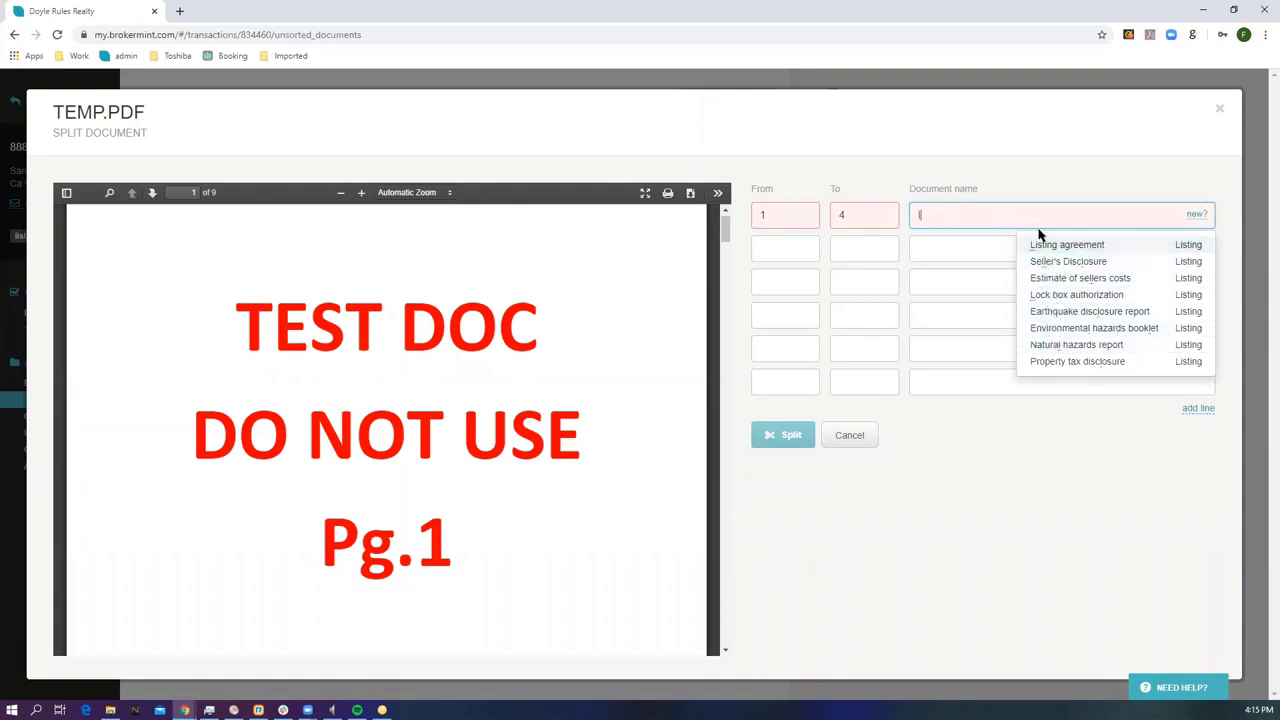
pyautogui.write('list')
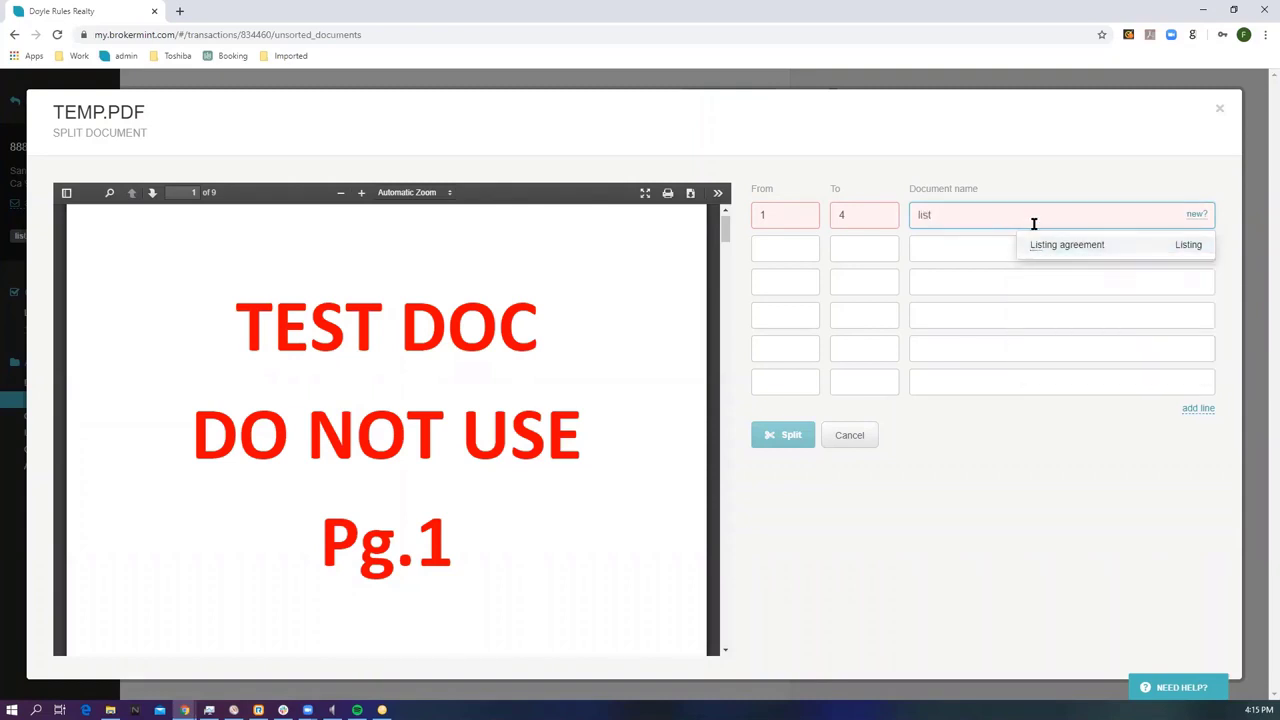
pyautogui.click(1049, 245)
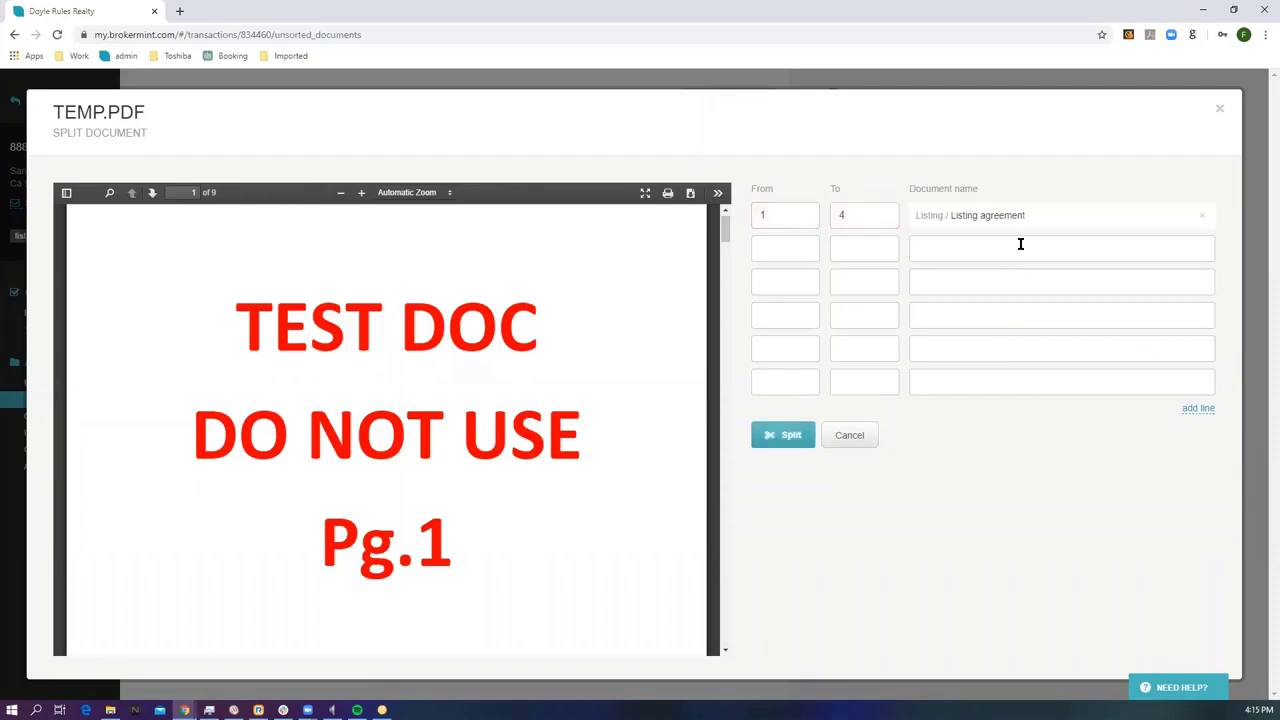
# Assign pages 5–6 to a newly created checklist item named survey.
pyautogui.click(799, 244)
pyautogui.write('5')
pyautogui.click(871, 248)
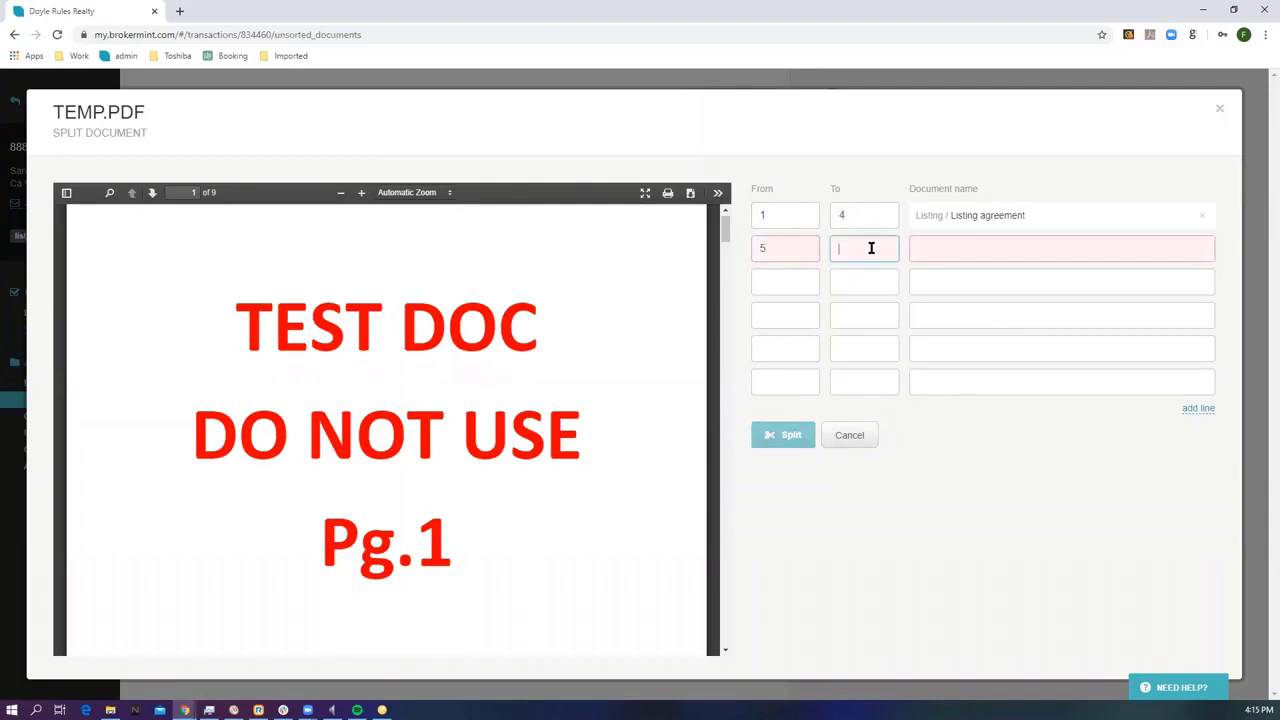
pyautogui.write('6')
pyautogui.click(931, 248)
pyautogui.write('survey')
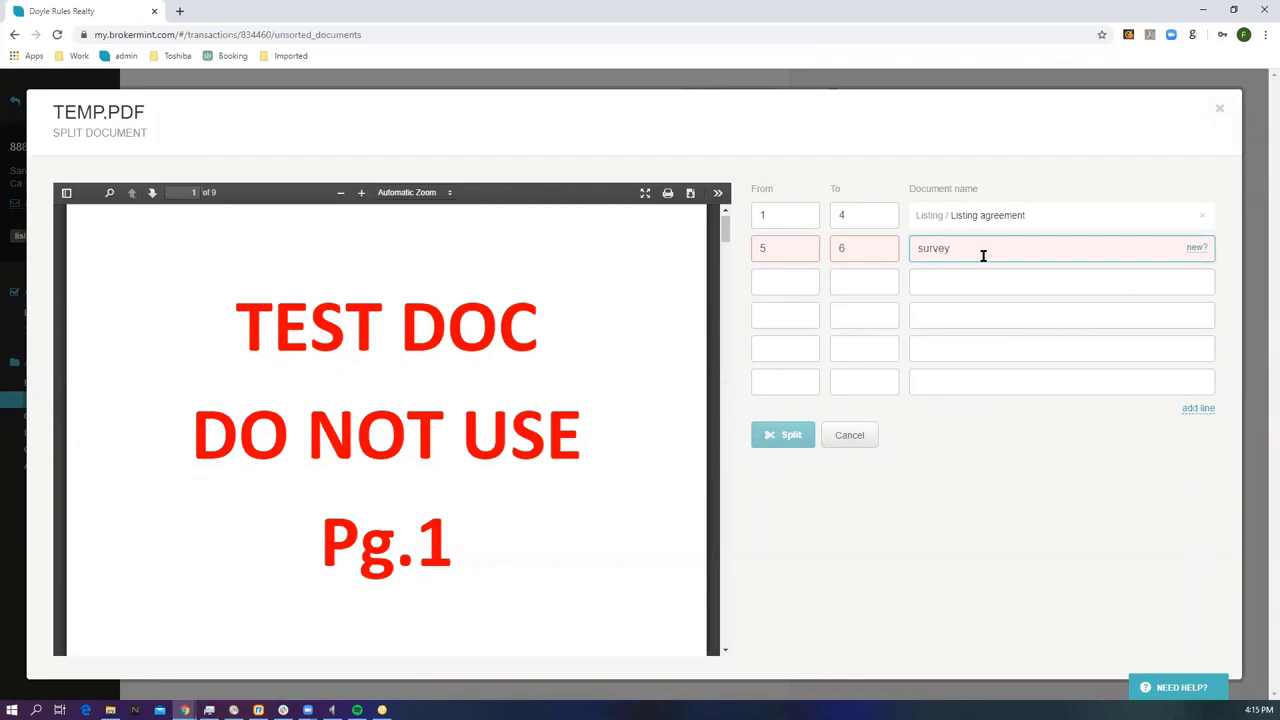
pyautogui.click(1198, 248)
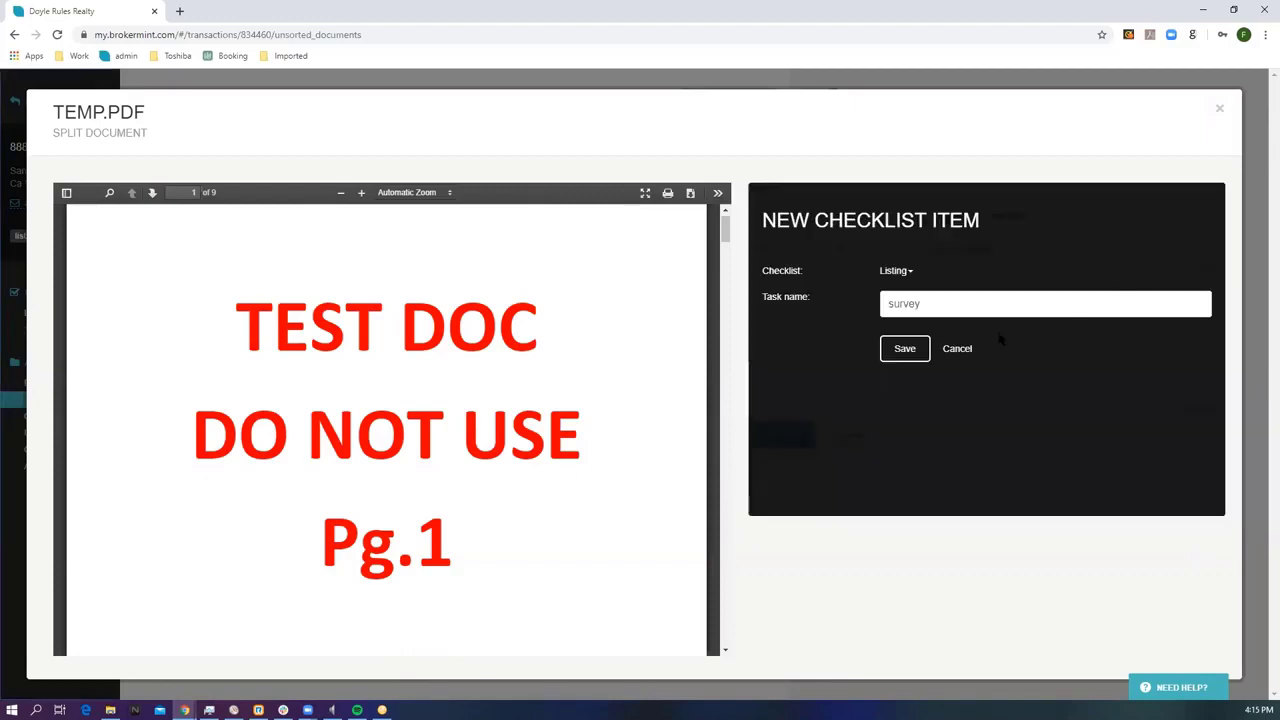
pyautogui.click(906, 348)
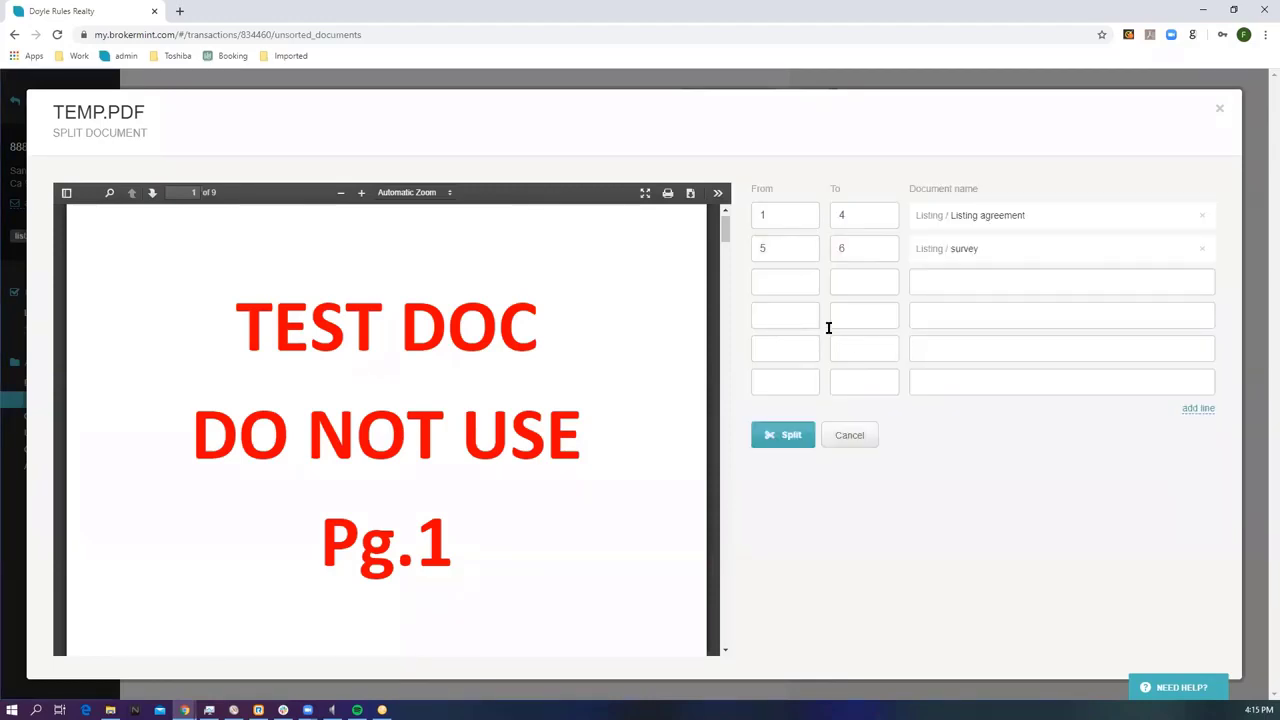
# Set pages 7–9 as the unsorted document misc and perform the split.
pyautogui.click(793, 281)
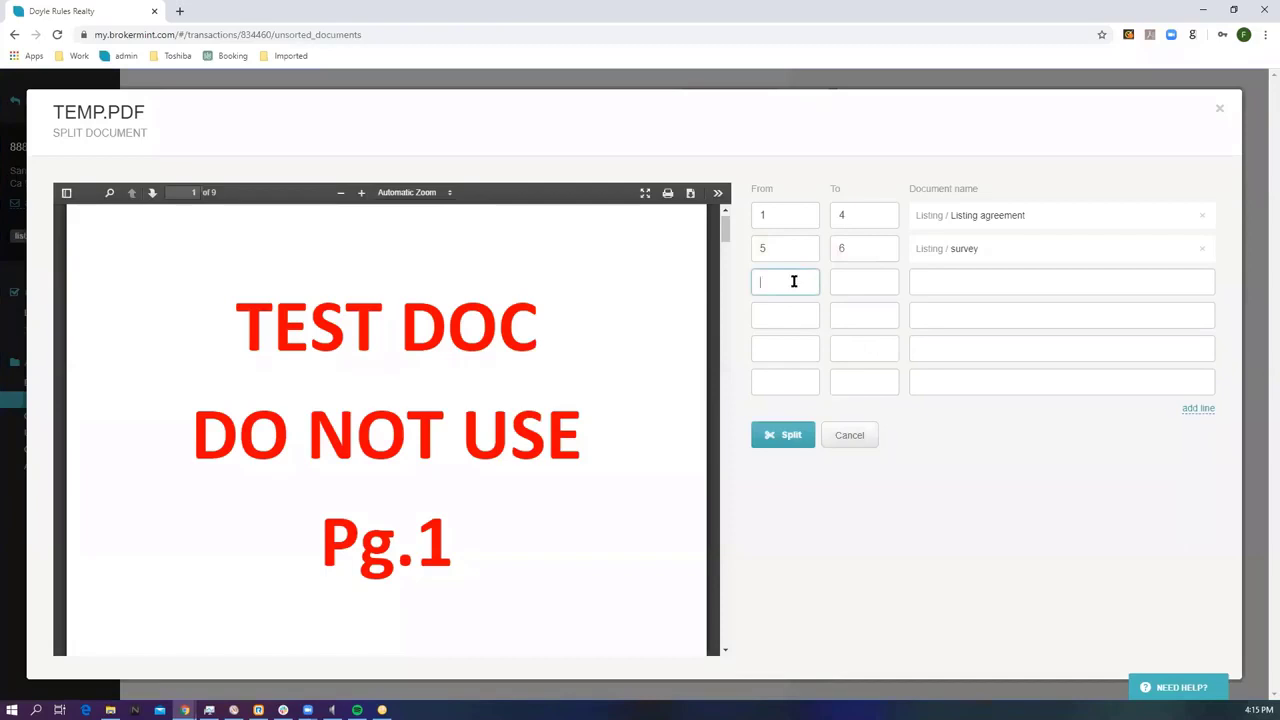
pyautogui.write('7')
pyautogui.click(875, 279)
pyautogui.write('9')
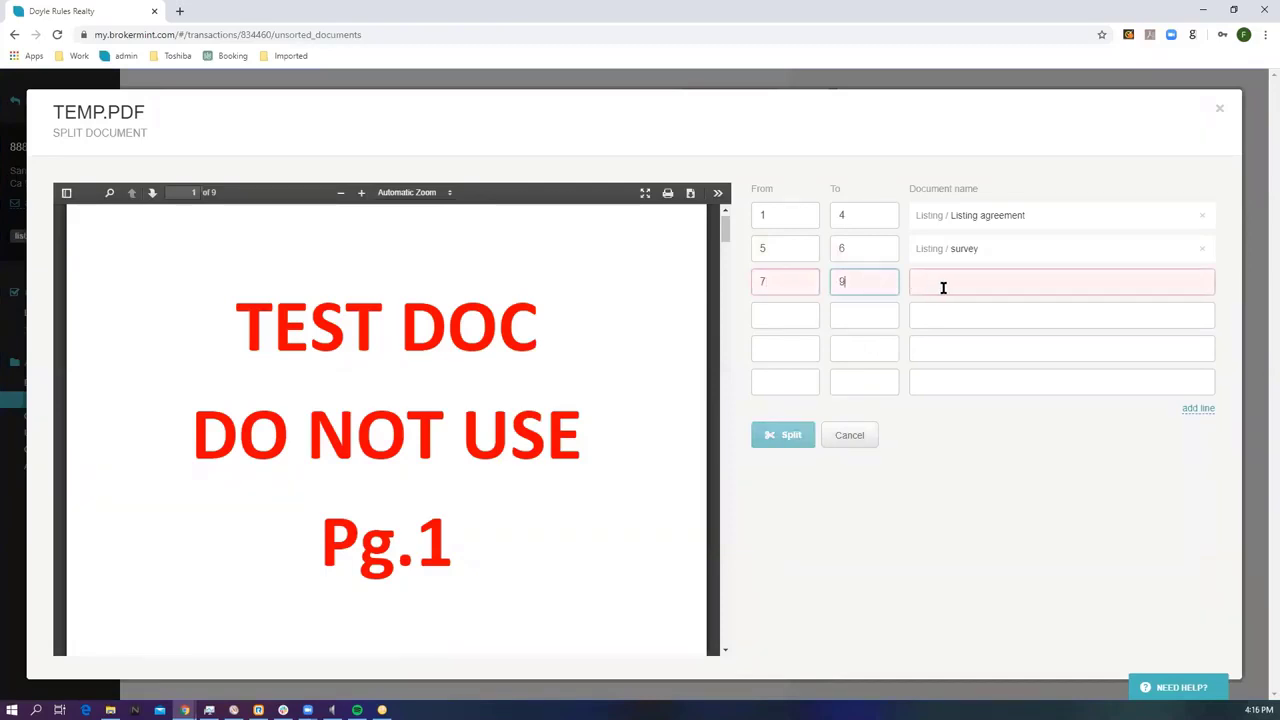
pyautogui.click(952, 285)
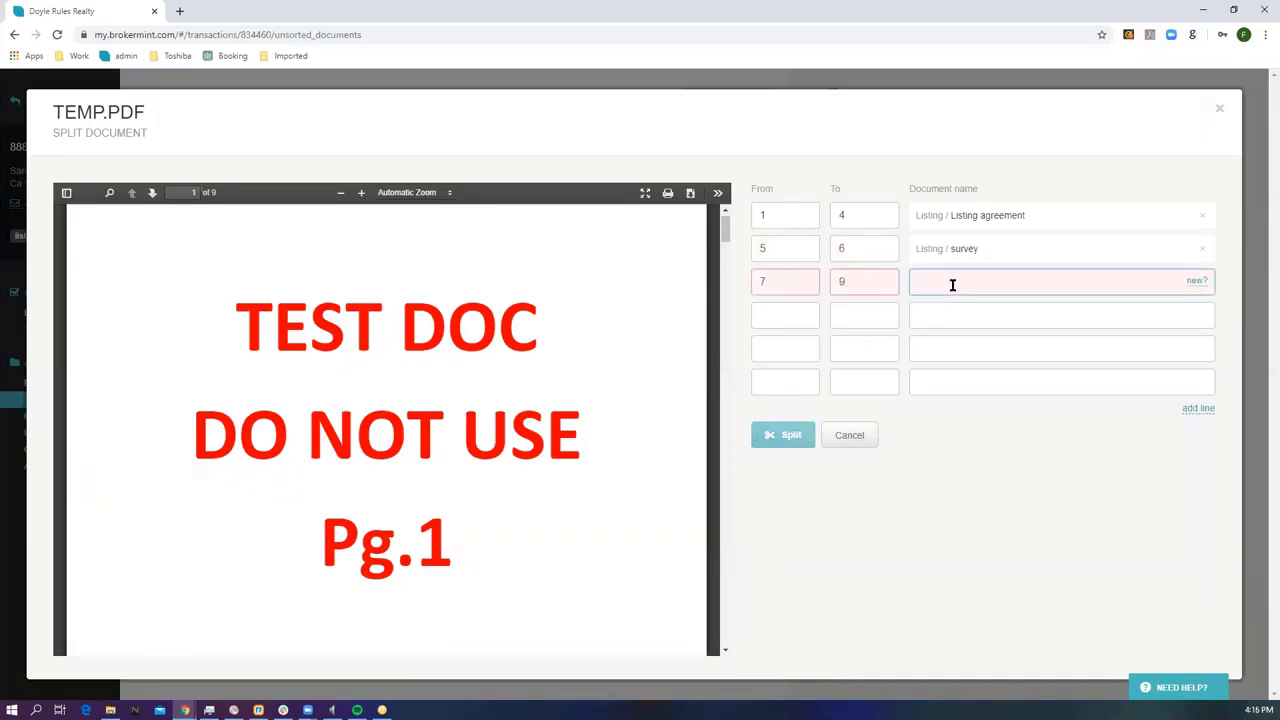
pyautogui.write('misc')
pyautogui.press('BackSpace')
pyautogui.write('c')
pyautogui.press('Return')
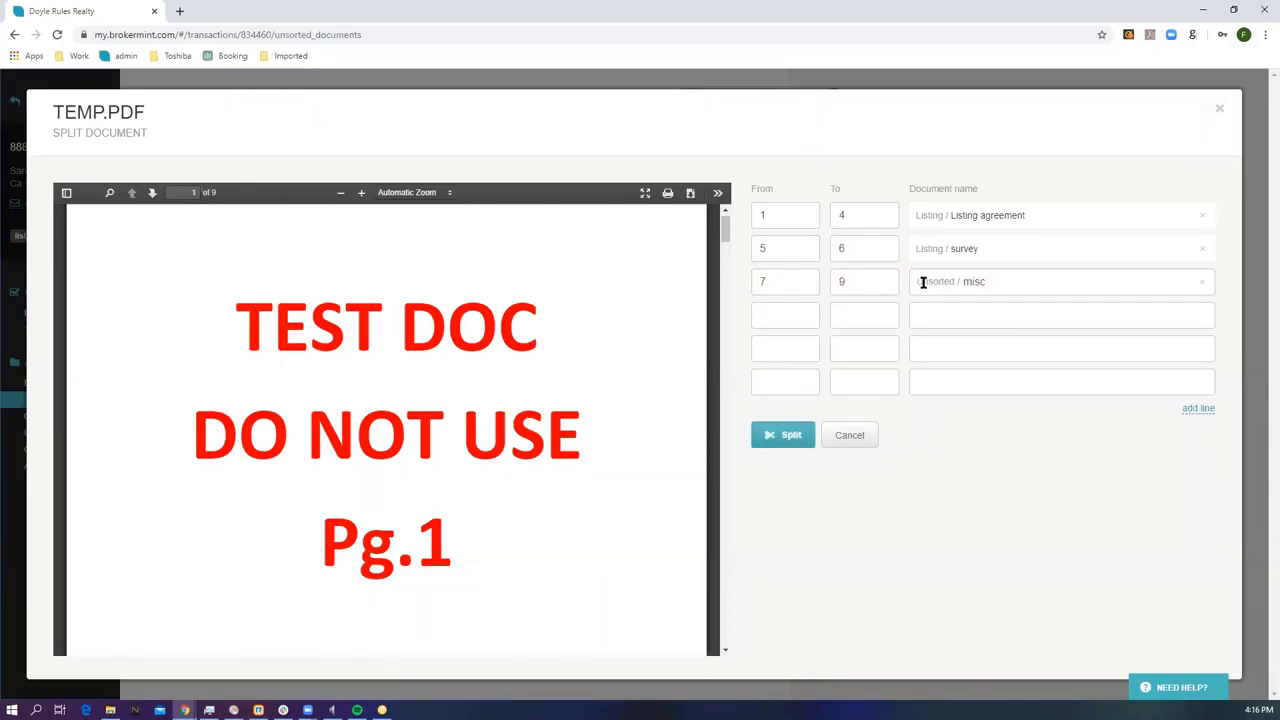
pyautogui.click(785, 434)
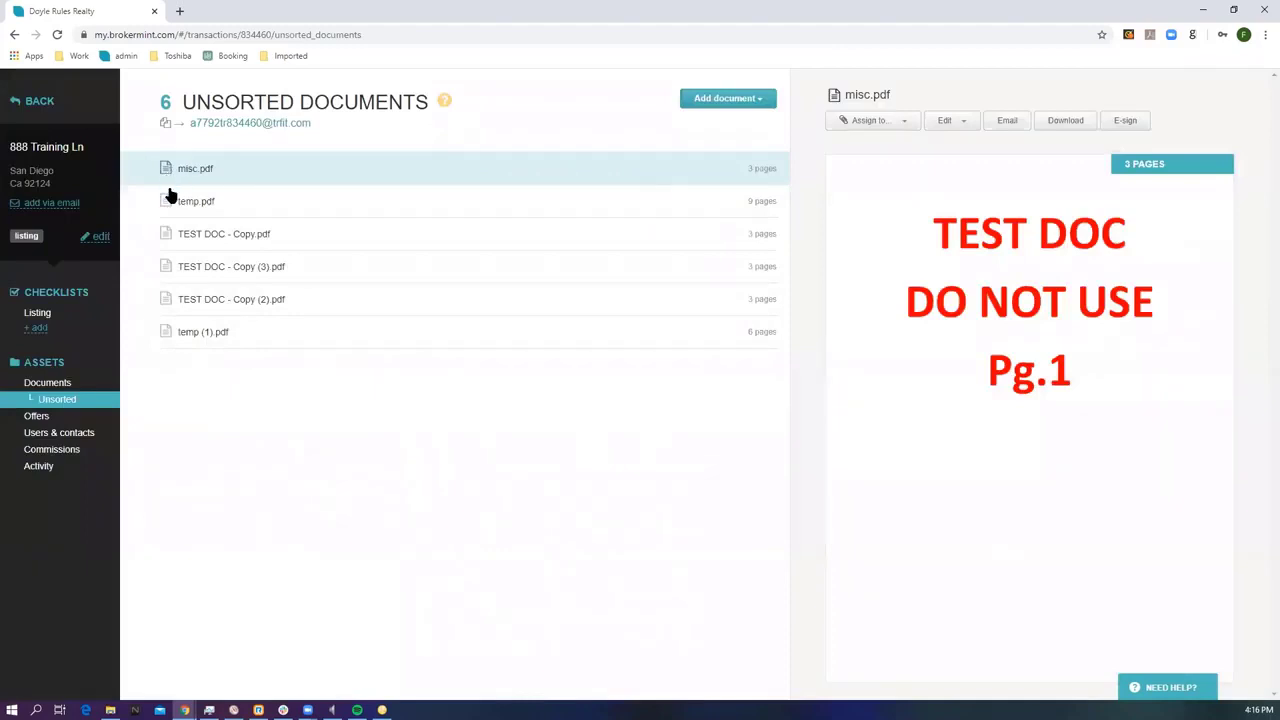
pyautogui.click(82, 384)
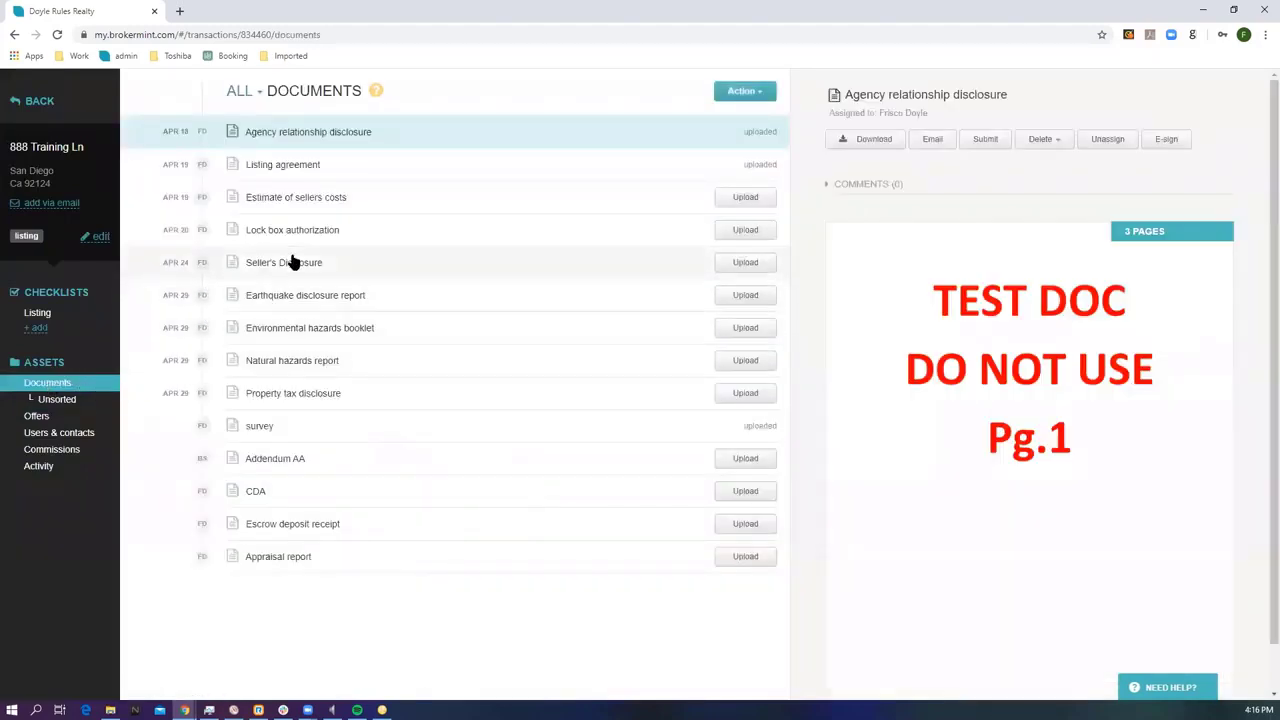
pyautogui.click(321, 173)
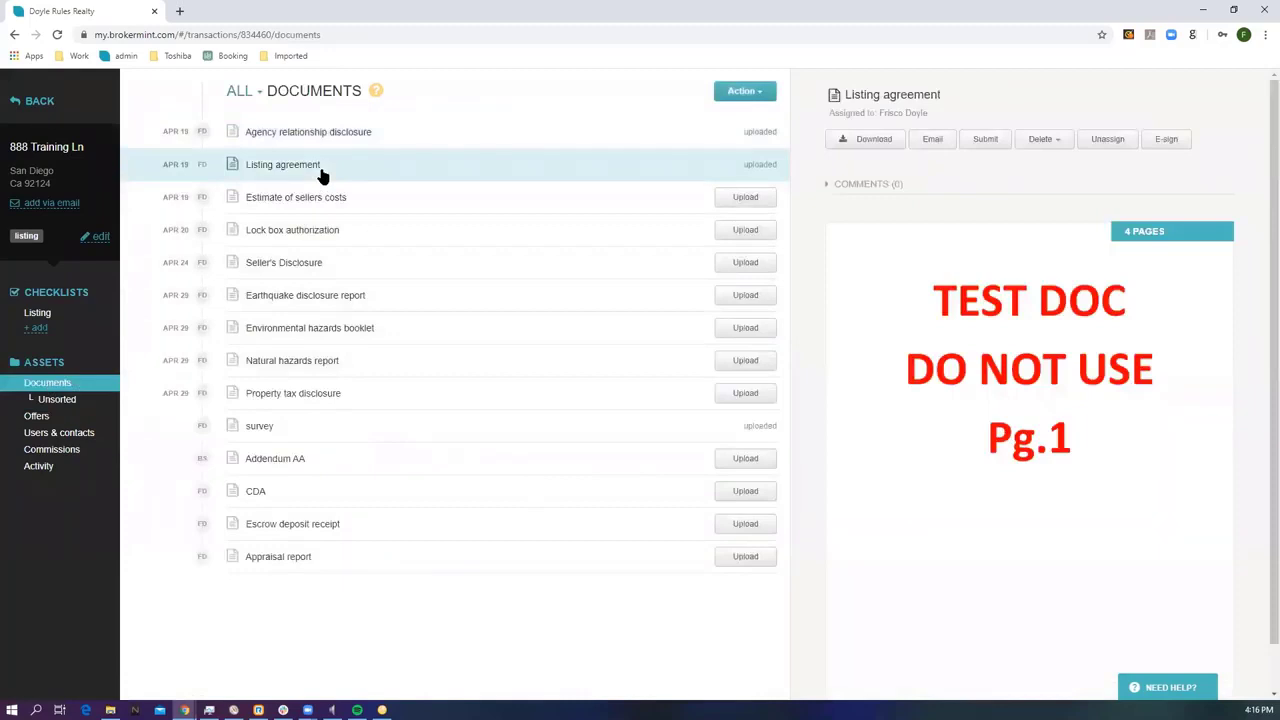
pyautogui.click(288, 432)
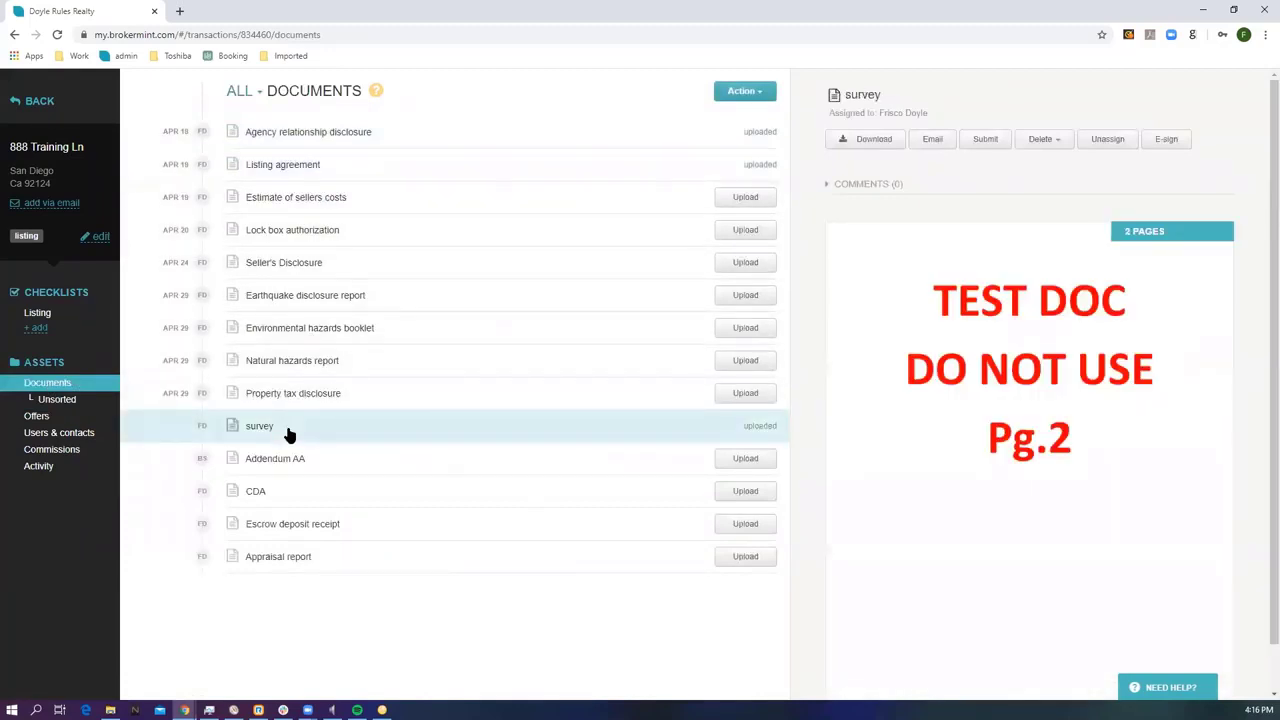
pyautogui.click(75, 400)
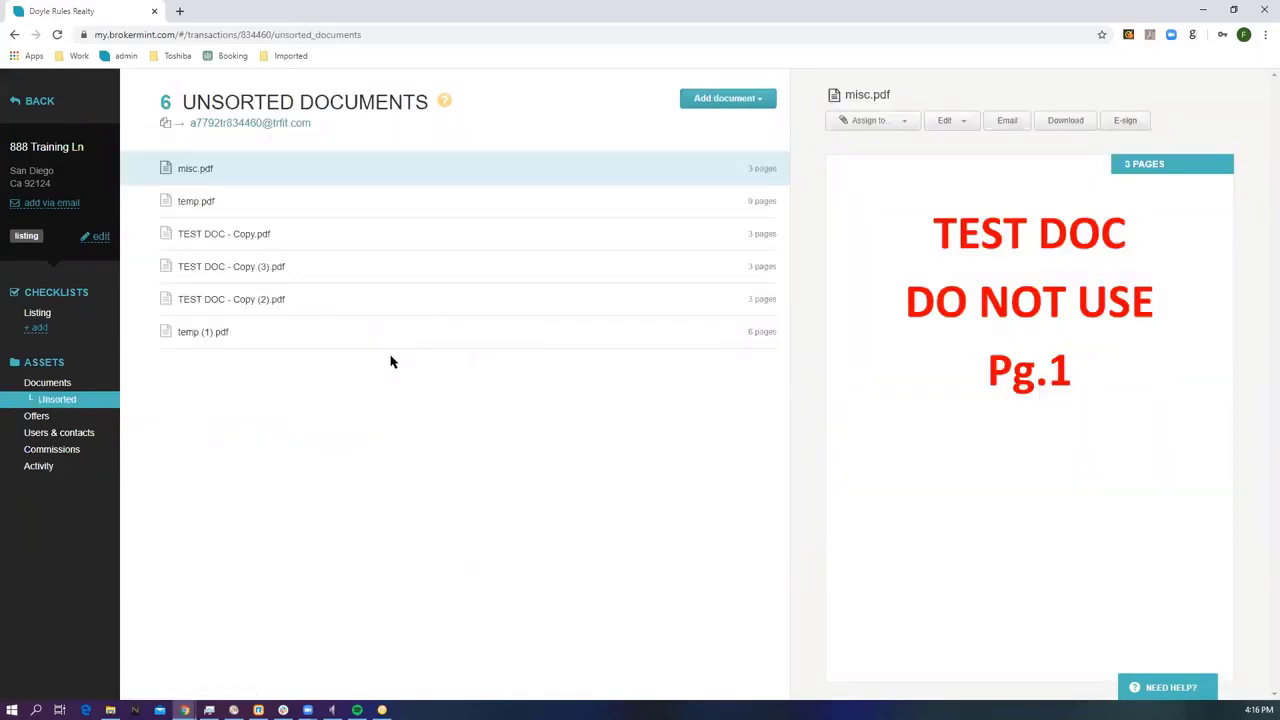
# File misc.pdf, temp.pdf, TEST DOC - Copy and Copy (3) under Estimate of sellers costs, Lock box, Earthquake disclosure, CDA.
pyautogui.click(884, 122)
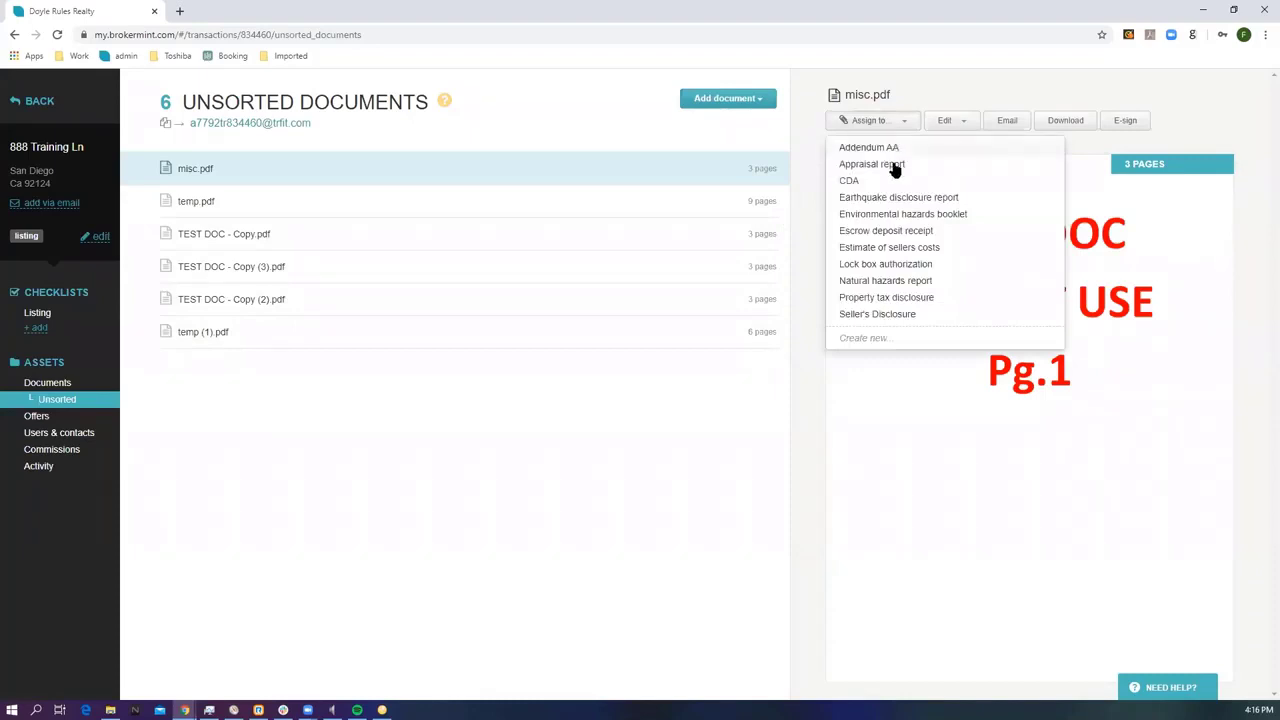
pyautogui.click(878, 247)
pyautogui.click(870, 121)
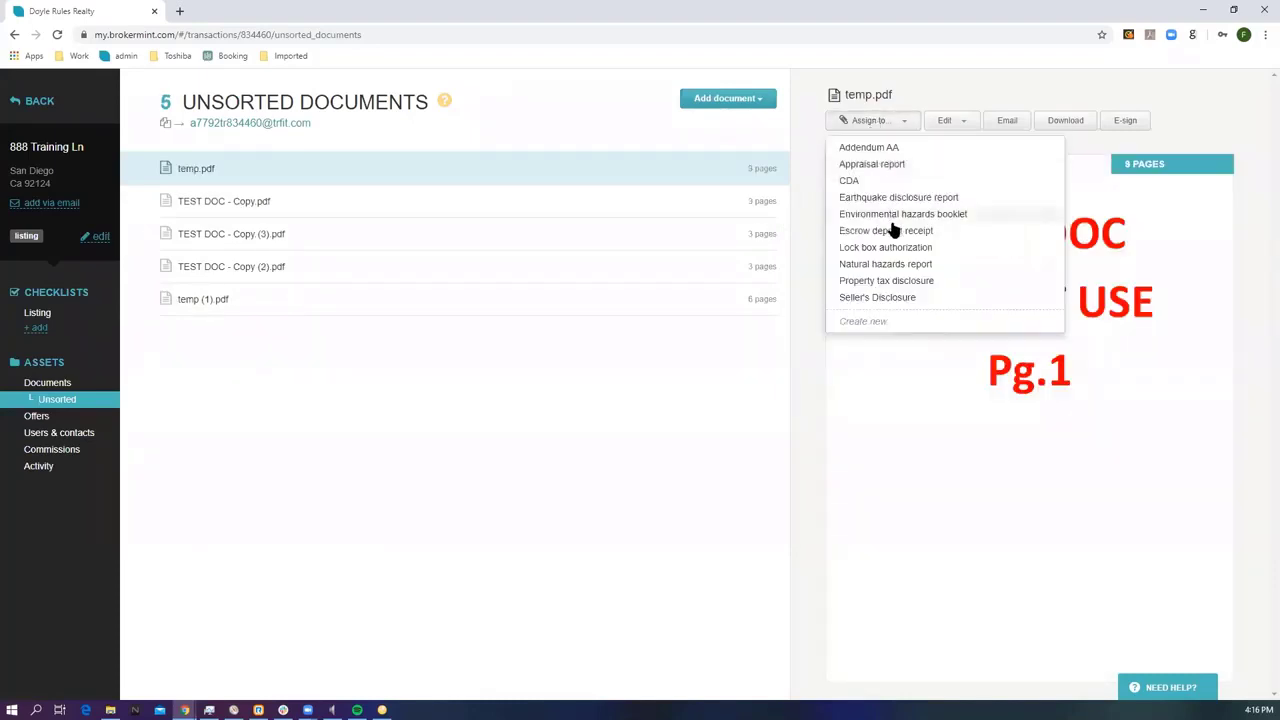
pyautogui.click(892, 245)
pyautogui.click(868, 120)
pyautogui.click(871, 200)
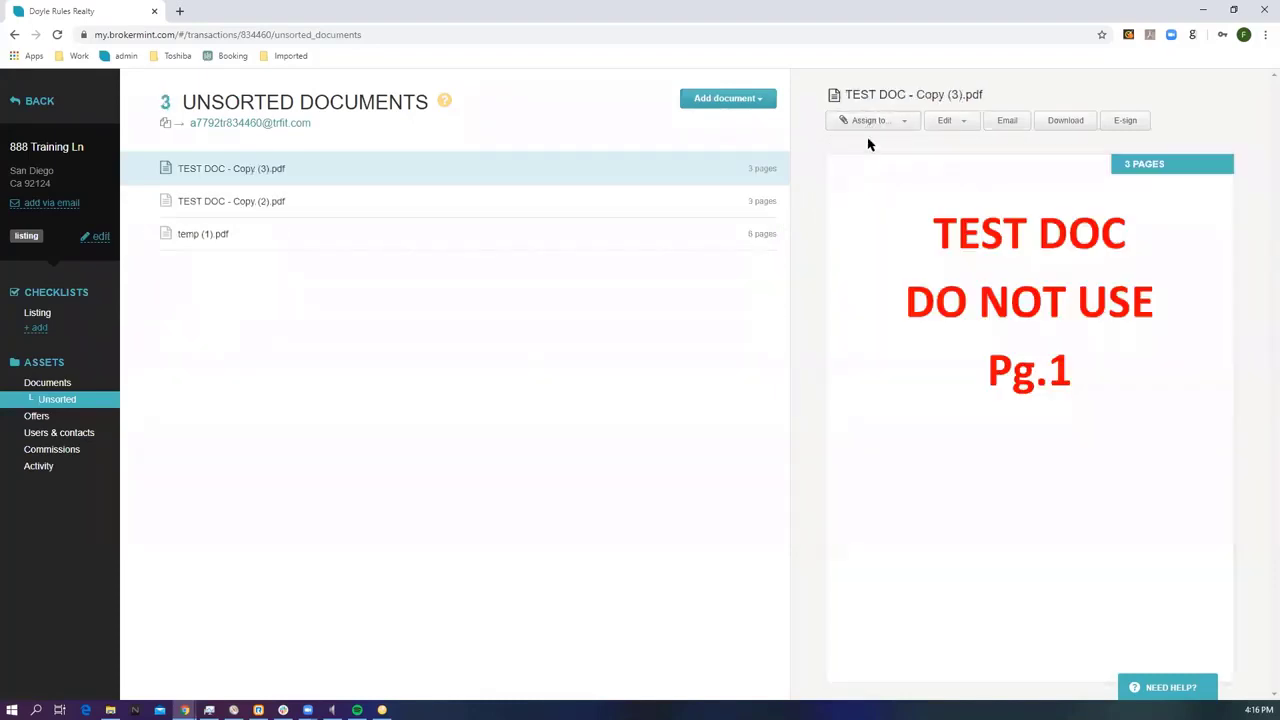
pyautogui.click(869, 122)
pyautogui.click(877, 179)
# File TEST DOC - Copy (2).pdf under a new task named Test.
pyautogui.click(868, 125)
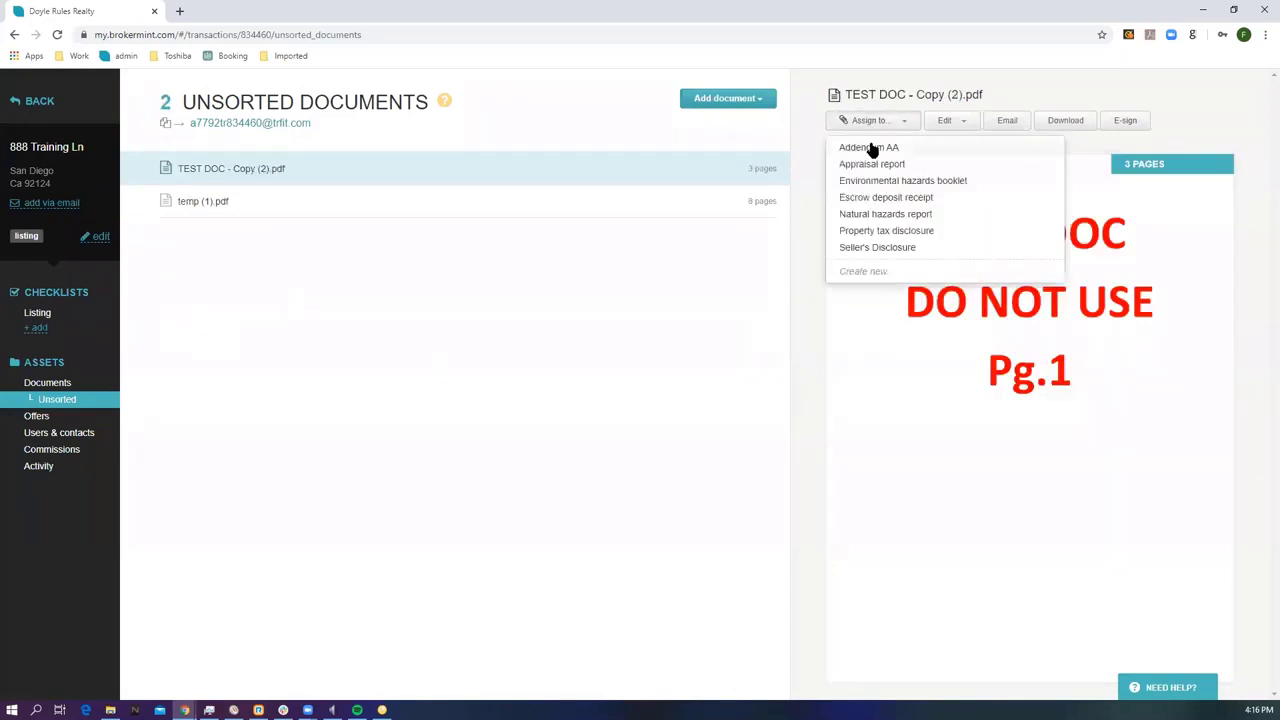
pyautogui.click(868, 275)
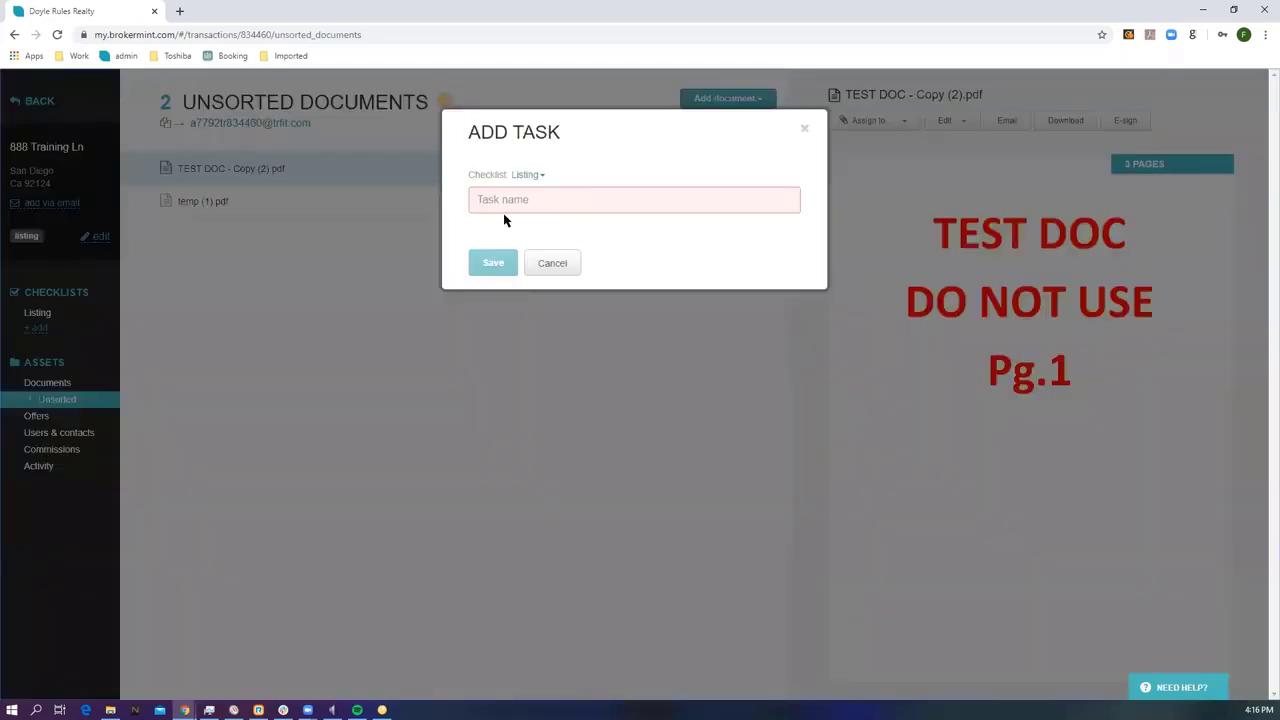
pyautogui.write('T')
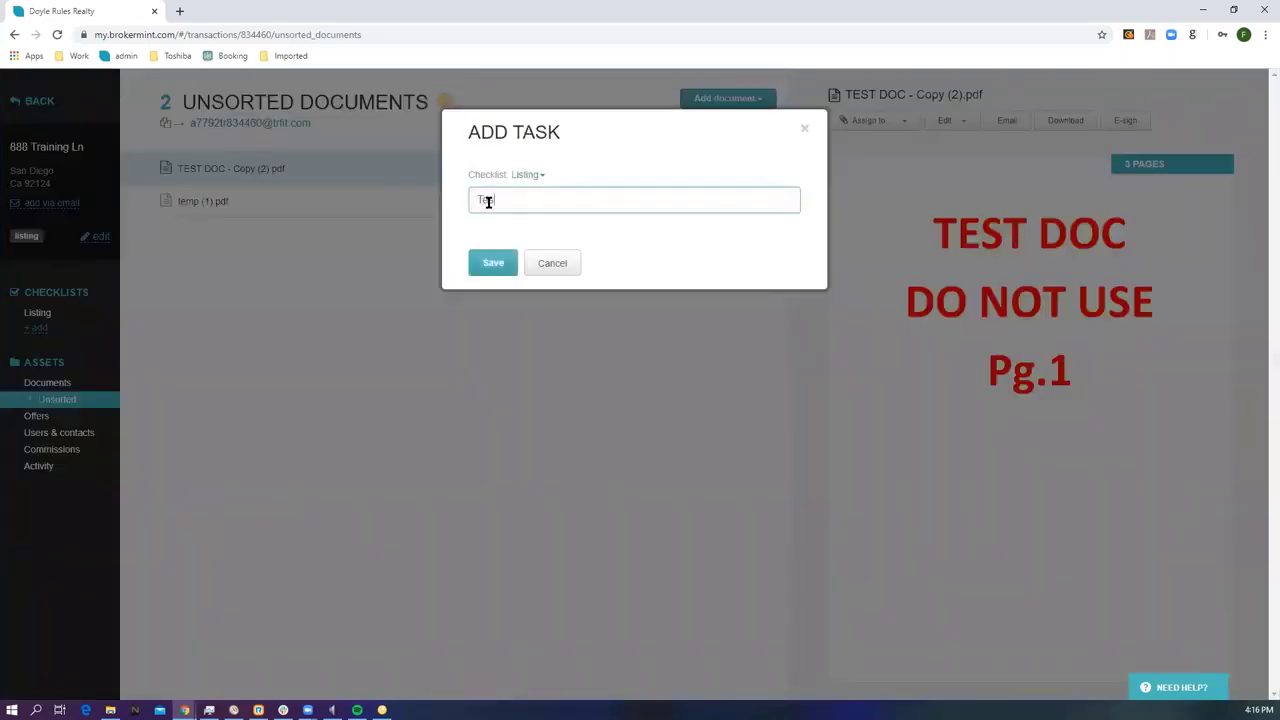
pyautogui.write('est')
pyautogui.click(491, 263)
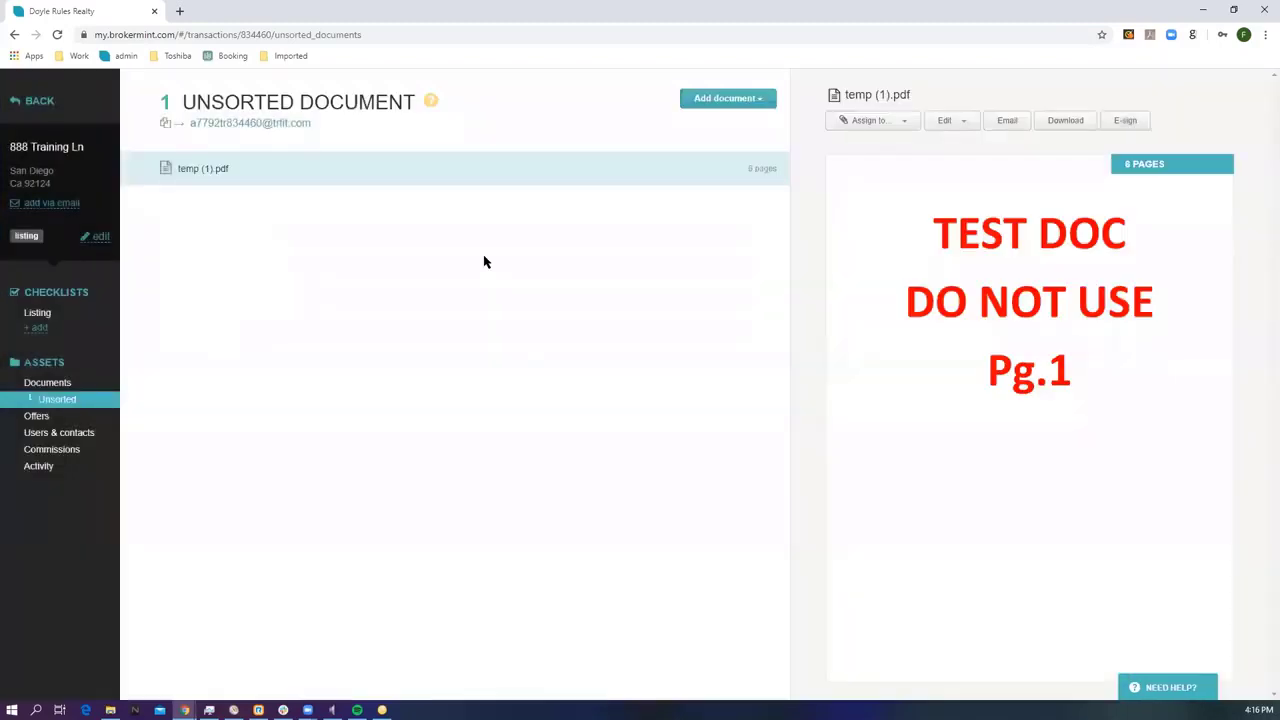
# From the Documents list, delete only the document filed under Test, keeping the task.
pyautogui.click(88, 382)
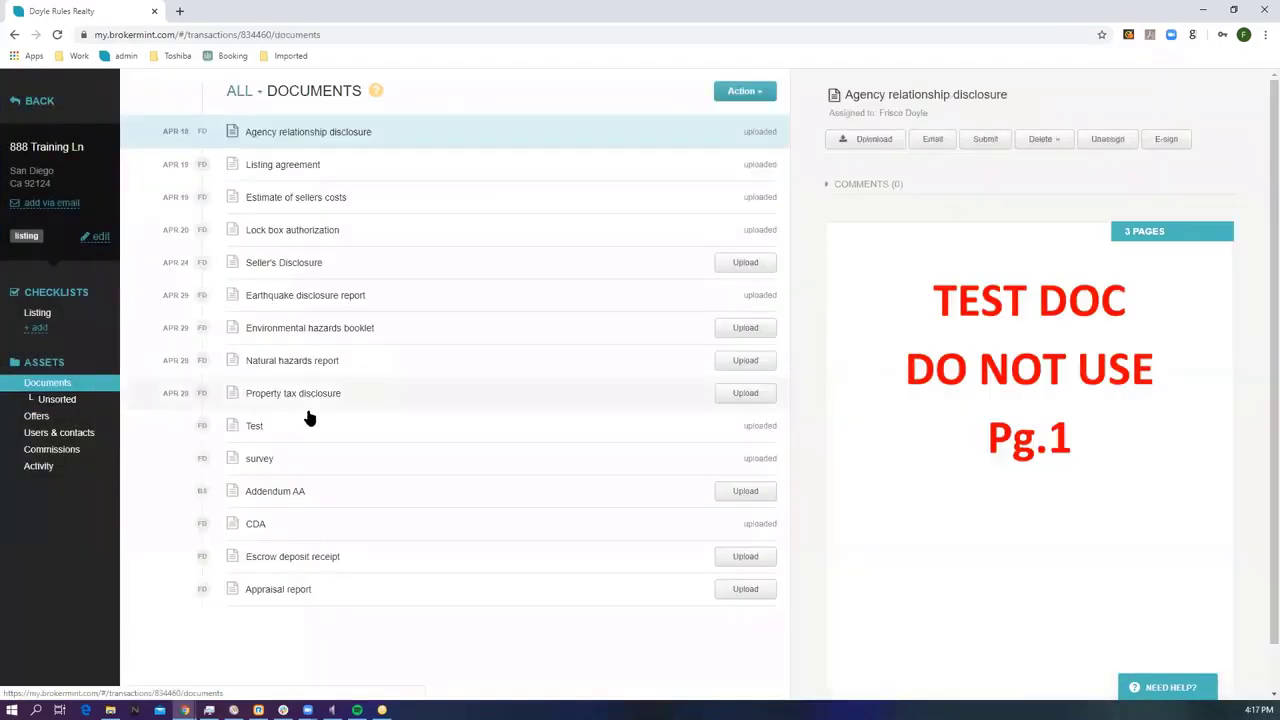
pyautogui.click(398, 428)
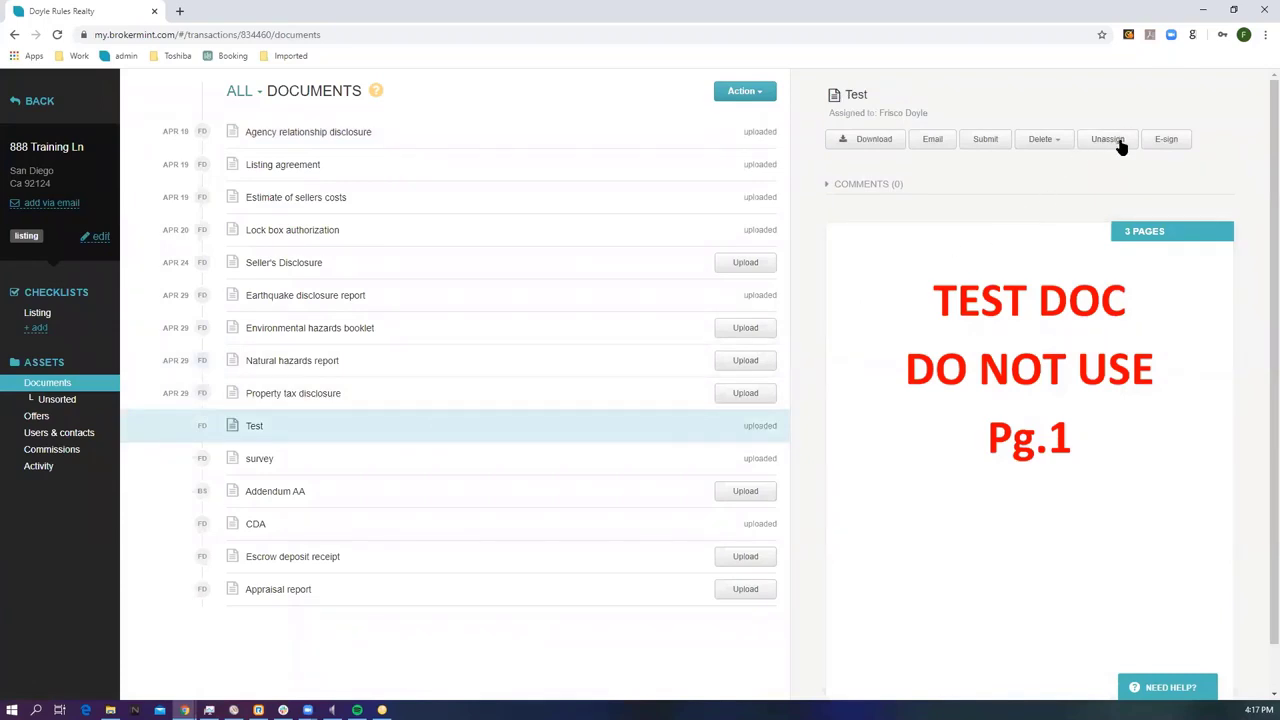
pyautogui.click(1046, 141)
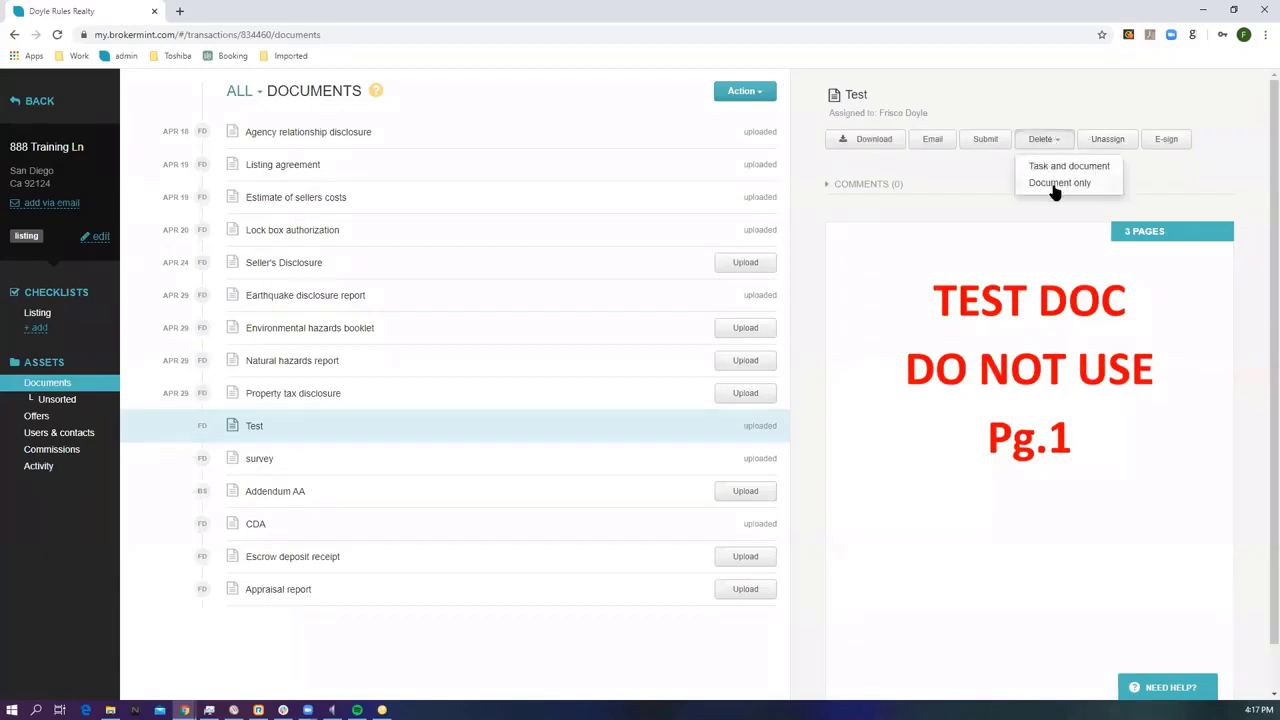
pyautogui.click(1055, 184)
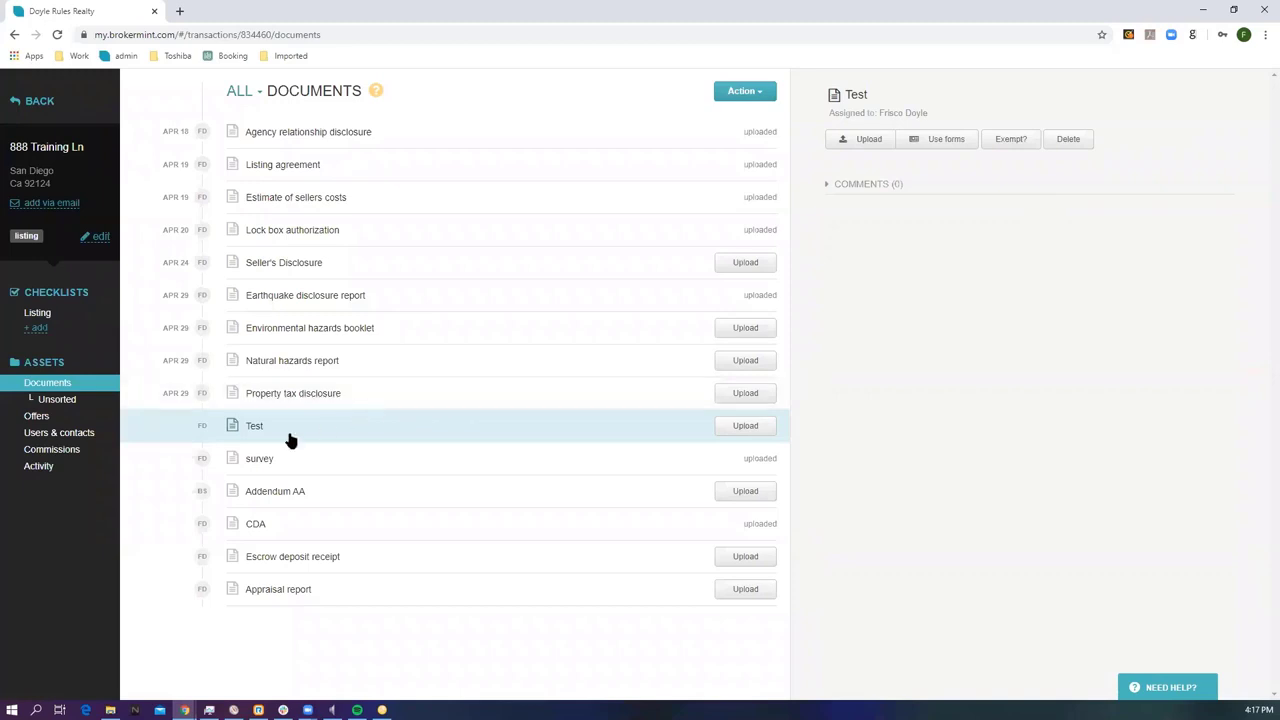
# Open the 888 Training Ln activity log and download TEST DOC - Copy (2).pdf from the latest event.
pyautogui.click(52, 467)
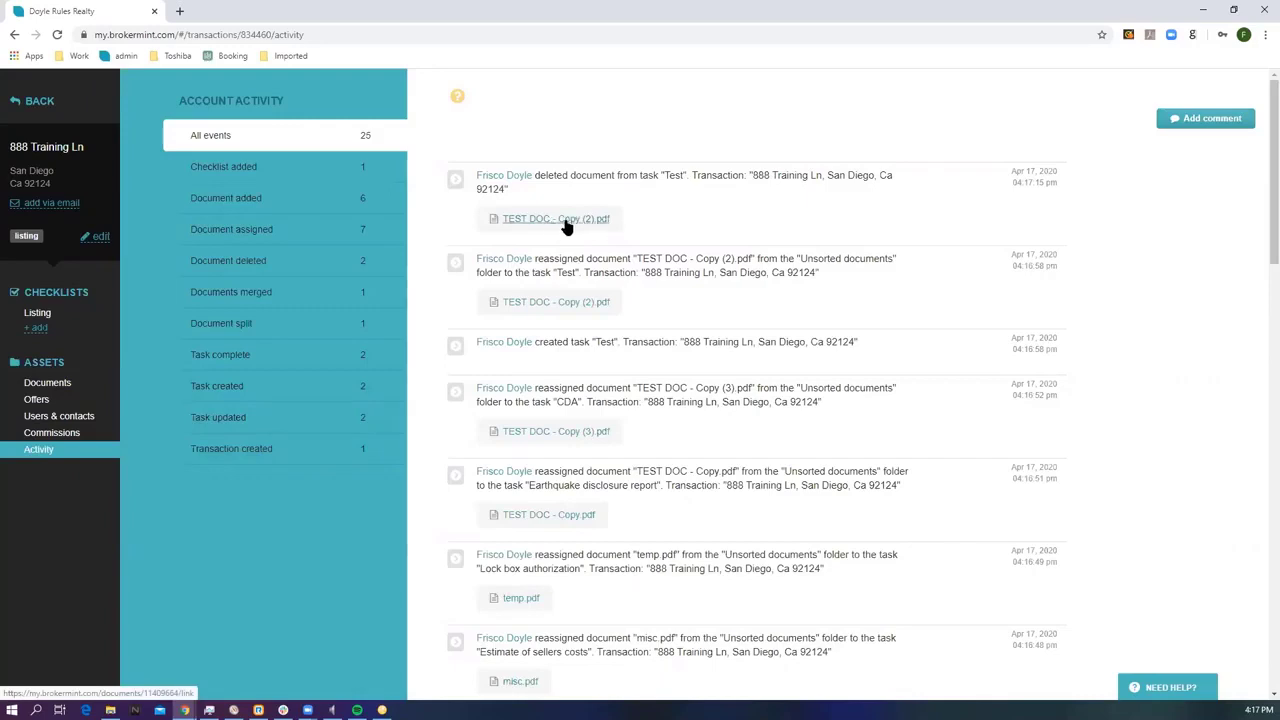
pyautogui.moveTo(535, 175); pyautogui.dragTo(618, 177)
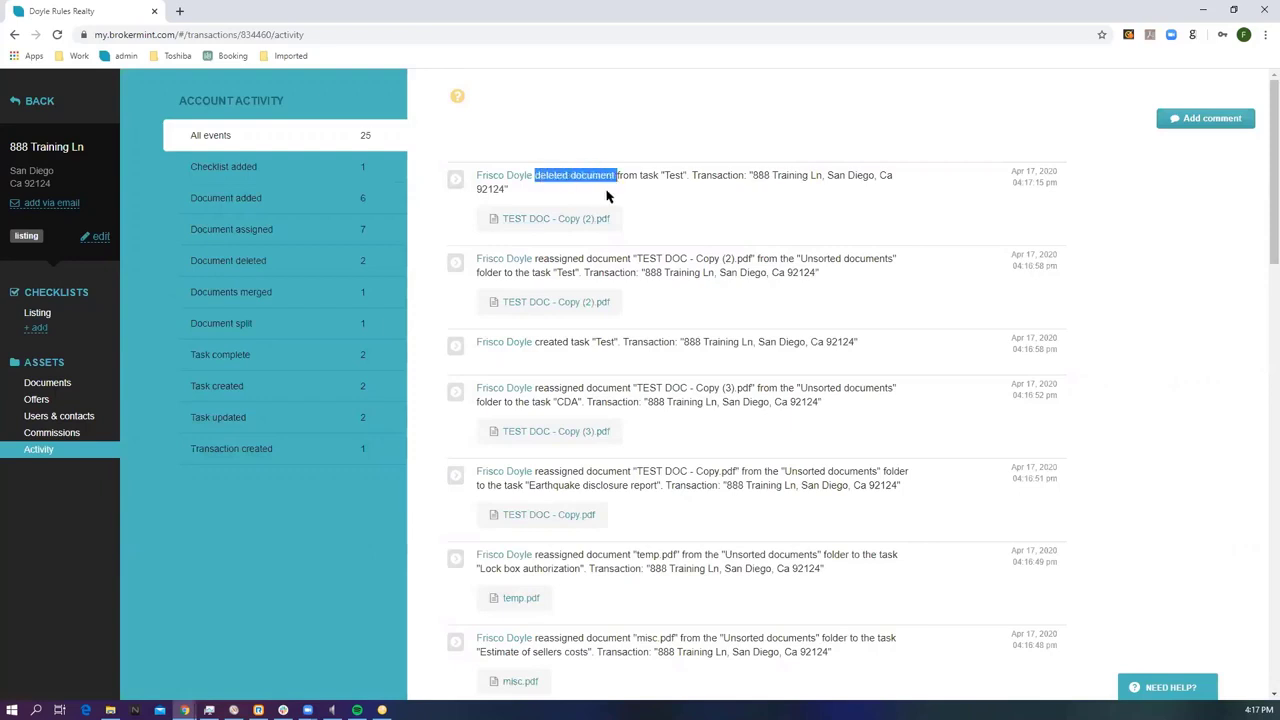
pyautogui.click(548, 222)
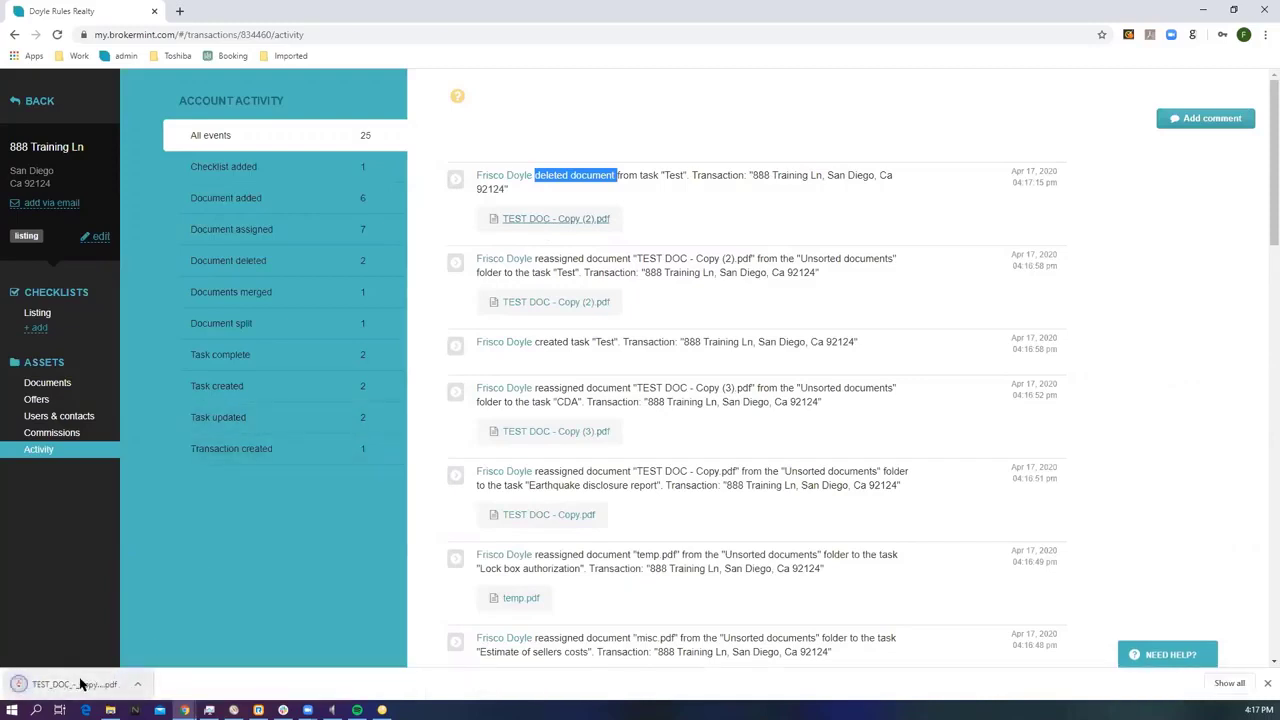
# Request an exemption for the Environmental hazards booklet from the Documents list.
pyautogui.click(62, 382)
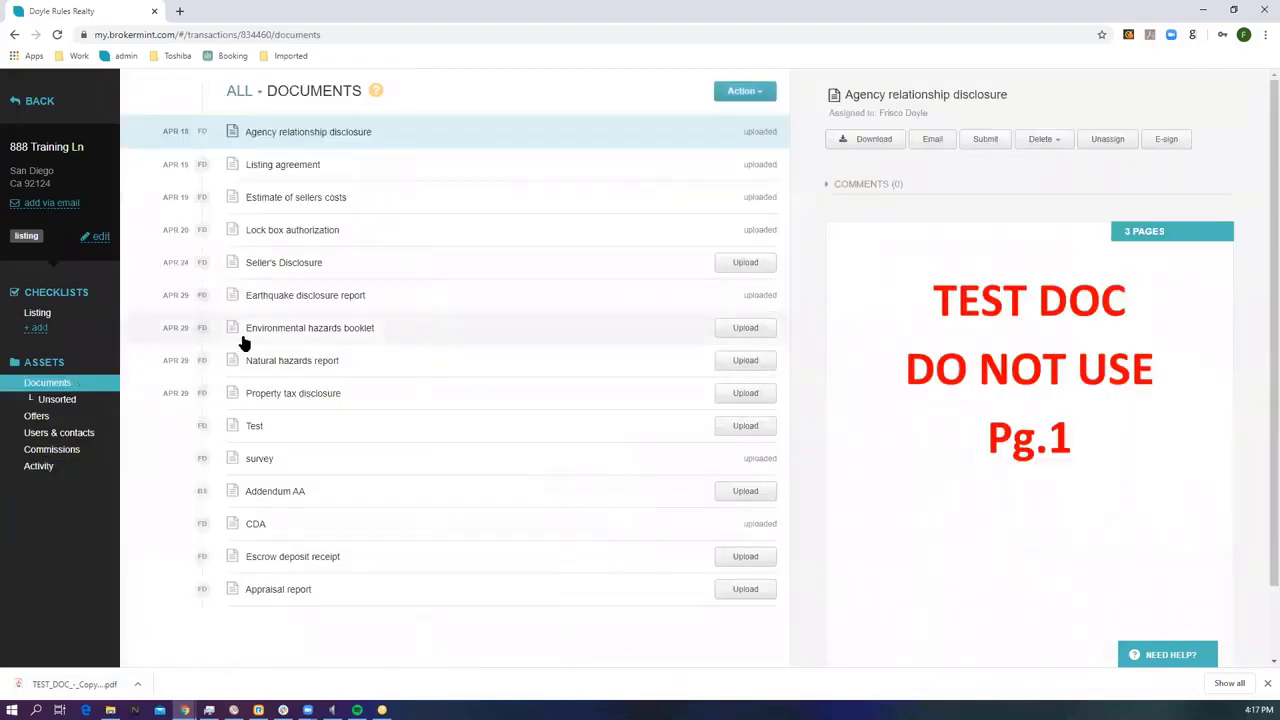
pyautogui.click(305, 335)
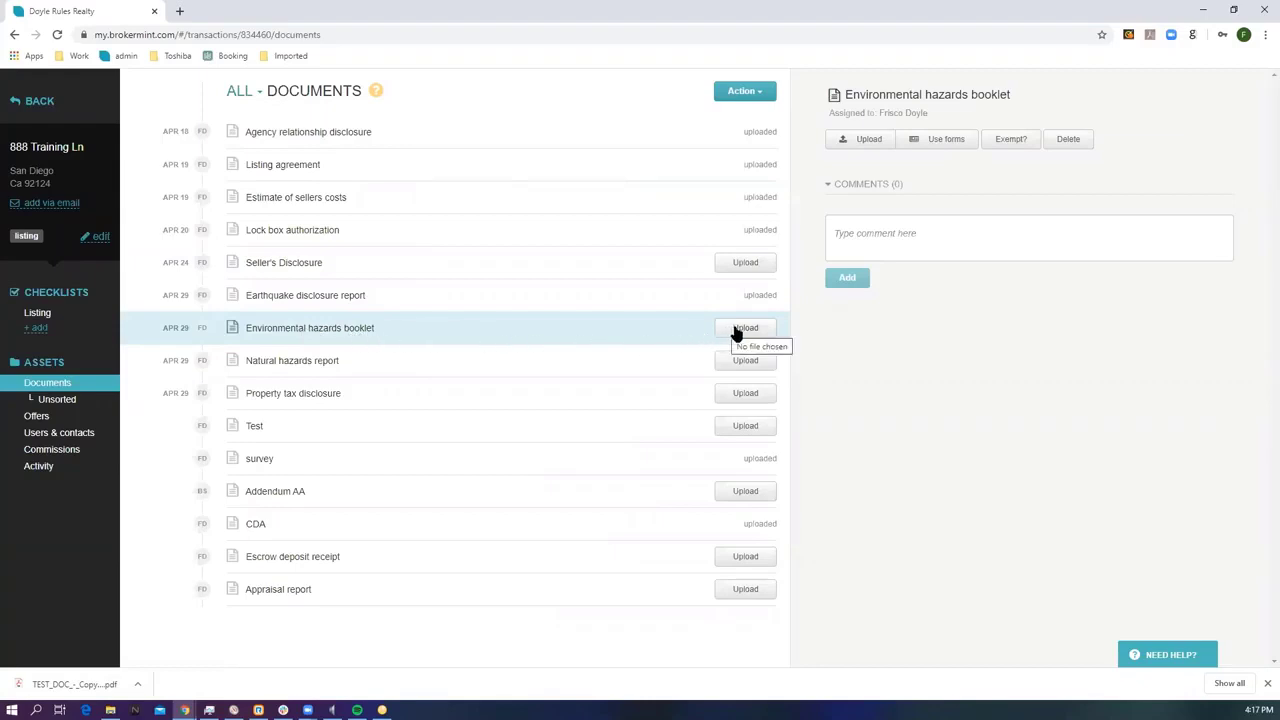
pyautogui.click(1011, 140)
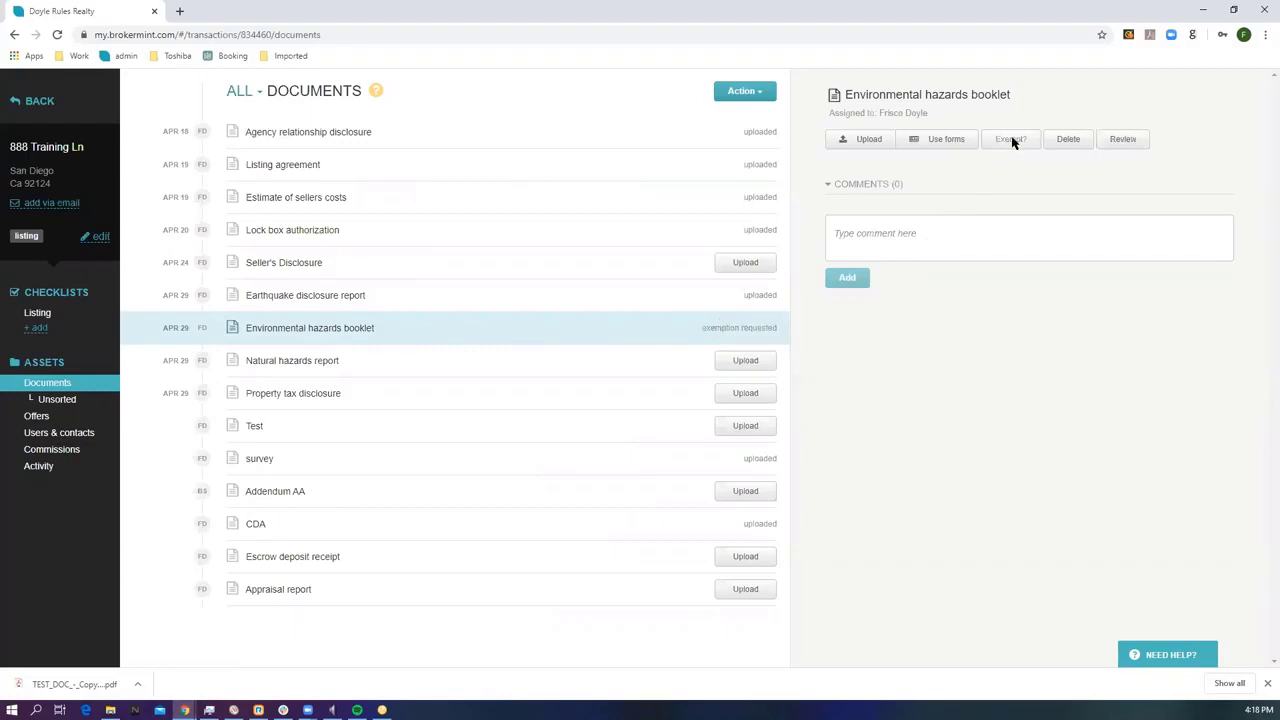
pyautogui.doubleClick(718, 335)
pyautogui.moveTo(718, 338); pyautogui.dragTo(757, 334)
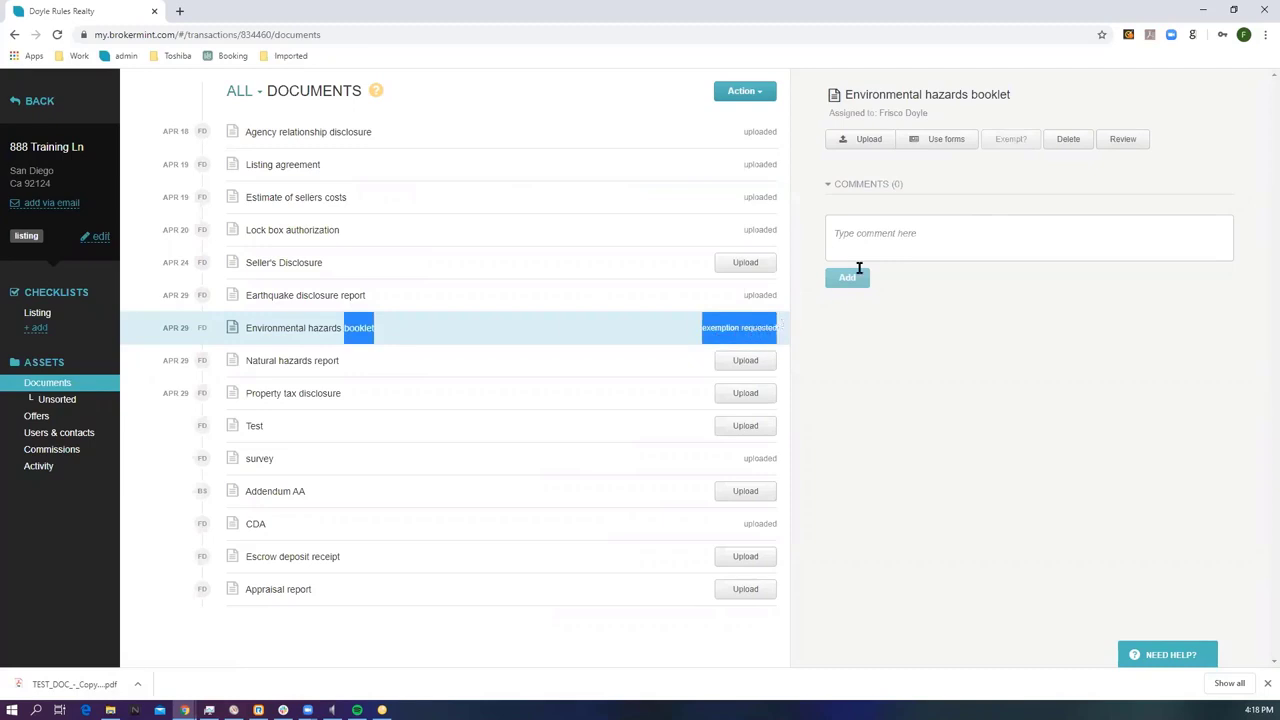
# Post the comment 'comment' on the Environmental hazards booklet.
pyautogui.click(879, 227)
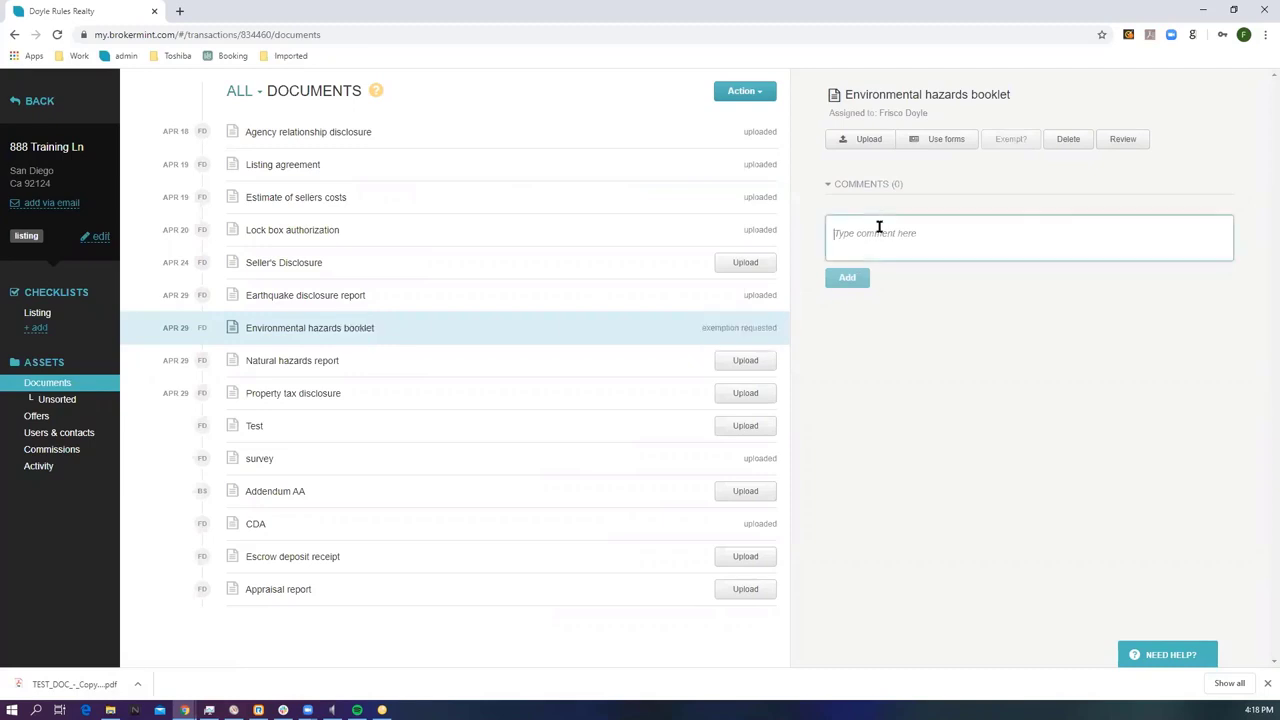
pyautogui.write('comment')
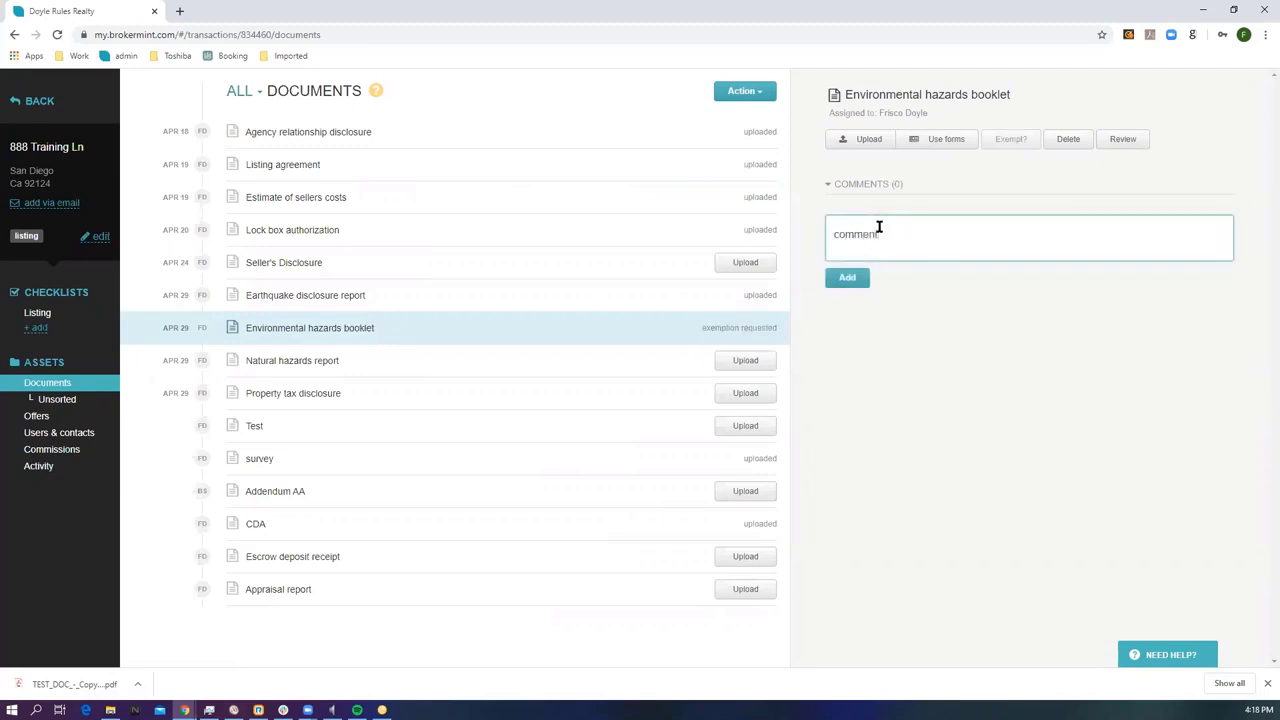
pyautogui.click(857, 279)
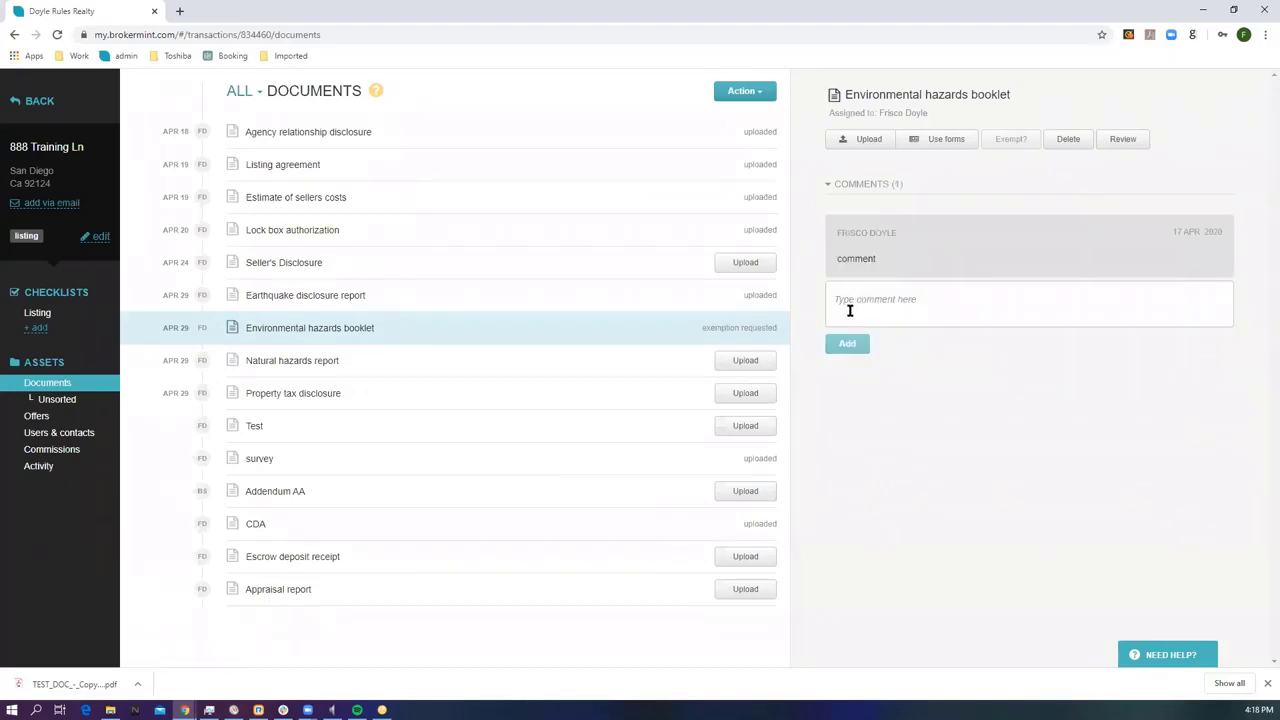
# Submit the Estimate of sellers costs, then submit all uploaded documents for review.
pyautogui.click(742, 200)
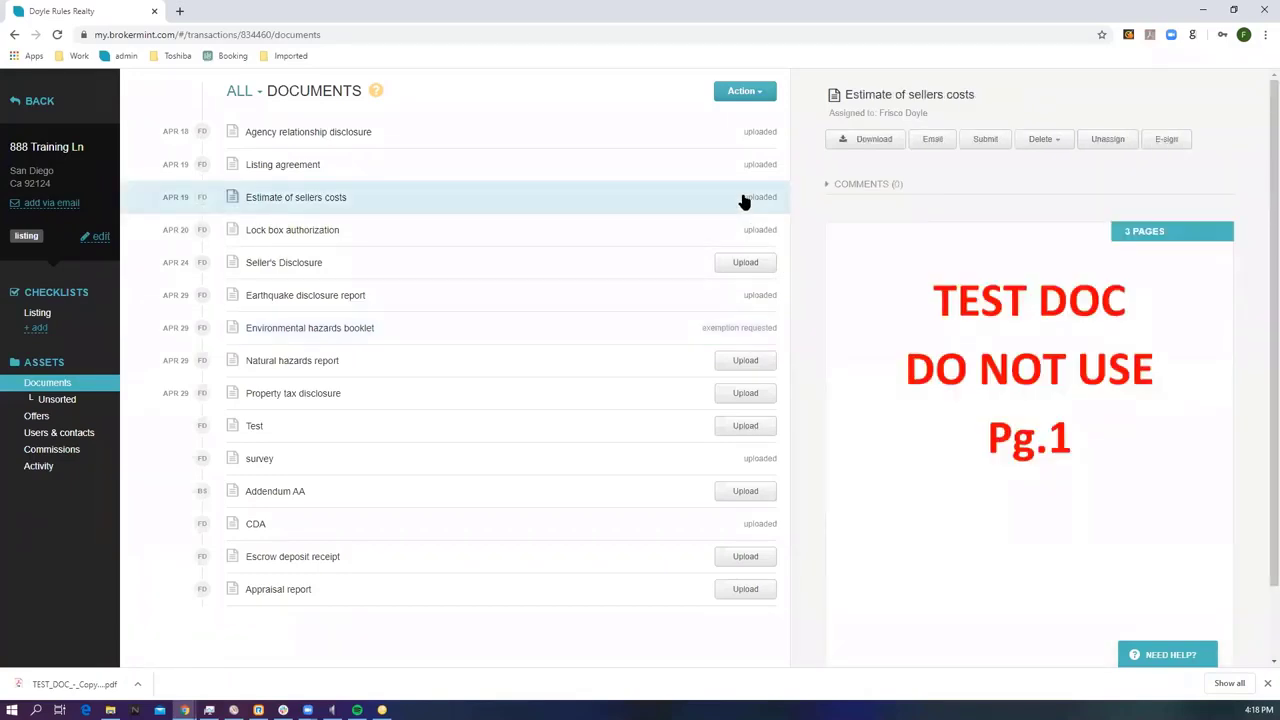
pyautogui.click(982, 140)
pyautogui.click(752, 102)
pyautogui.click(741, 119)
pyautogui.click(474, 232)
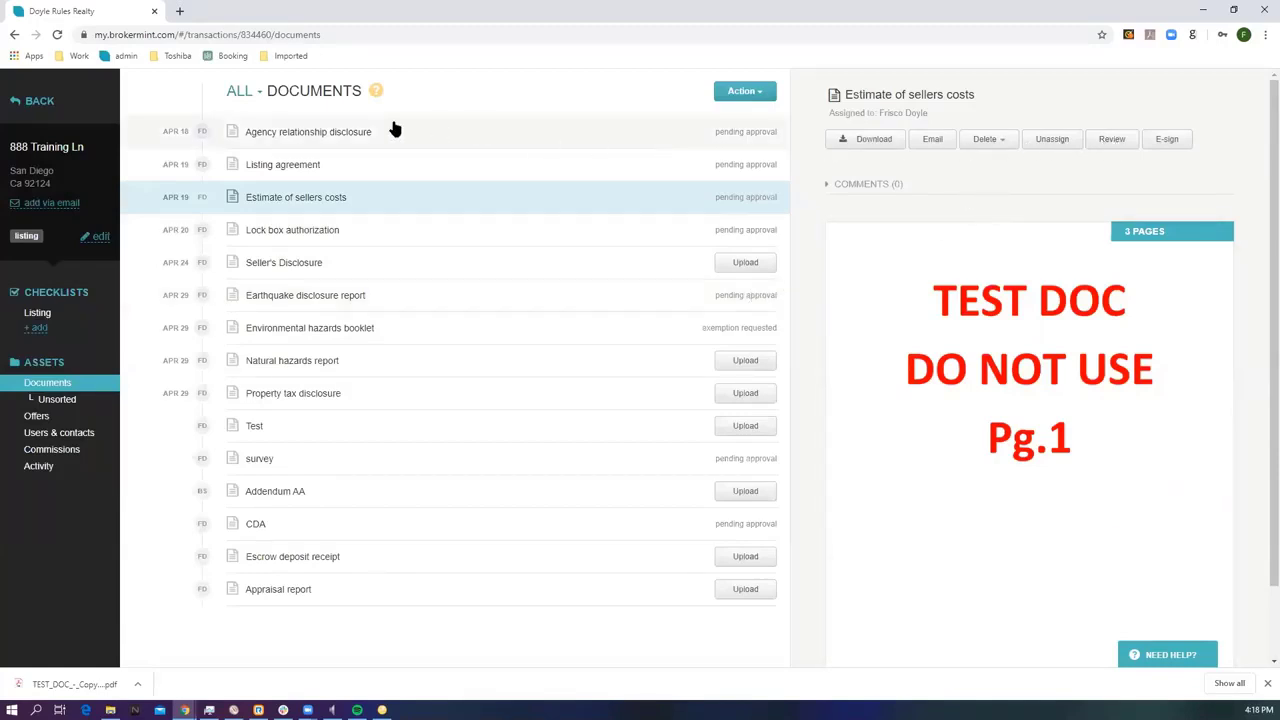
# Return to the Transactions list and open the Approve docs queue.
pyautogui.click(40, 101)
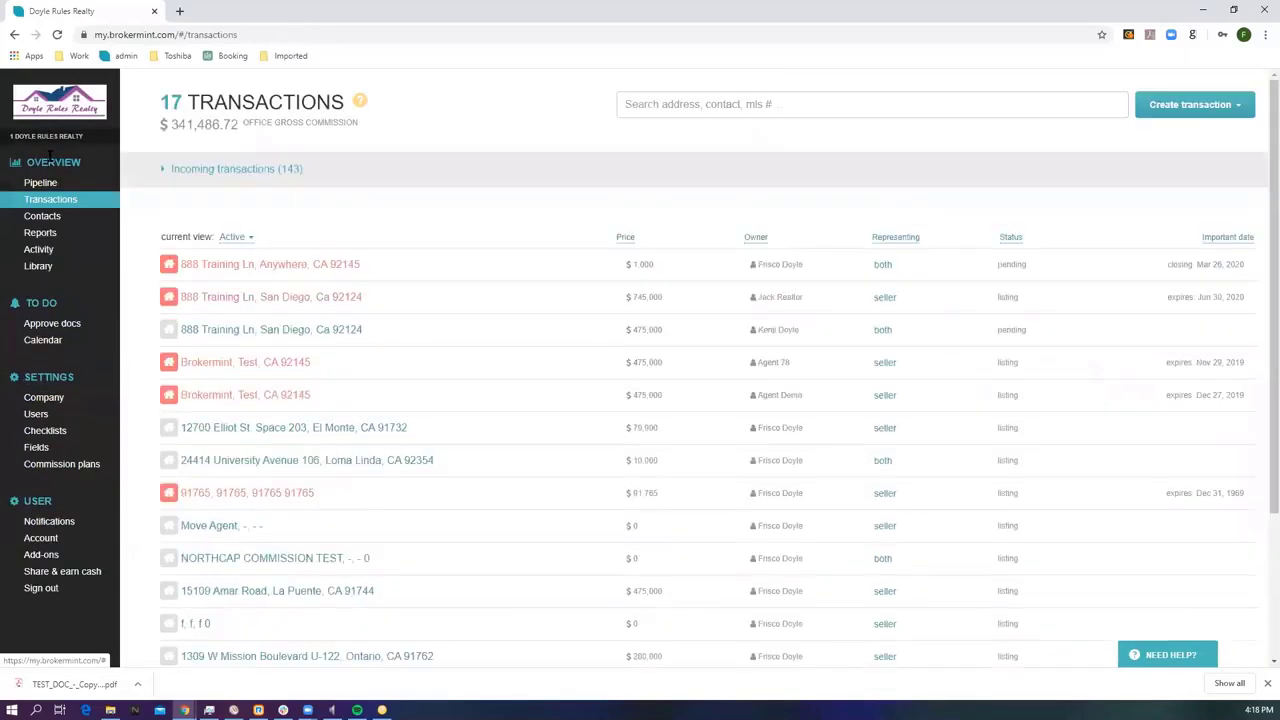
pyautogui.click(43, 330)
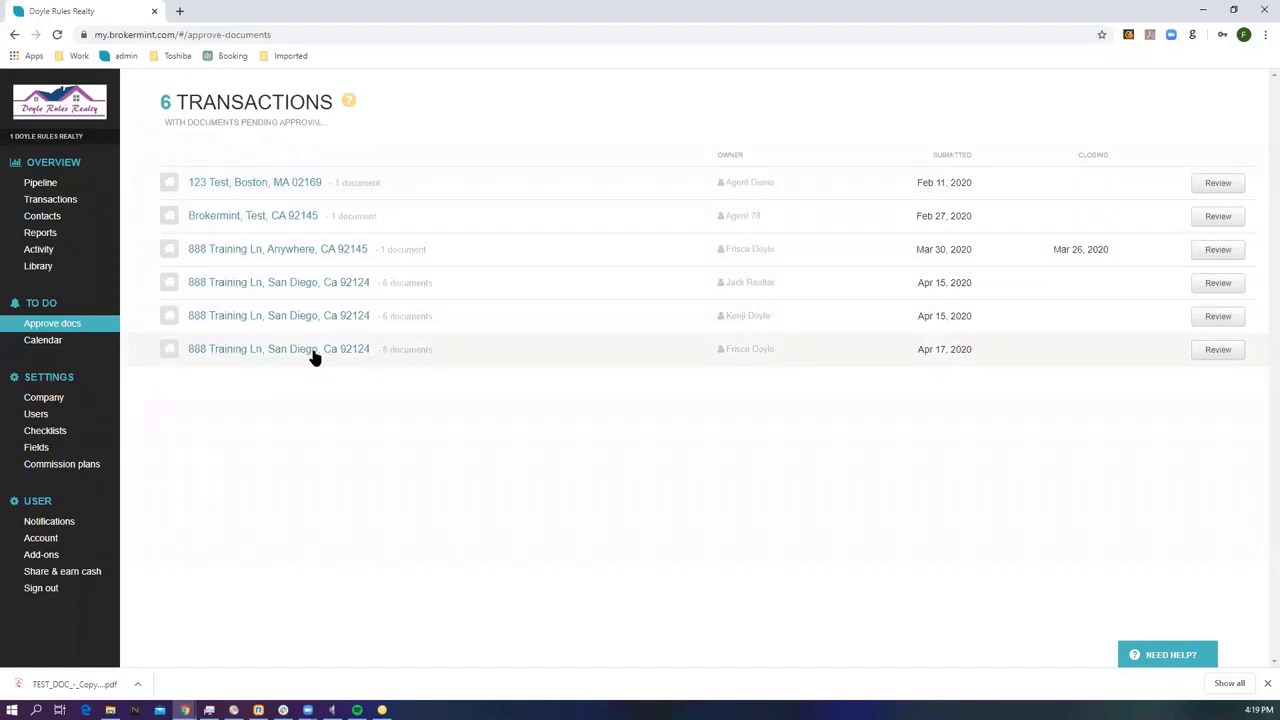
# Start the 888 Training Ln review and check its Info, Contacts and Documents tabs.
pyautogui.click(313, 357)
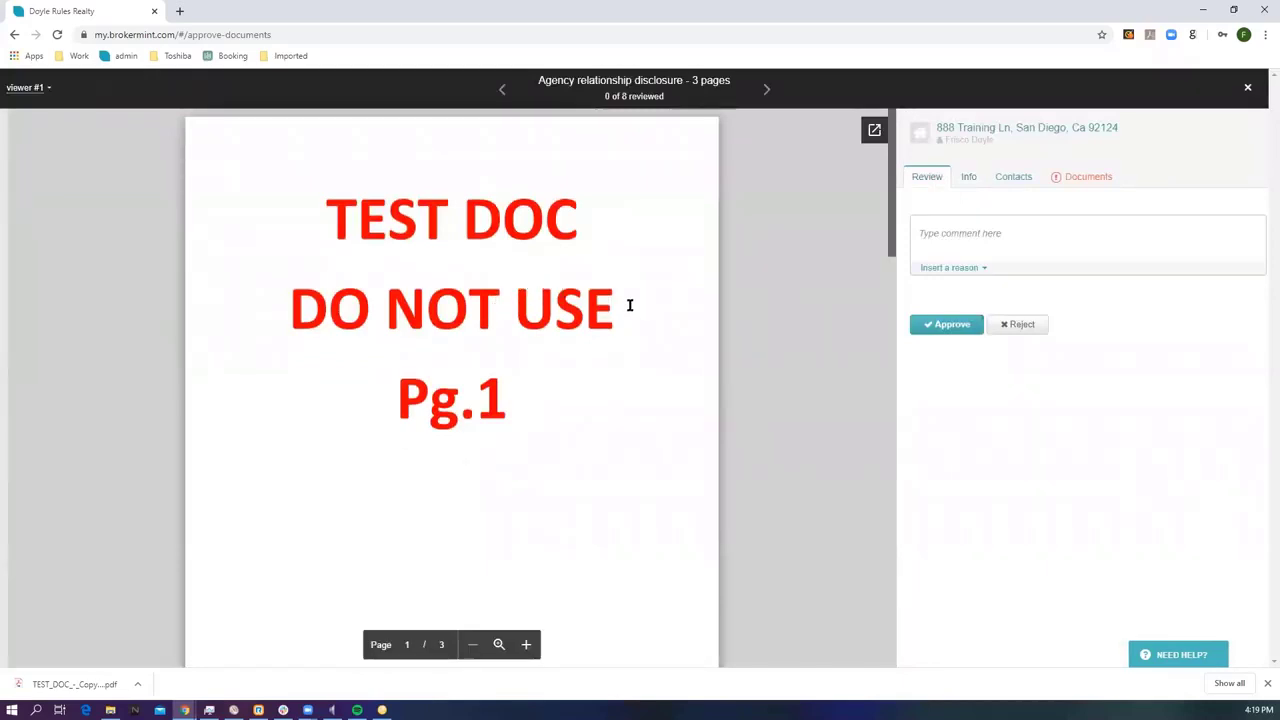
pyautogui.click(951, 225)
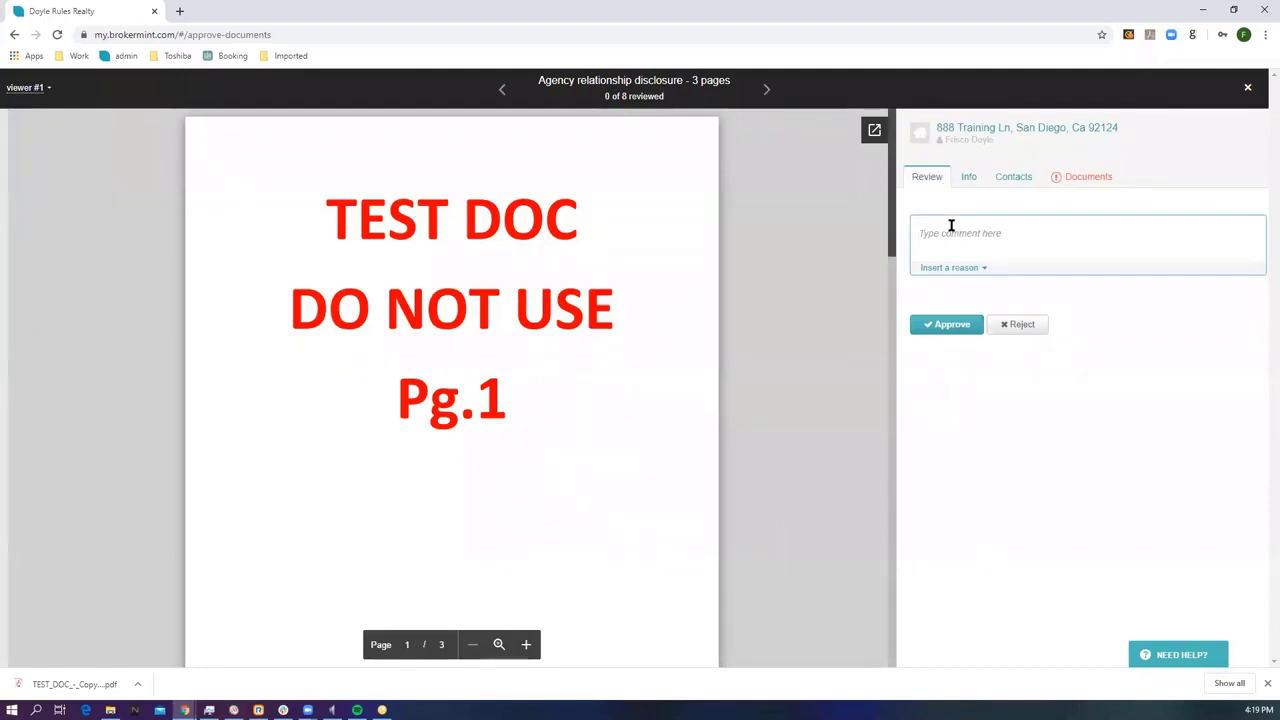
pyautogui.click(974, 178)
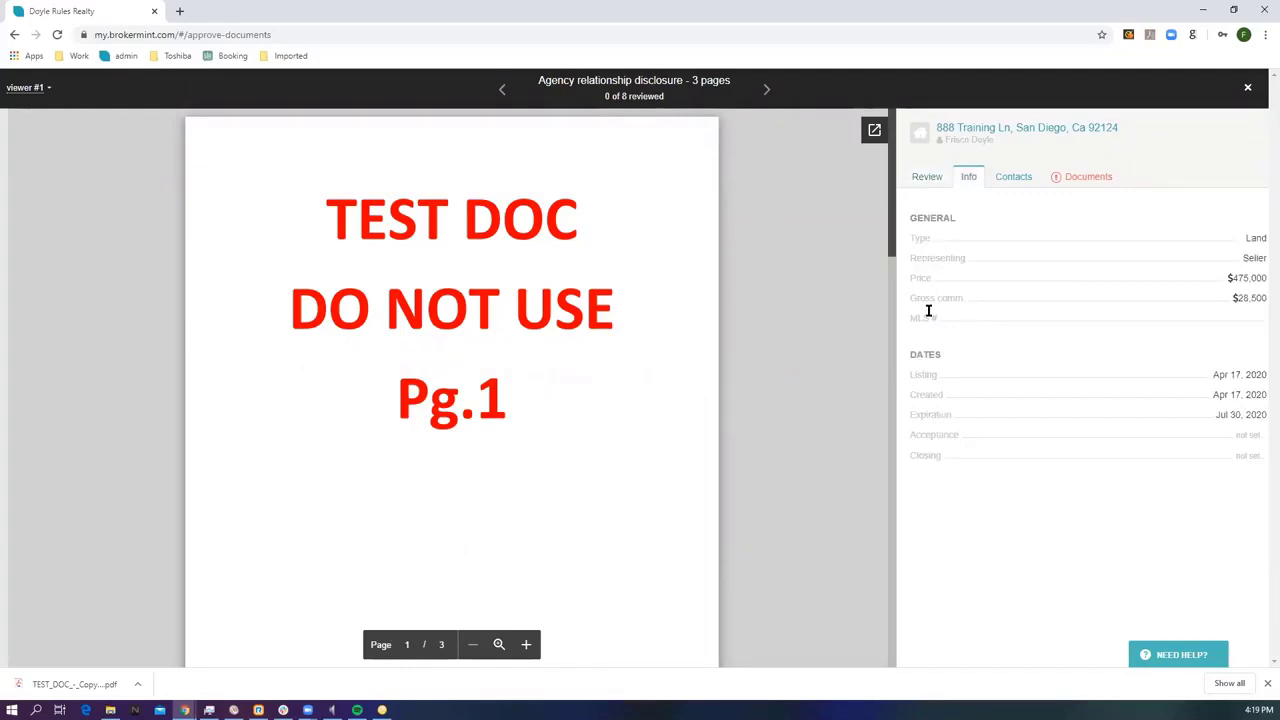
pyautogui.click(1013, 177)
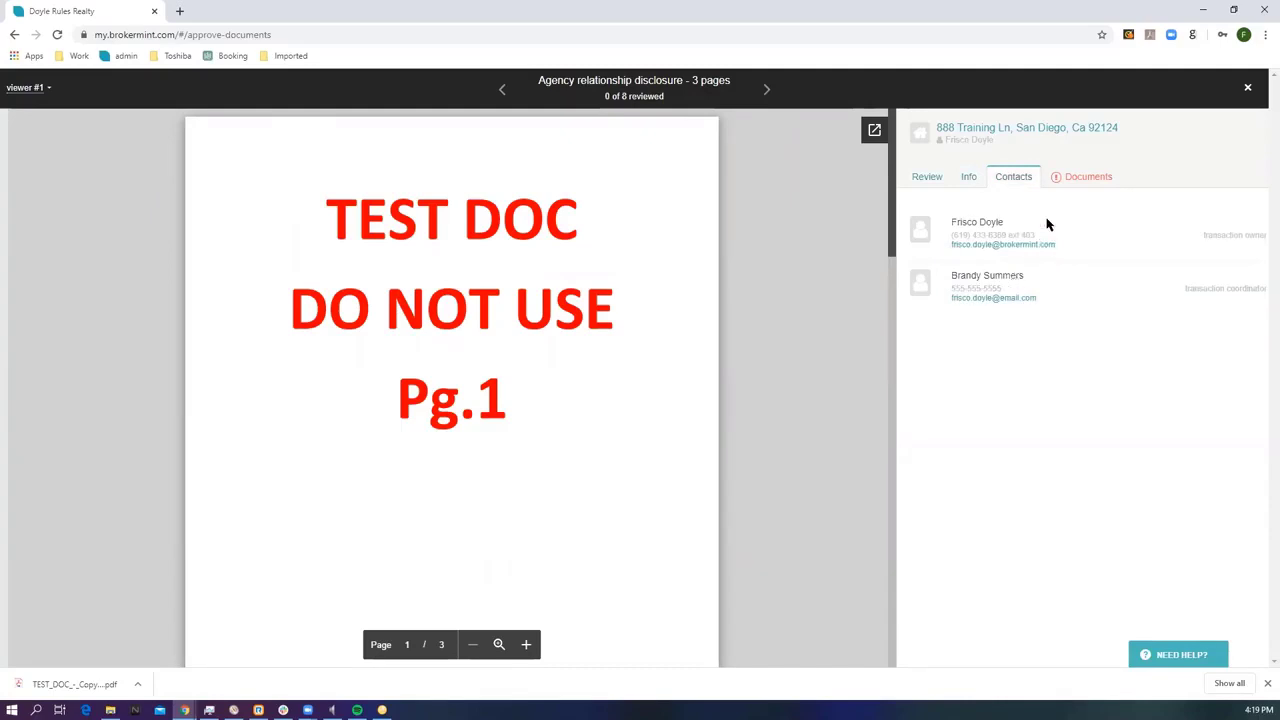
pyautogui.click(1088, 178)
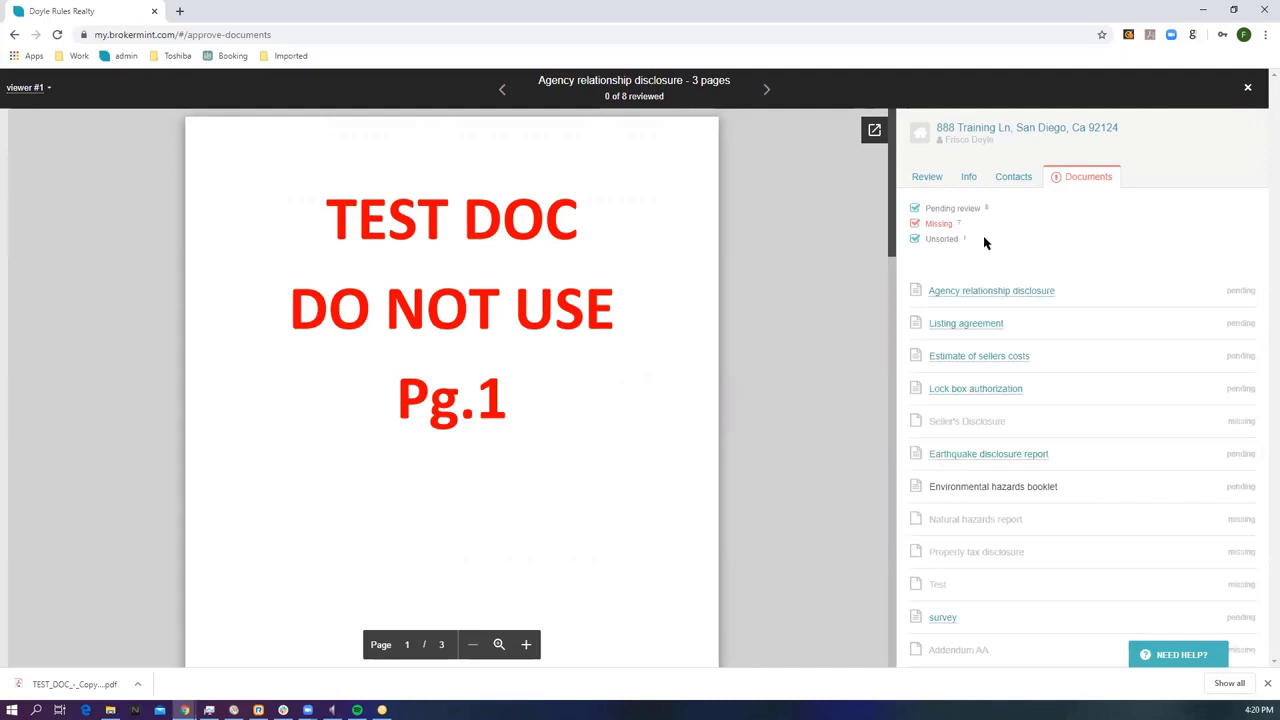
pyautogui.click(925, 178)
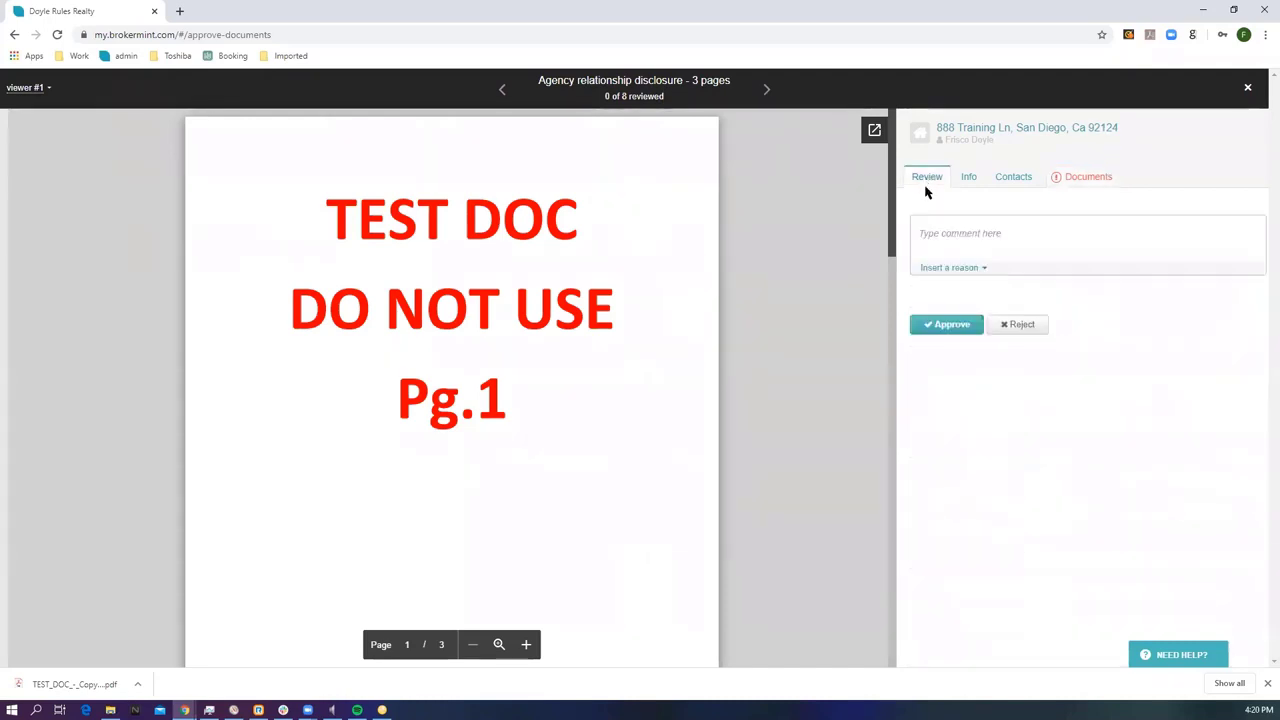
# Approve the Agency relationship disclosure and reject the Listing agreement with comment 'Comm'.
pyautogui.click(948, 326)
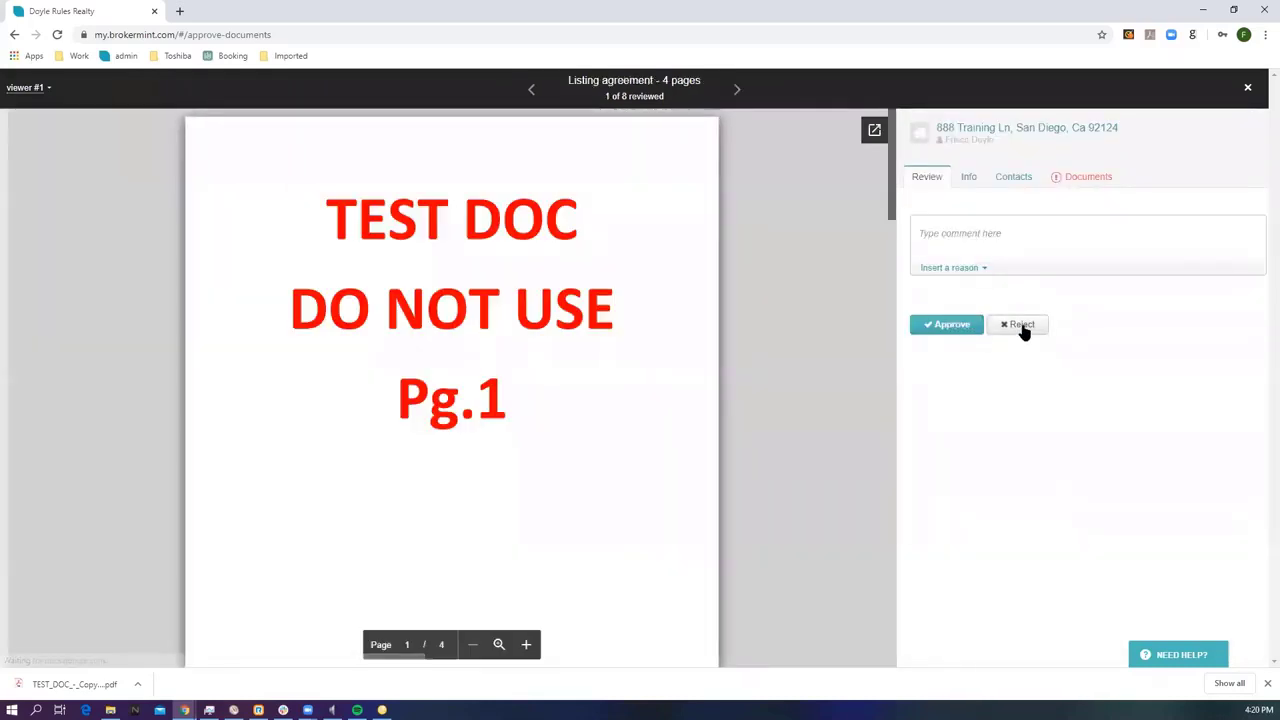
pyautogui.click(1021, 327)
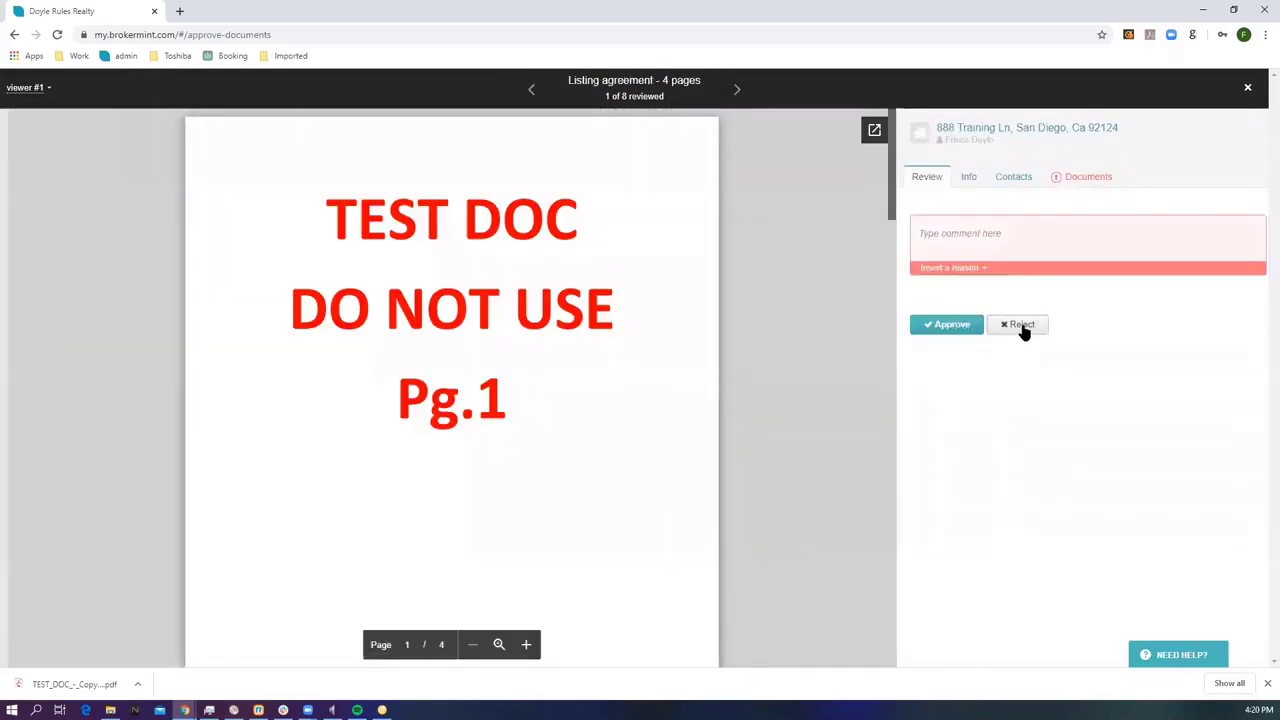
pyautogui.click(966, 235)
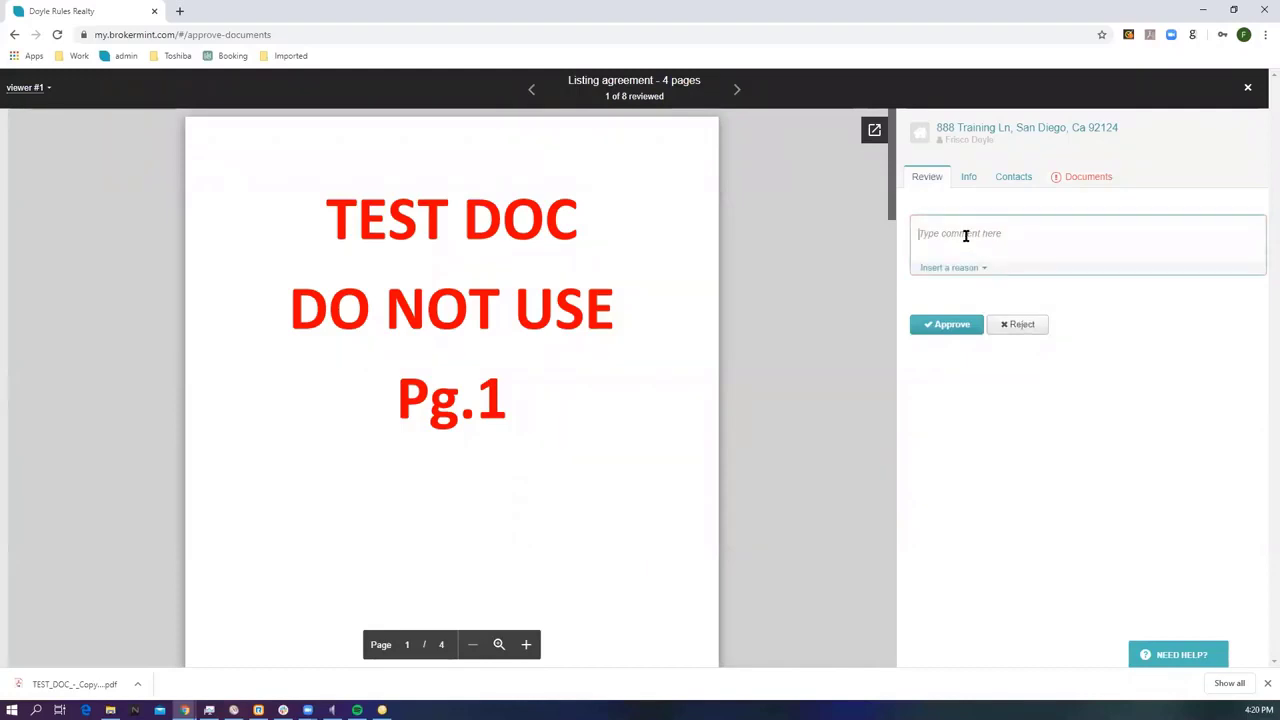
pyautogui.write('Comment')
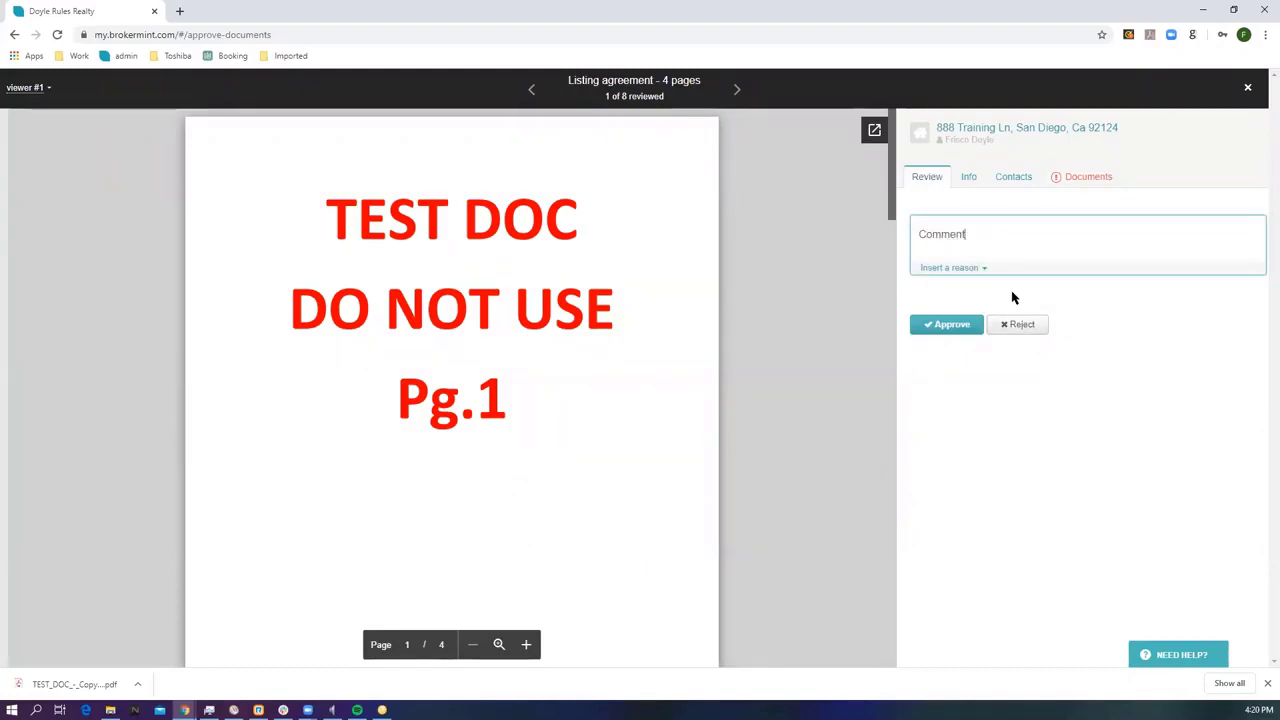
pyautogui.click(1017, 324)
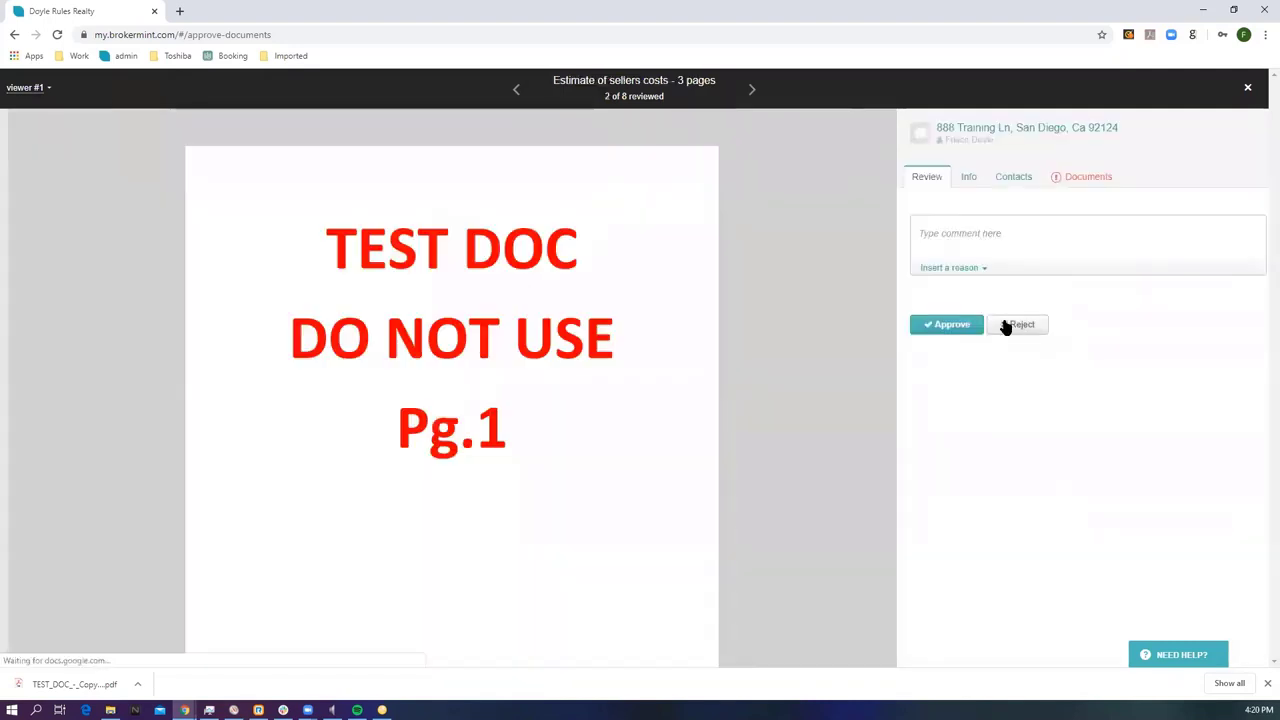
# Approve the Estimate of sellers costs, Lock box authorization and Earthquake disclosure report.
pyautogui.click(940, 328)
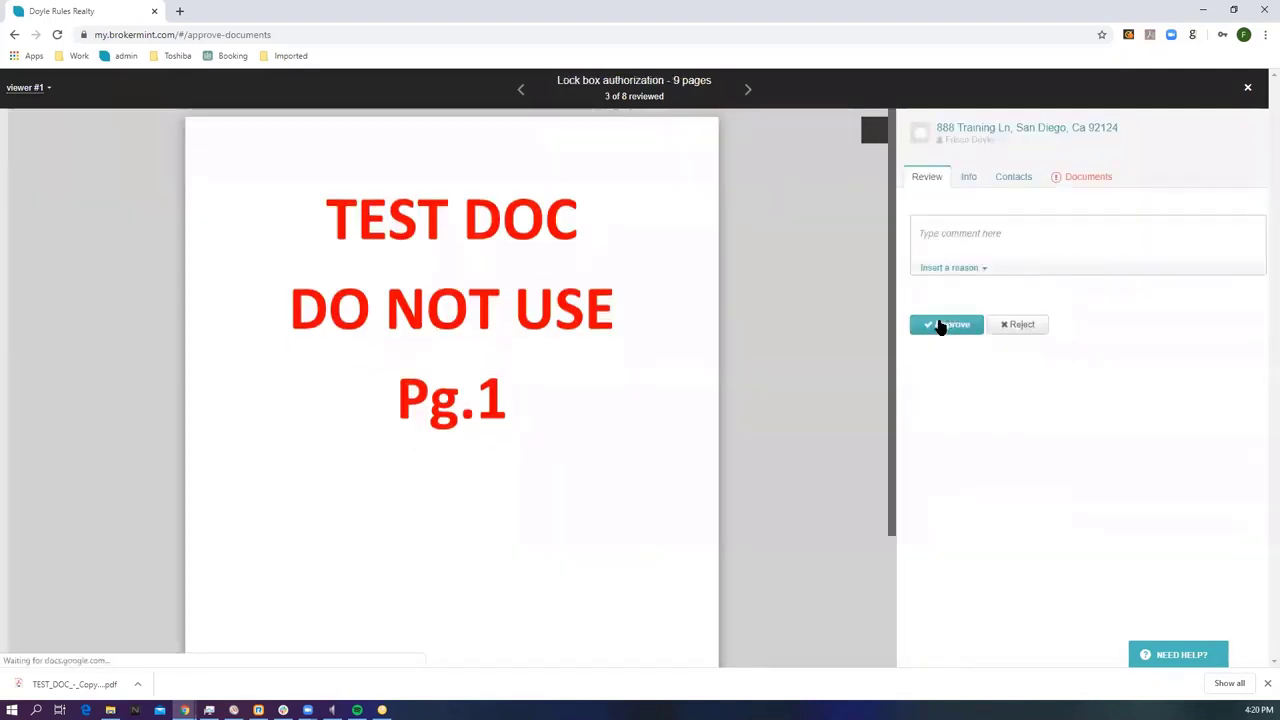
pyautogui.click(940, 326)
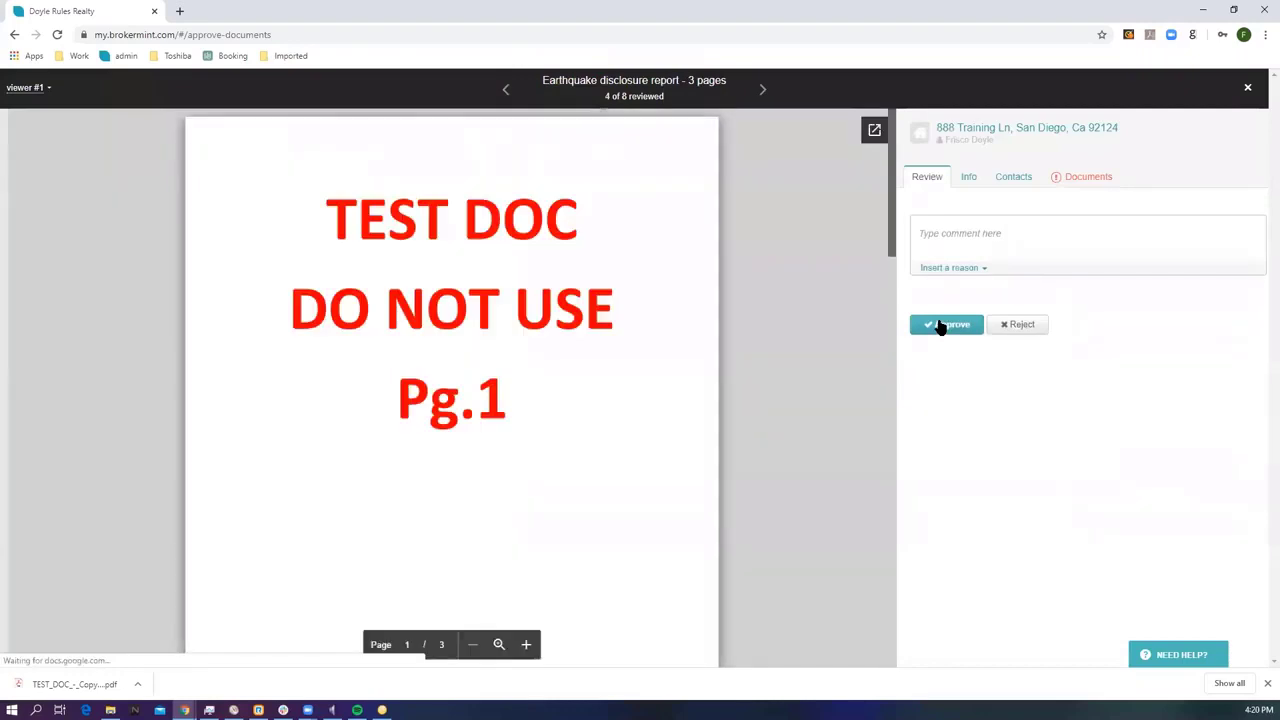
pyautogui.click(940, 326)
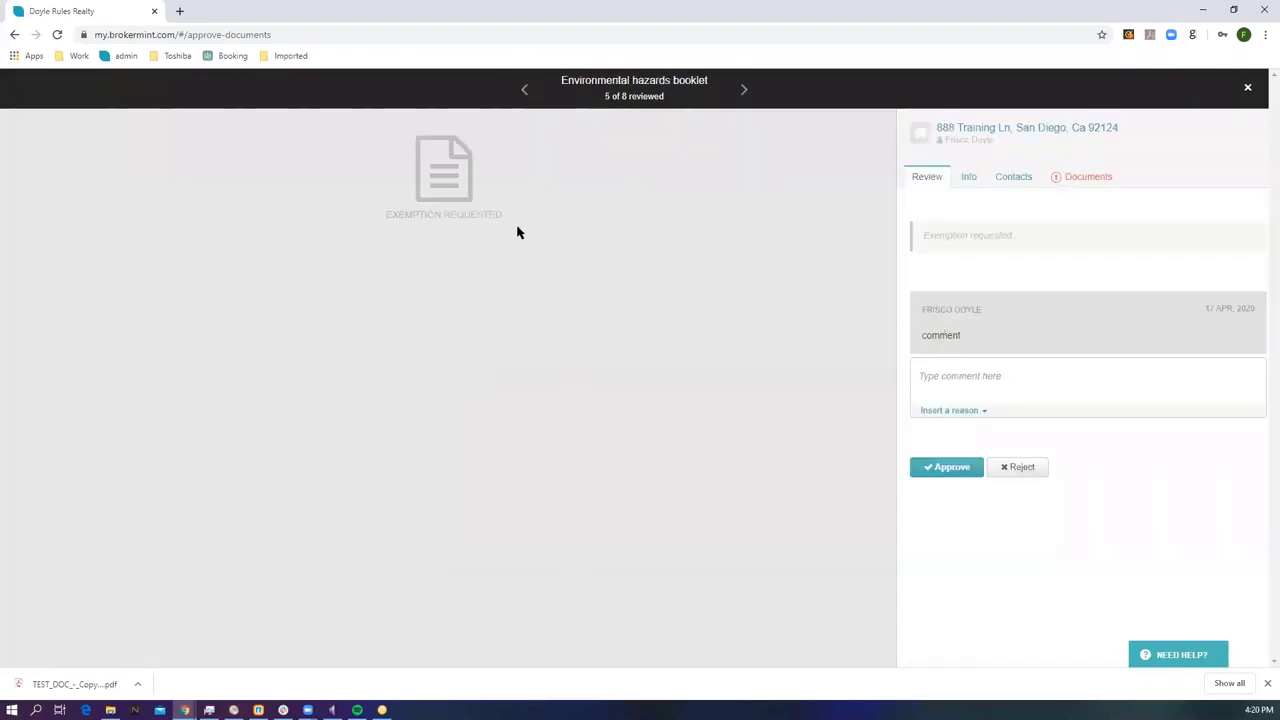
# Reject the Environmental hazards booklet exemption request with the comment 'comment back'.
pyautogui.moveTo(500, 214); pyautogui.dragTo(385, 214)
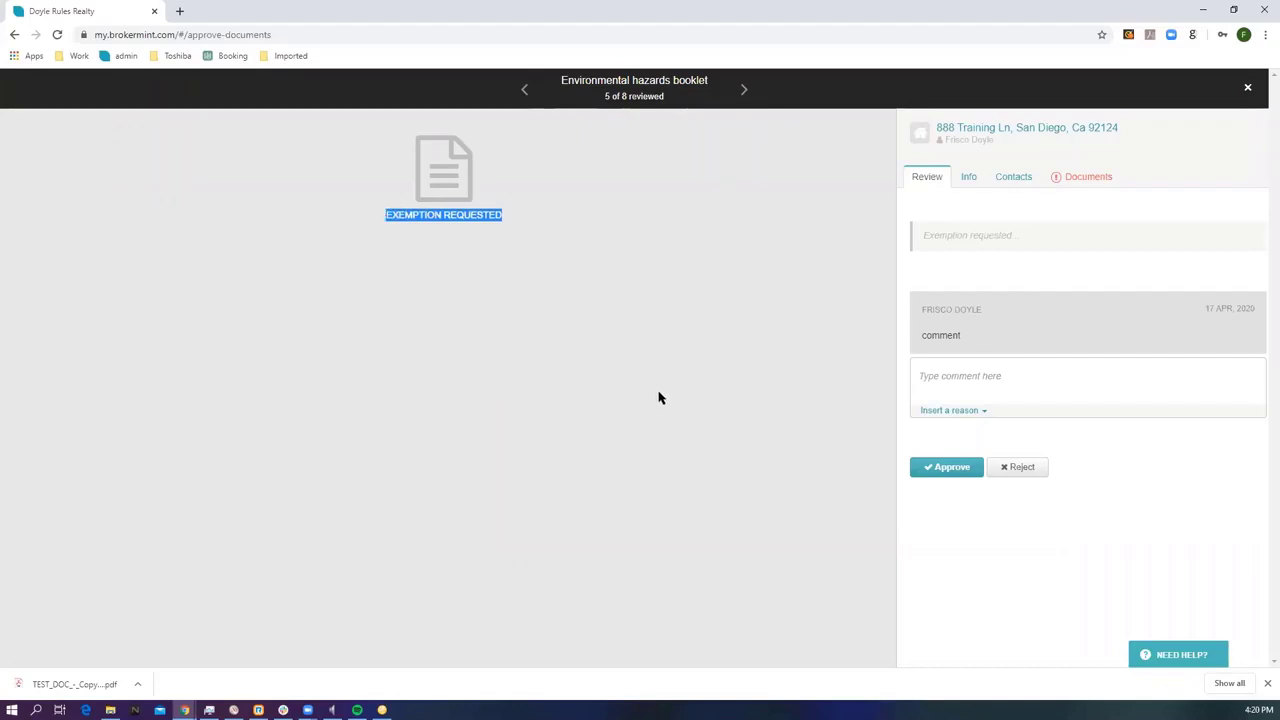
pyautogui.click(1020, 467)
pyautogui.click(968, 378)
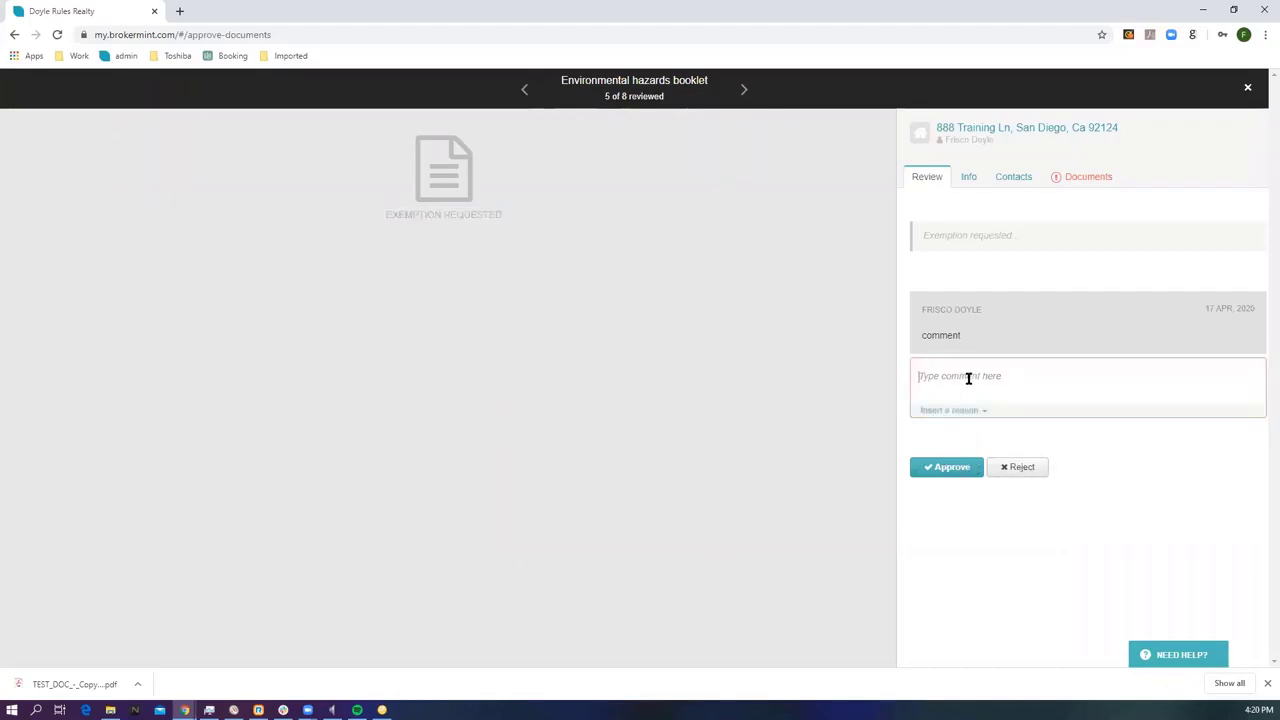
pyautogui.write('comm')
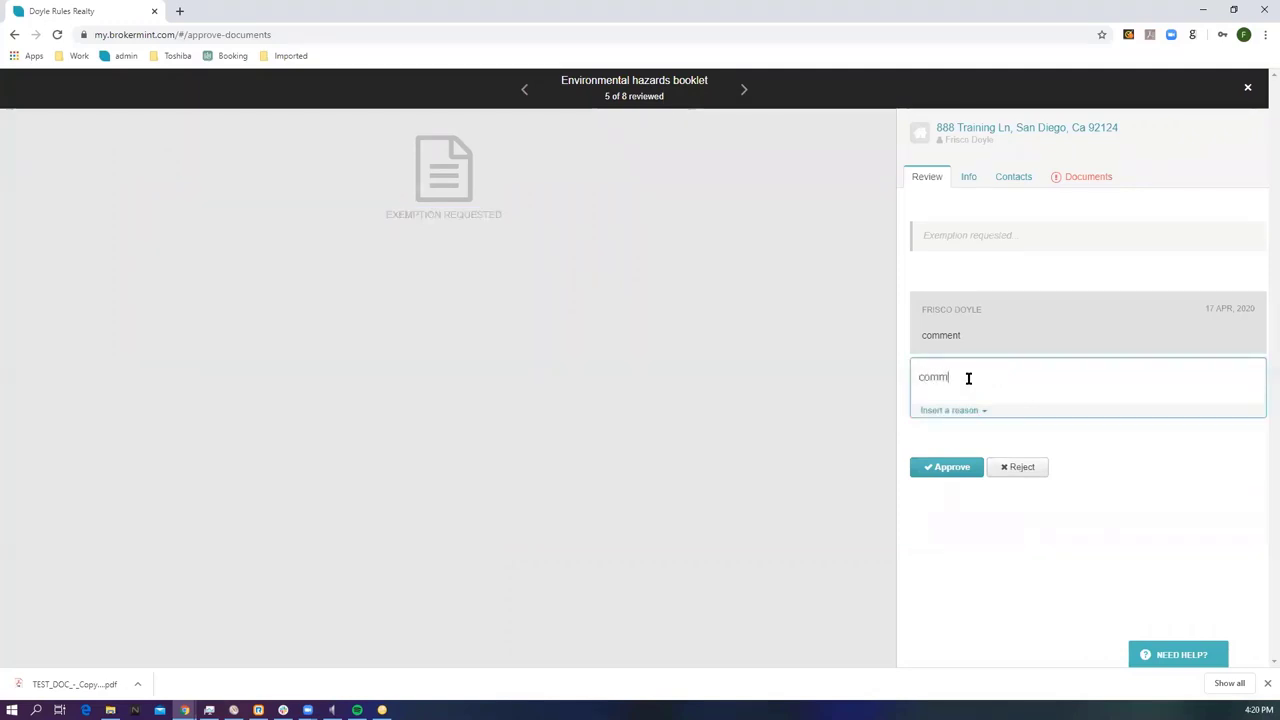
pyautogui.write('ent back')
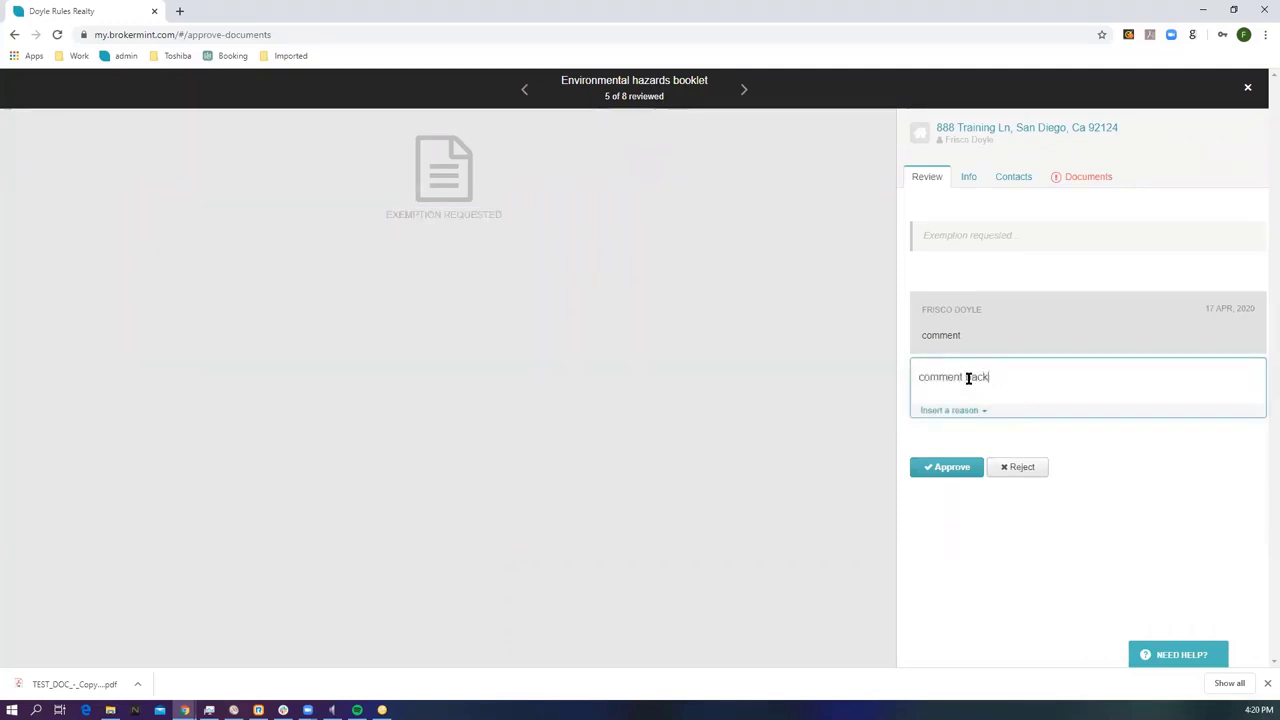
pyautogui.click(1008, 469)
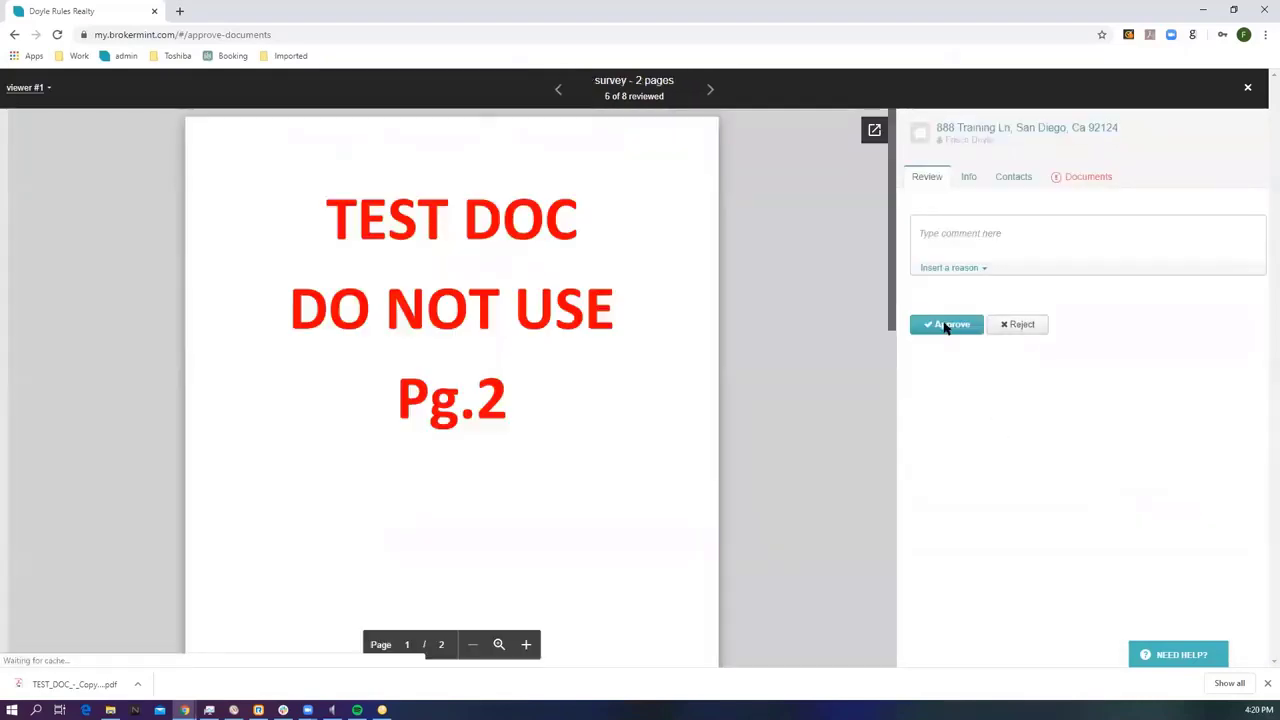
# Approve the survey document and send the 6-approved, 2-rejected results back to the agent.
pyautogui.click(946, 326)
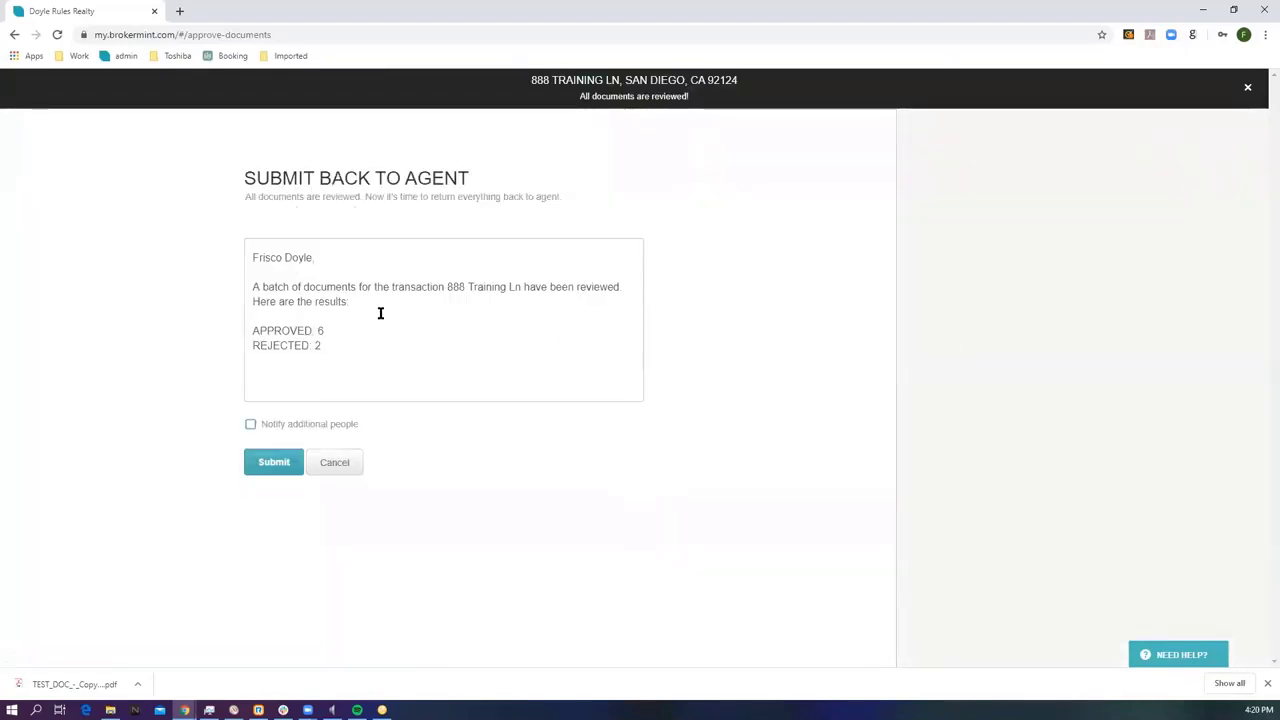
pyautogui.click(247, 258)
pyautogui.moveTo(389, 288); pyautogui.dragTo(521, 289)
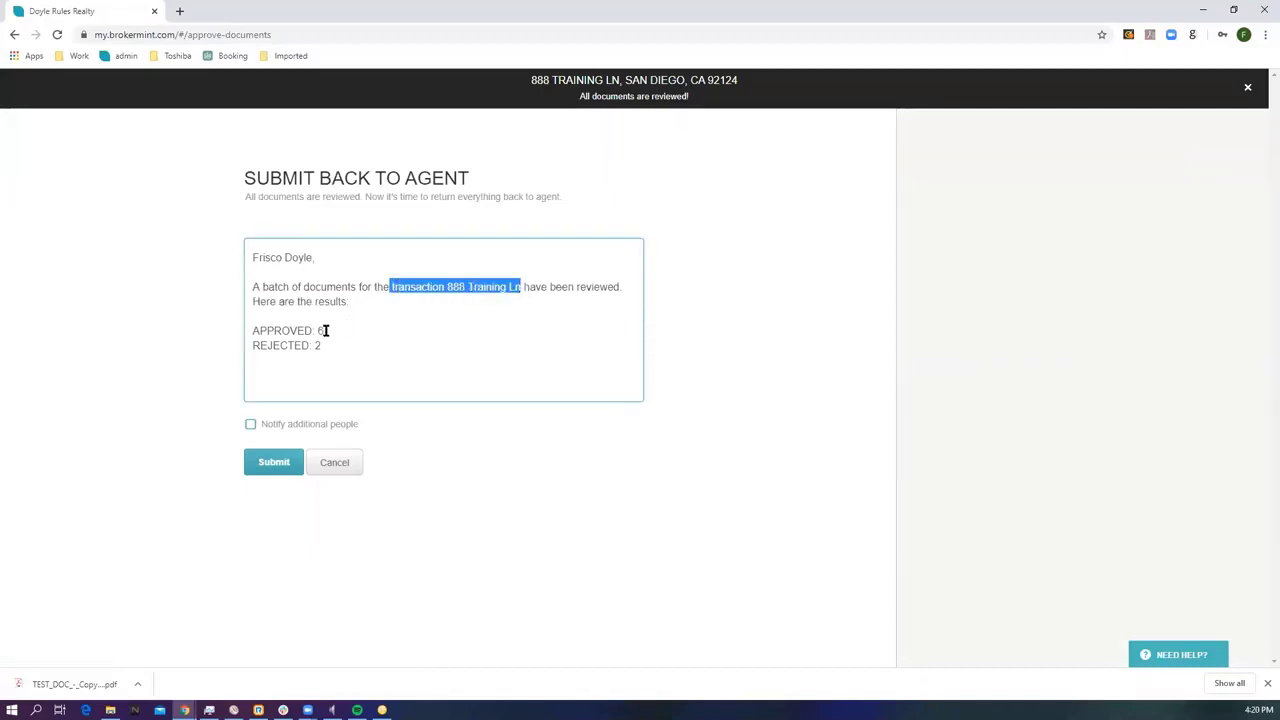
pyautogui.moveTo(325, 331); pyautogui.dragTo(351, 347)
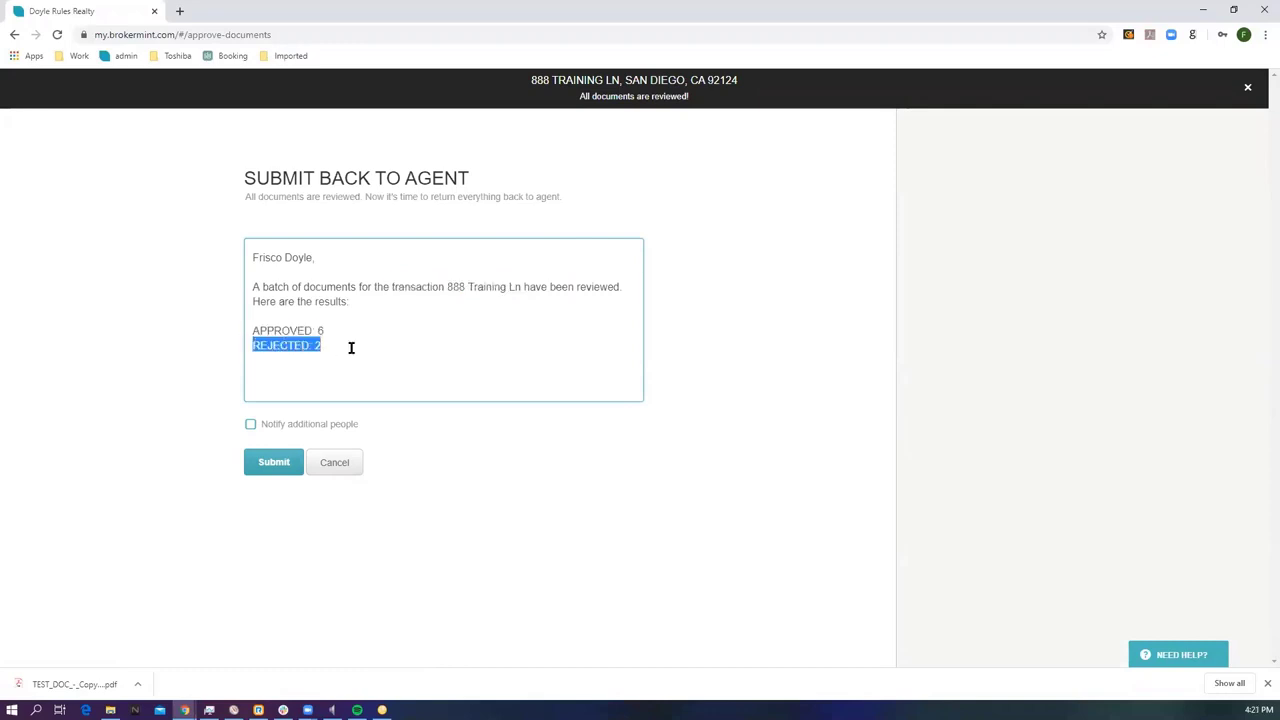
pyautogui.click(276, 463)
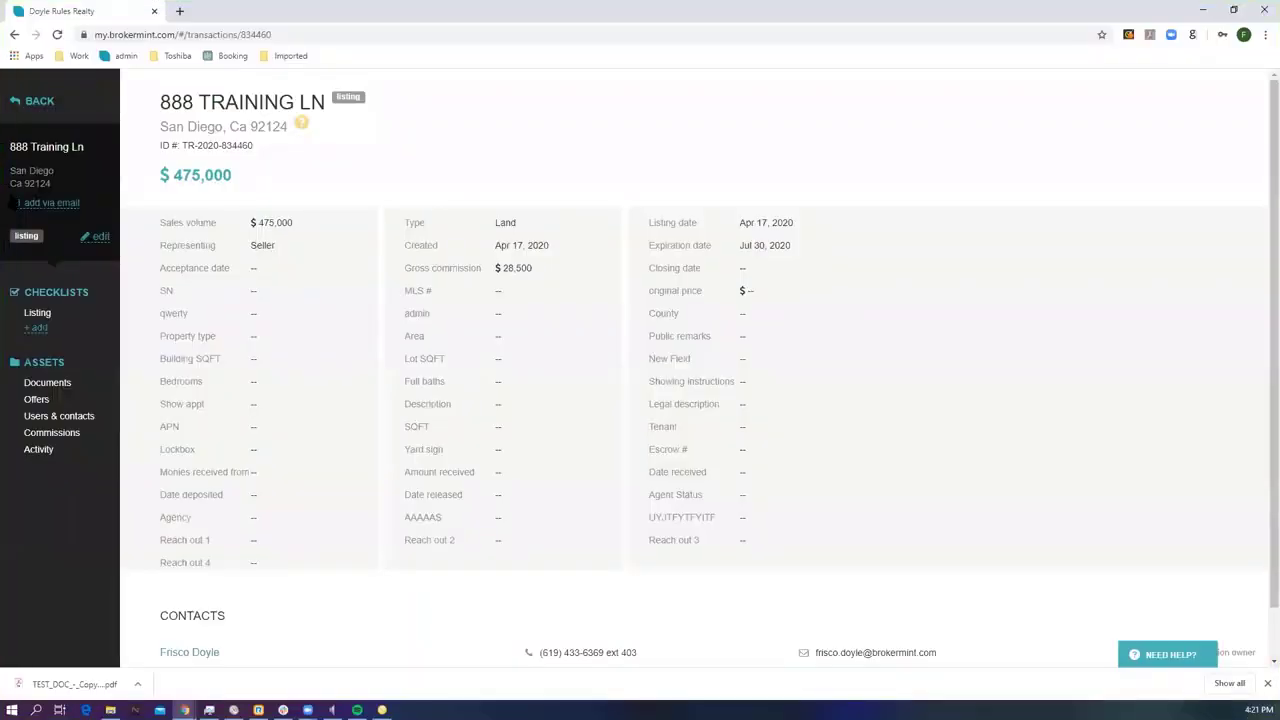
# Open the 888 Training Ln documents and view the rejected Listing agreement and its comment.
pyautogui.click(47, 386)
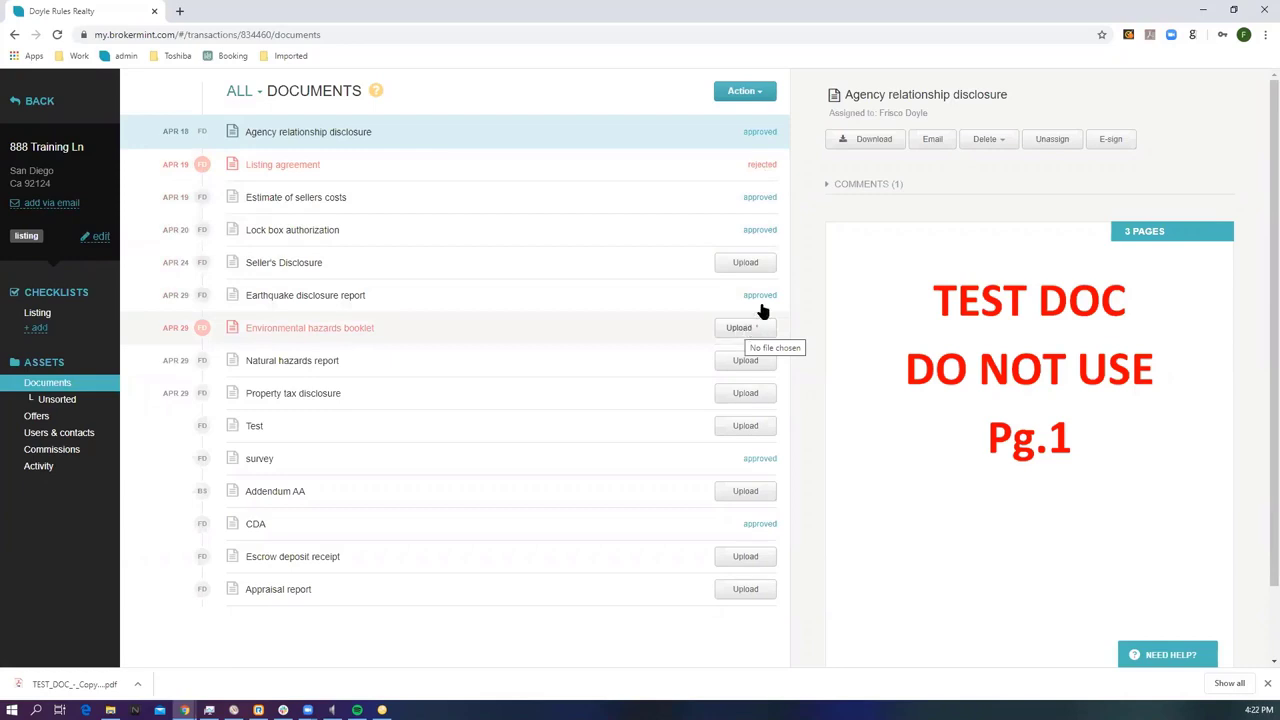
pyautogui.click(836, 188)
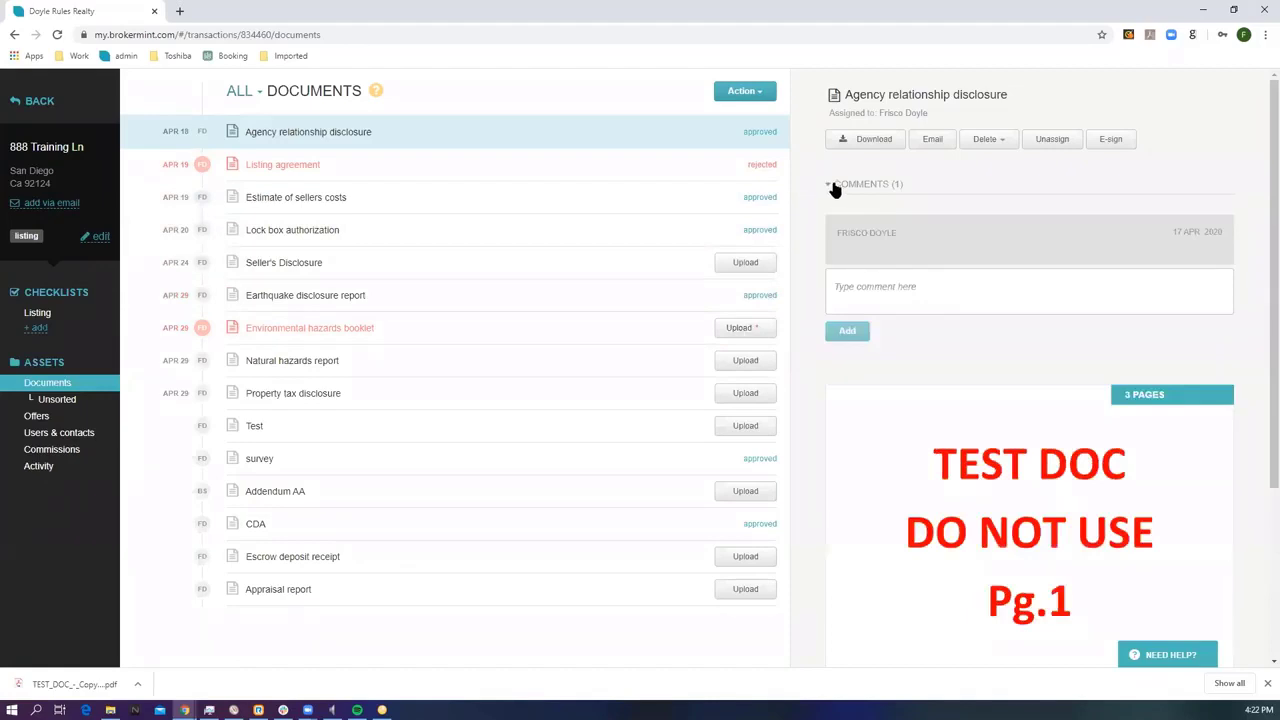
pyautogui.click(772, 165)
pyautogui.click(850, 188)
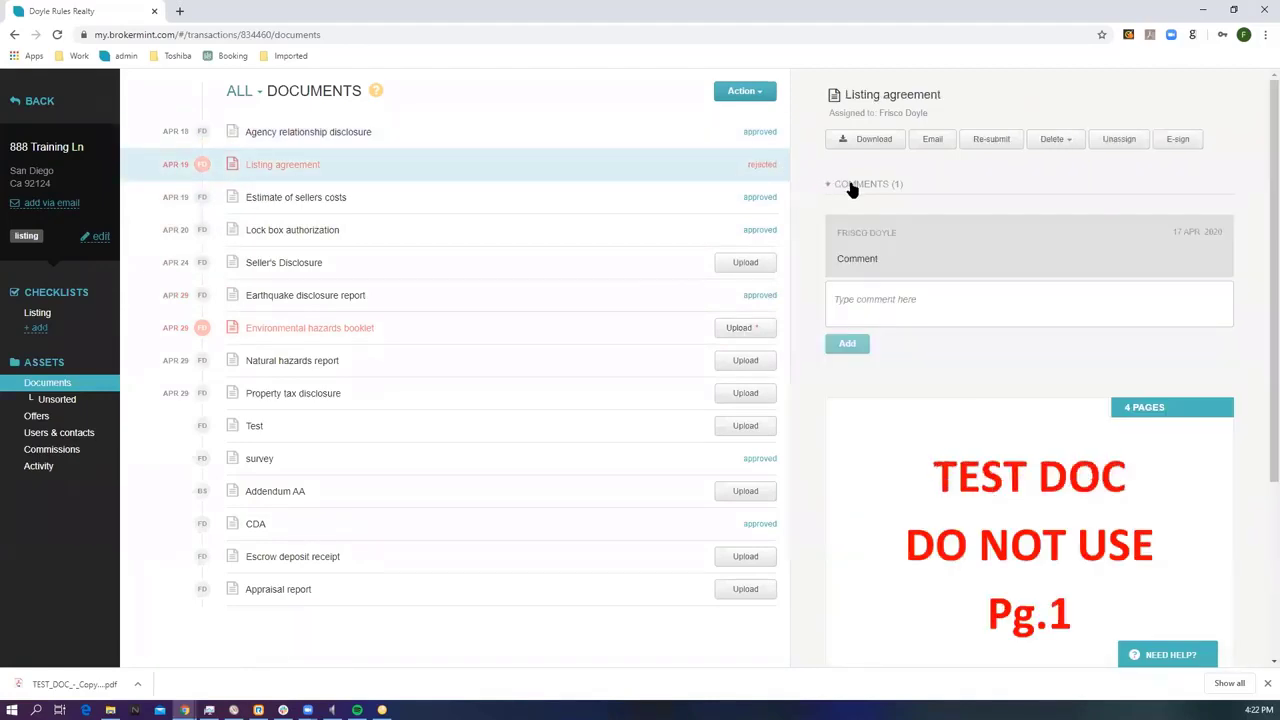
pyautogui.click(101, 238)
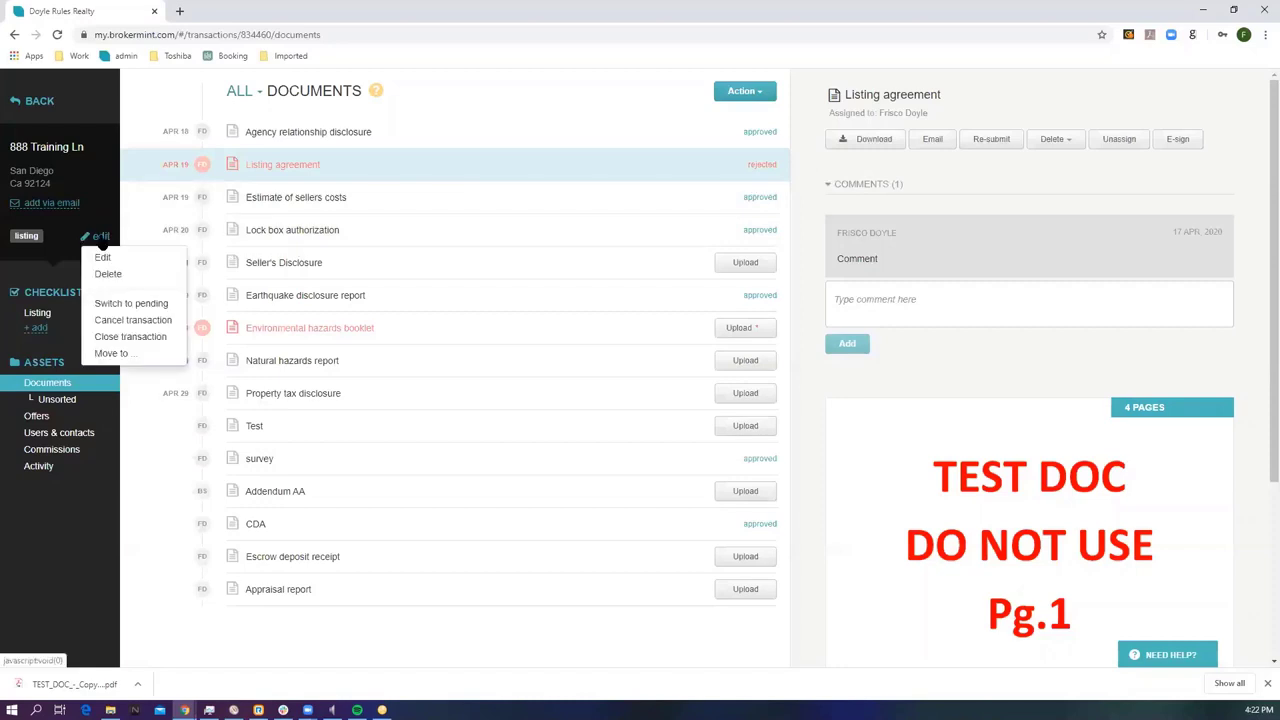
# Try Switch to pending, toggling the buying-side options, then cancel so it stays a listing.
pyautogui.click(125, 304)
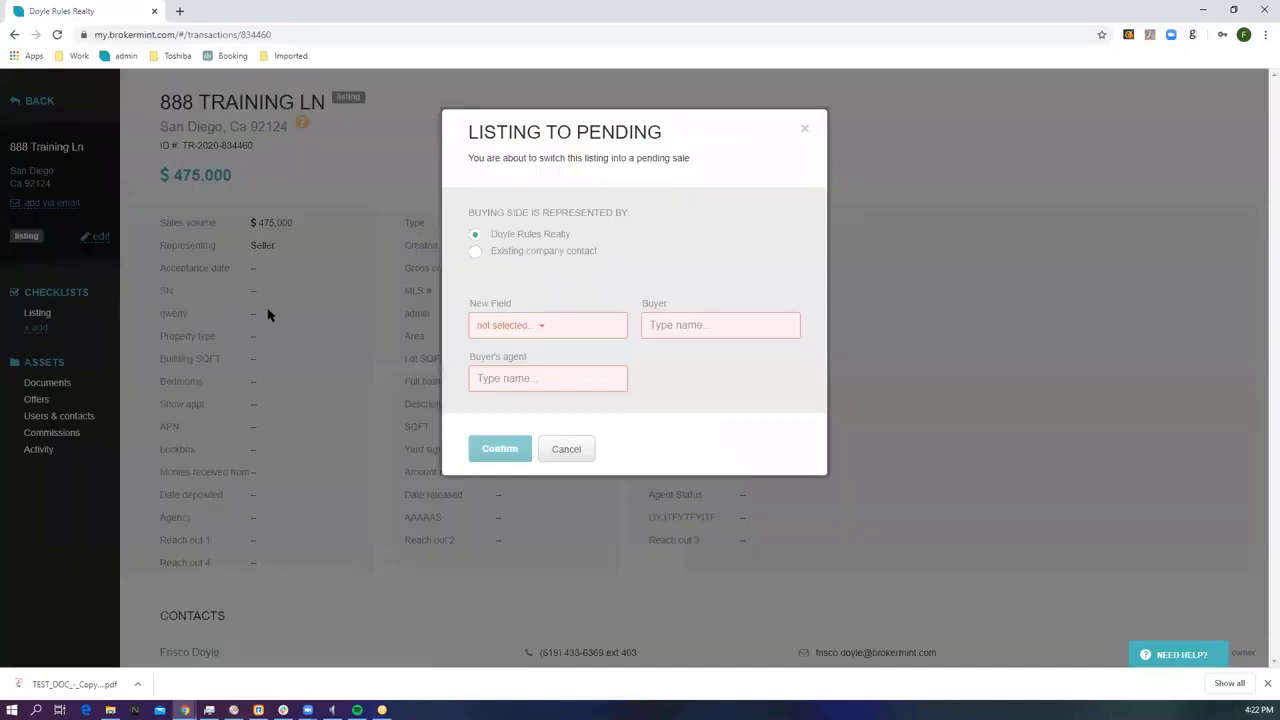
pyautogui.moveTo(466, 213); pyautogui.dragTo(618, 212)
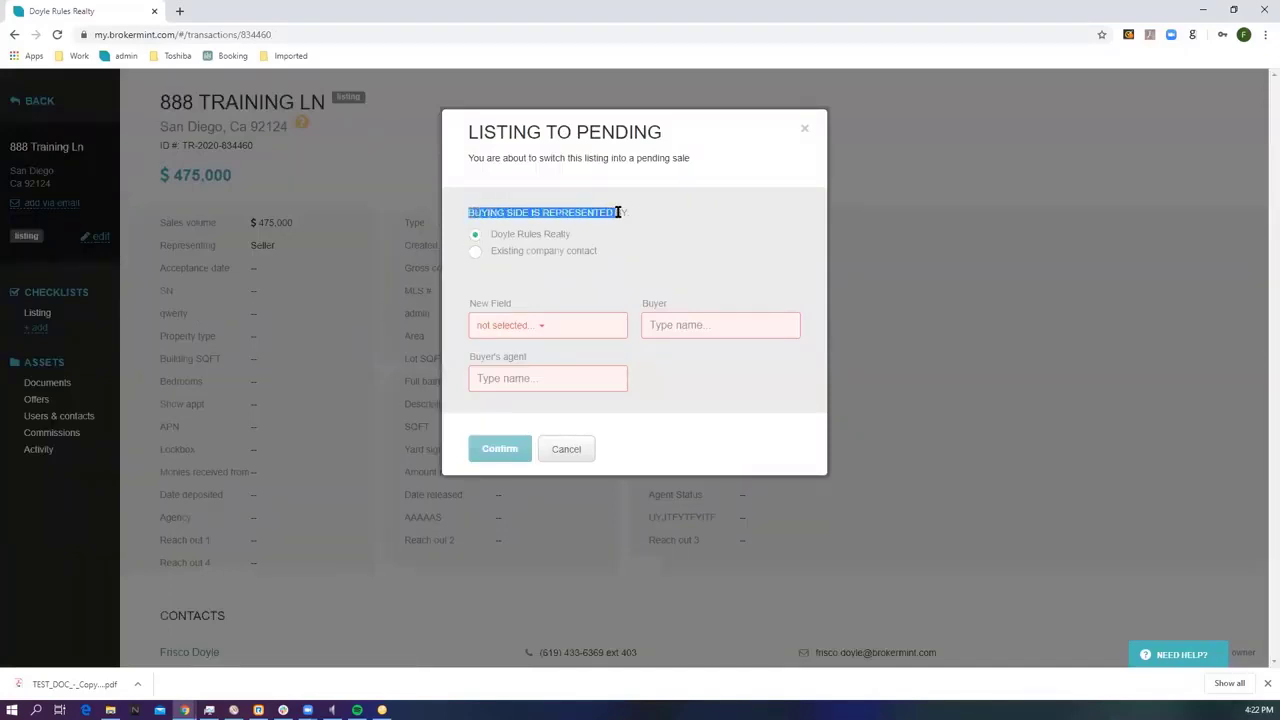
pyautogui.click(512, 254)
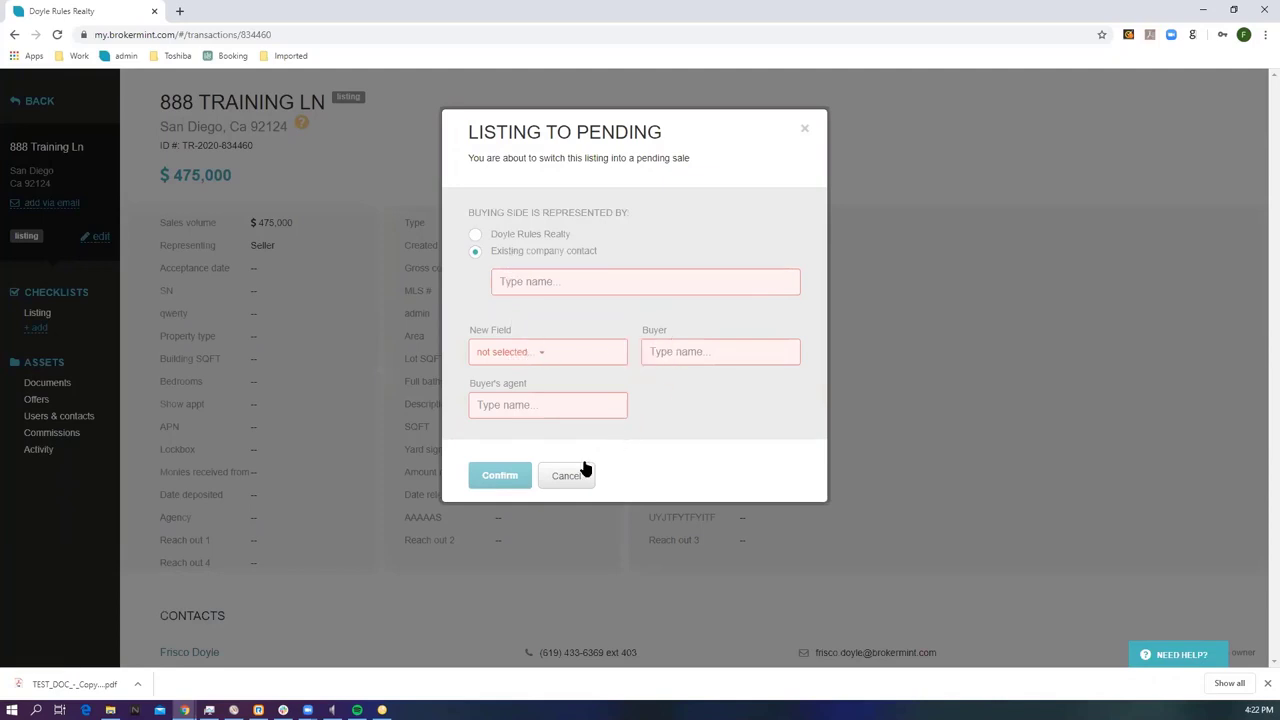
pyautogui.click(477, 236)
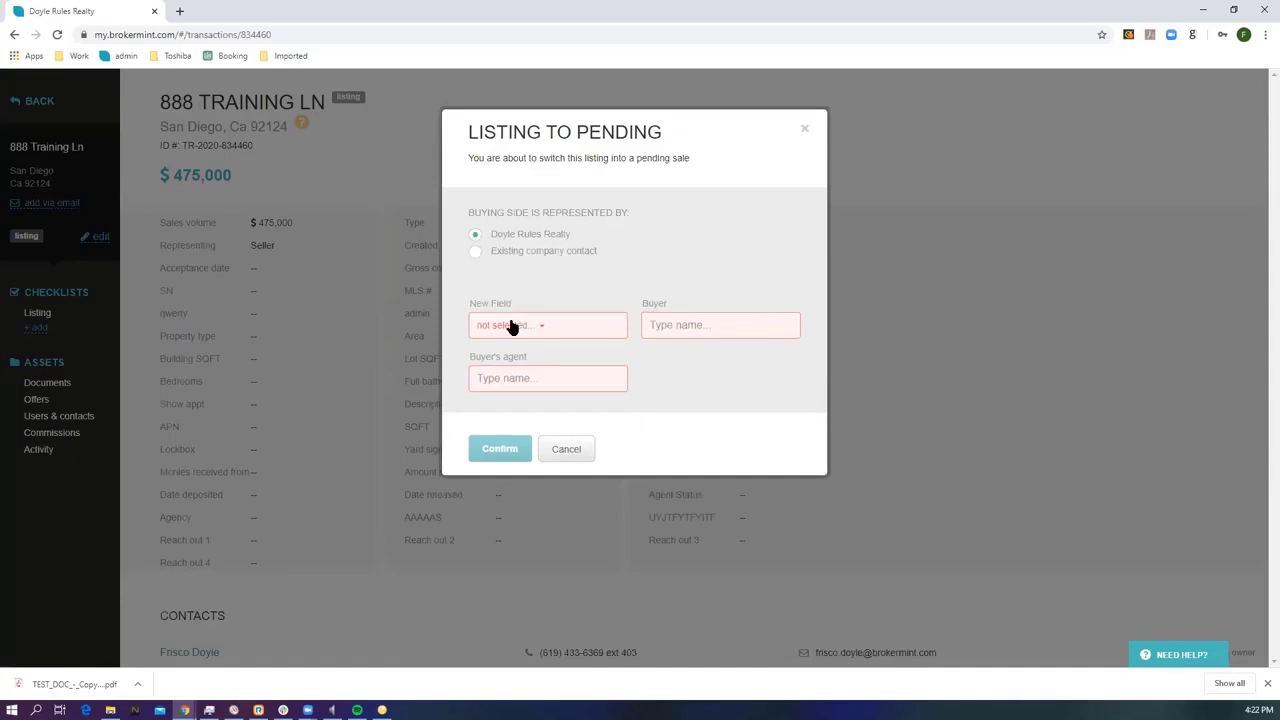
pyautogui.click(566, 449)
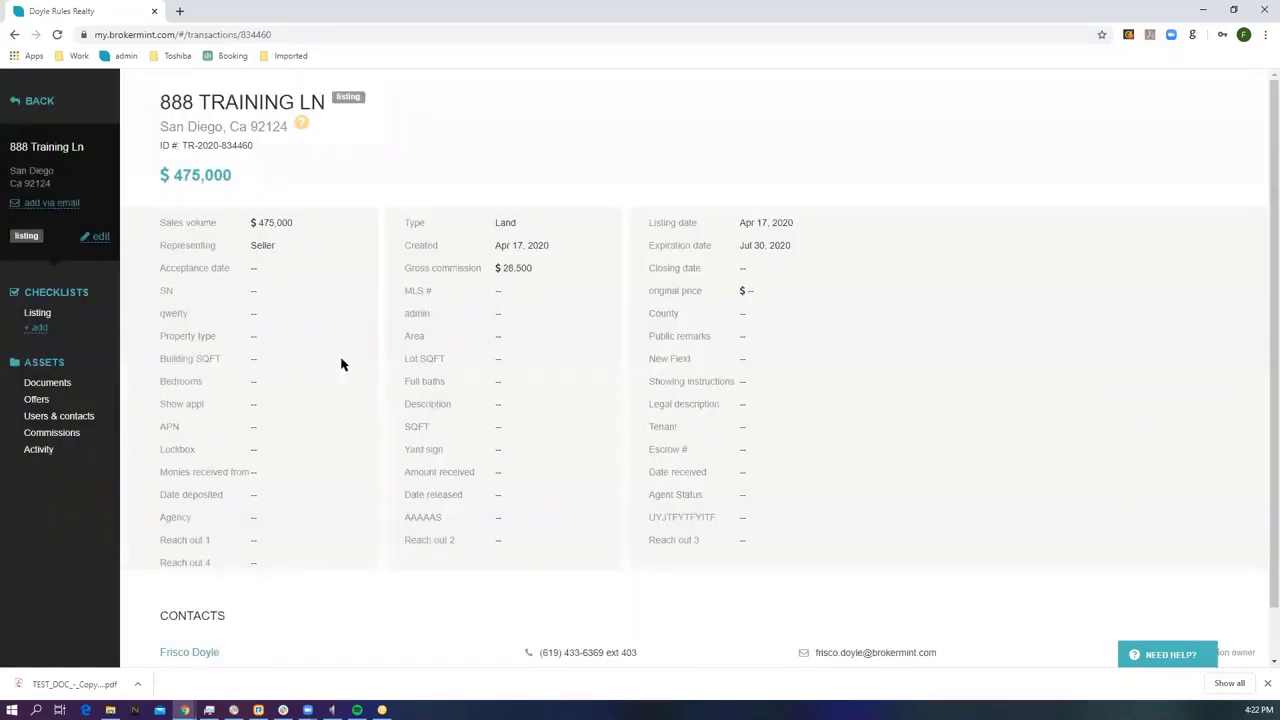
# Leave 888 Training Ln for the Transactions list of 17 active transactions.
pyautogui.click(103, 237)
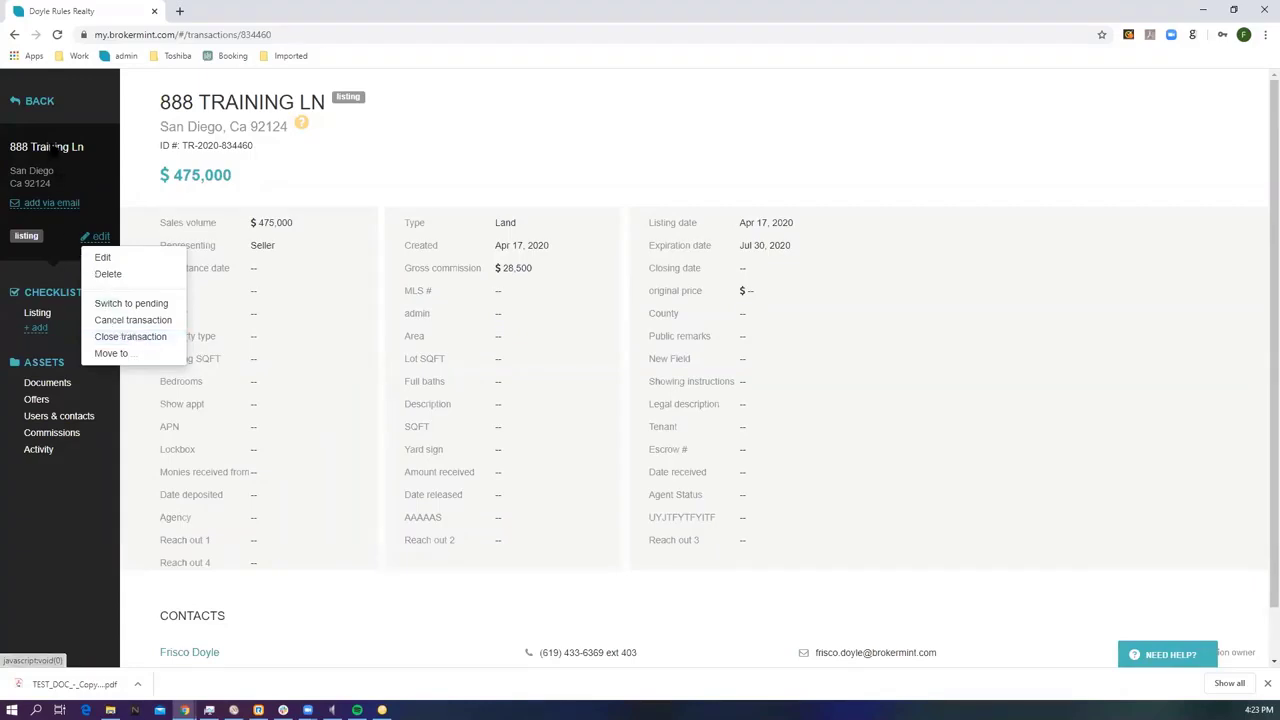
pyautogui.click(36, 101)
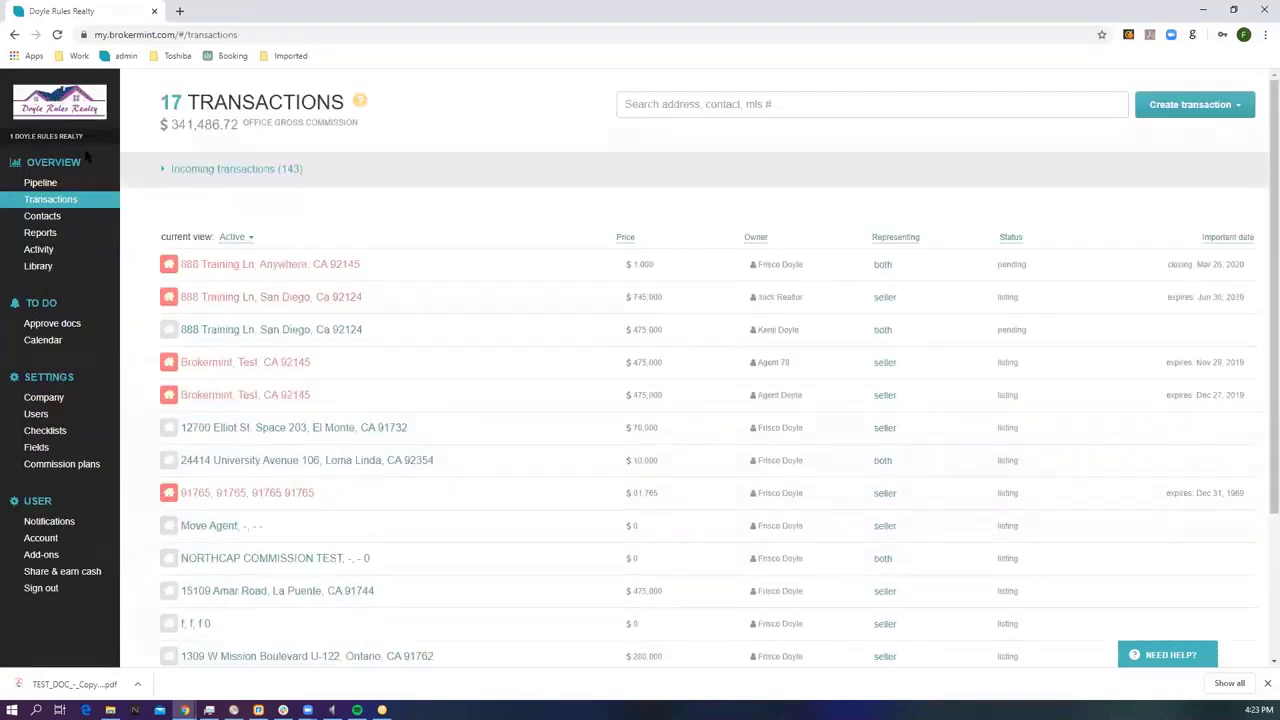
# Browse the Pipeline's 18 listings, 4 pending and 2 closed deals, ending on listings' $39,090 net income.
pyautogui.click(45, 184)
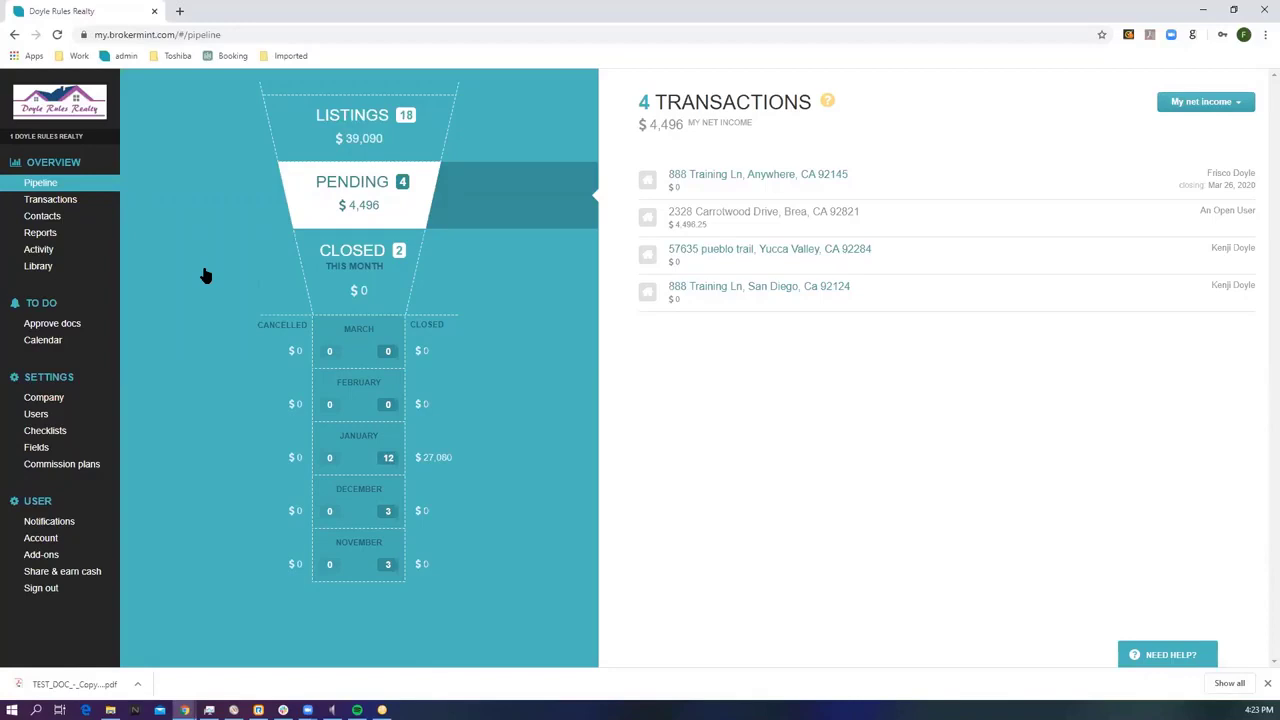
pyautogui.click(368, 146)
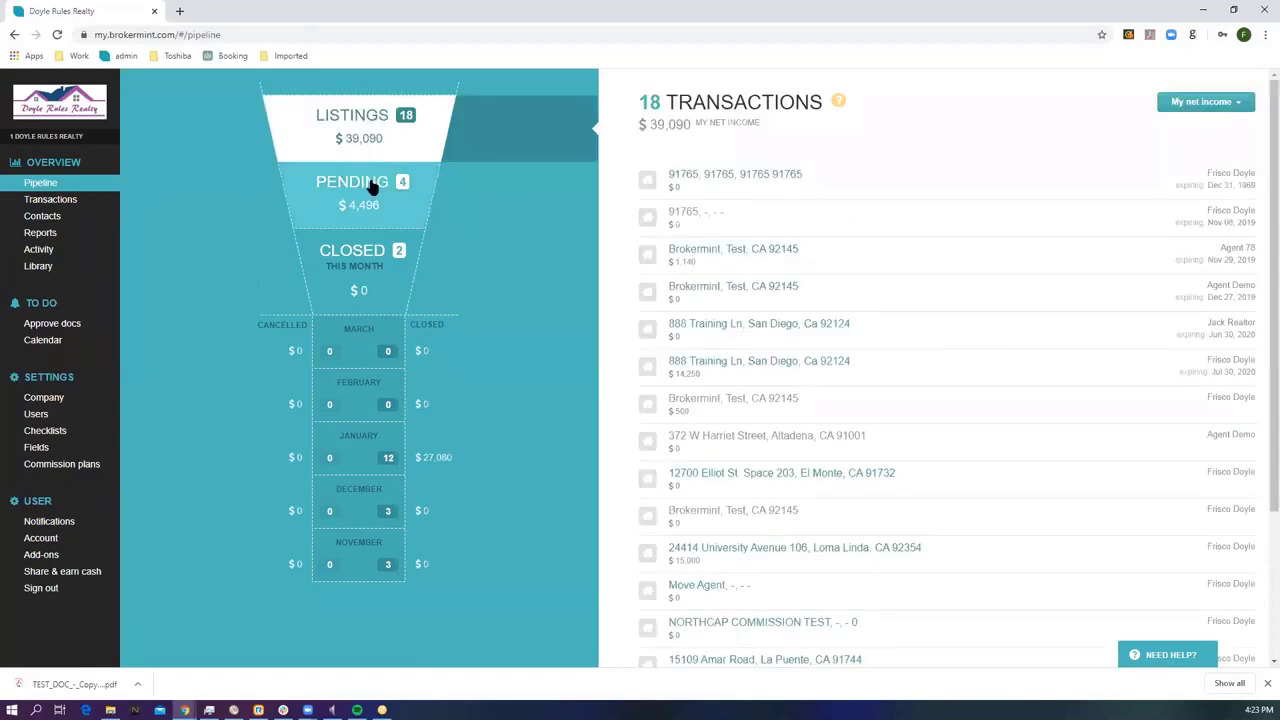
pyautogui.click(373, 187)
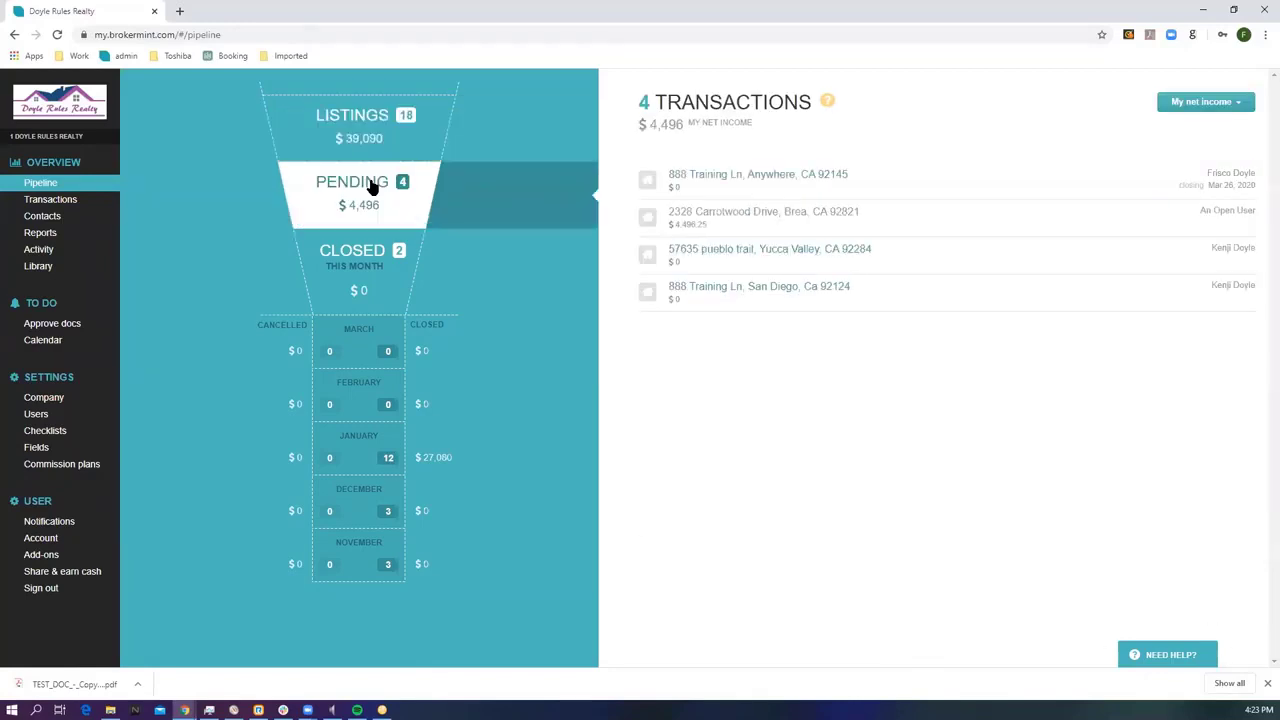
pyautogui.click(350, 261)
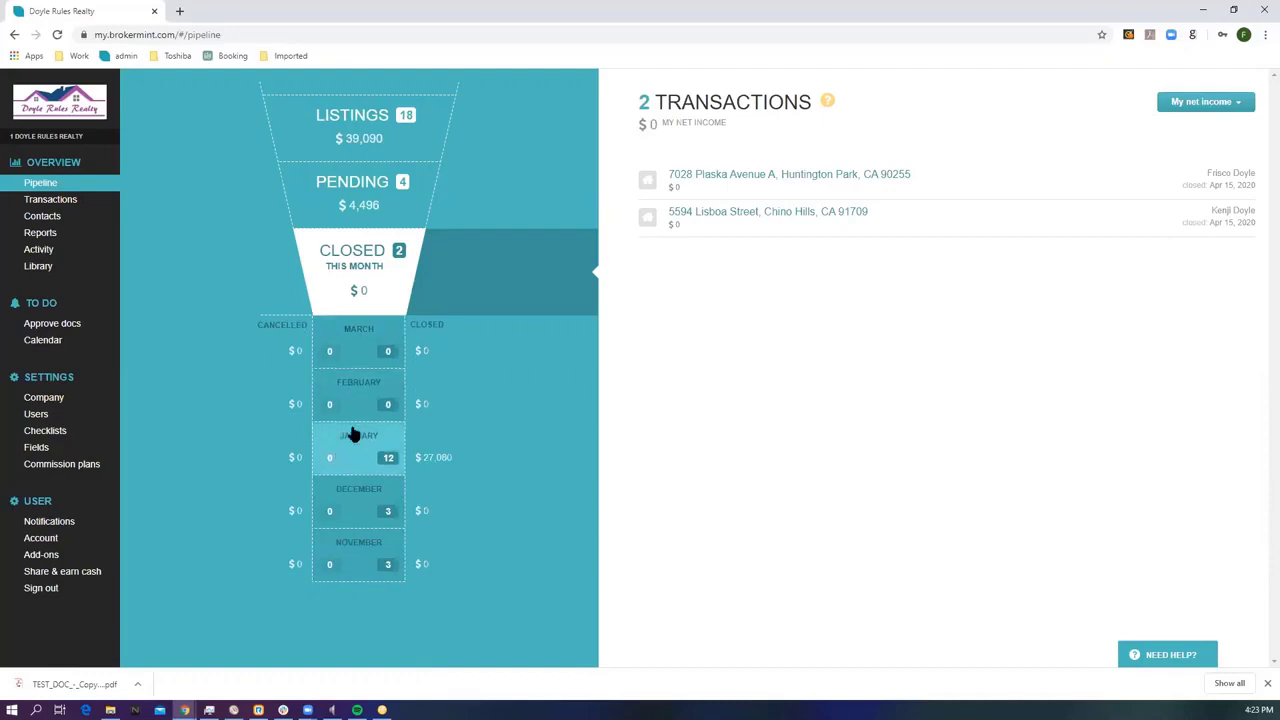
pyautogui.click(353, 144)
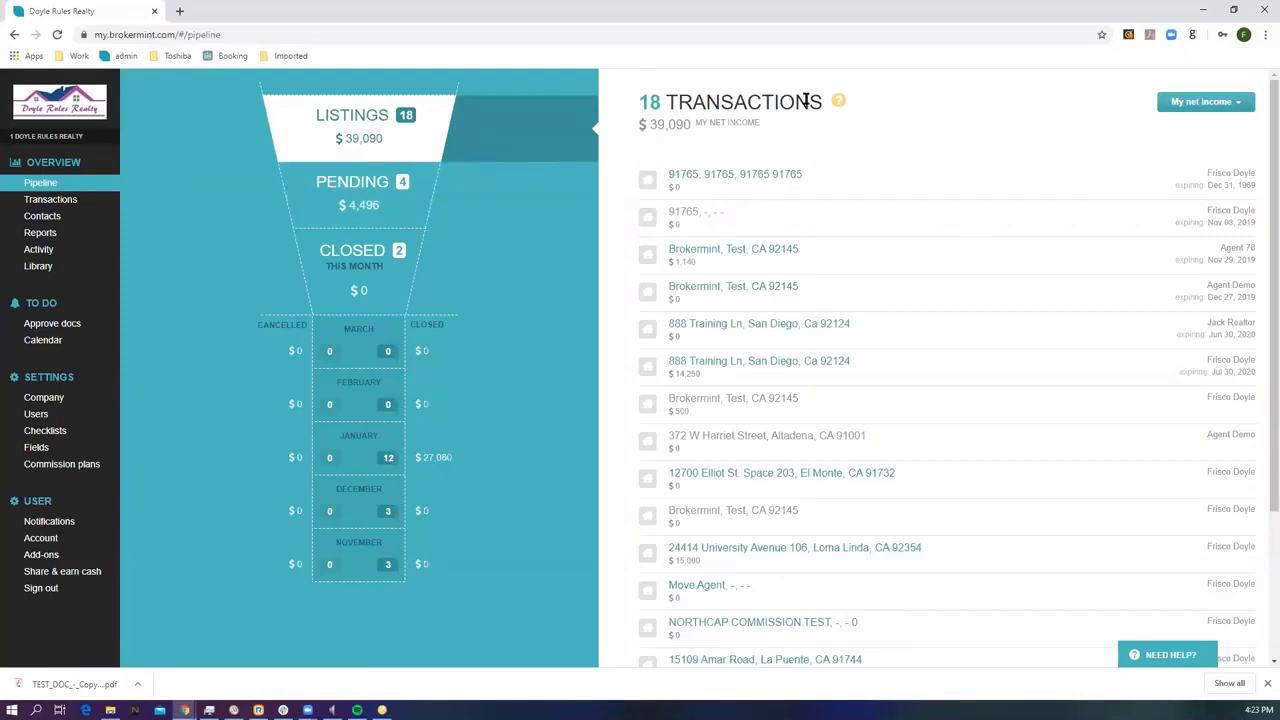
pyautogui.moveTo(760, 123); pyautogui.dragTo(648, 128)
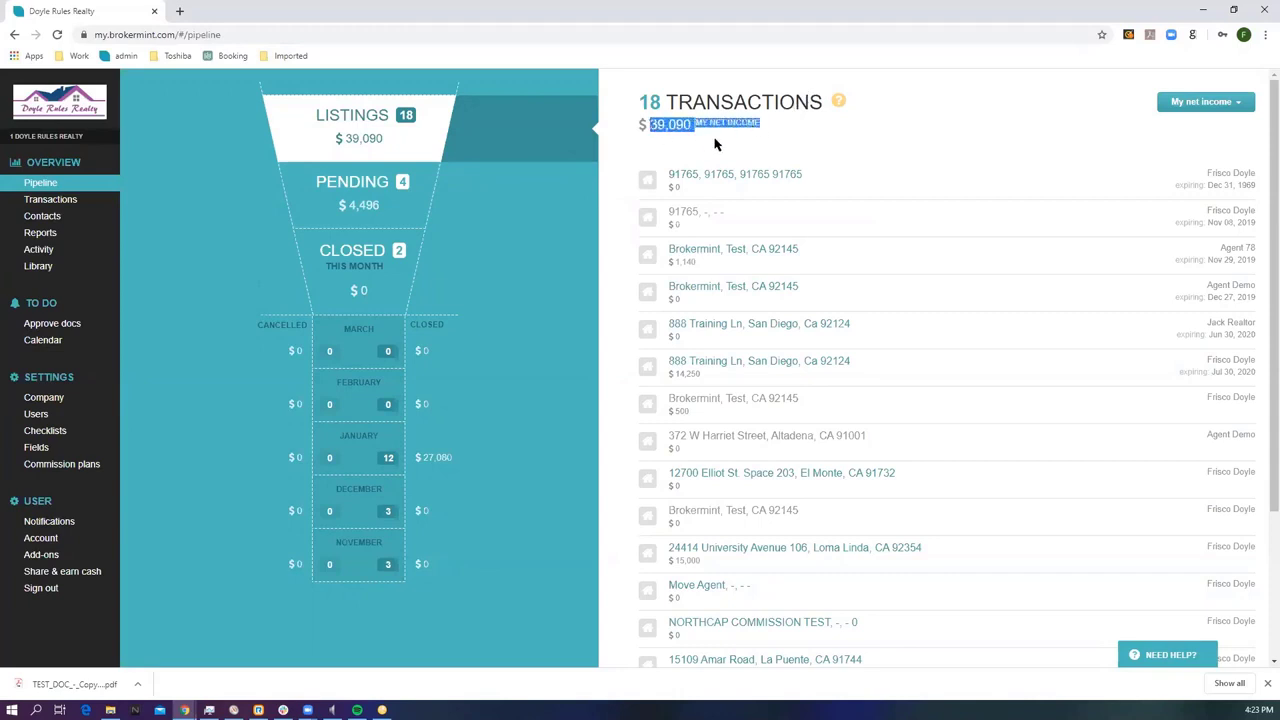
pyautogui.click(765, 143)
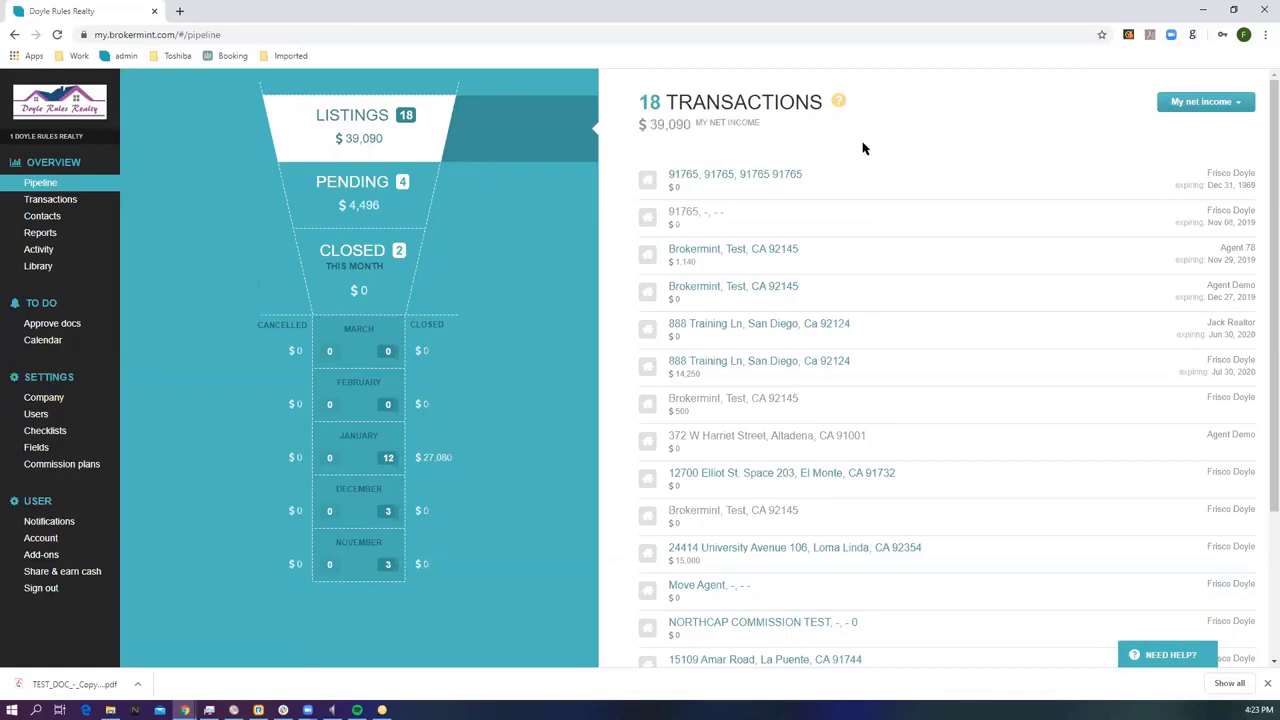
# Show Office net in the pipeline ($49,403 for listings), view the $475,000 Test land listing, and return.
pyautogui.click(1226, 107)
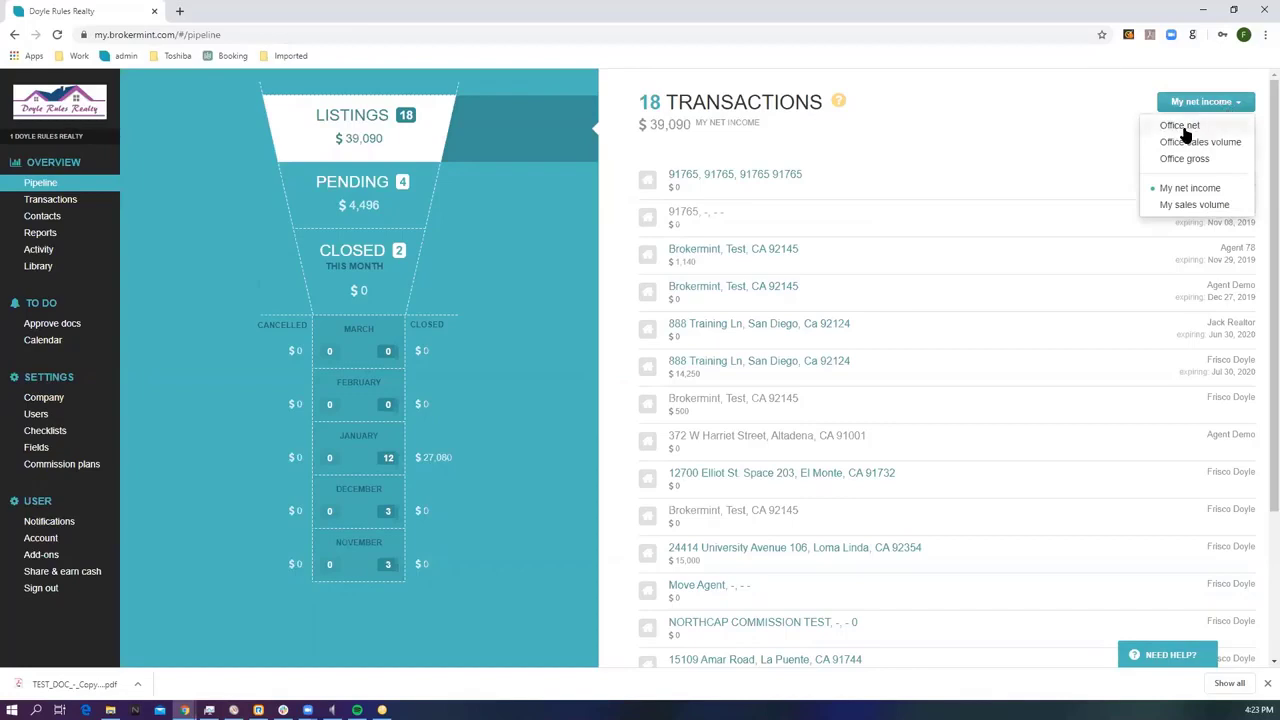
pyautogui.click(1181, 127)
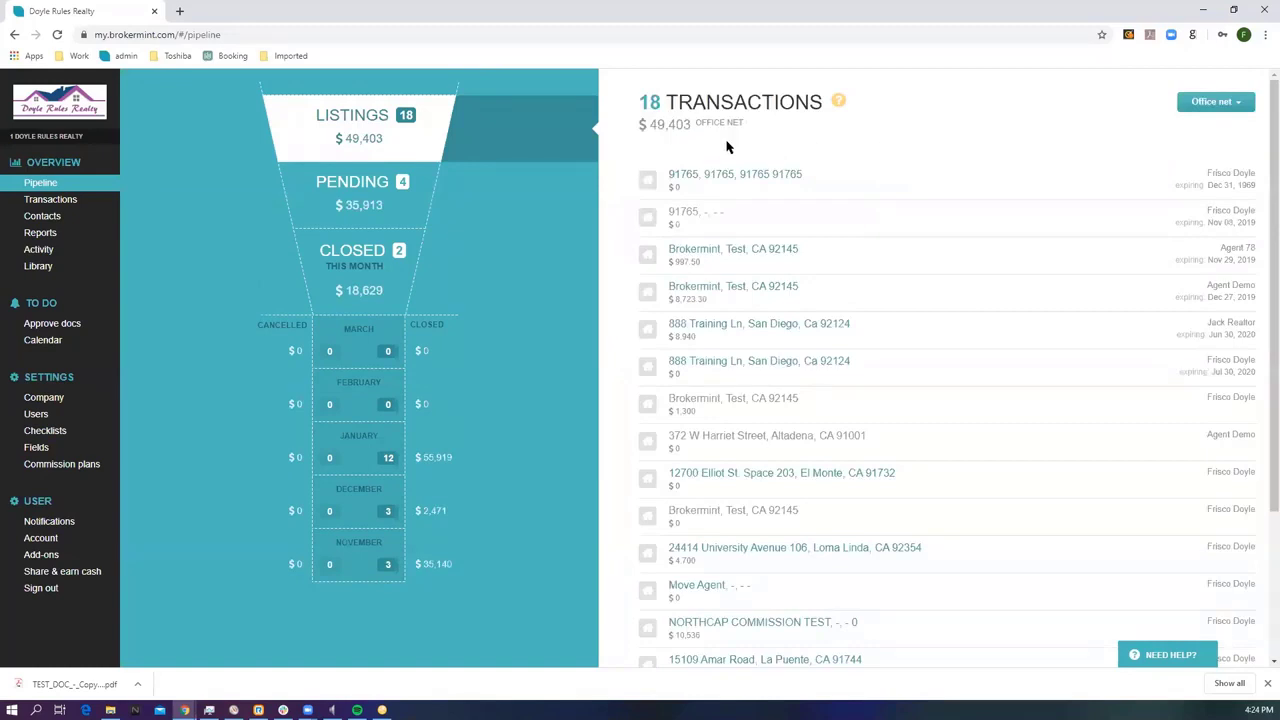
pyautogui.moveTo(680, 126); pyautogui.dragTo(689, 126)
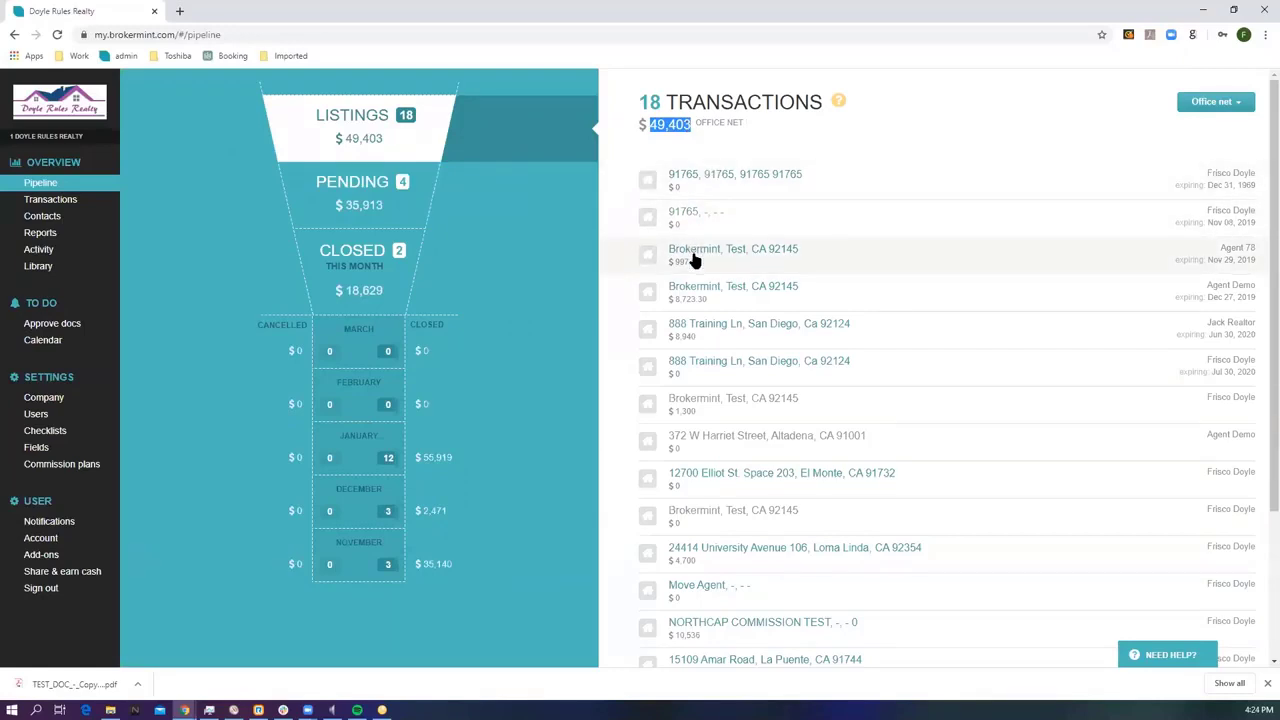
pyautogui.click(728, 257)
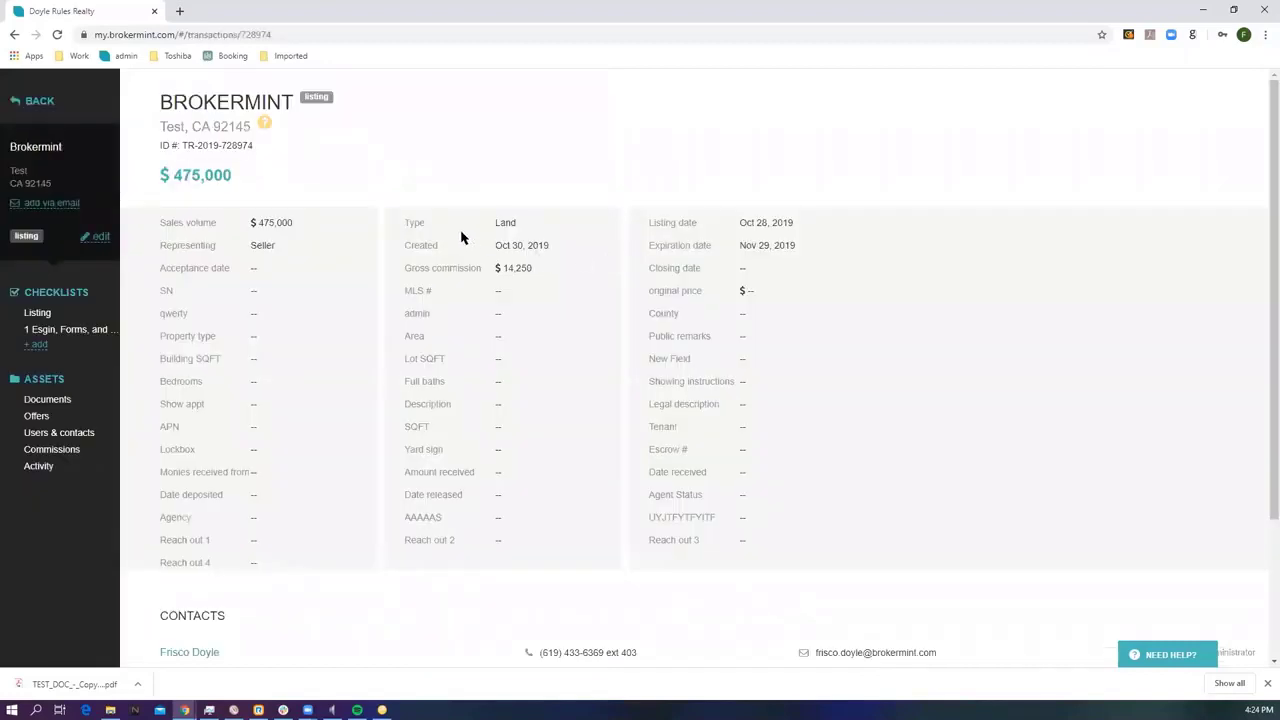
pyautogui.click(54, 104)
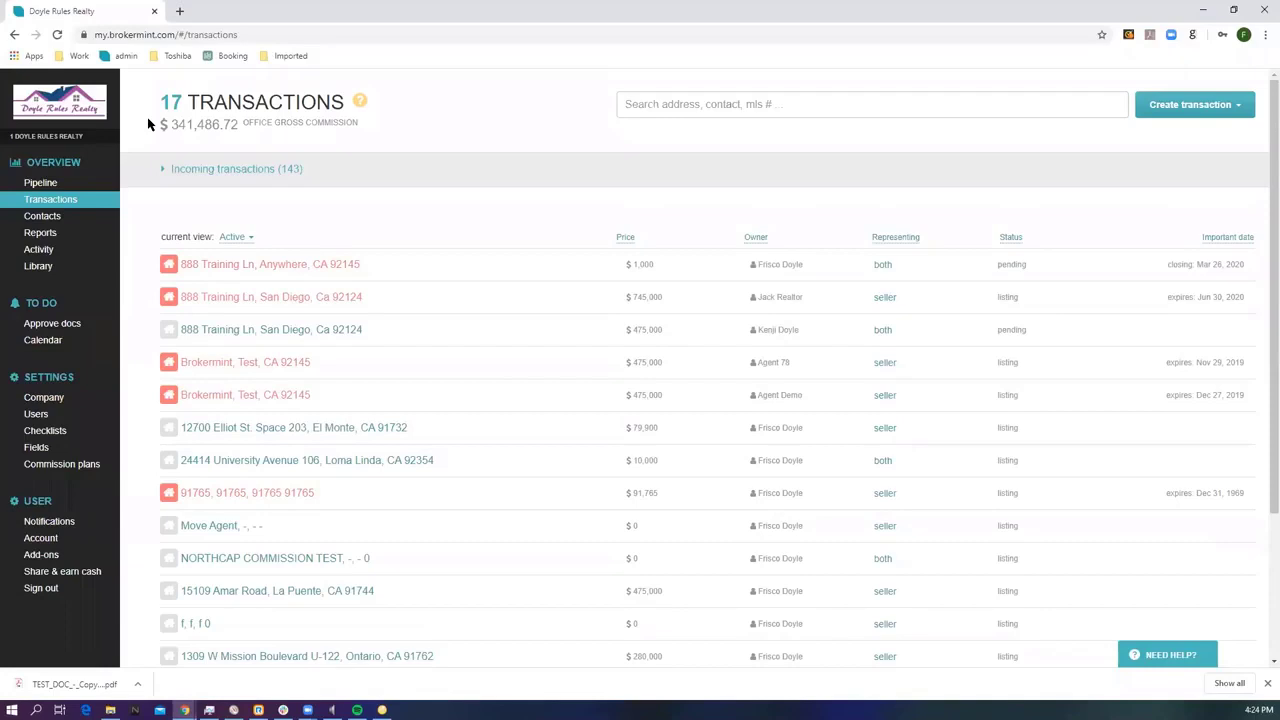
# Open the User Guide from Need Help? in a new tab, then start an Online Chat with support.
pyautogui.click(1166, 658)
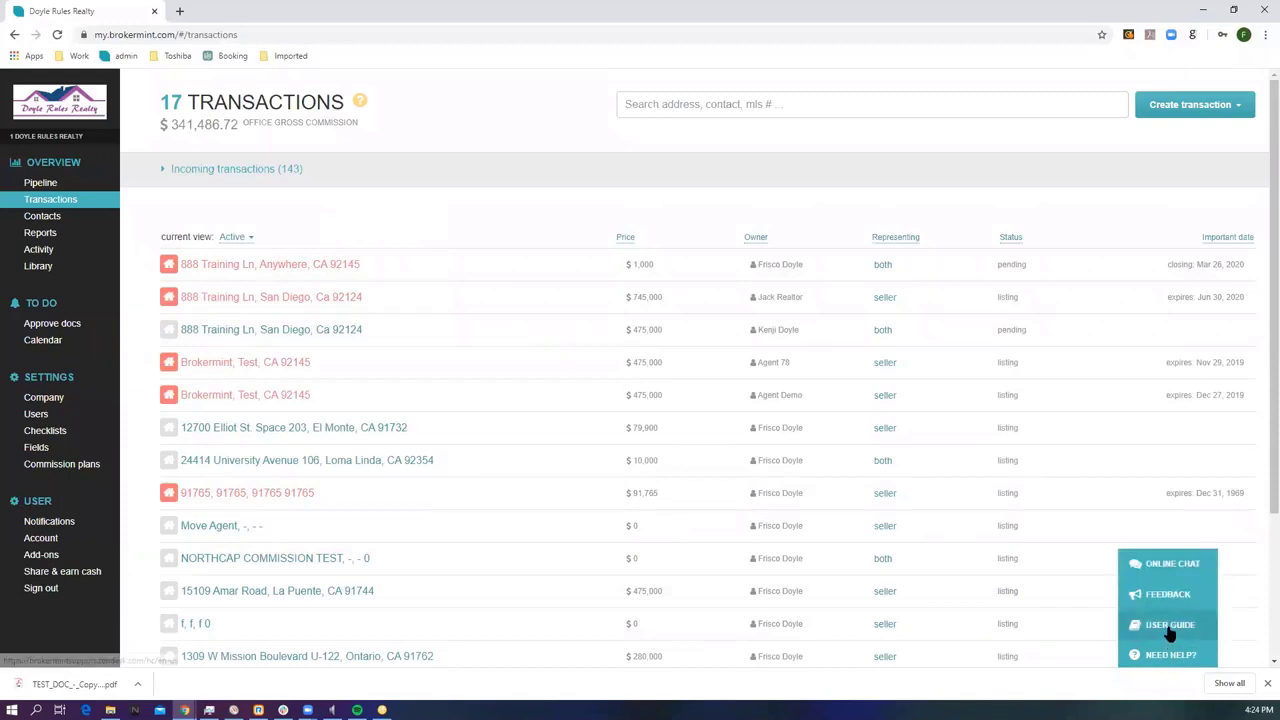
pyautogui.click(1170, 628)
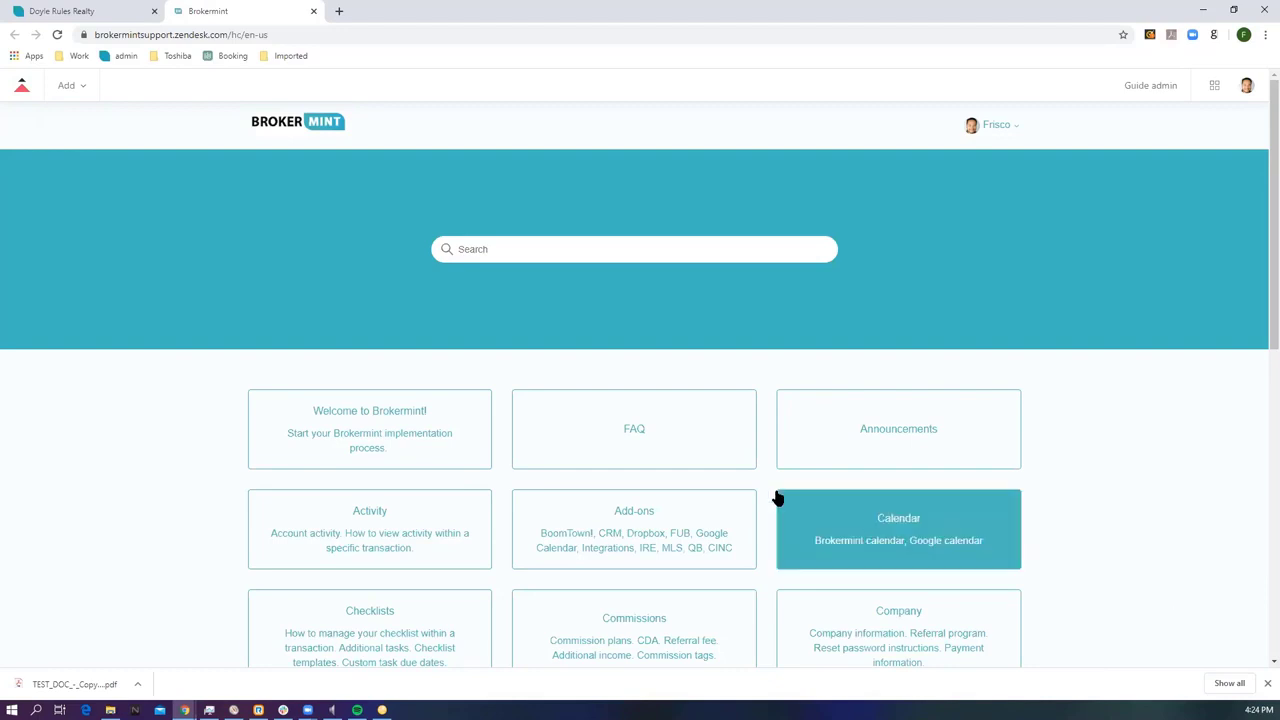
pyautogui.click(104, 11)
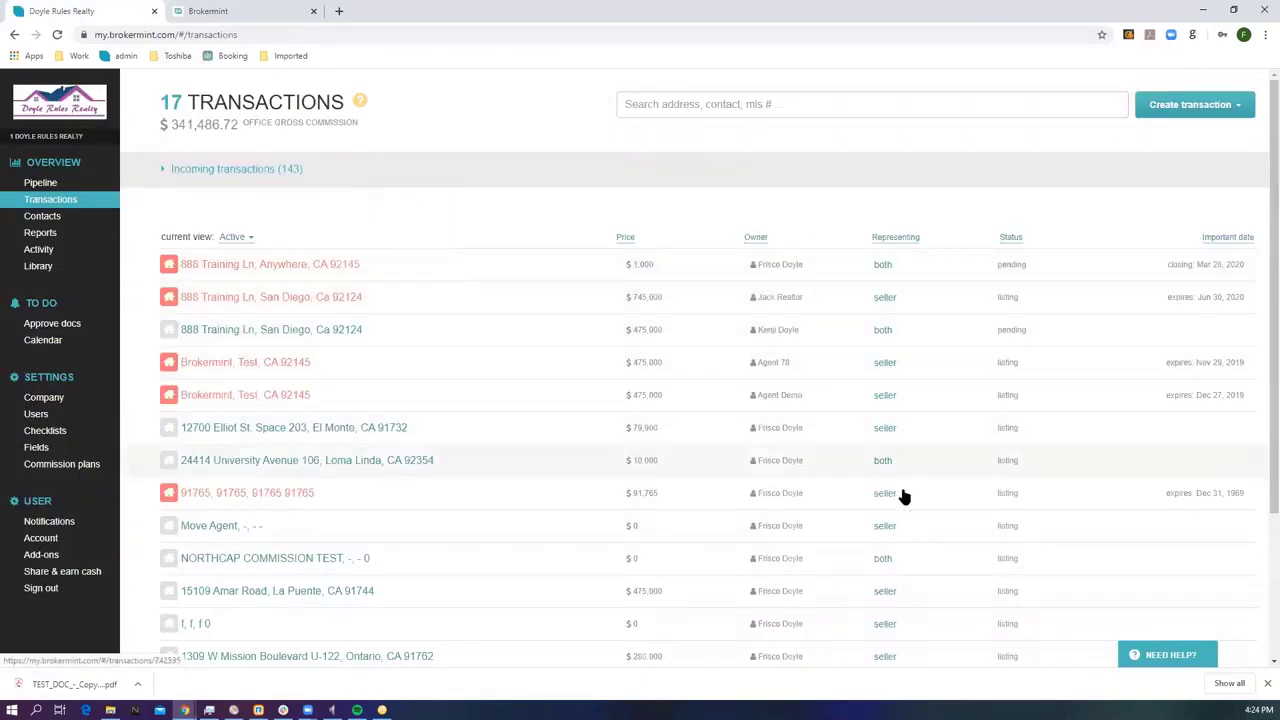
pyautogui.click(1170, 657)
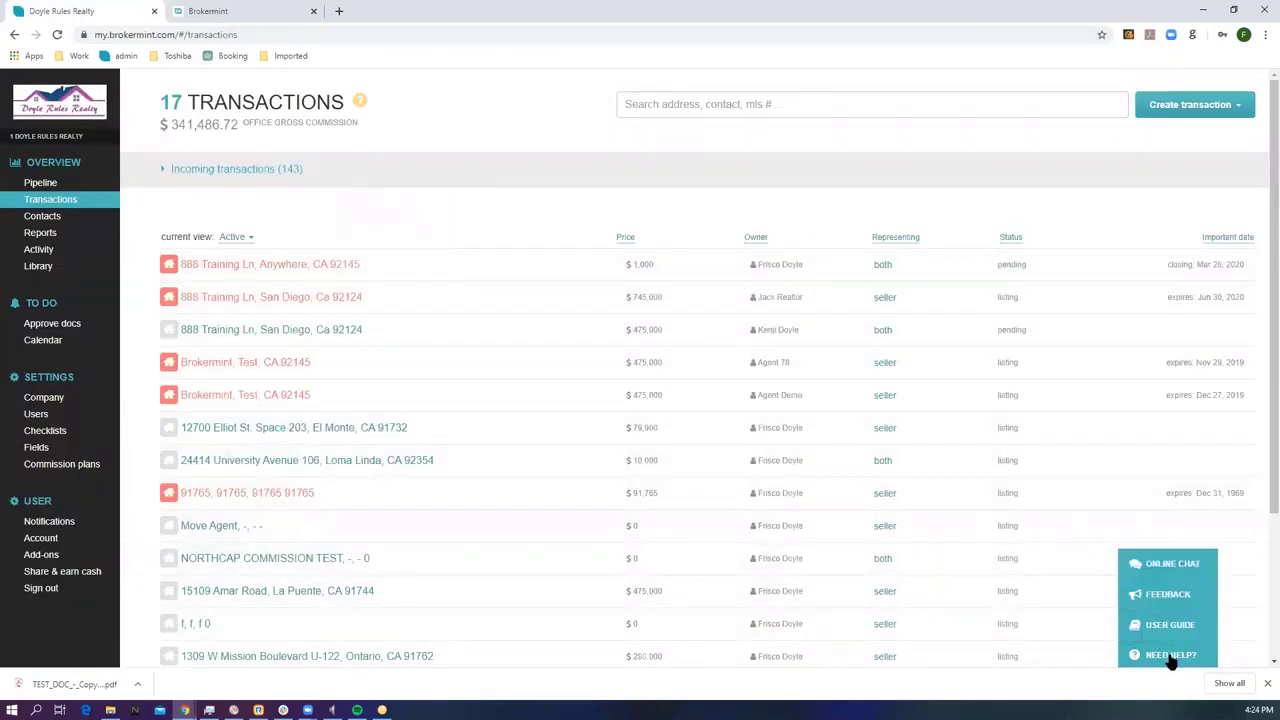
pyautogui.click(1166, 566)
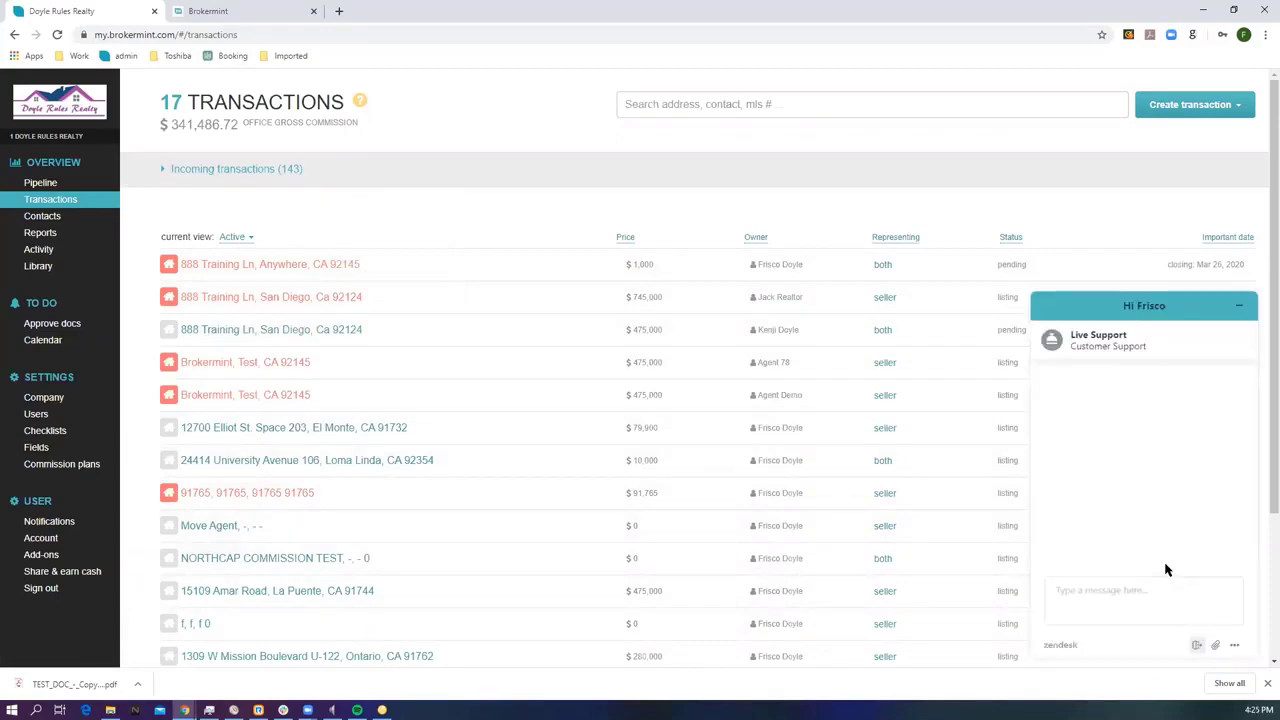